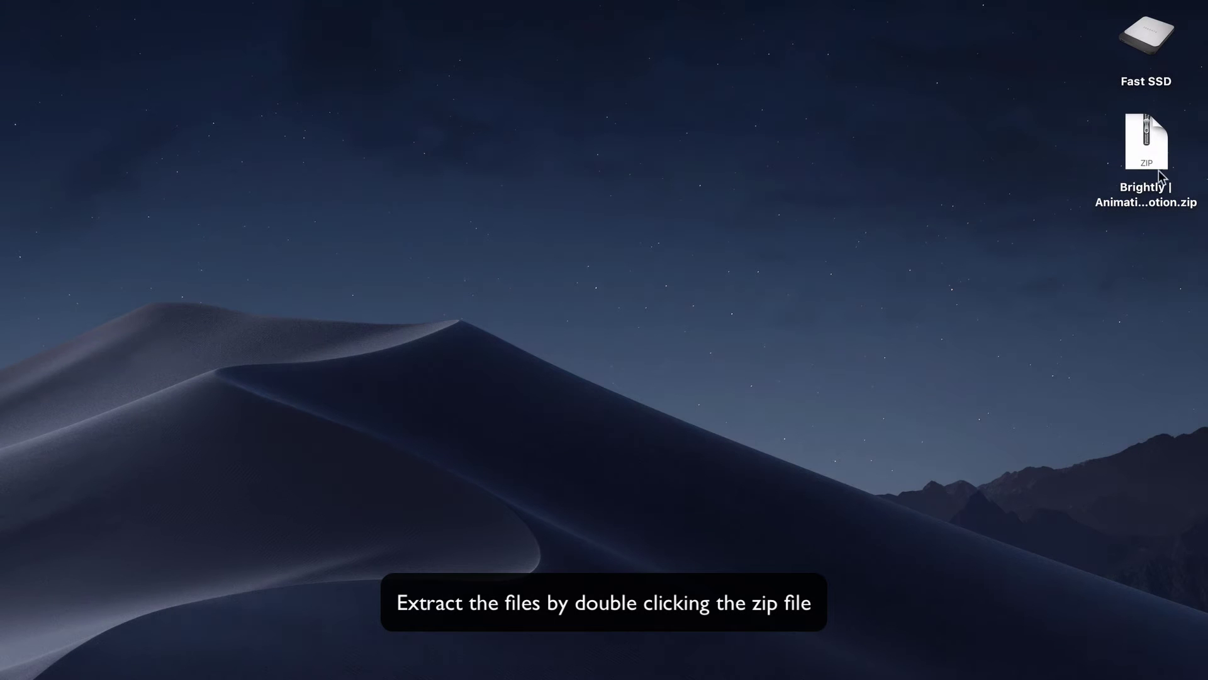
Step: Extract the Brightly Explainer Toolkit zip, open its folder, and start a second Finder tab
double_click(1146, 164)
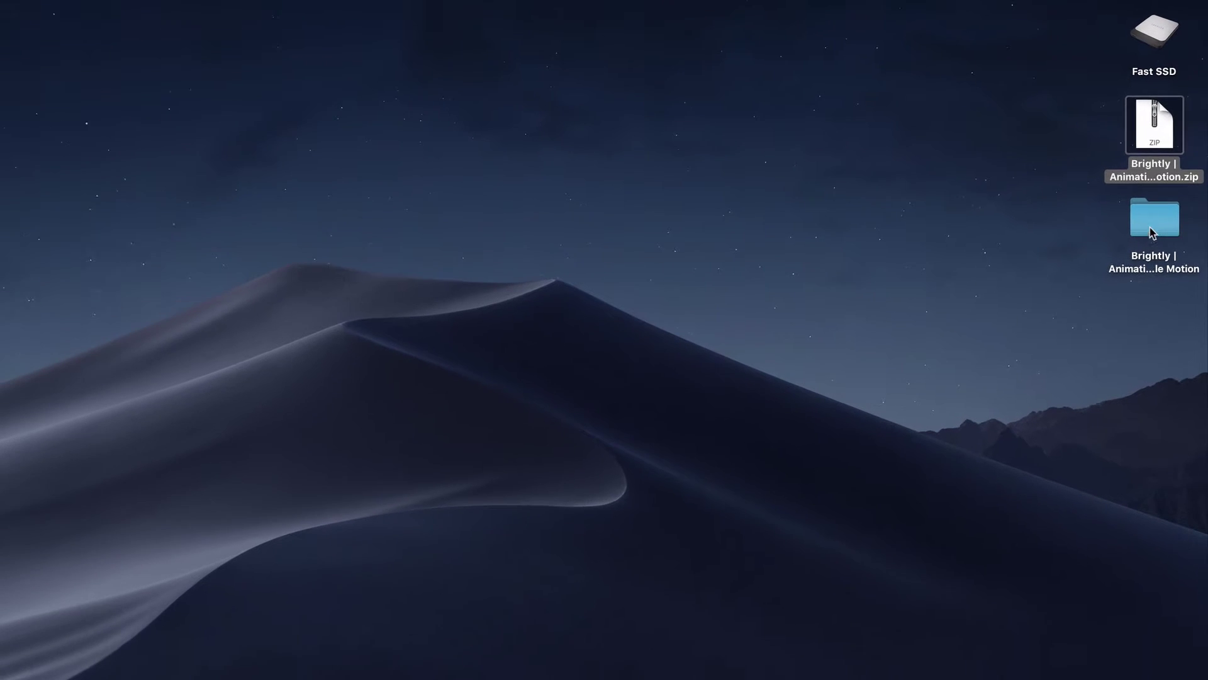
double_click(1152, 231)
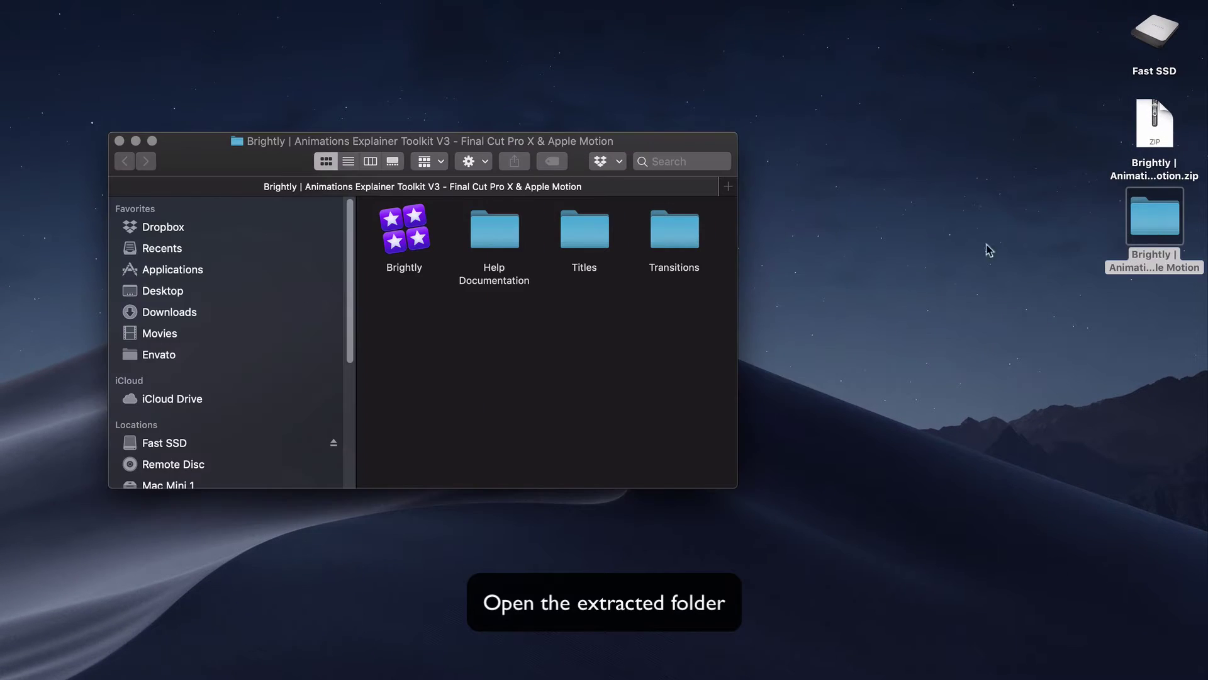
left_click(728, 187)
Step: Go to the home Movies folder and browse its Motion Templates, Titles and Transitions folders
left_click(163, 7)
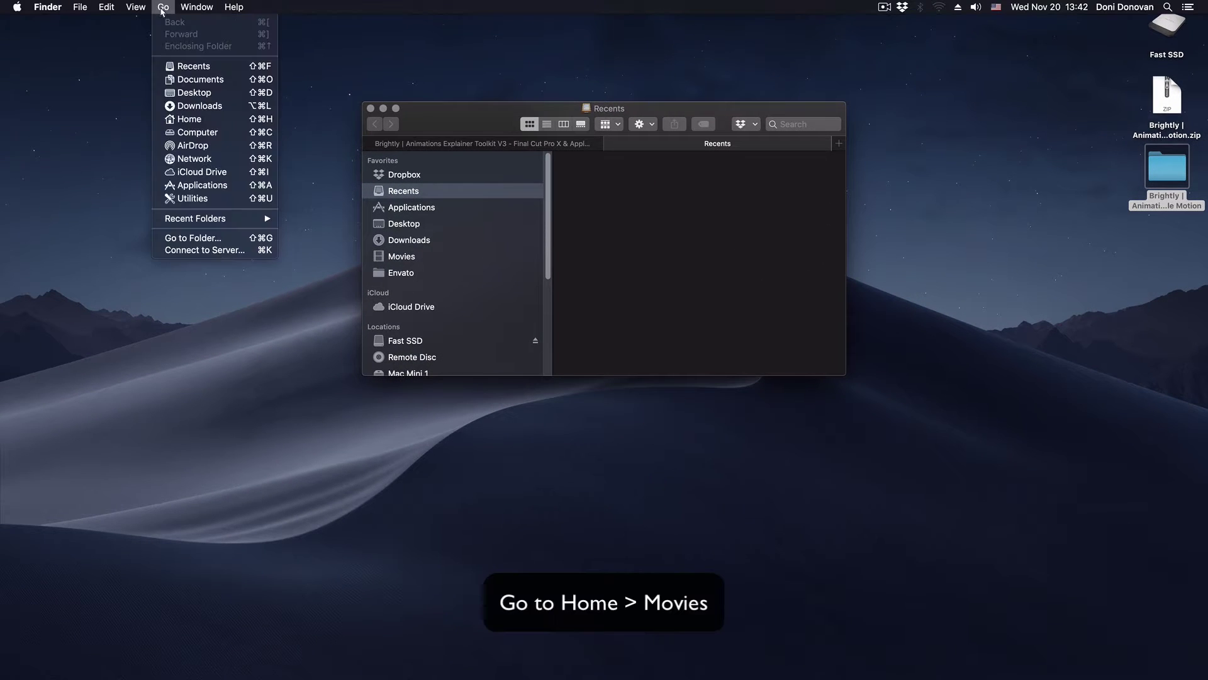
left_click(208, 120)
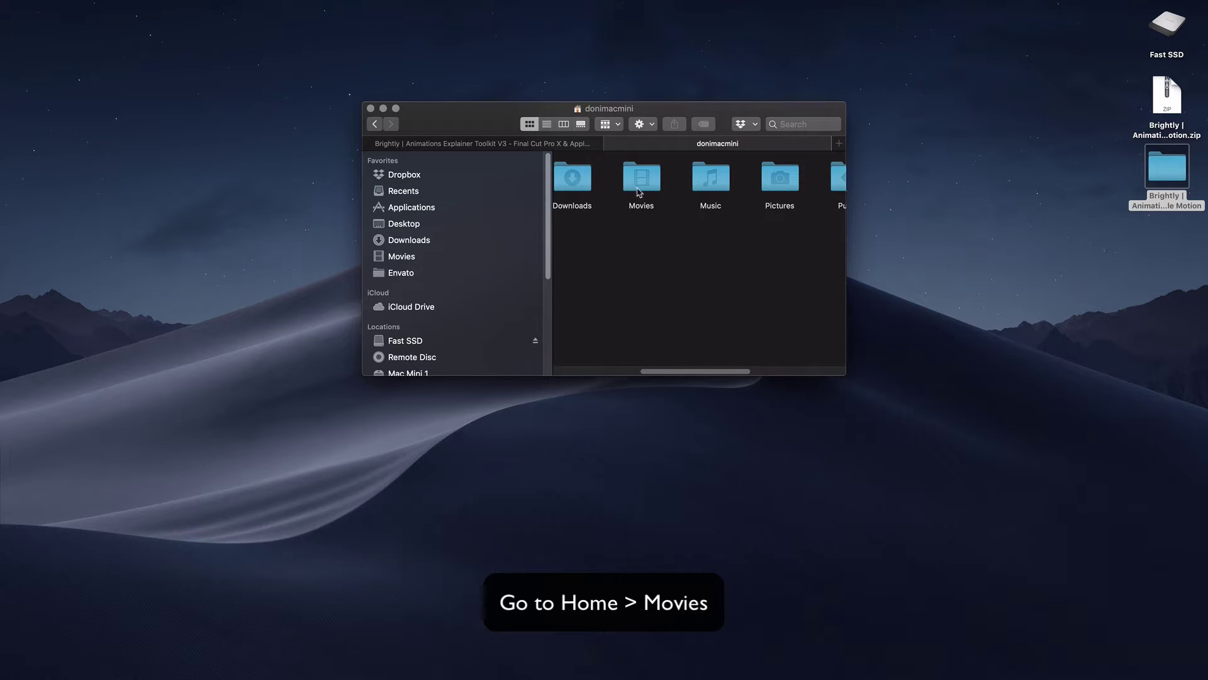
double_click(642, 193)
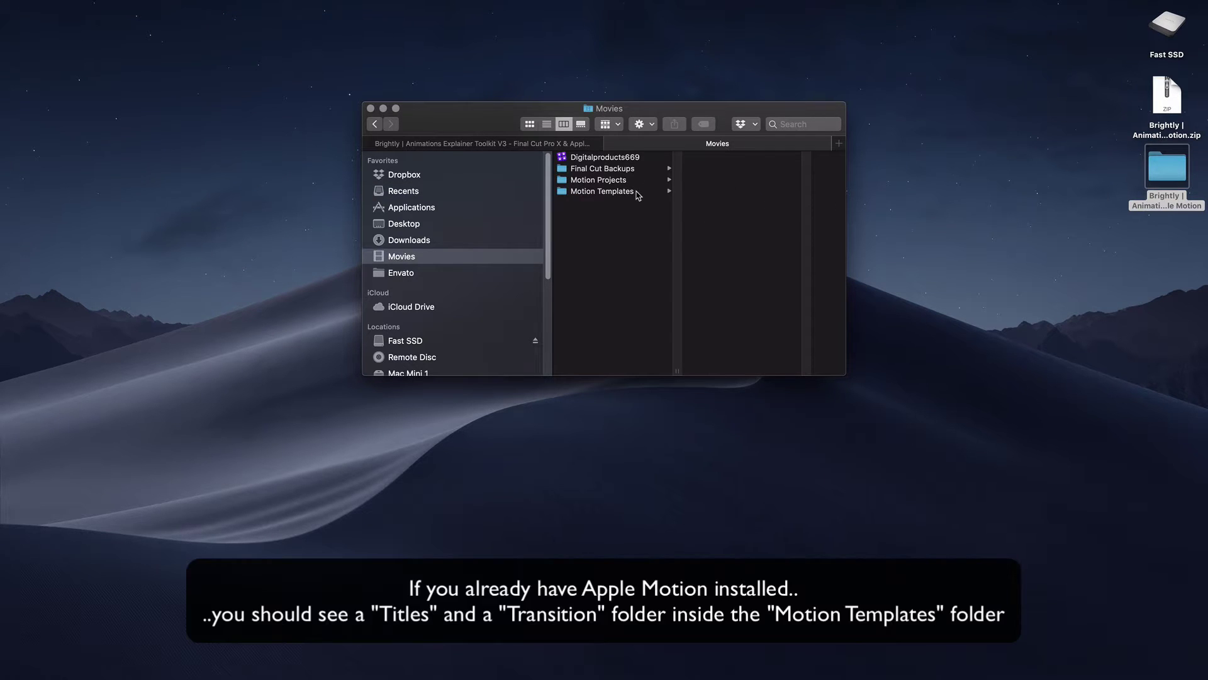
left_click(637, 192)
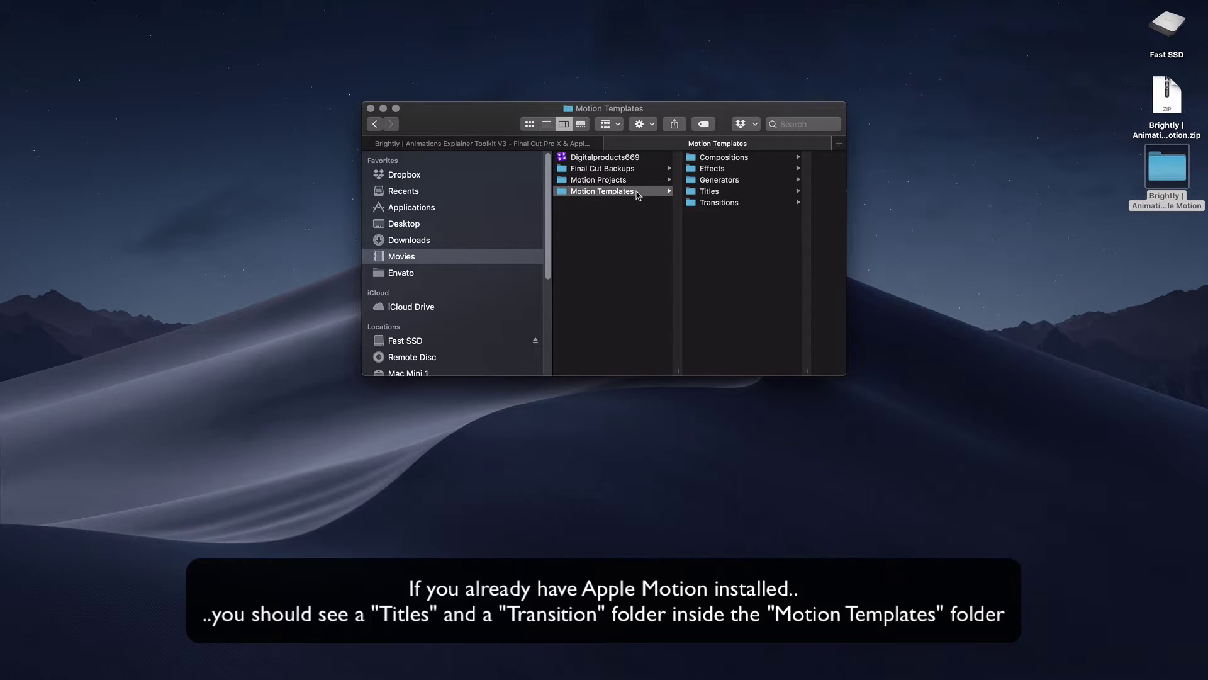
left_click(729, 194)
left_click(640, 202)
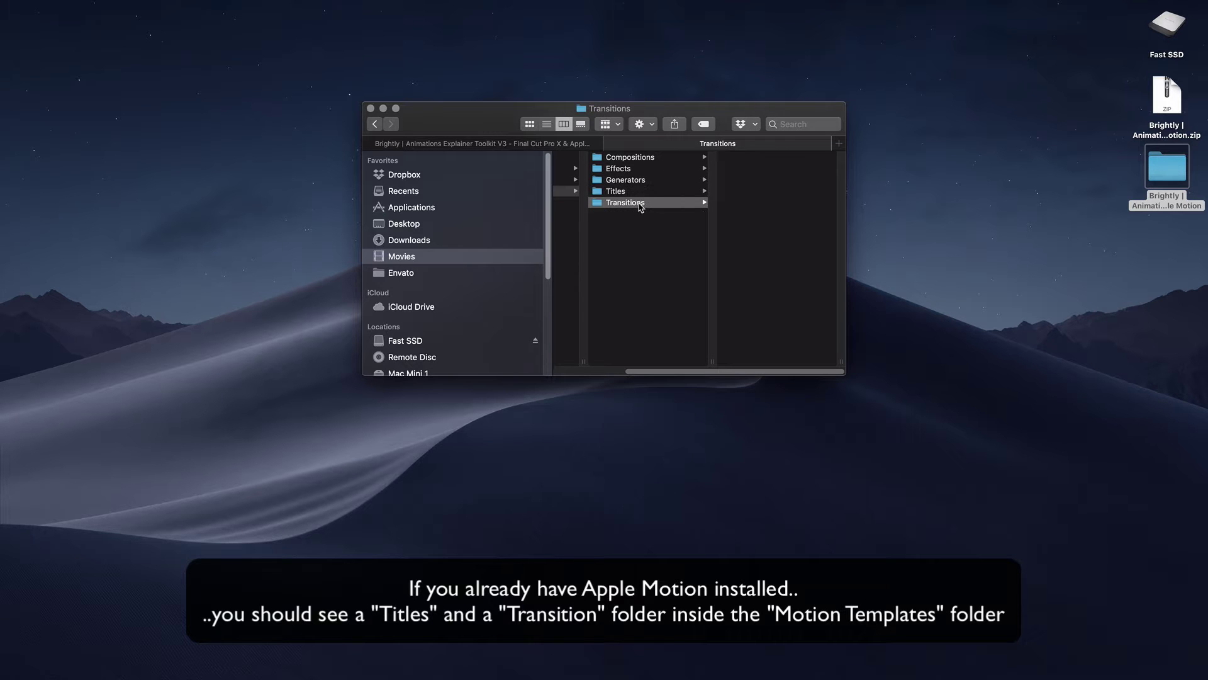
left_click(641, 192)
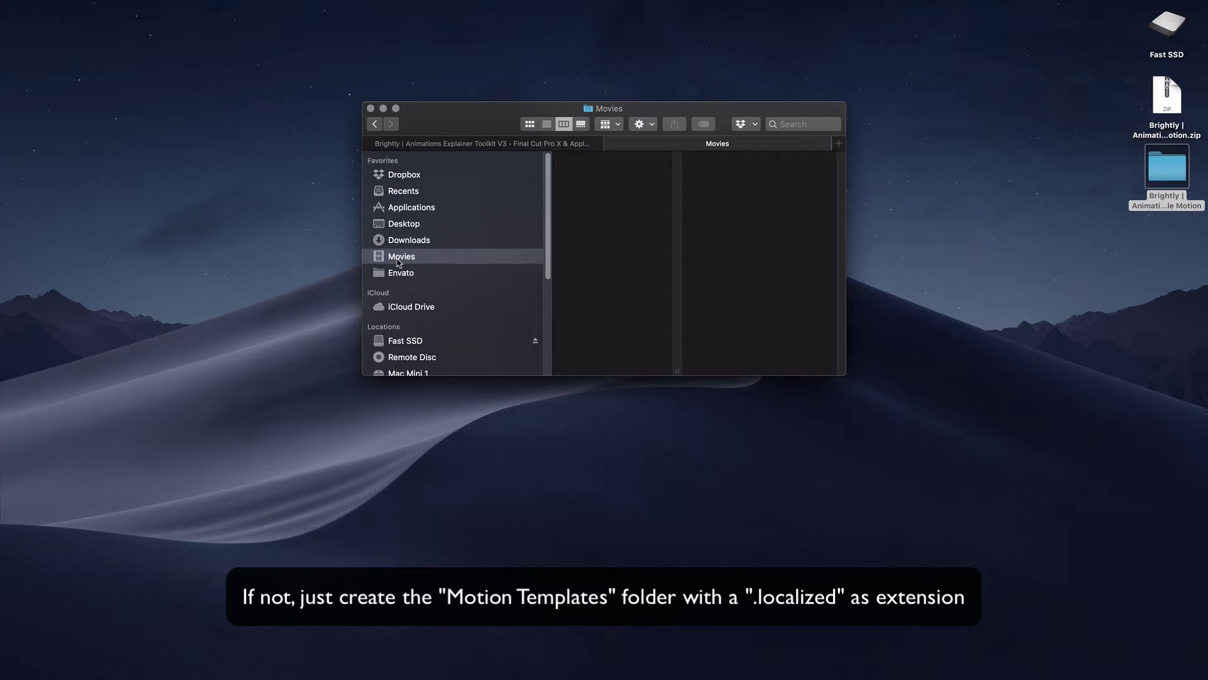
Step: Create a new folder named 'Motion Templates' in Movies
right_click(634, 259)
left_click(642, 260)
type("M")
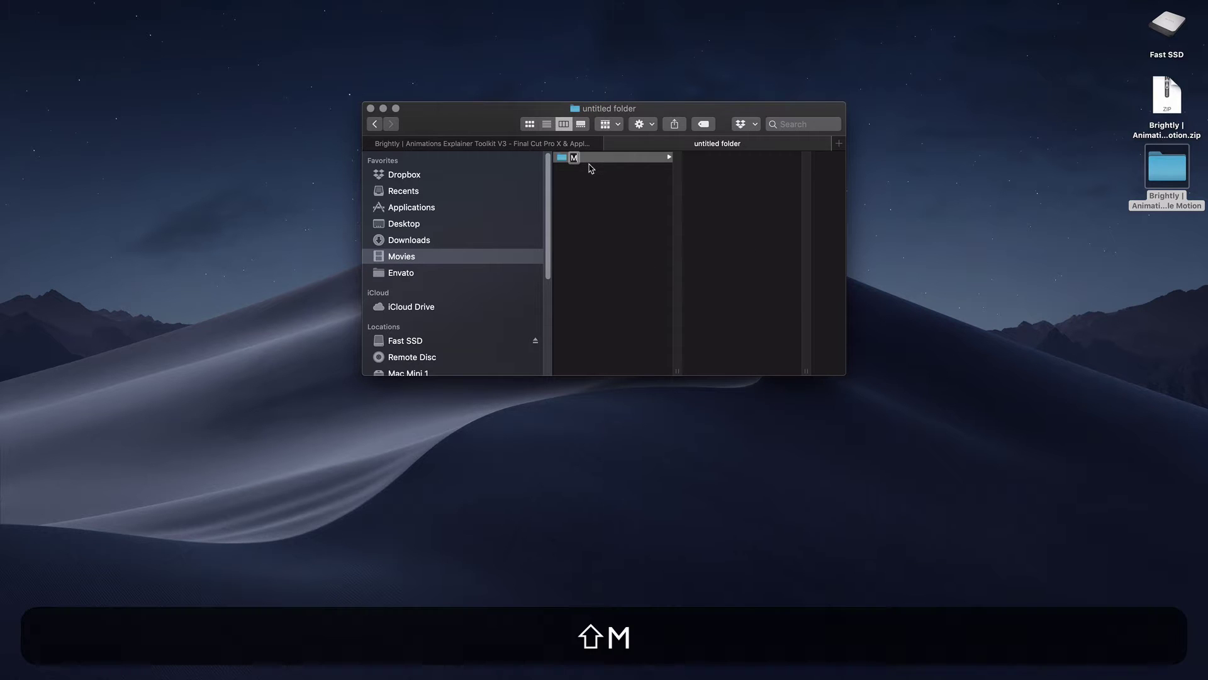
type("otion Tem")
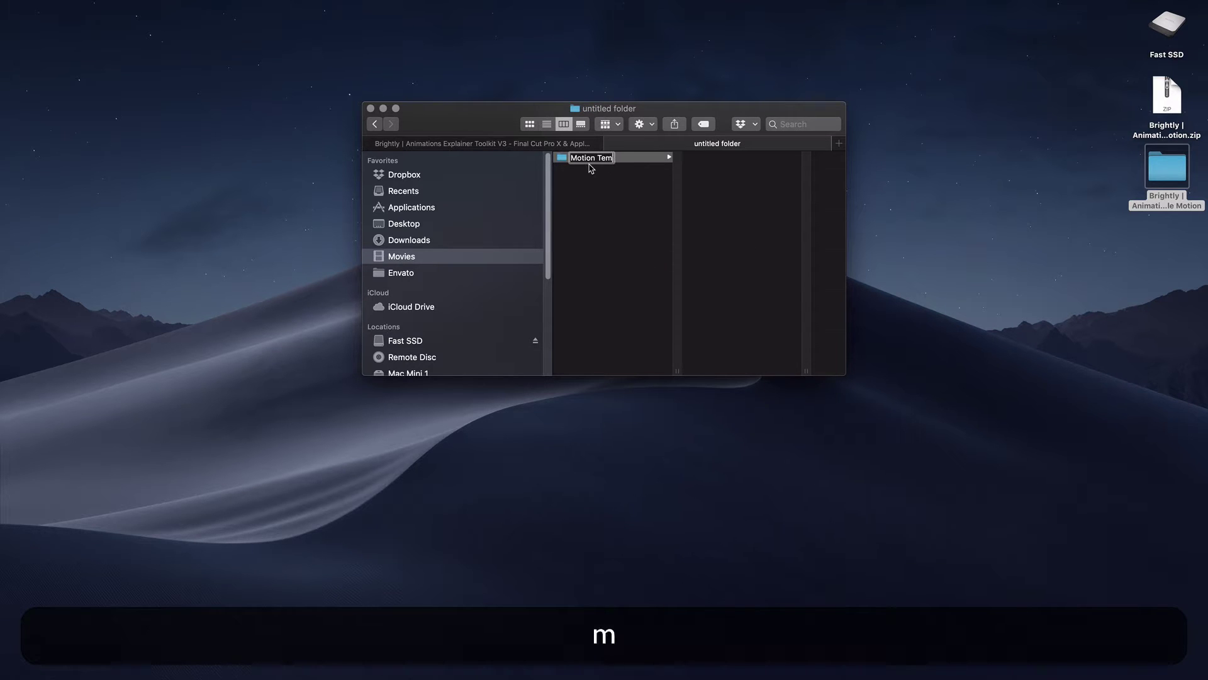
type("plates")
key("Return")
Step: In Get Info, append '.localized' to the Motion Templates folder name
right_click(614, 159)
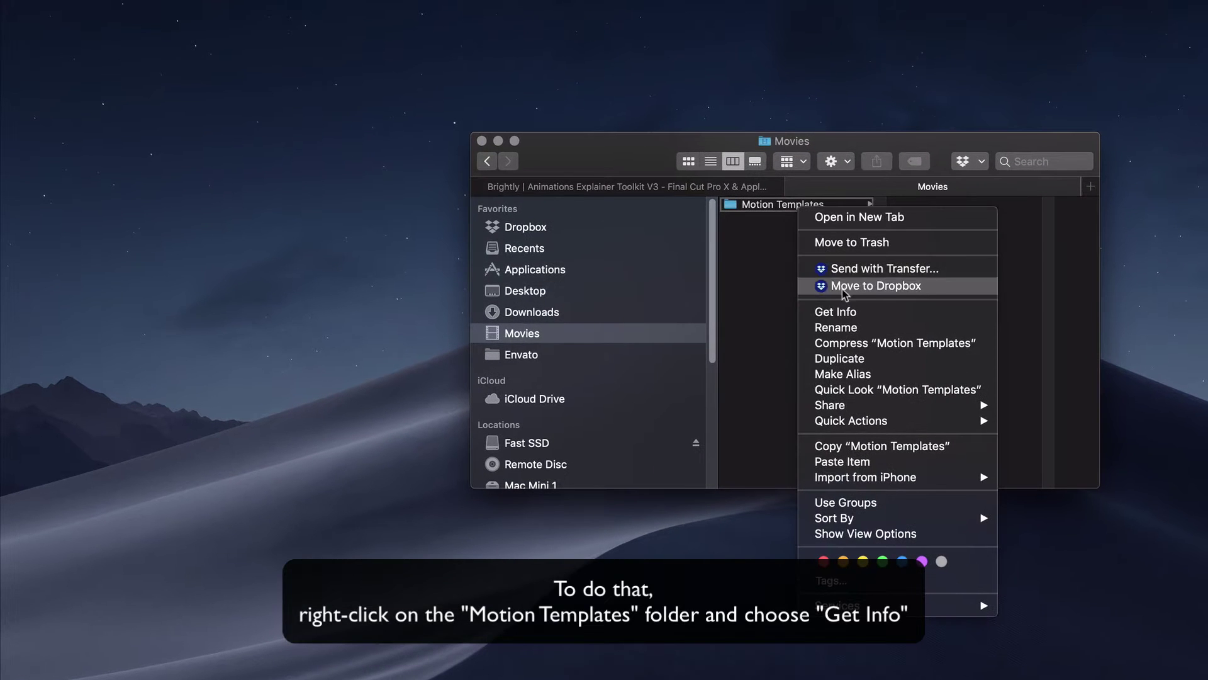
left_click(848, 313)
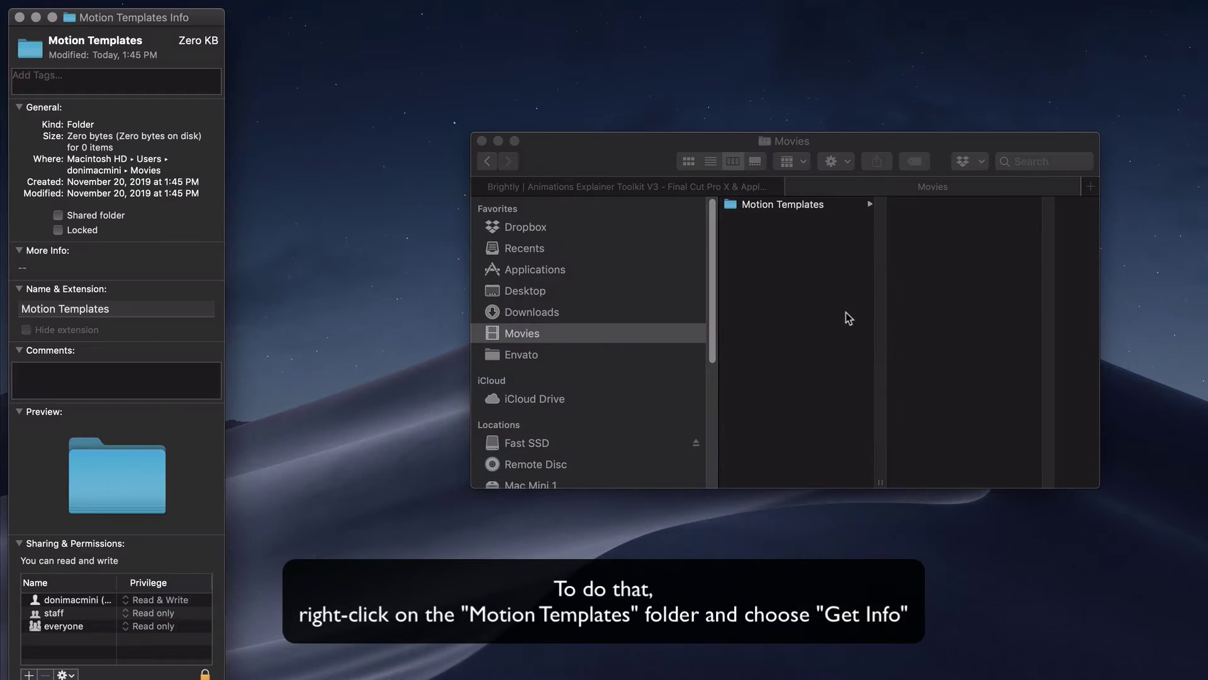
left_click(134, 306)
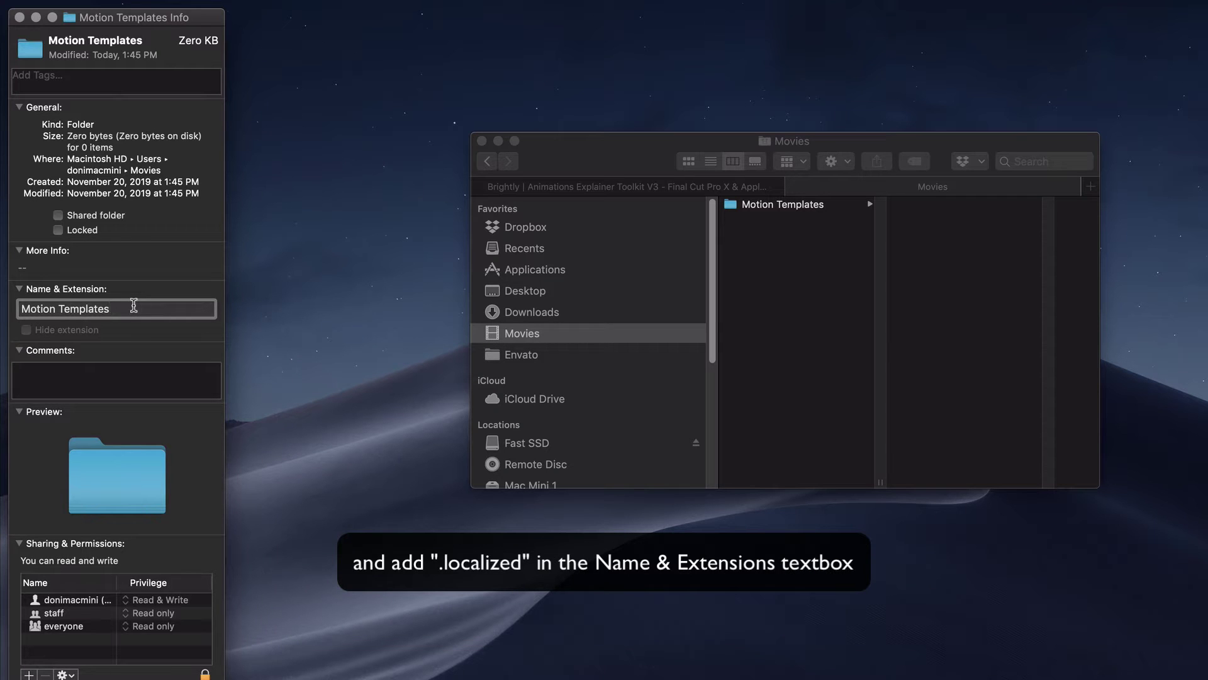
type(".localiz")
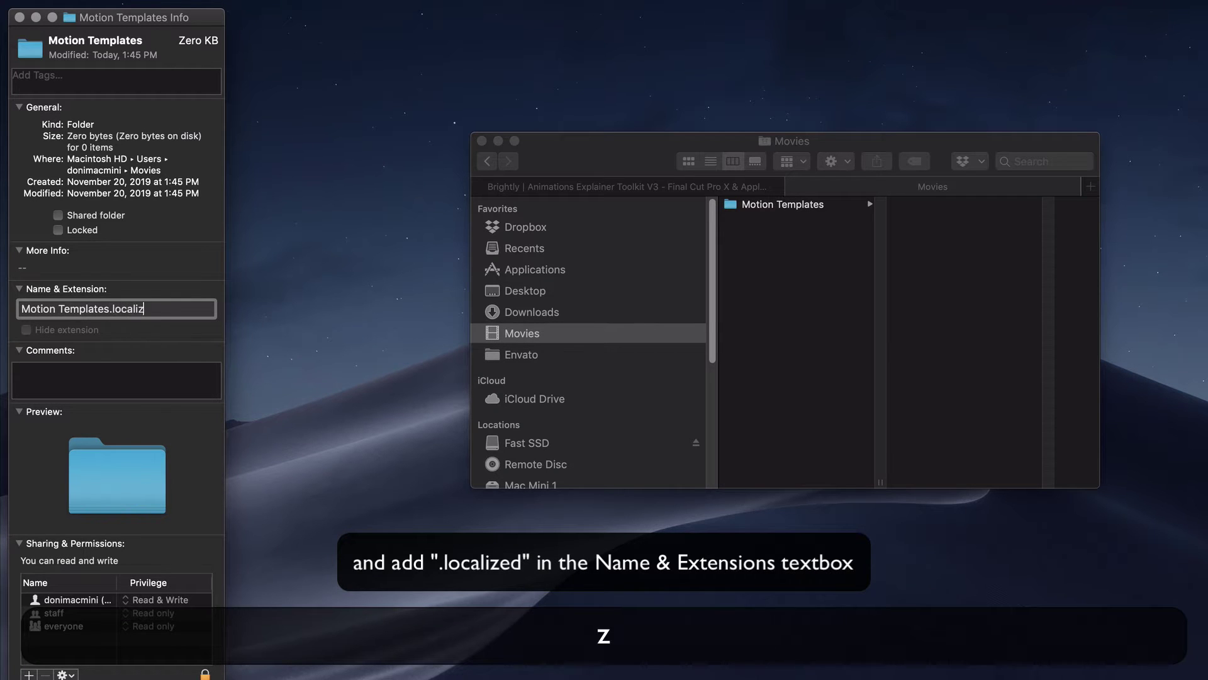
type("ed")
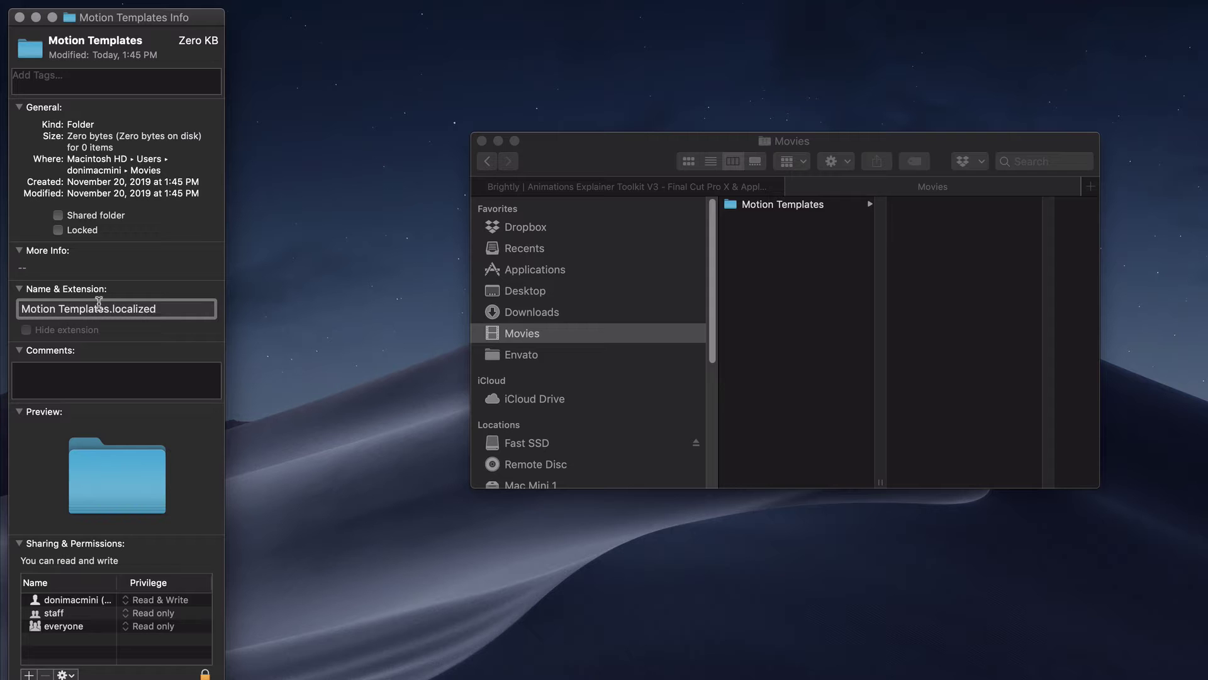
Step: Create a 'Titles' folder inside Motion Templates
left_click(19, 17)
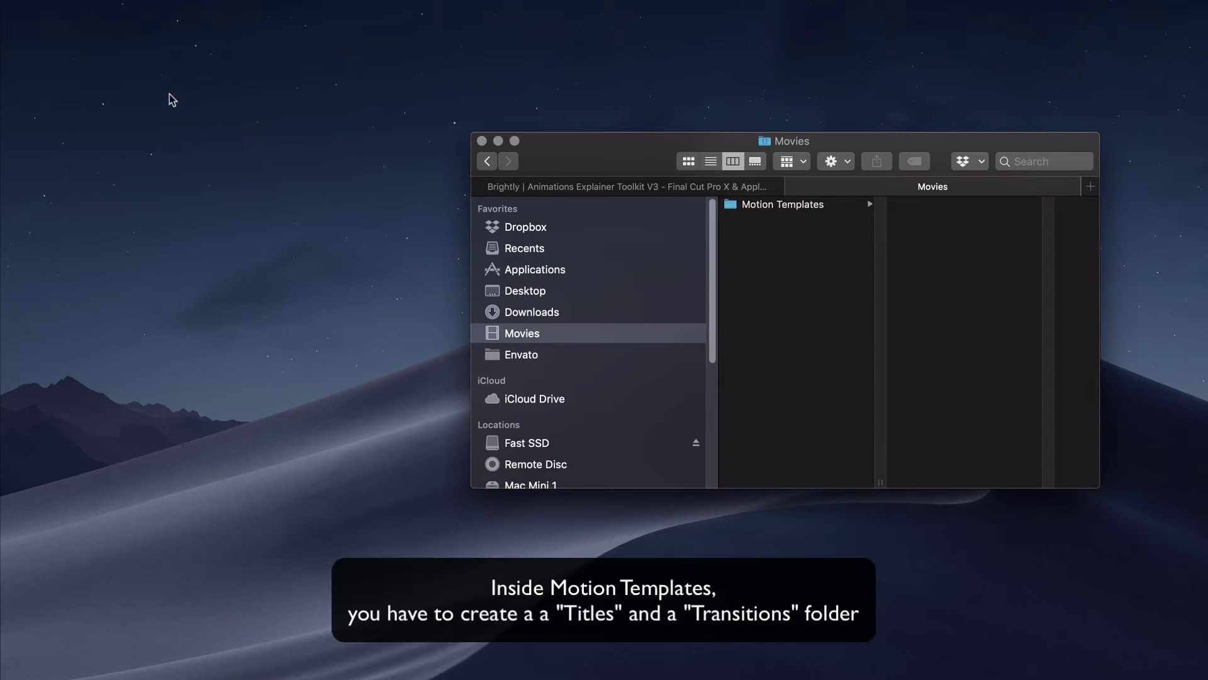
left_click(849, 206)
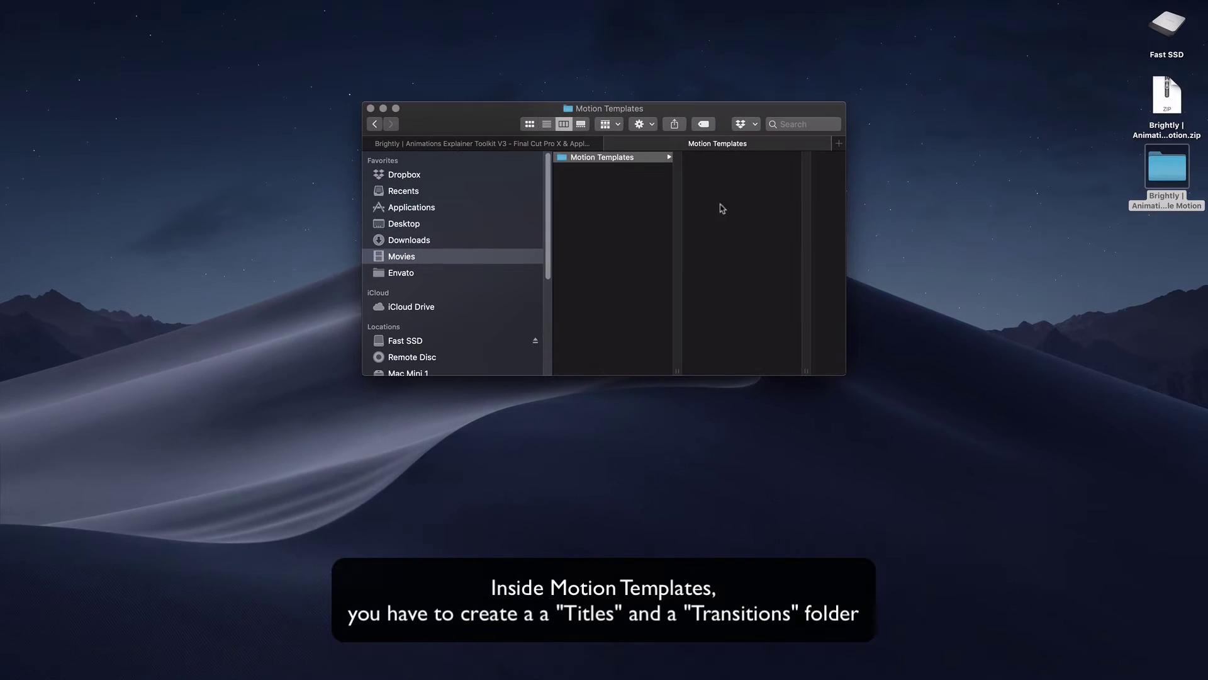
right_click(730, 205)
left_click(786, 212)
type("Titles")
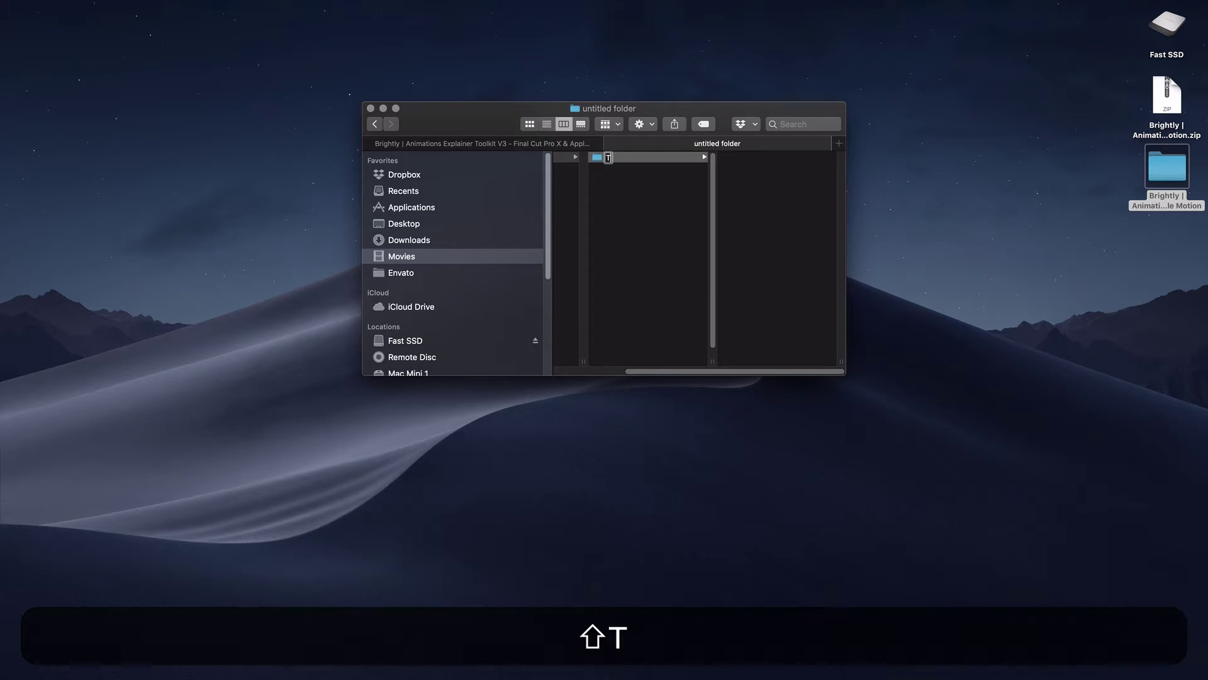
key("Return")
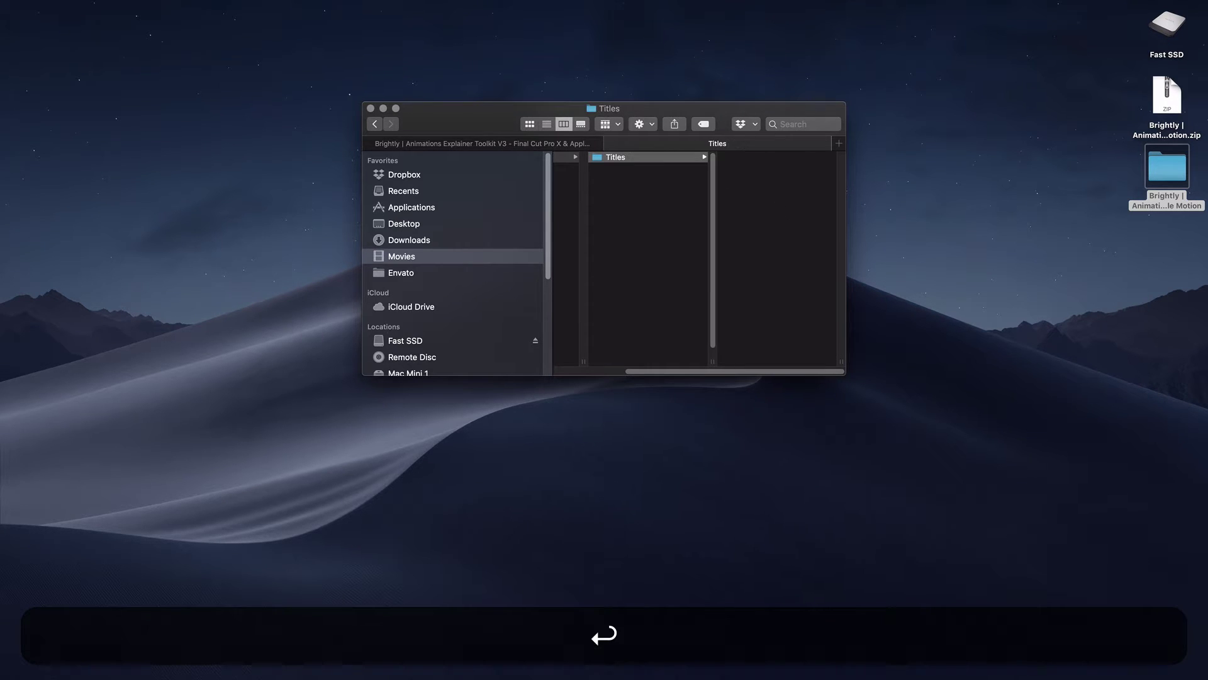
Step: Rename the Titles folder to 'Titles.Localized' in Get Info
right_click(656, 160)
left_click(692, 237)
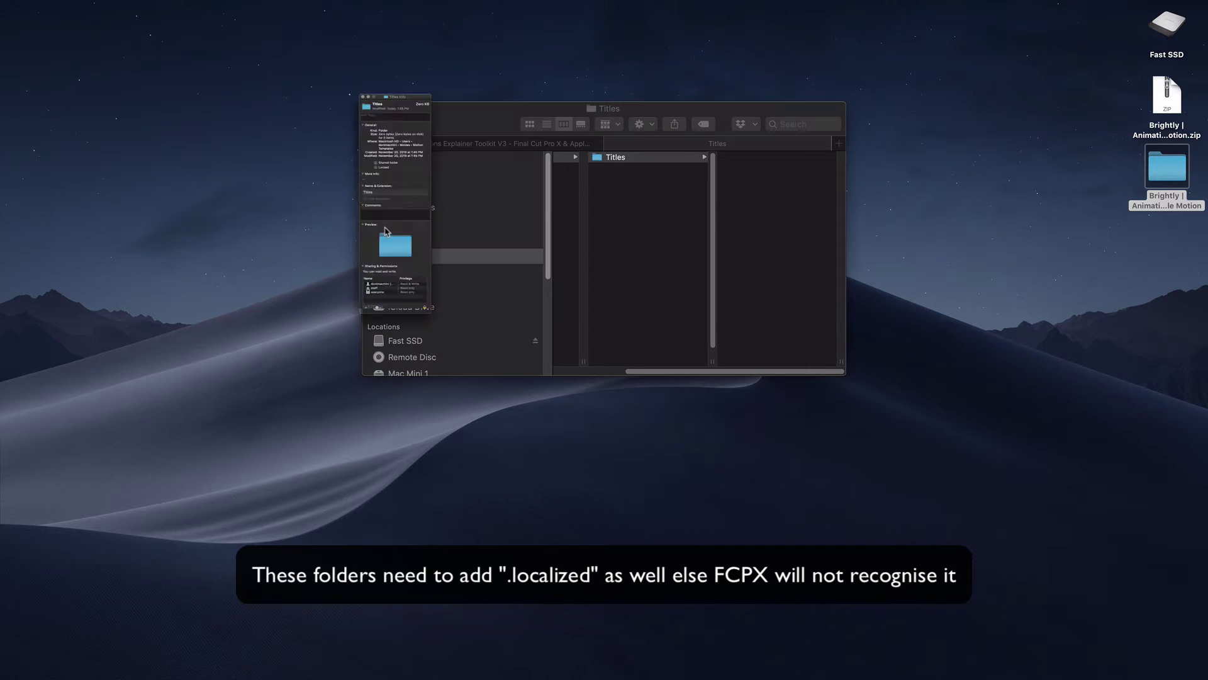
left_click(68, 247)
type(".")
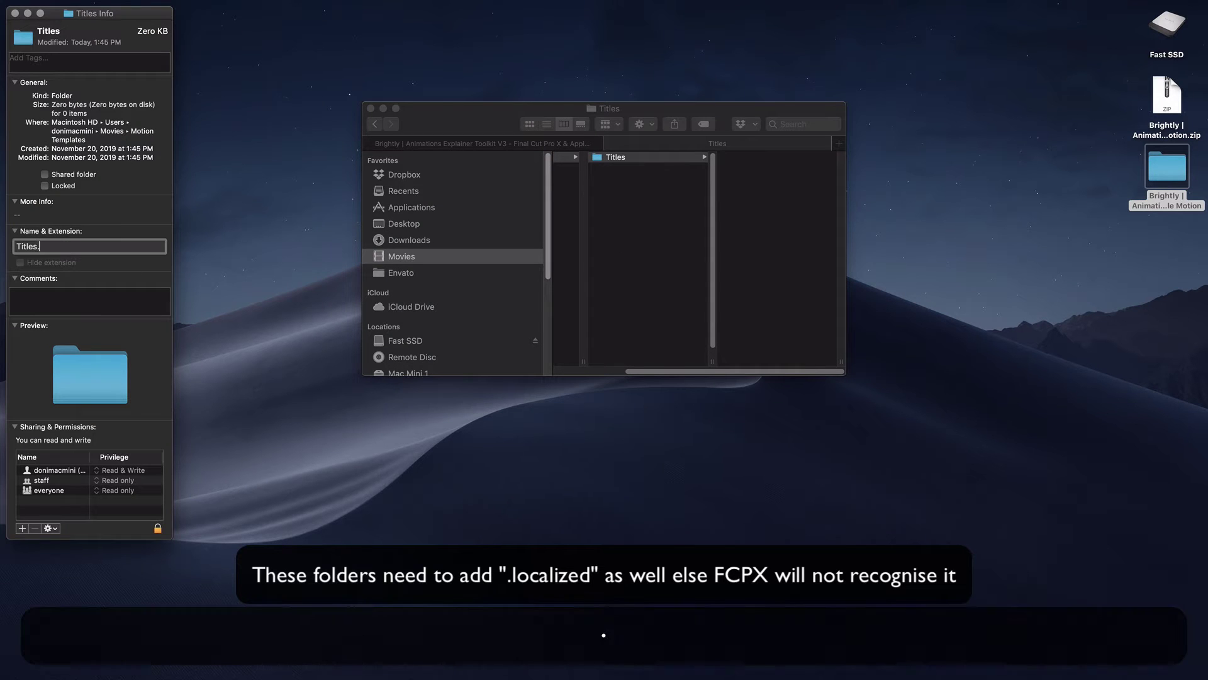
type("Localized")
key("Return")
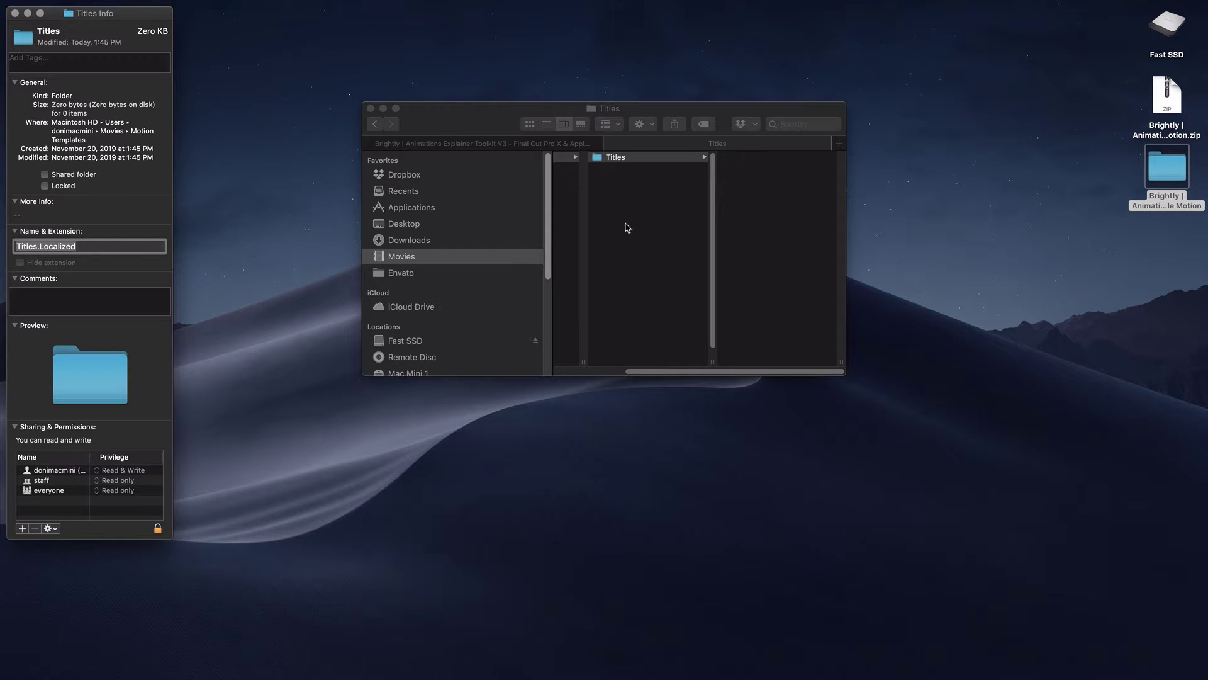
Step: Create a 'Transitions' folder inside Motion Templates
left_click(625, 223)
right_click(626, 203)
left_click(644, 209)
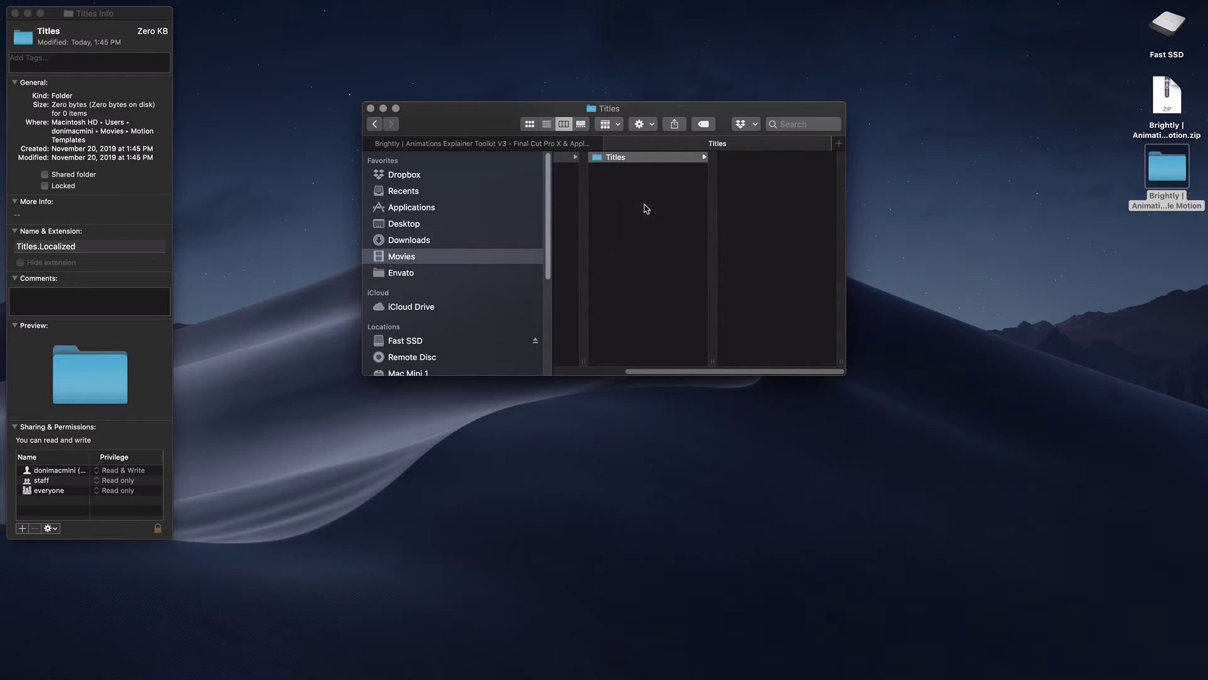
key("shift")
type("Transi")
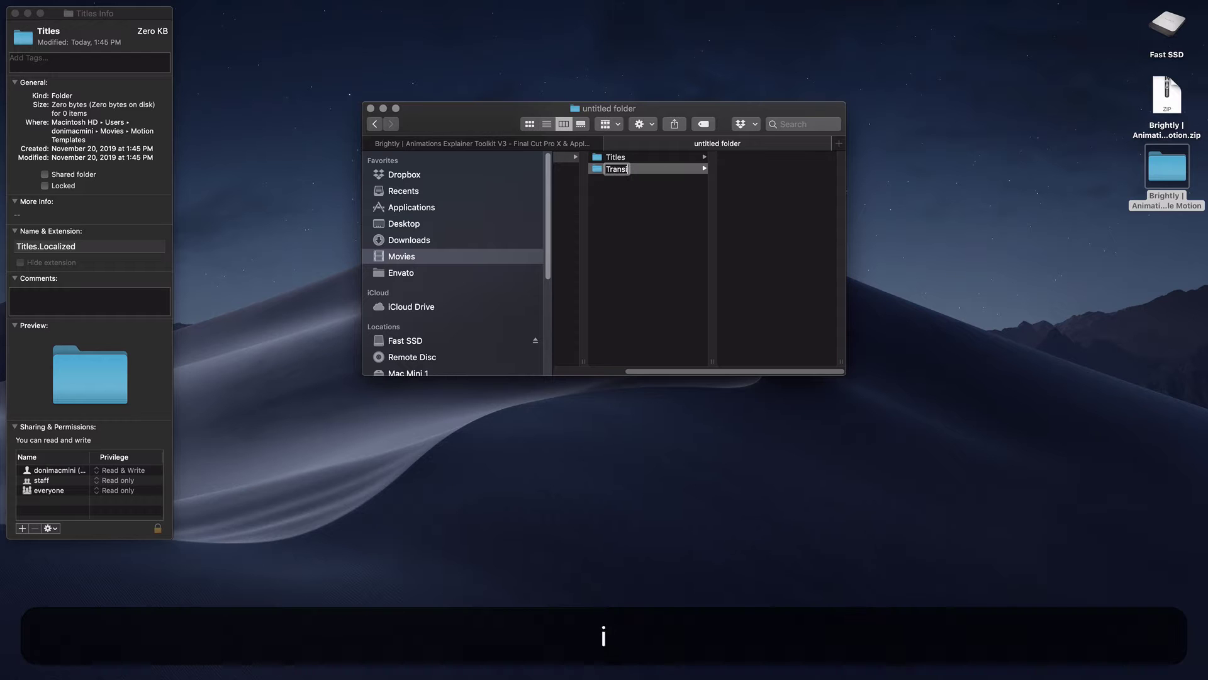
type("tions")
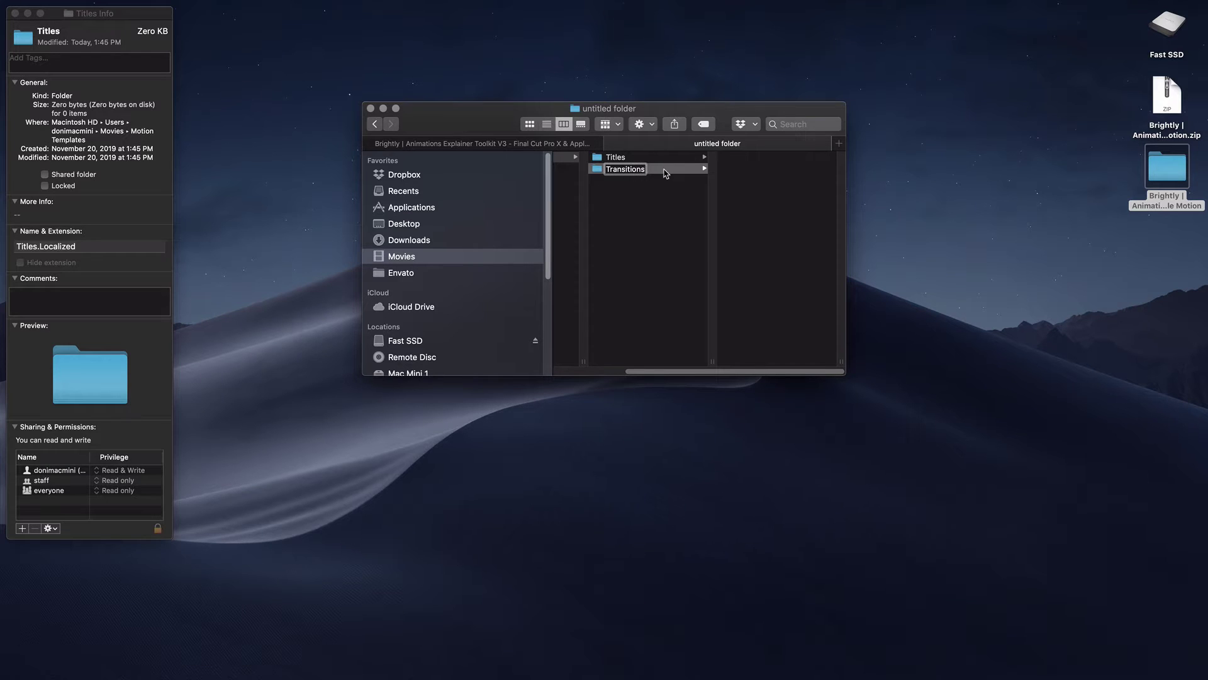
Step: Rename the Transitions folder to 'Transitions.Localized' in Get Info
right_click(666, 174)
left_click(720, 248)
left_click(376, 248)
type(".")
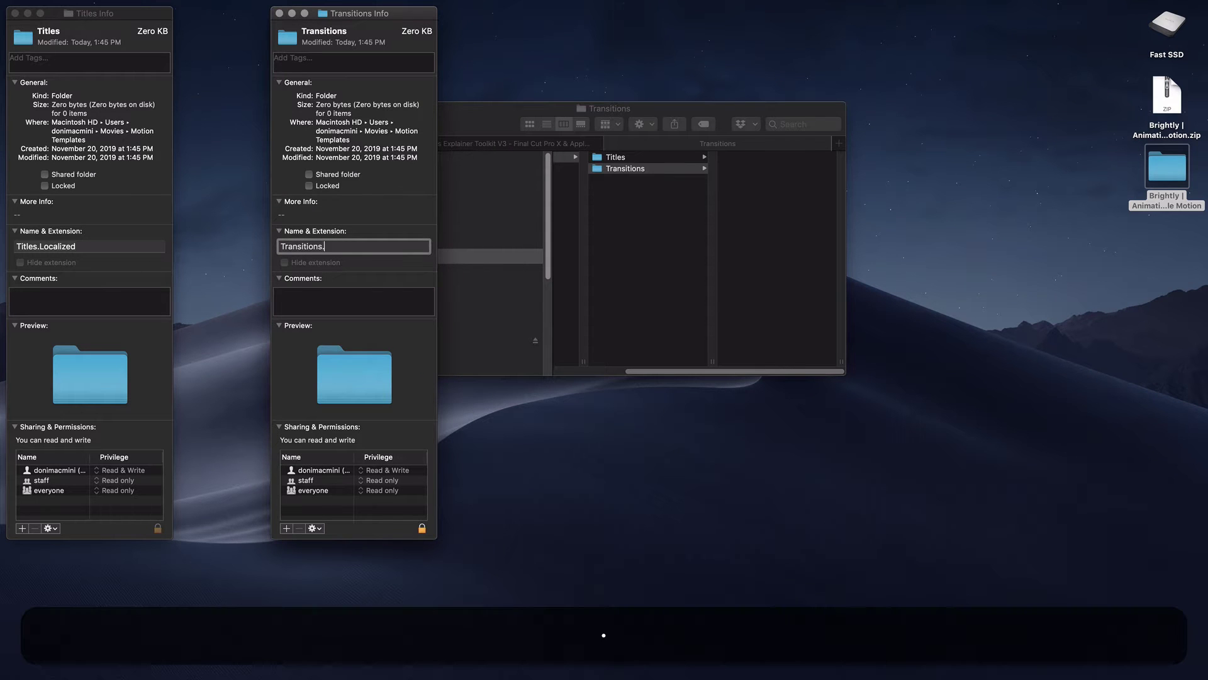
type("L")
type("p")
key("BackSpace")
type("ocaliz")
type("ed")
key("Return")
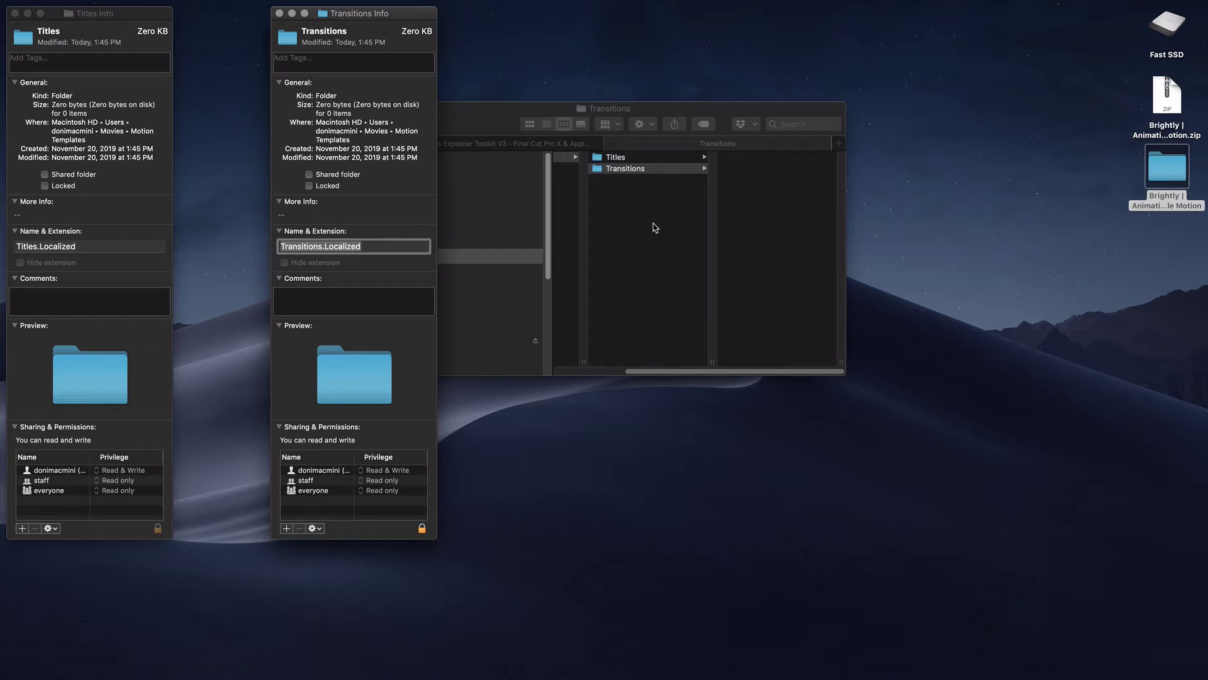
left_click(634, 212)
Step: Copy all eight Brightly title folders from the toolkit's Titles folder
left_click(279, 13)
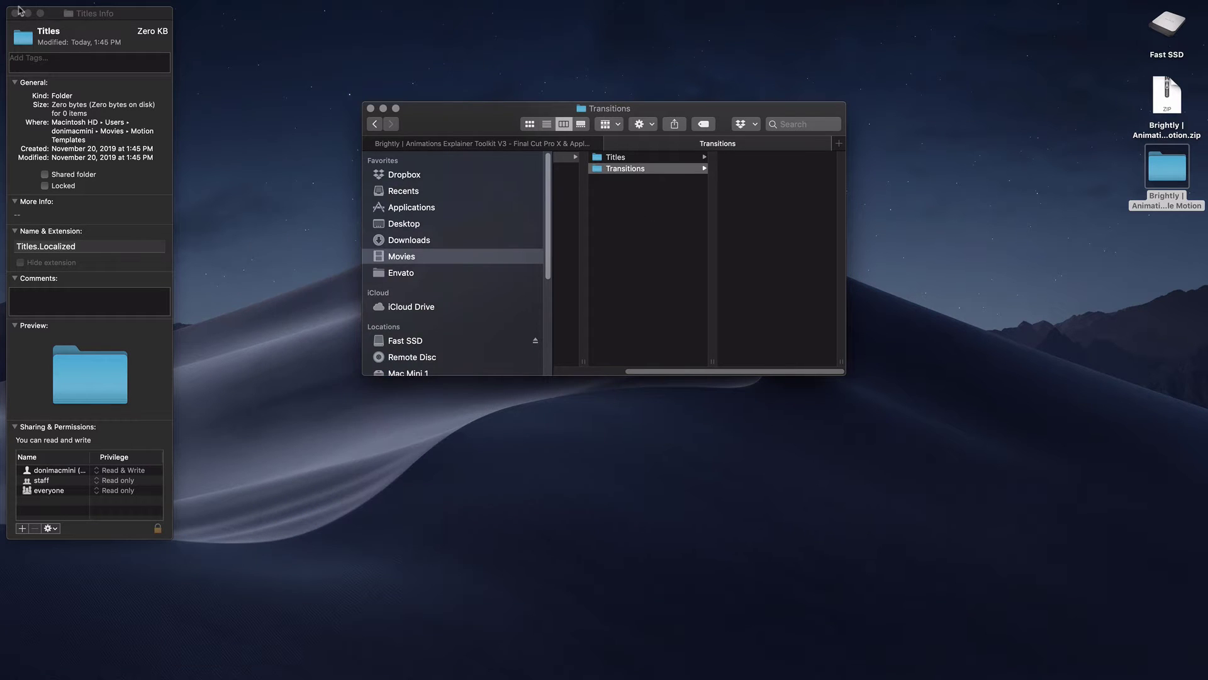
left_click(16, 13)
left_click(685, 226)
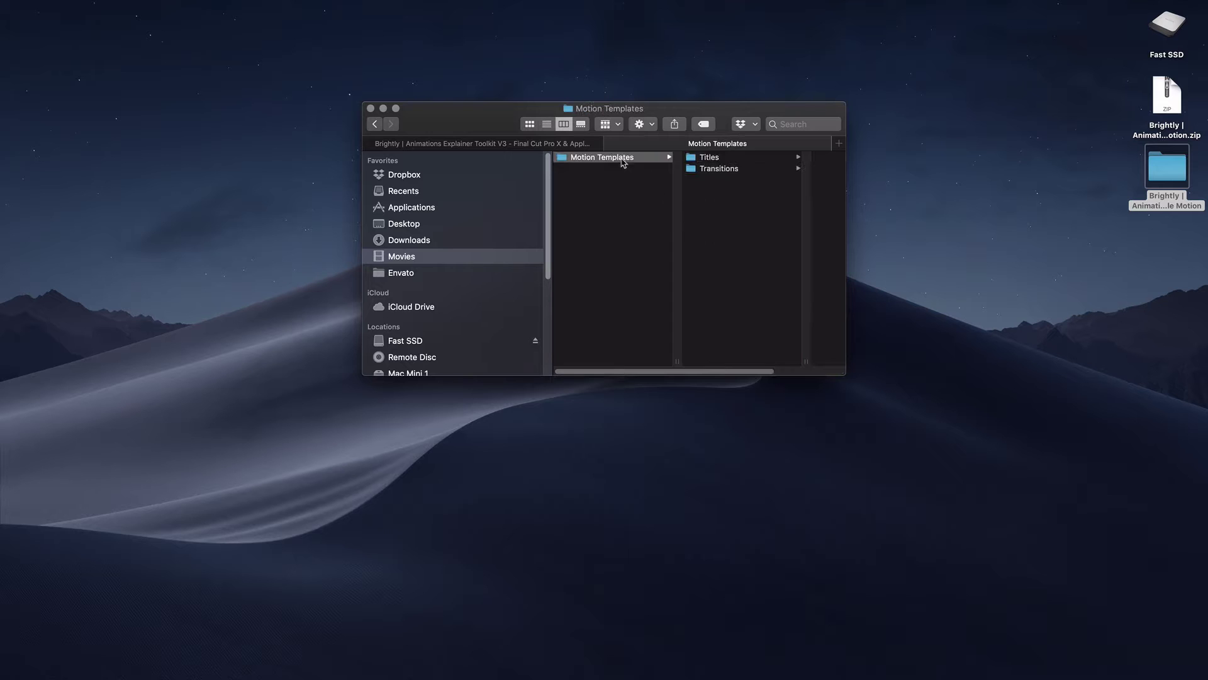
left_click(539, 144)
double_click(711, 189)
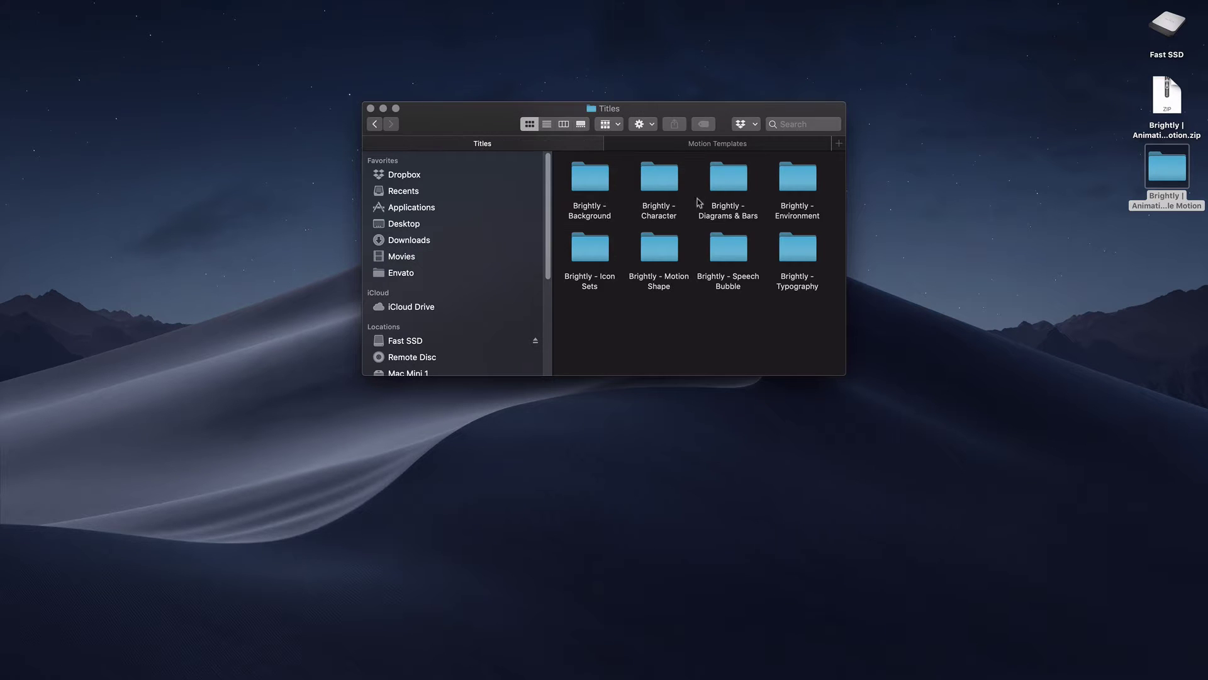
left_click_drag(590, 307, 803, 177)
right_click(802, 177)
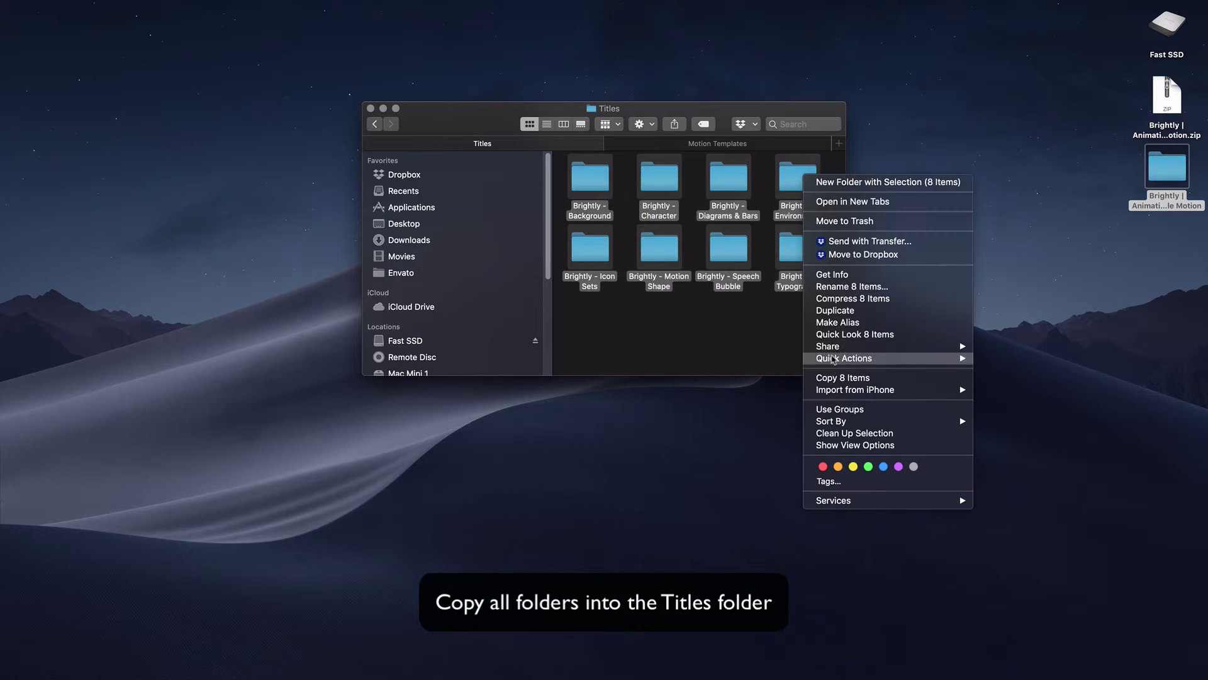
left_click(837, 378)
Step: Paste the eight title folders into Motion Templates > Titles
left_click(717, 143)
left_click(736, 162)
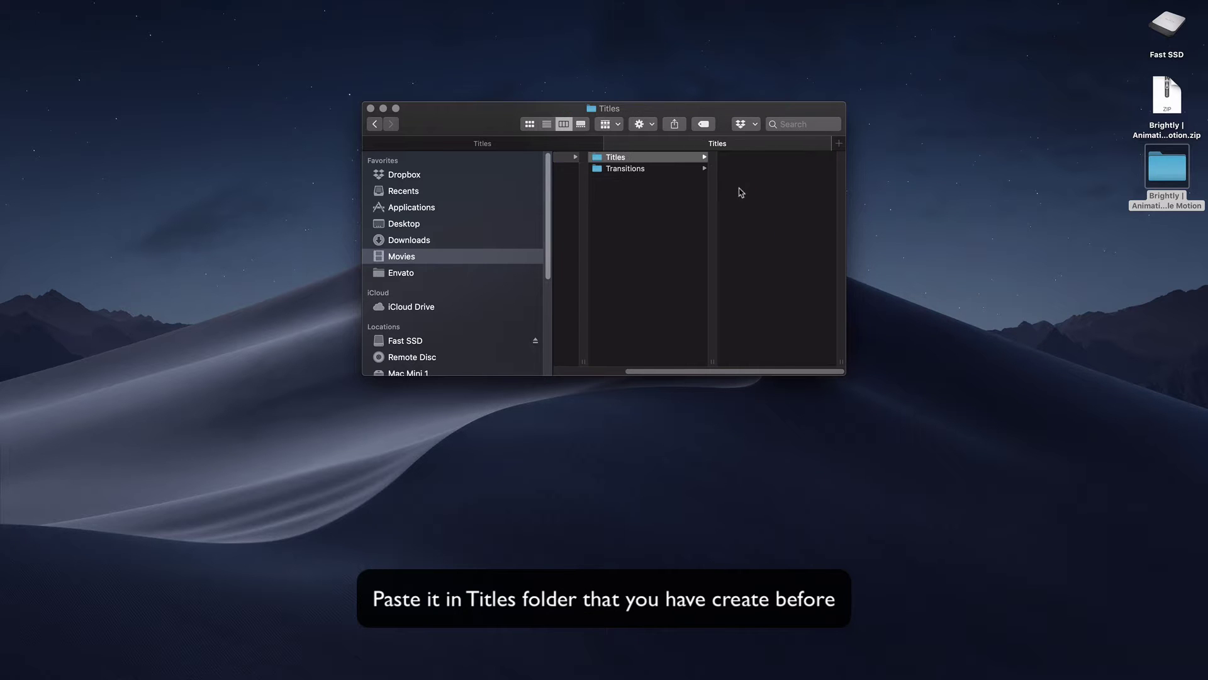
right_click(751, 203)
left_click(790, 282)
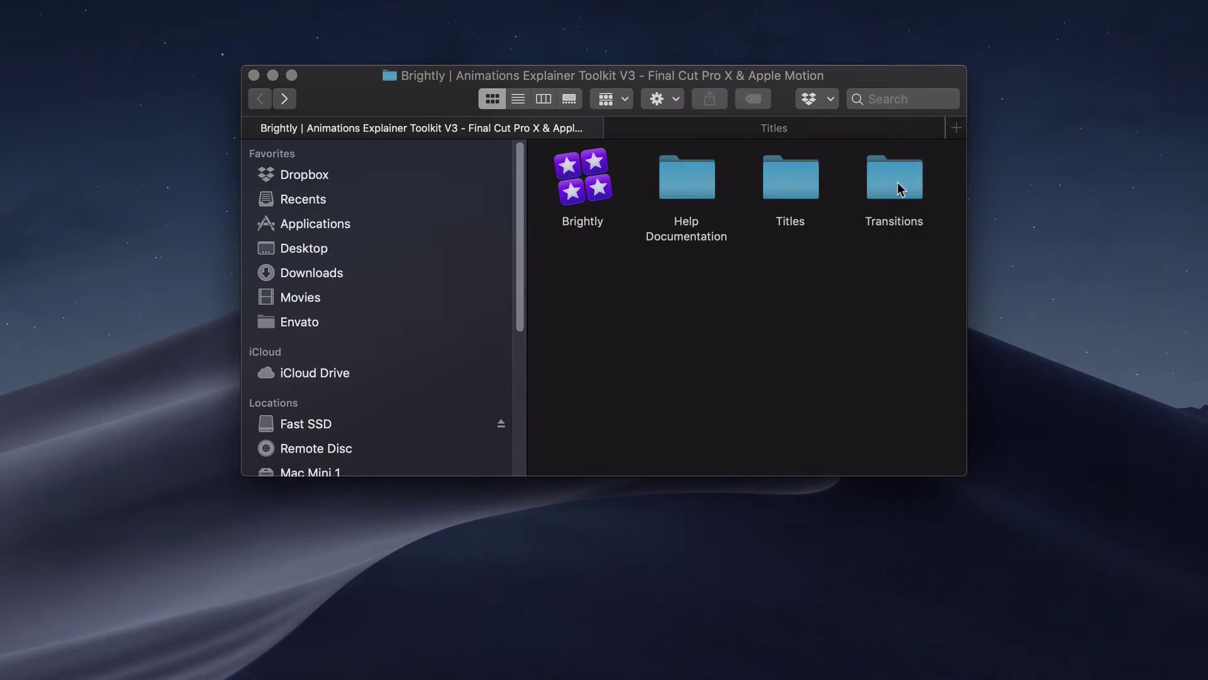
Step: Copy the Brightly - Transitions folder from the toolkit's Transitions folder
double_click(899, 188)
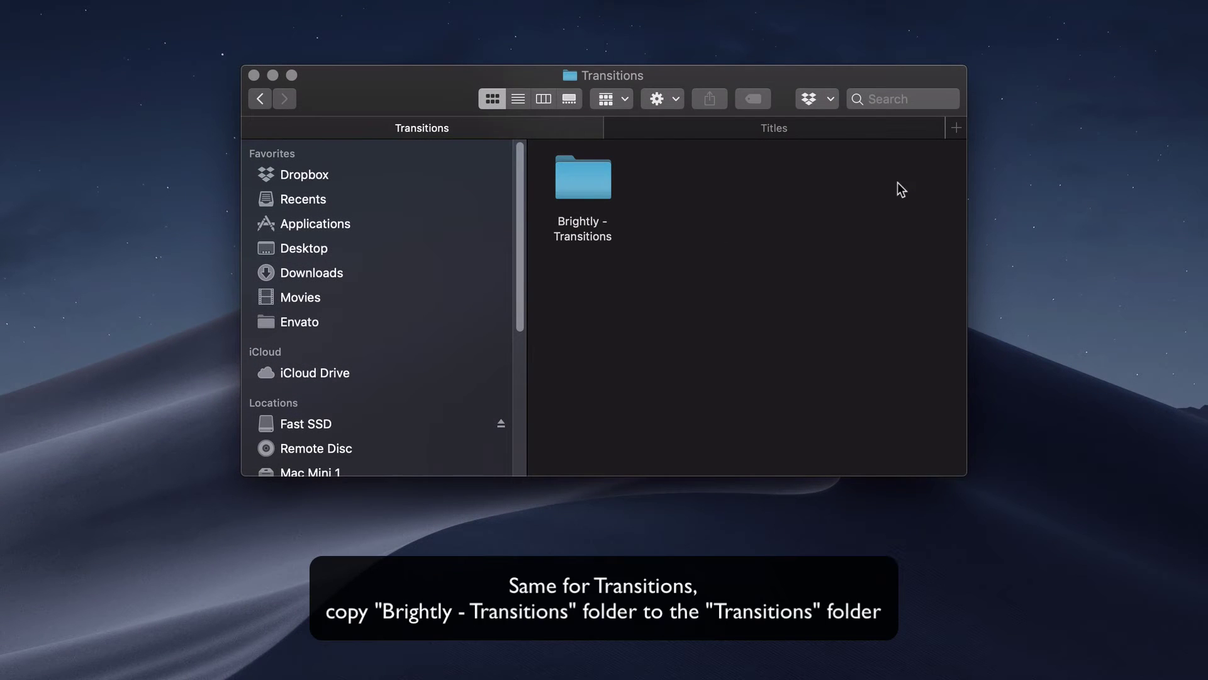
right_click(588, 185)
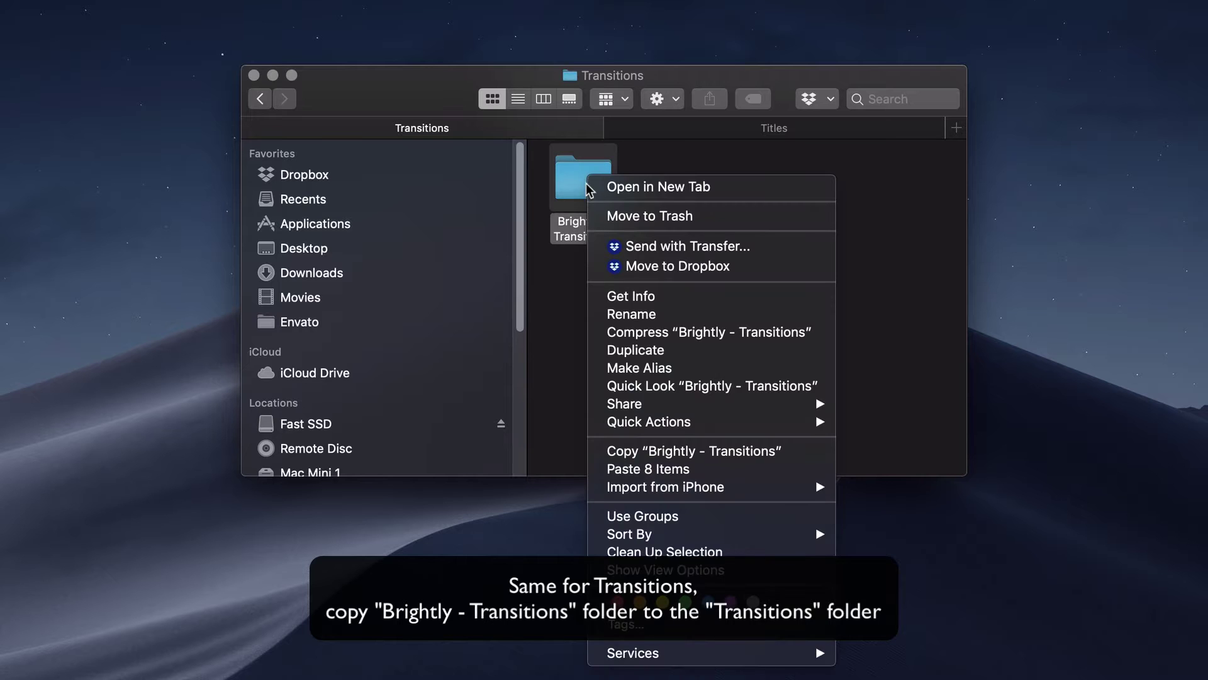
left_click(621, 449)
Step: Paste Brightly - Transitions into Motion Templates > Transitions, then return to the toolkit's top folder
left_click(774, 128)
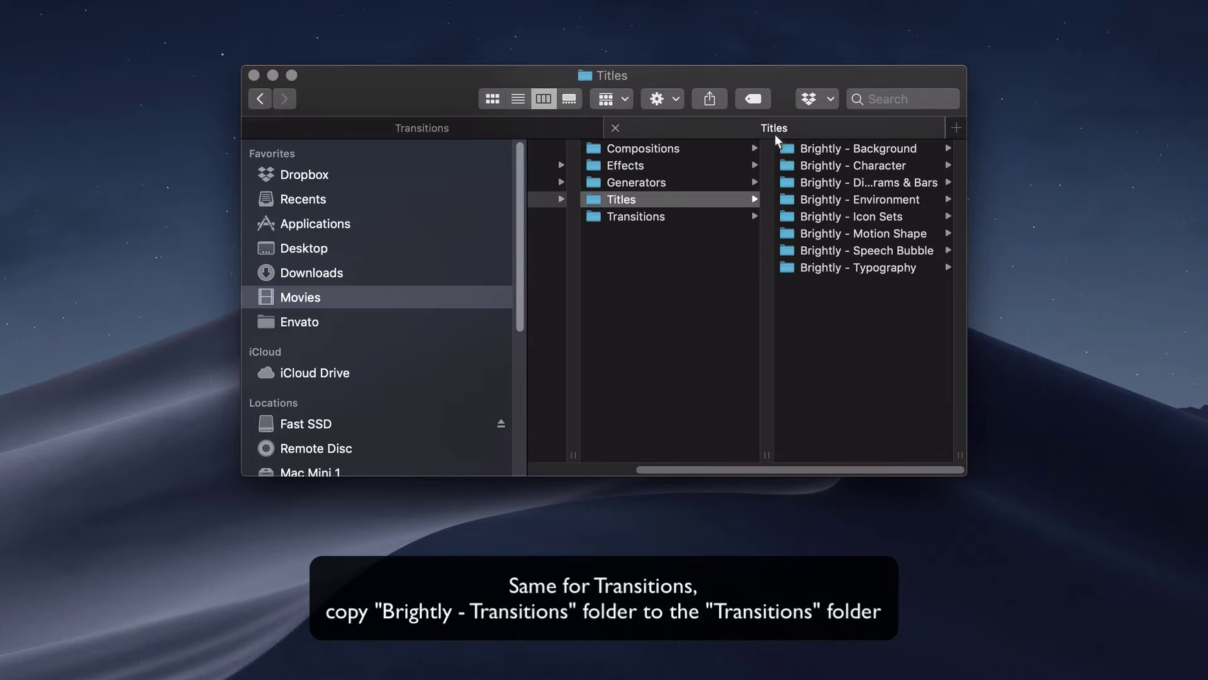
left_click(697, 217)
right_click(821, 235)
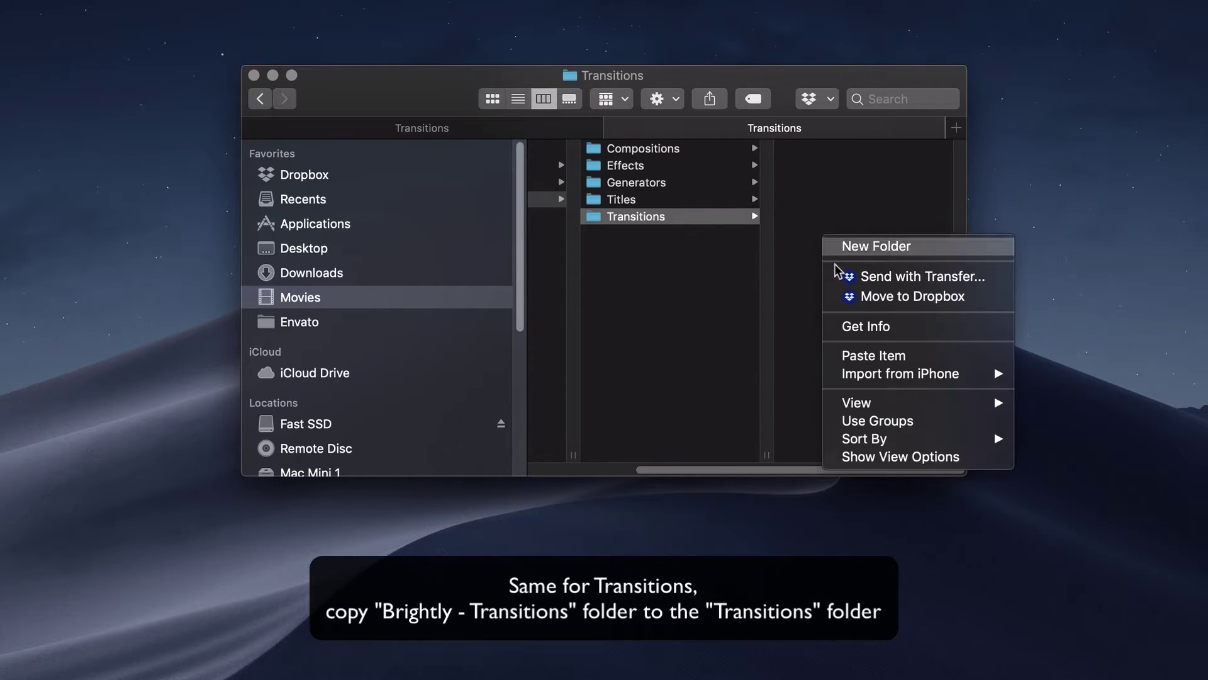
left_click(880, 356)
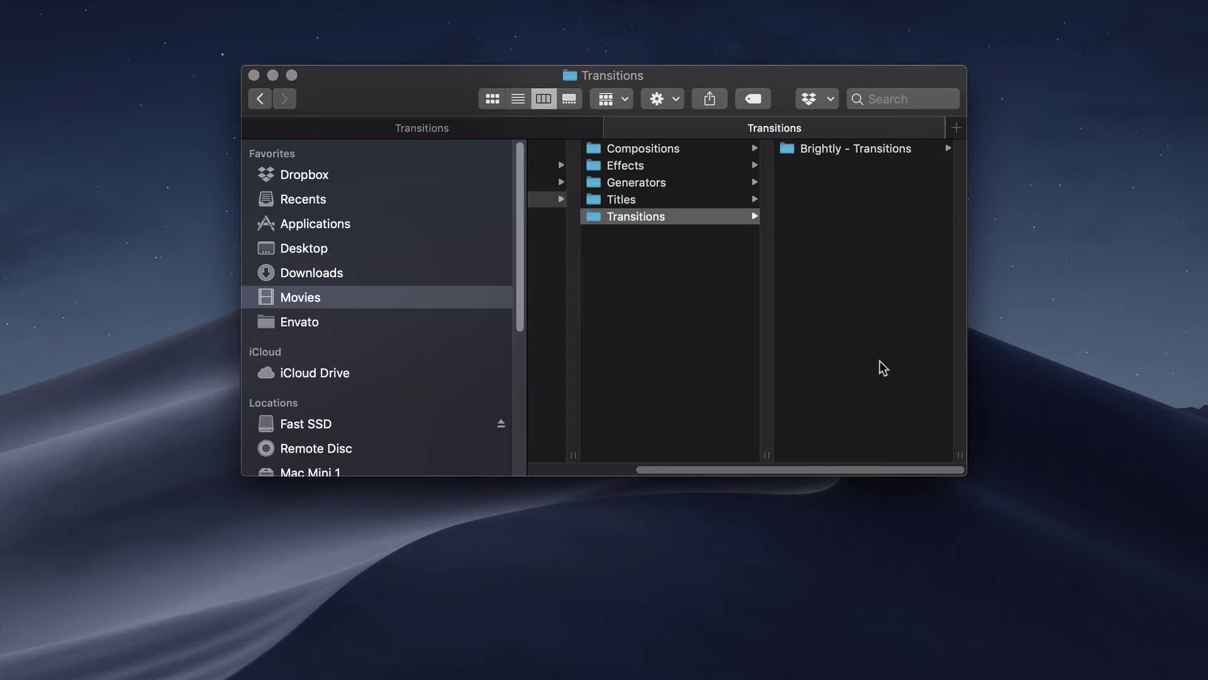
left_click(459, 123)
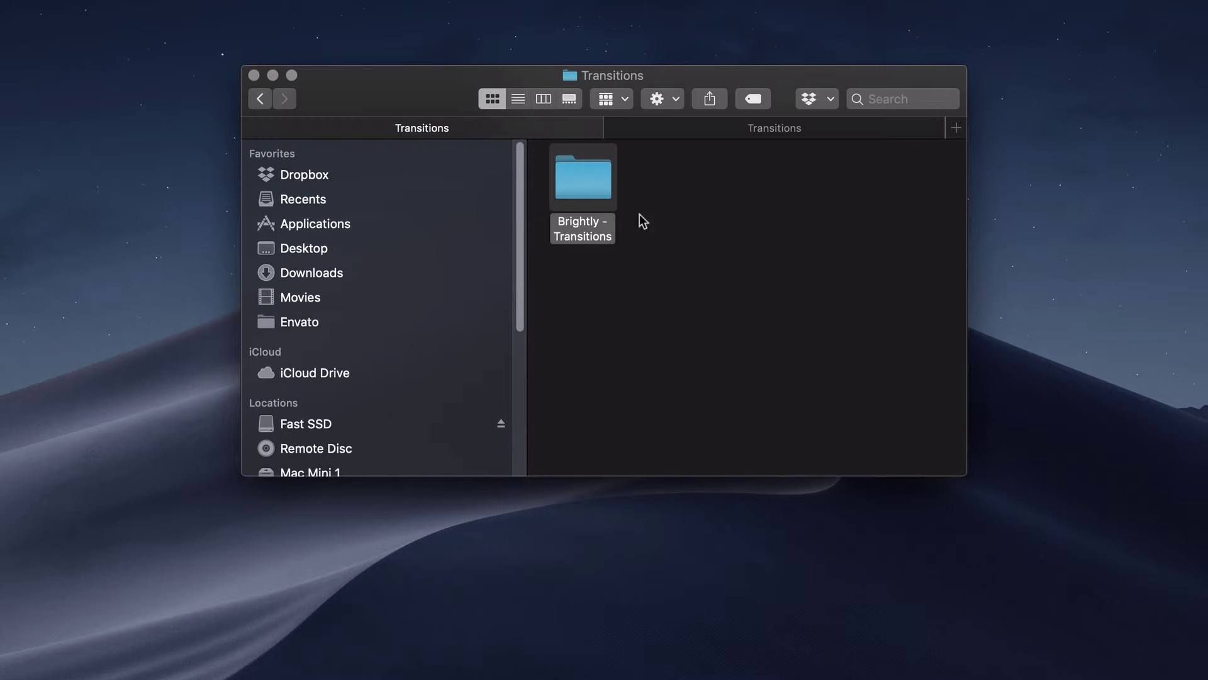
left_click(263, 102)
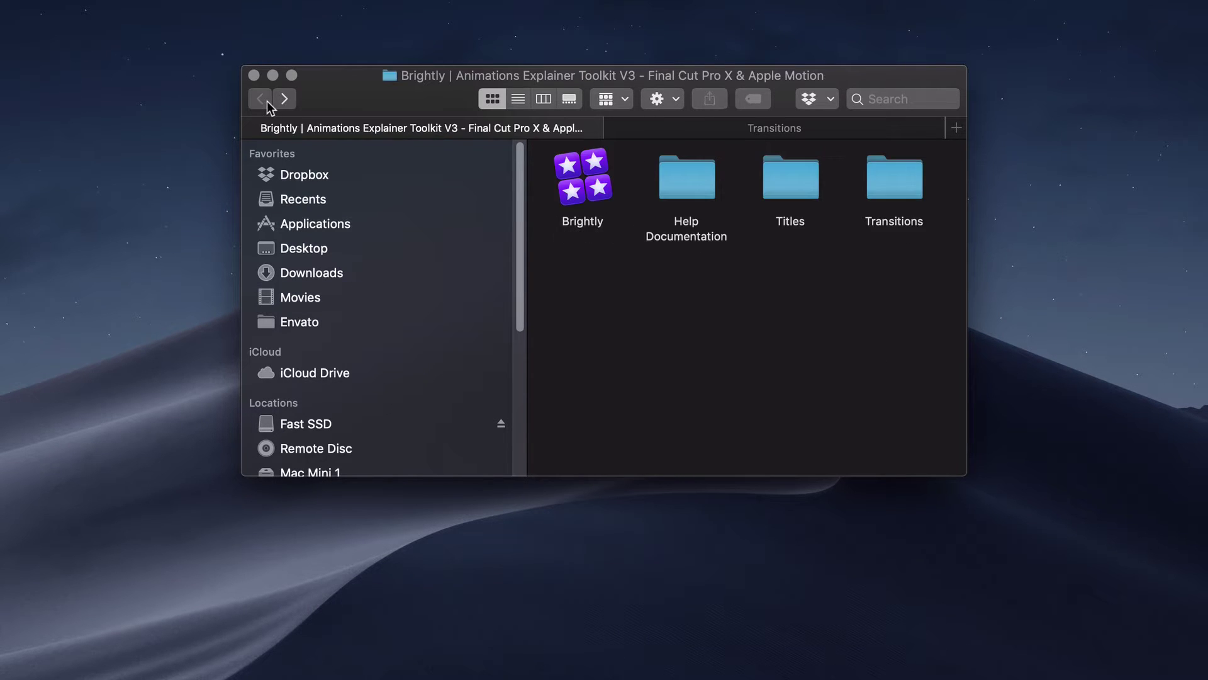
Step: Copy the Brightly pre-made stories project and paste it into the Movies folder
right_click(578, 192)
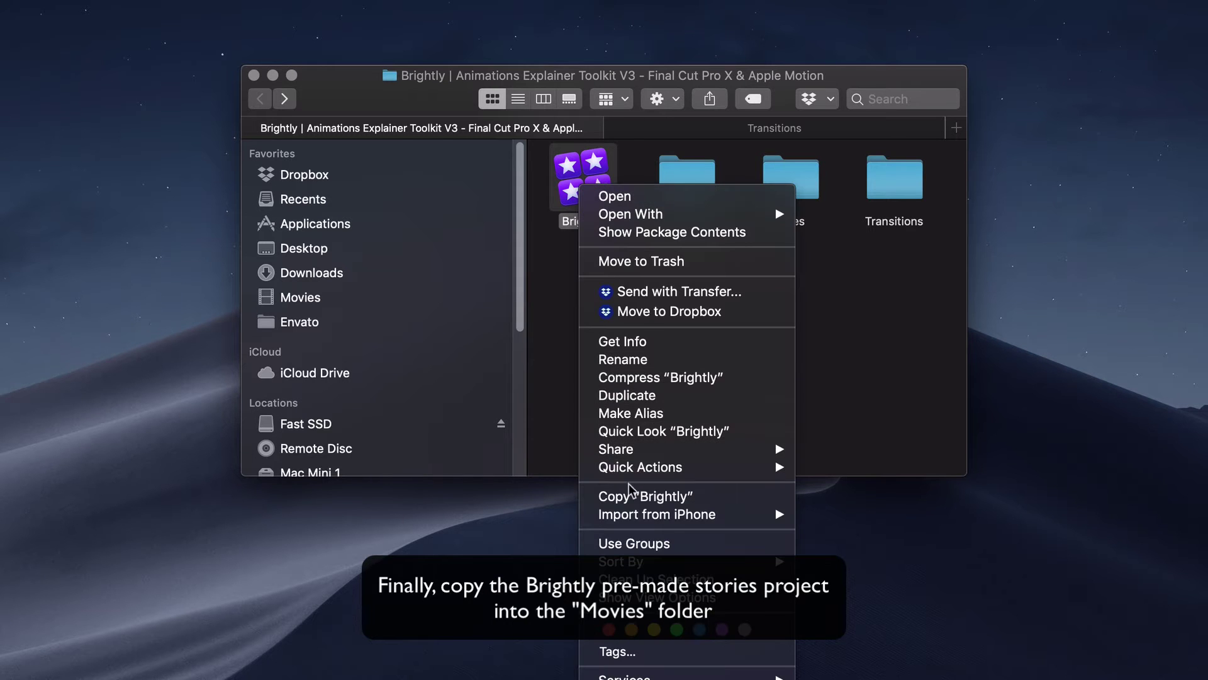
left_click(636, 129)
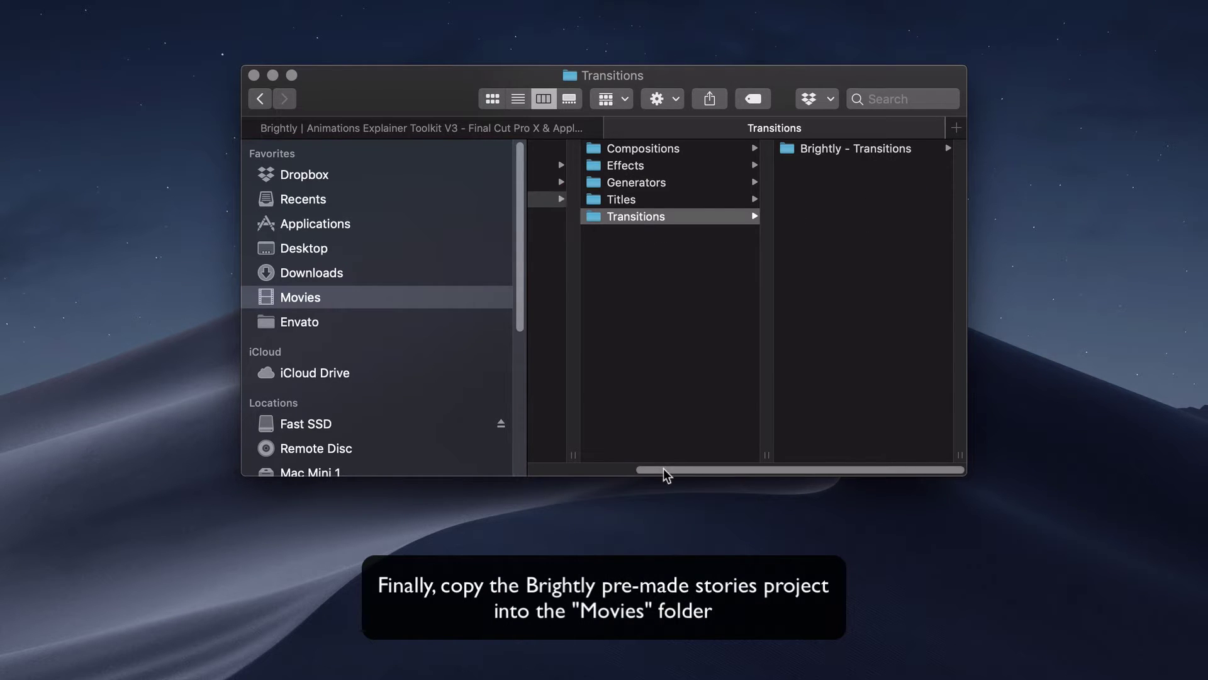
left_click_drag(663, 470, 561, 469)
right_click(586, 291)
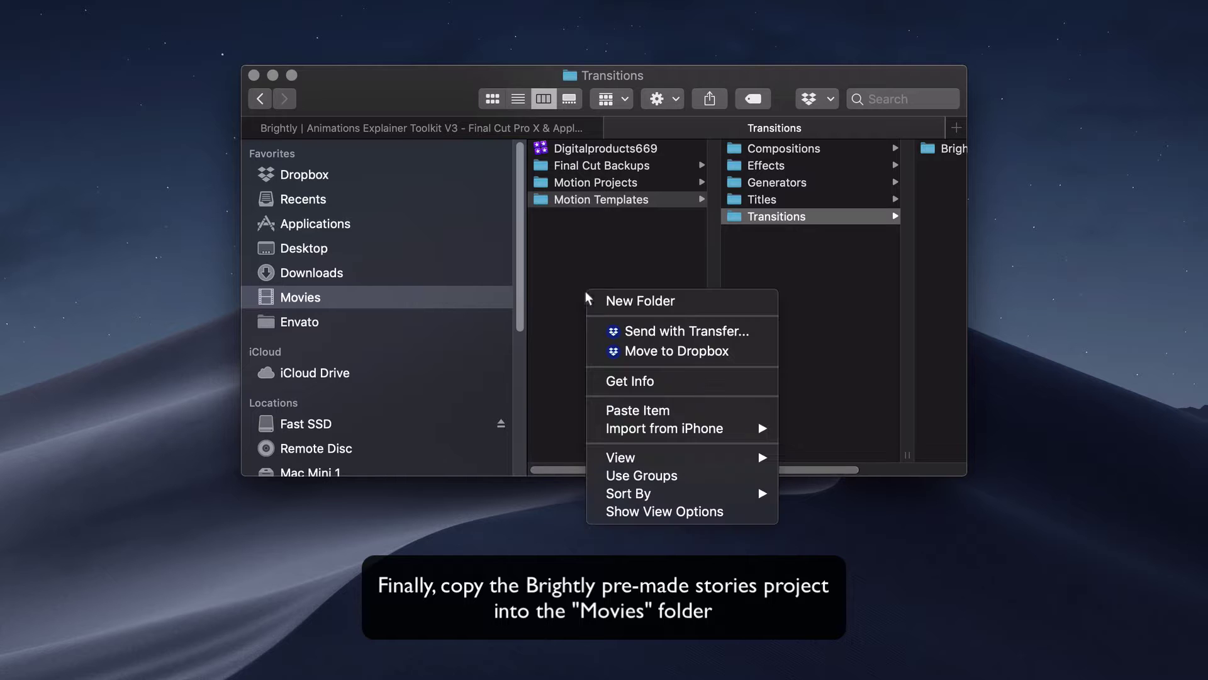
left_click(637, 416)
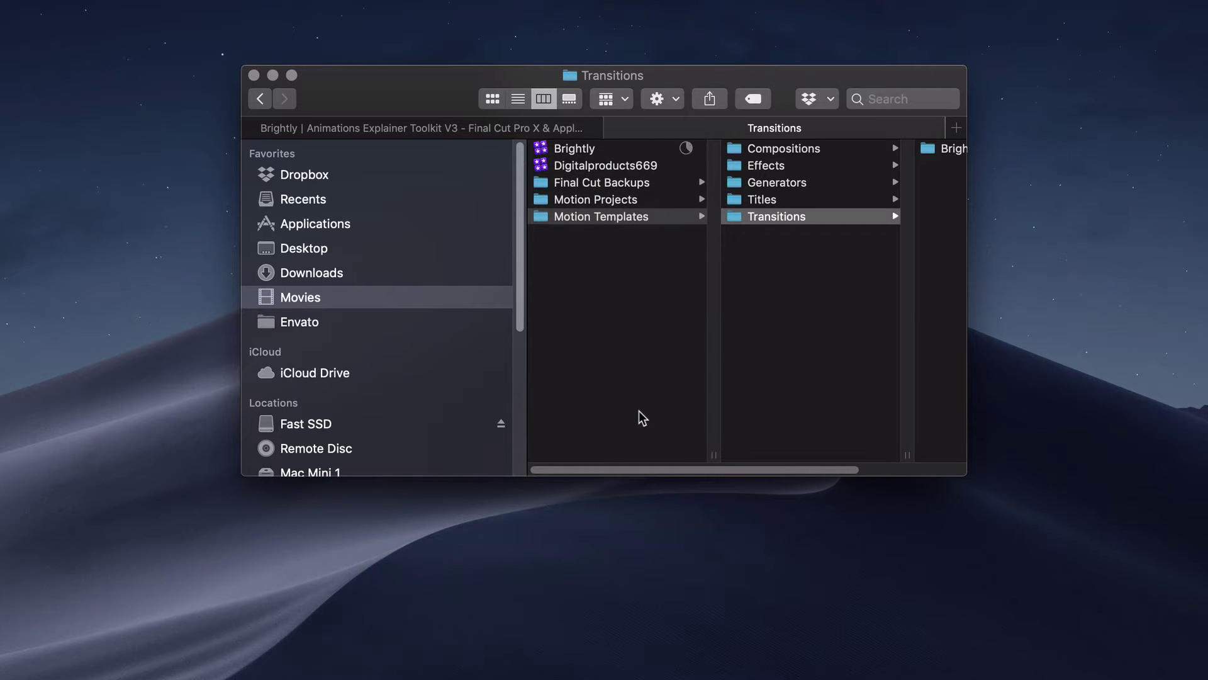
left_click(638, 411)
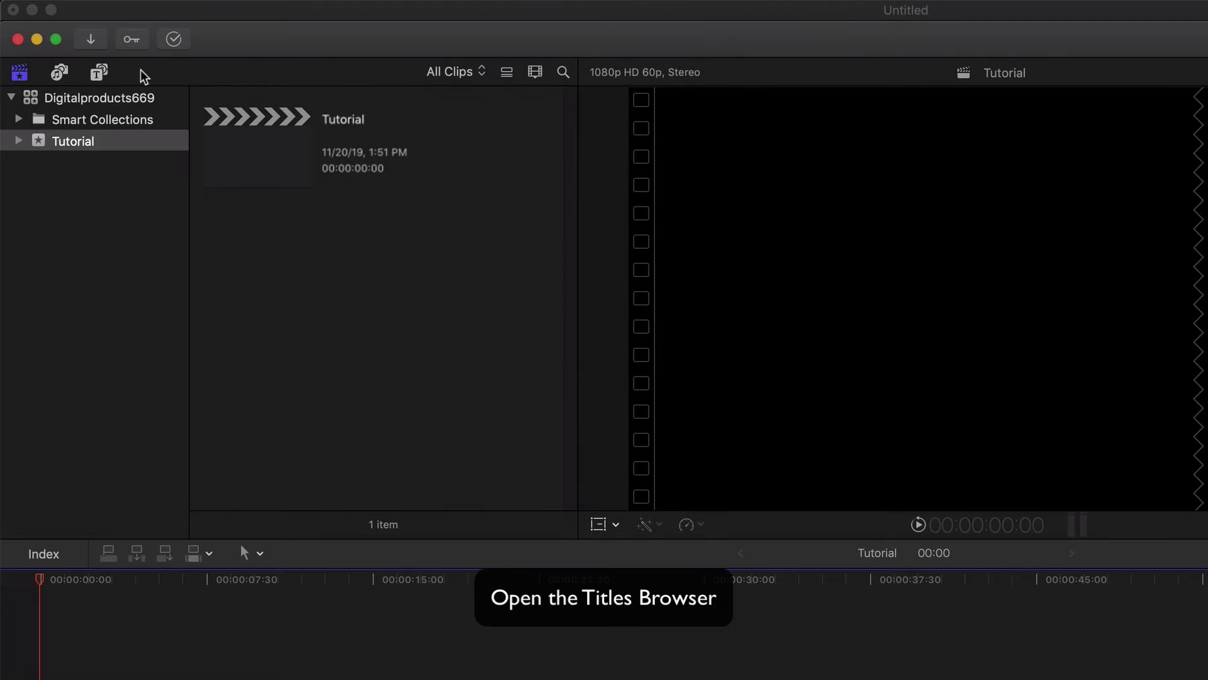
Step: Show the Brightly - Transitions collection and the Brightly - Environment scene titles in the browsers
left_click(100, 73)
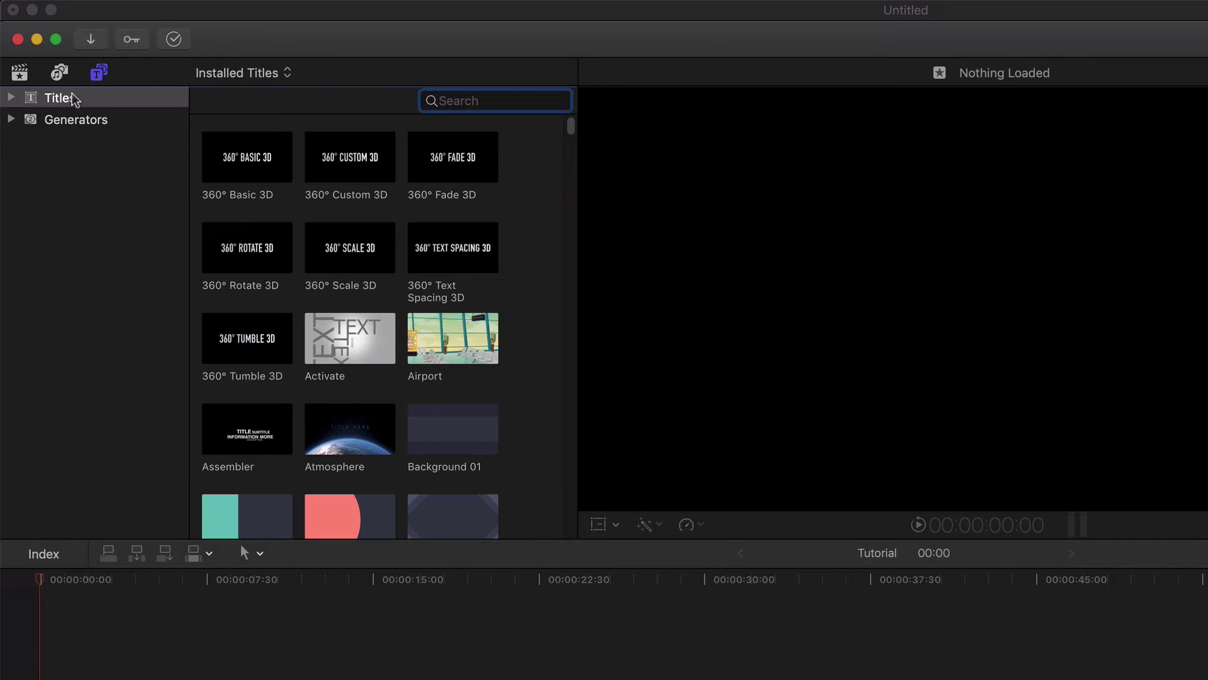
left_click(11, 98)
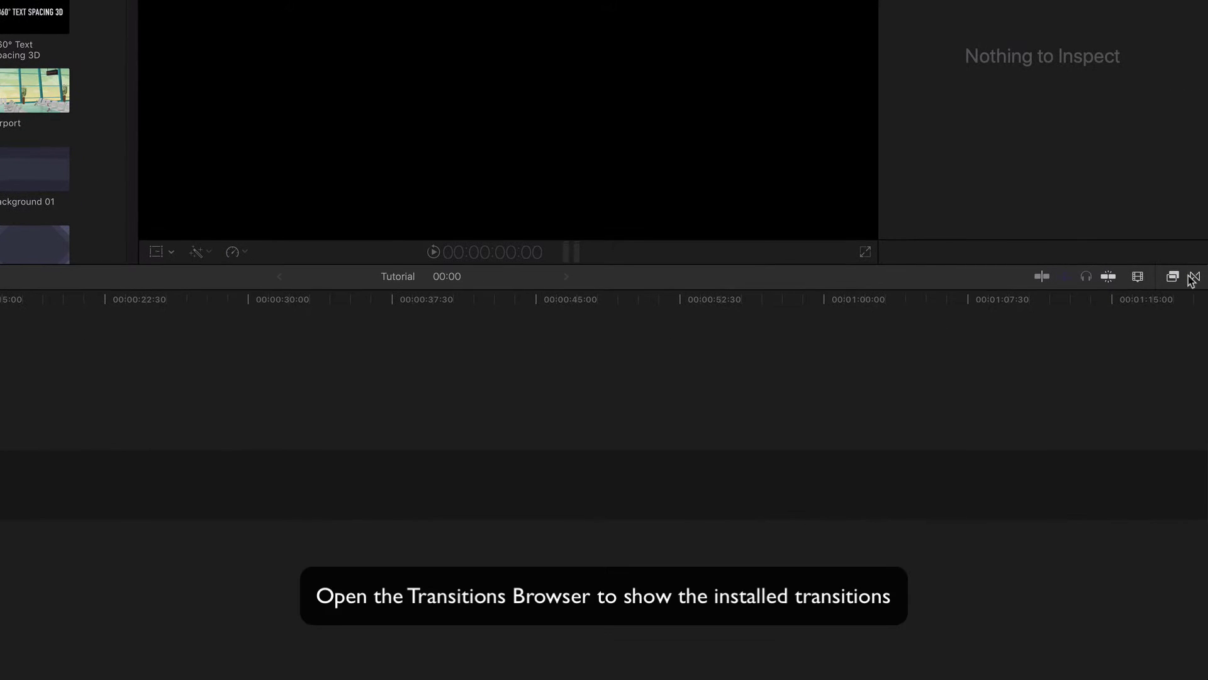
left_click(1197, 277)
left_click(959, 377)
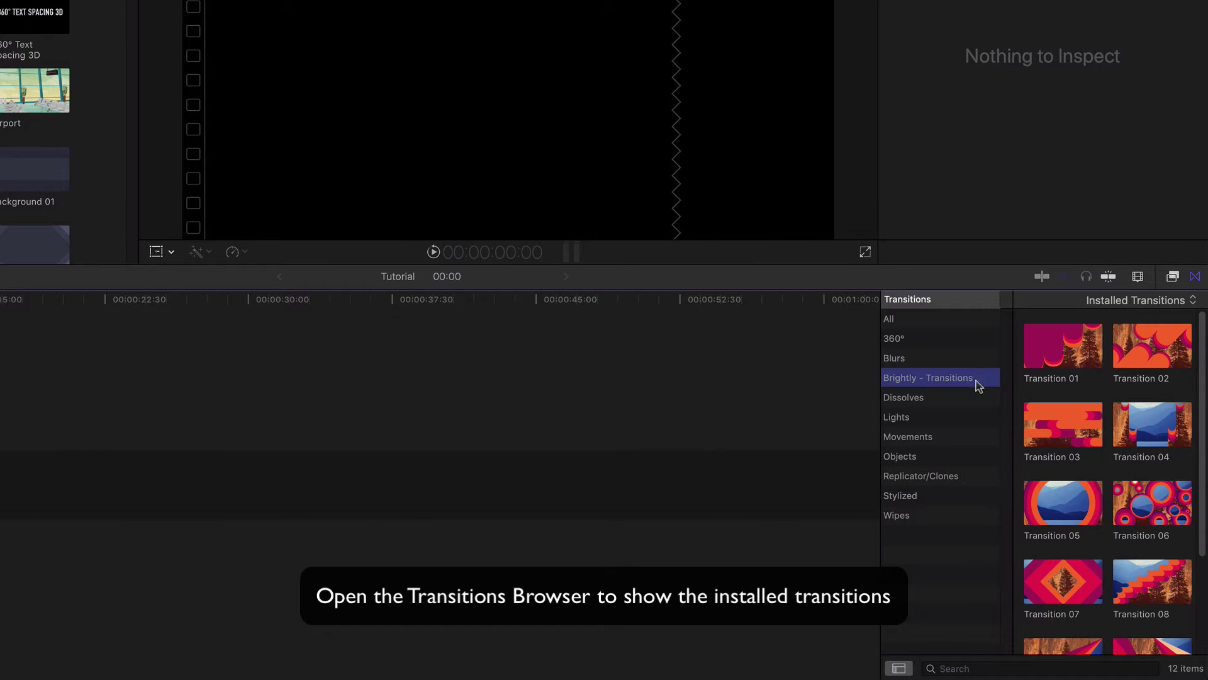
scroll(1201, 363, "down", 5)
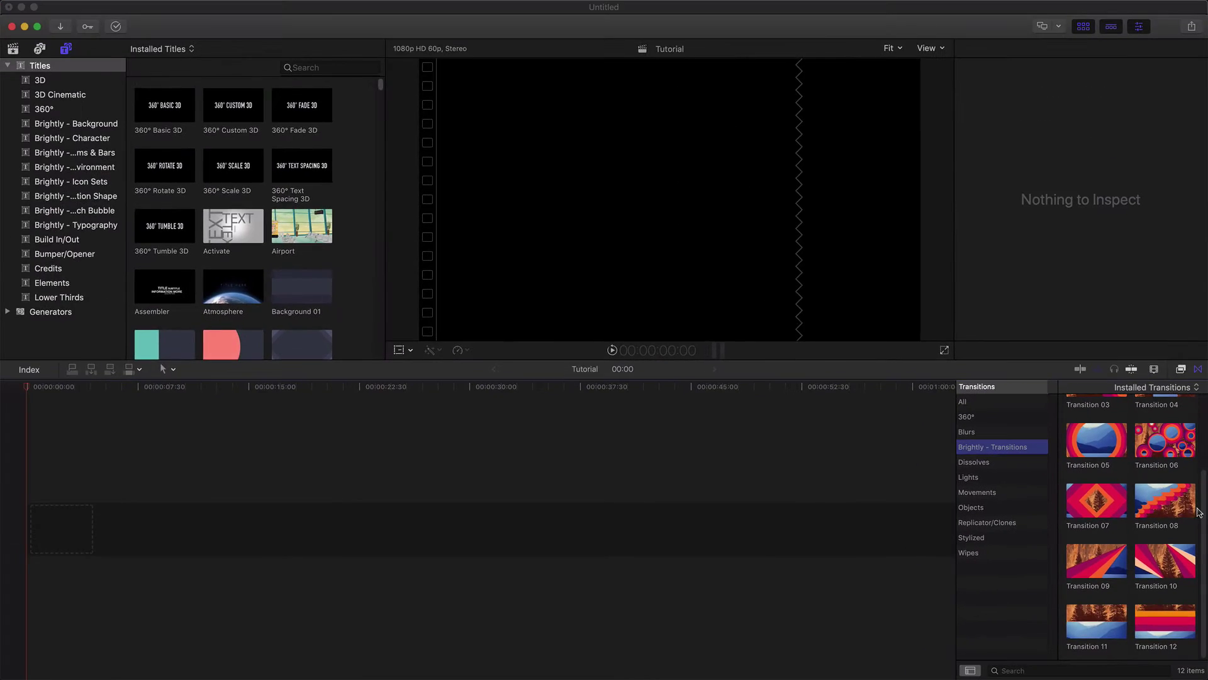
left_click(92, 170)
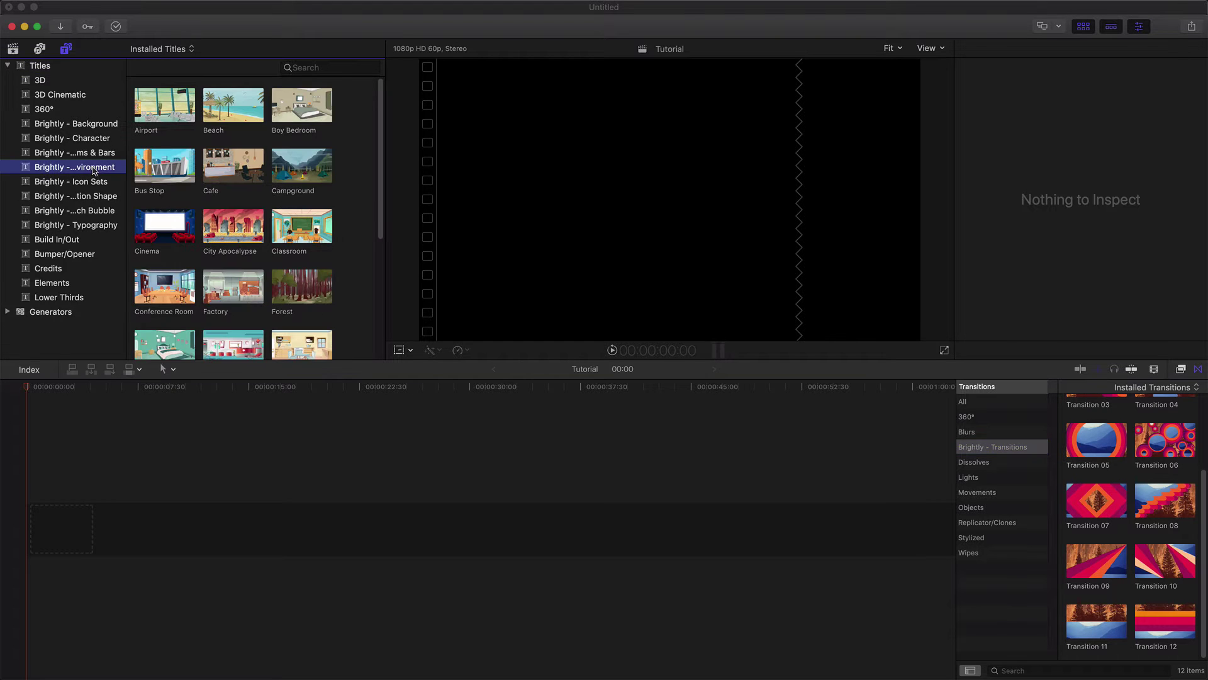
scroll(375, 187, "down", 10)
scroll(367, 277, "up", 5)
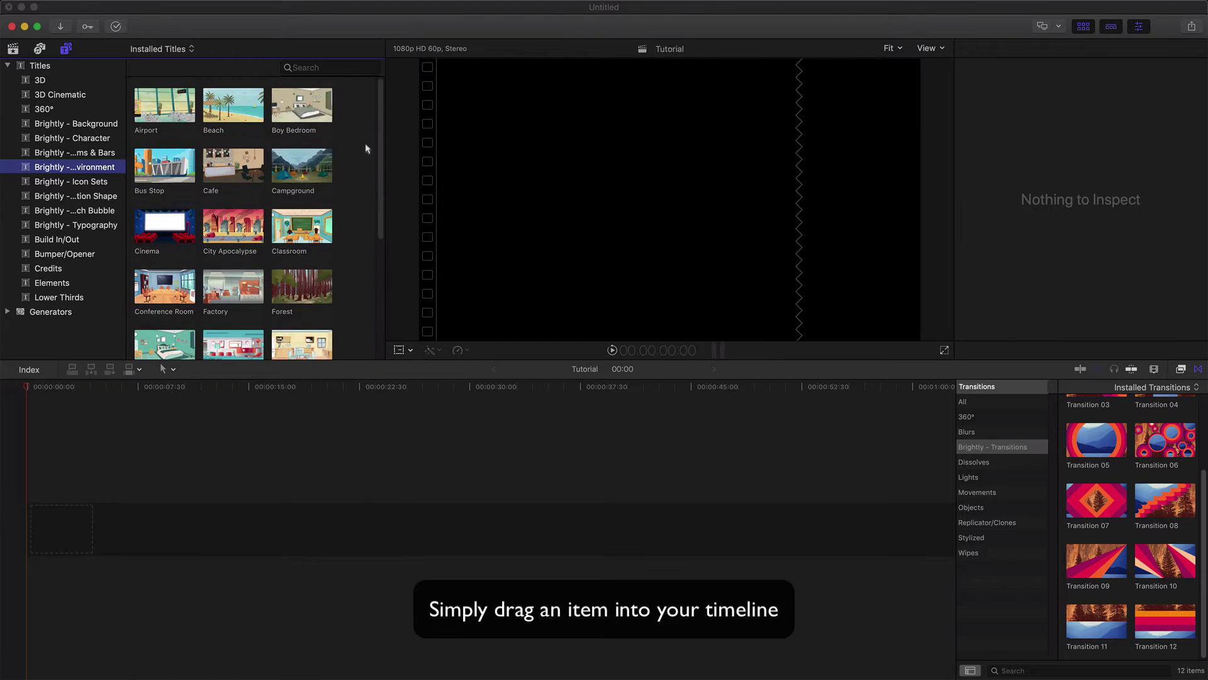
Step: Add the Beach scene to the timeline and layer the 06 - Mike character above it at about 7 seconds
left_click_drag(239, 118, 60, 525)
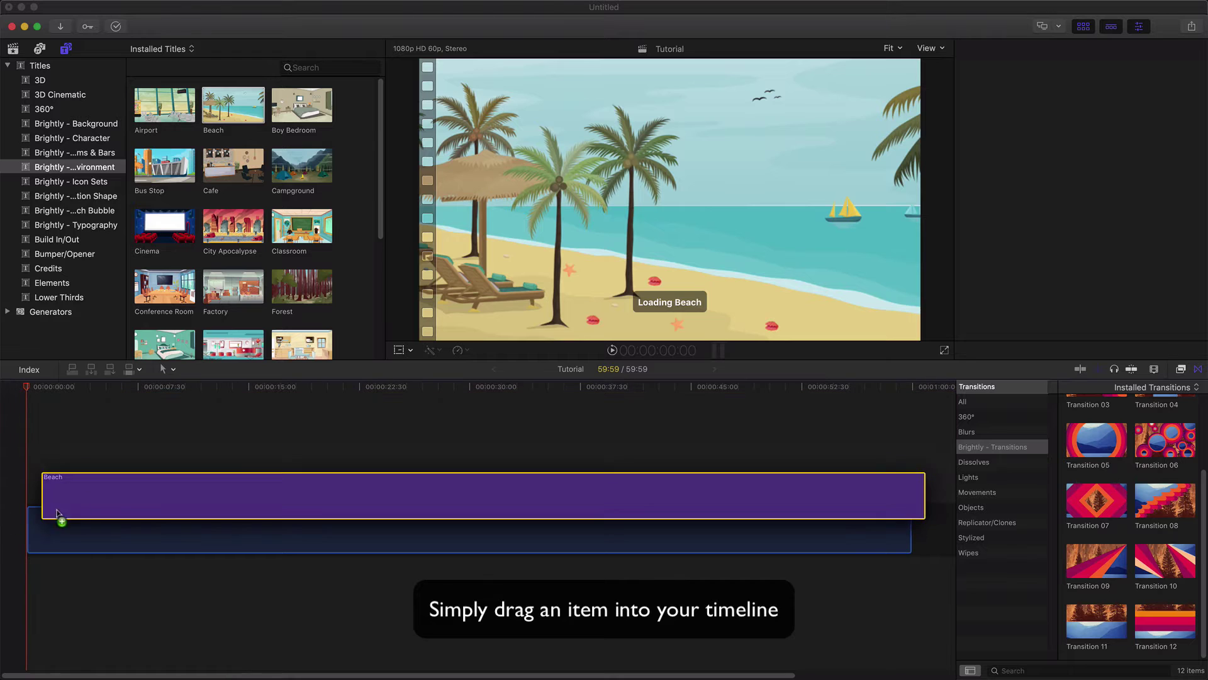
left_click_drag(29, 386, 134, 392)
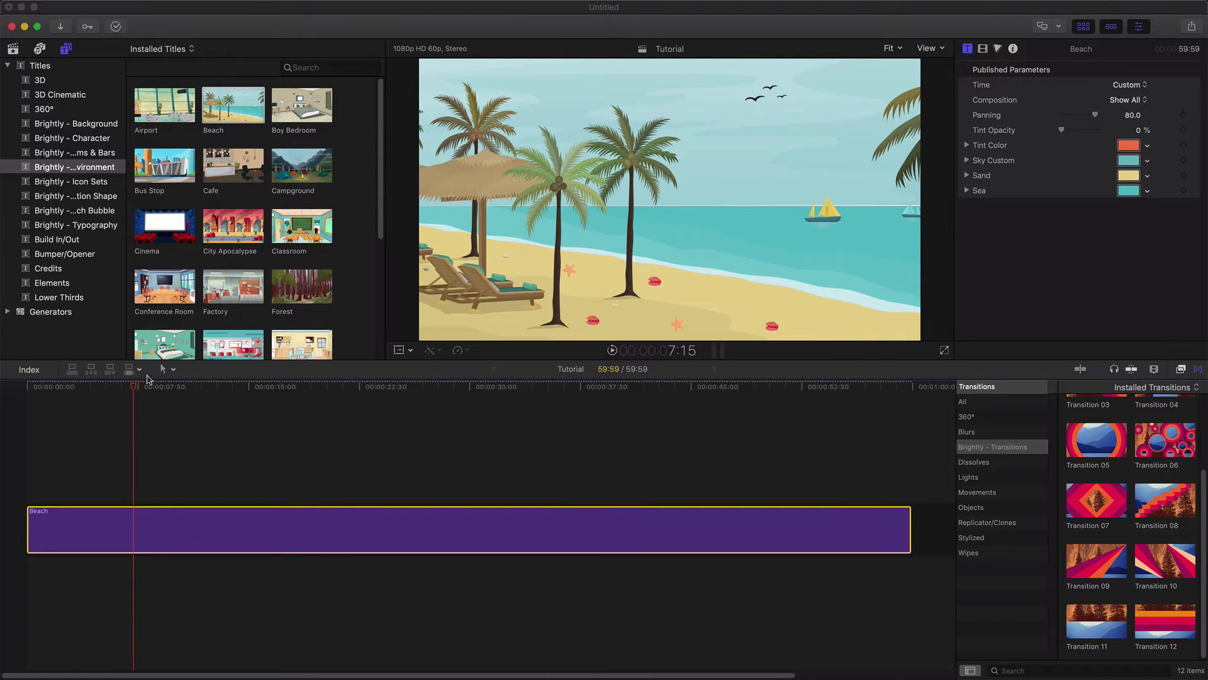
left_click(74, 141)
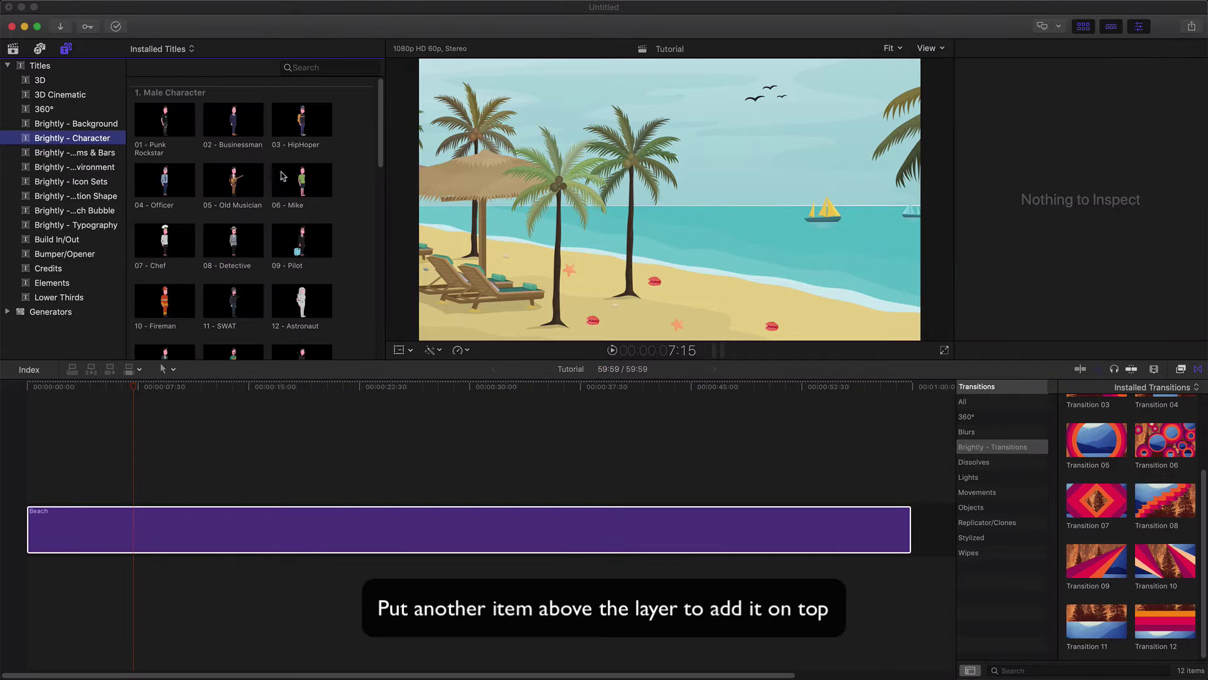
left_click_drag(302, 180, 24, 476)
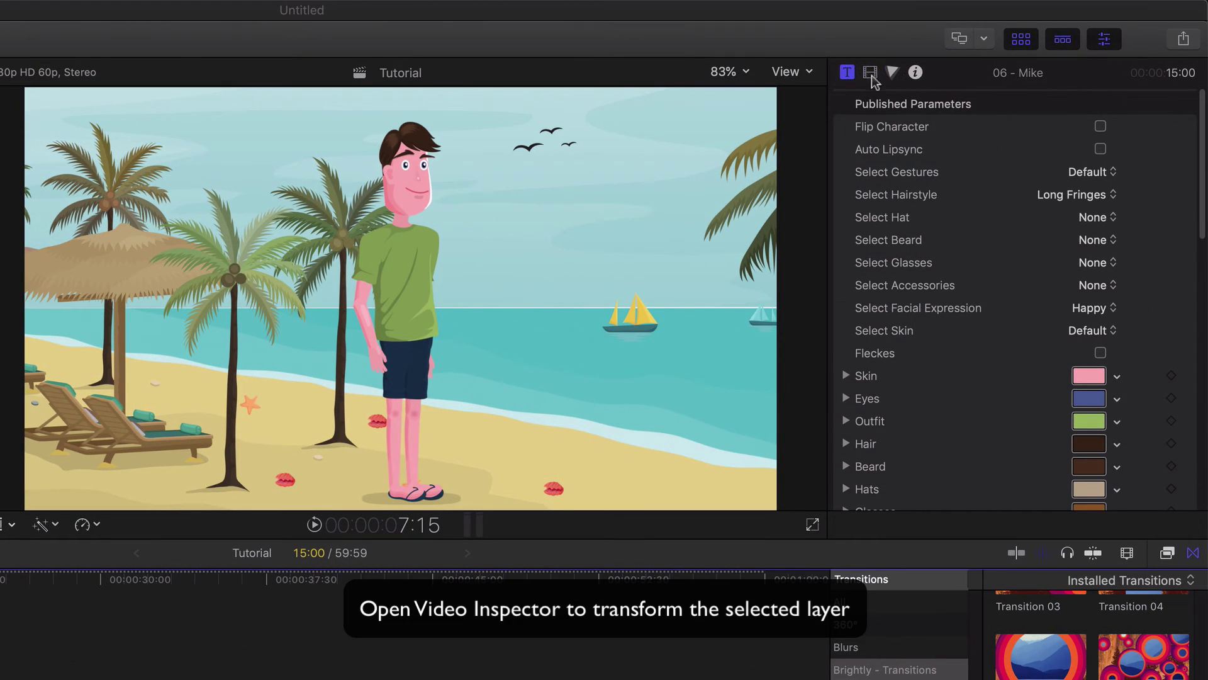
Step: Scale Mike to 46% and set his position to X -138.3 px, Y -226.3 px
left_click(870, 74)
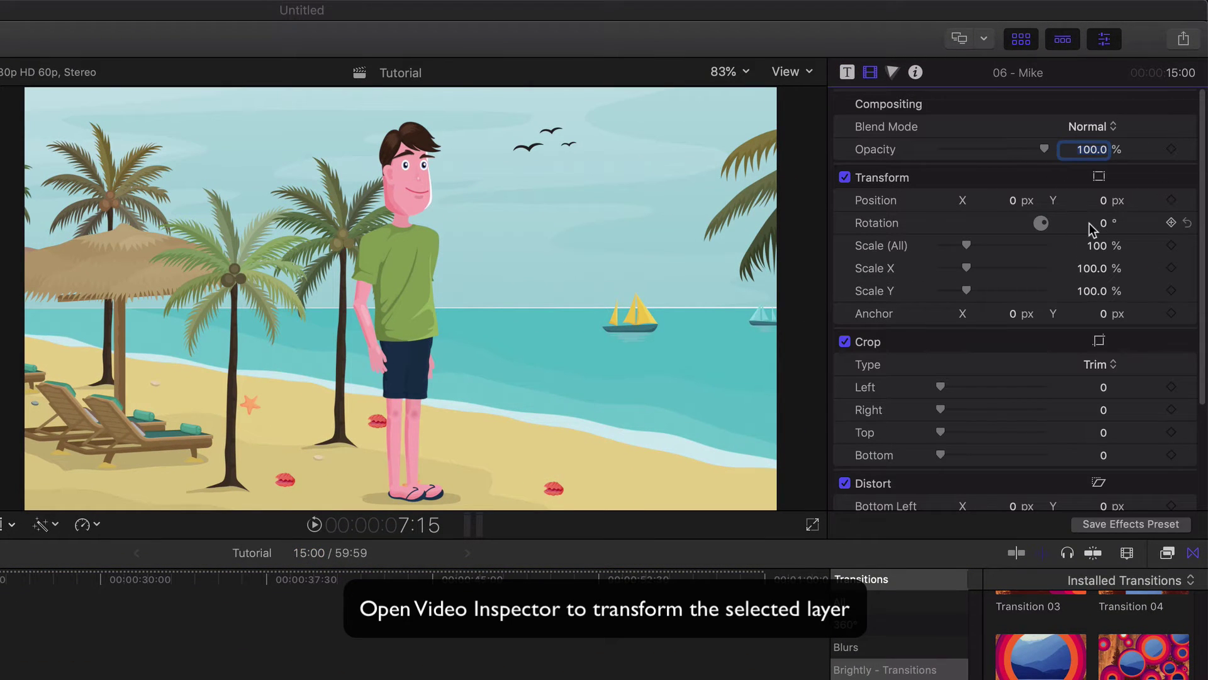
left_click_drag(1100, 245, 1100, 248)
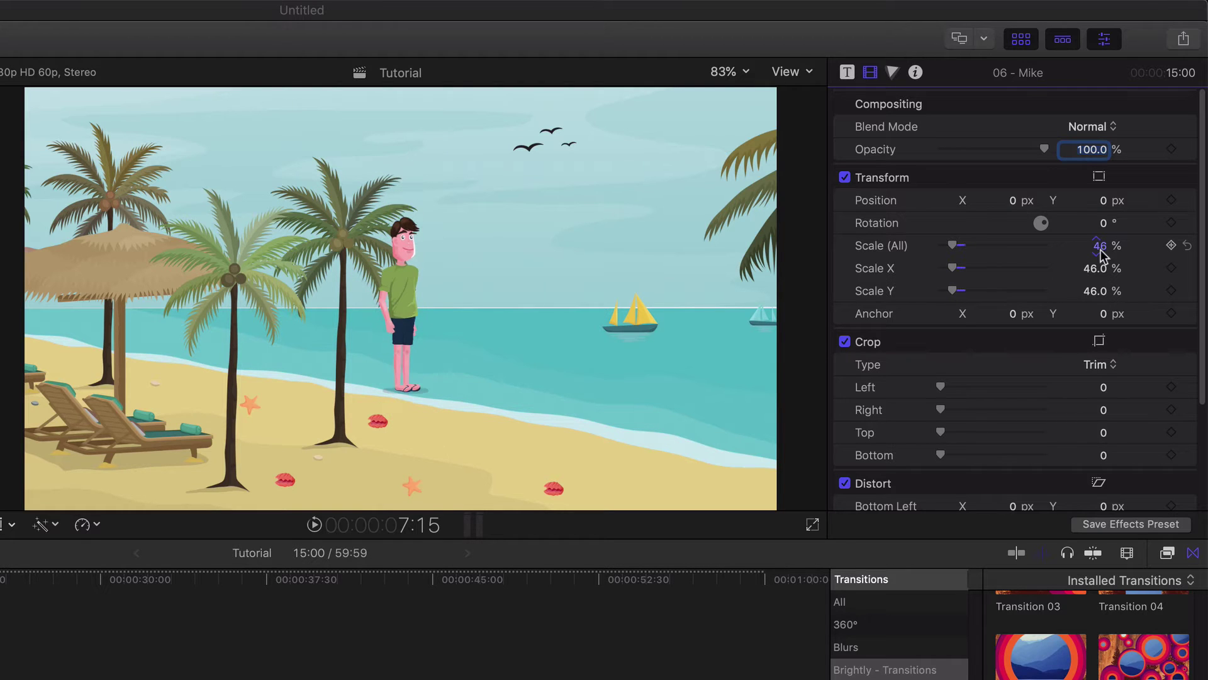
left_click_drag(1103, 200, 1106, 210)
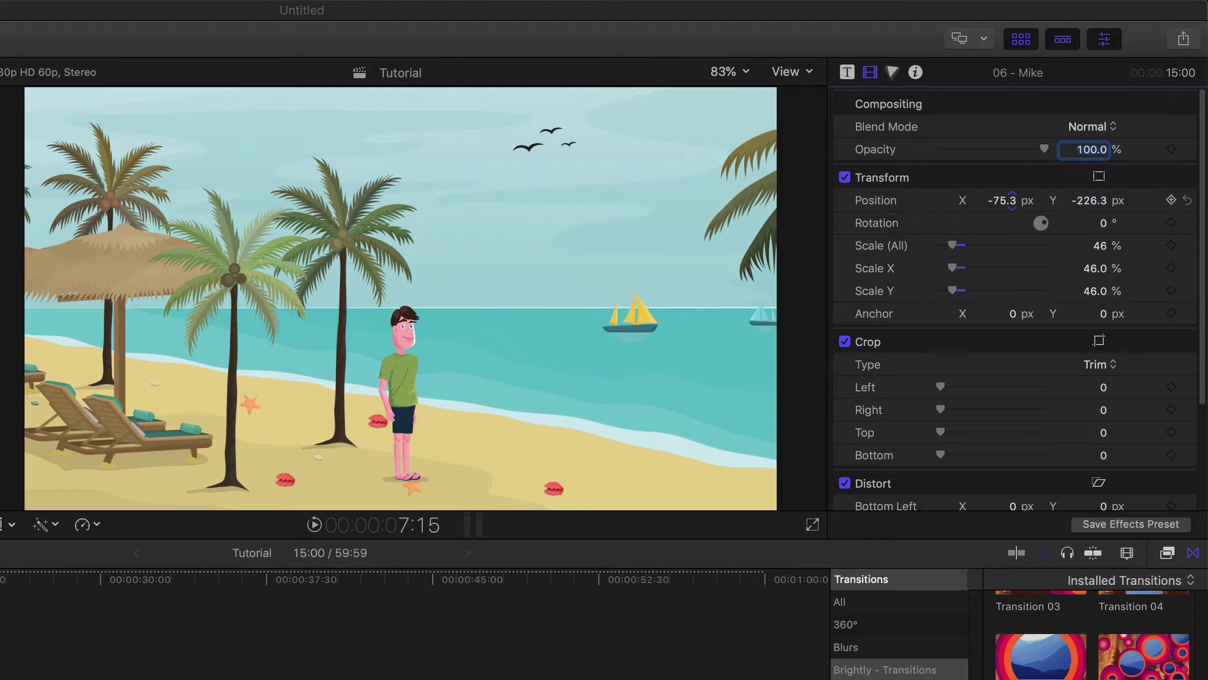
left_click_drag(1001, 200, 982, 201)
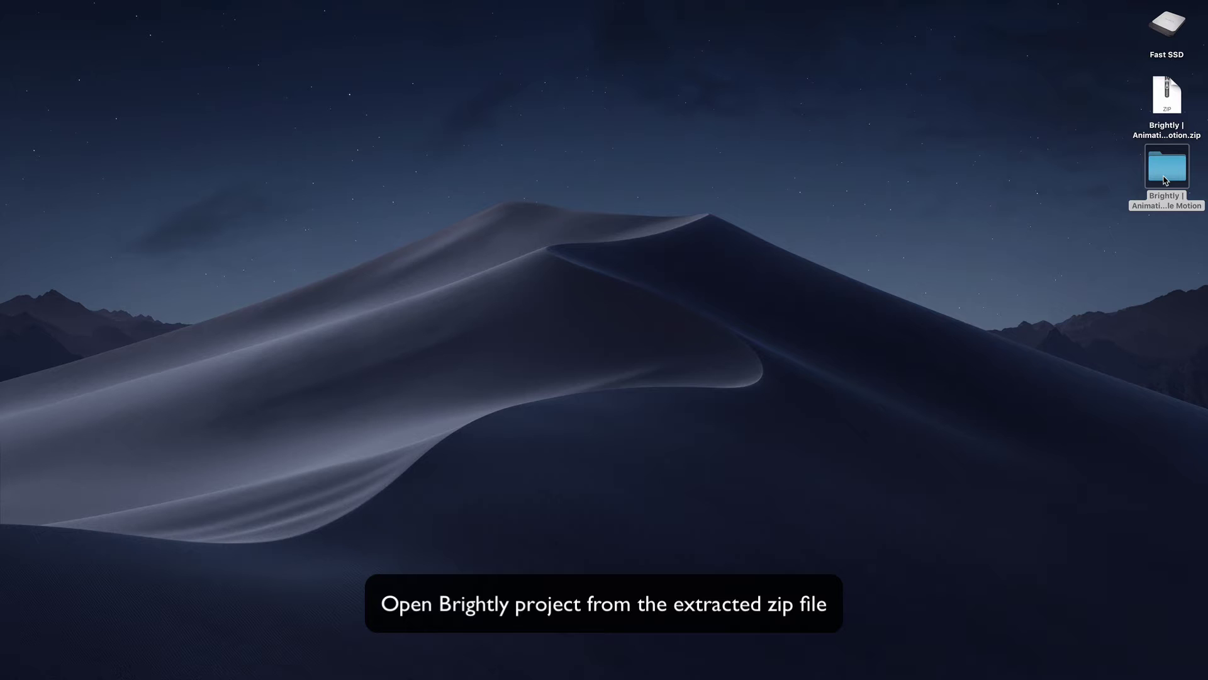
Step: Open the toolkit folder on the desktop and launch its Brightly library in Final Cut Pro
double_click(1165, 181)
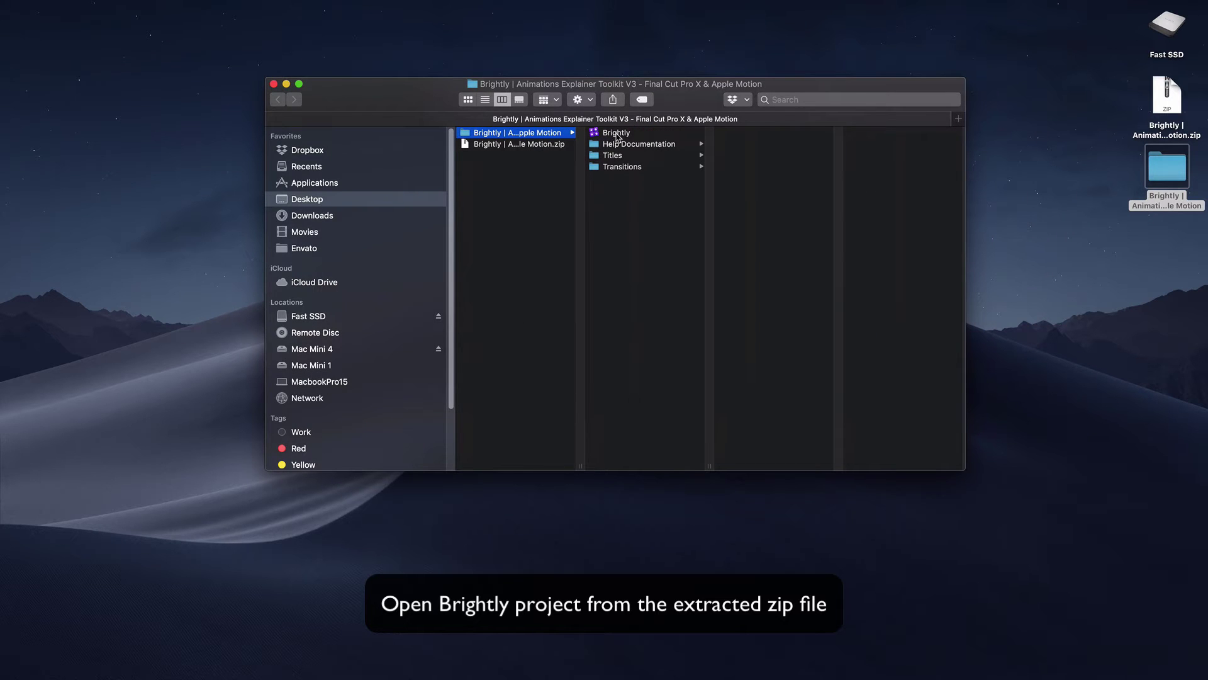
double_click(617, 134)
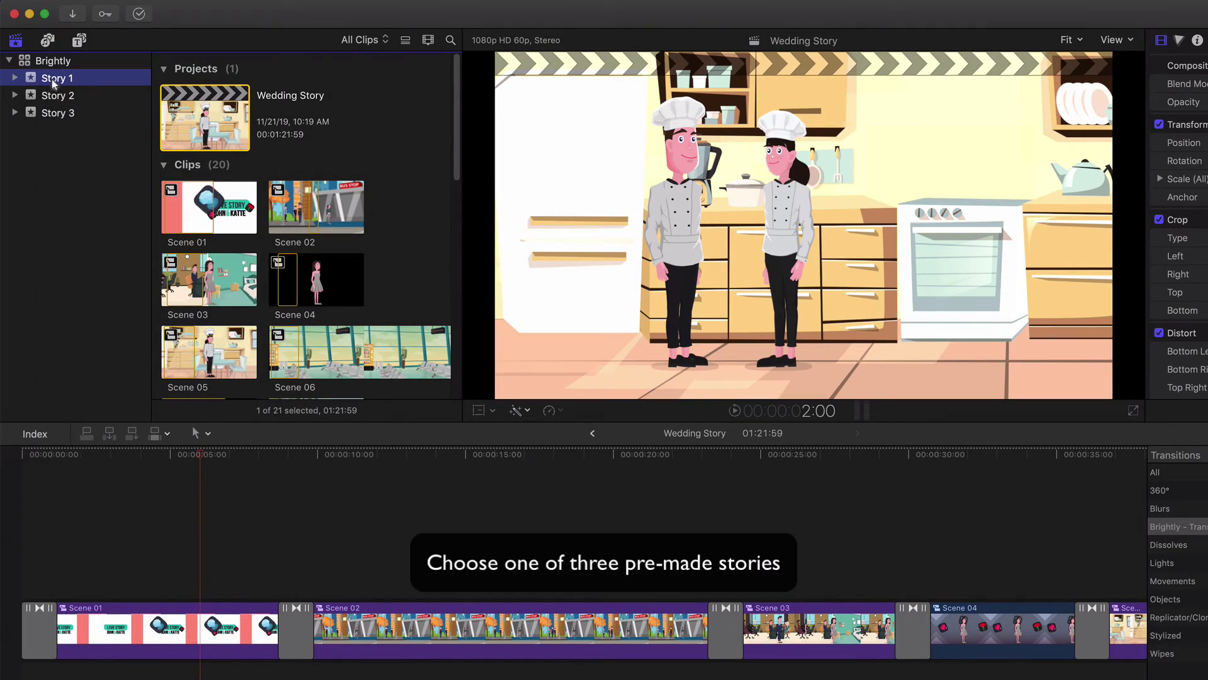
Step: Preview Story 2 and Story 3, then open Story 2's Video Marketing project and scrub through it
left_click(51, 96)
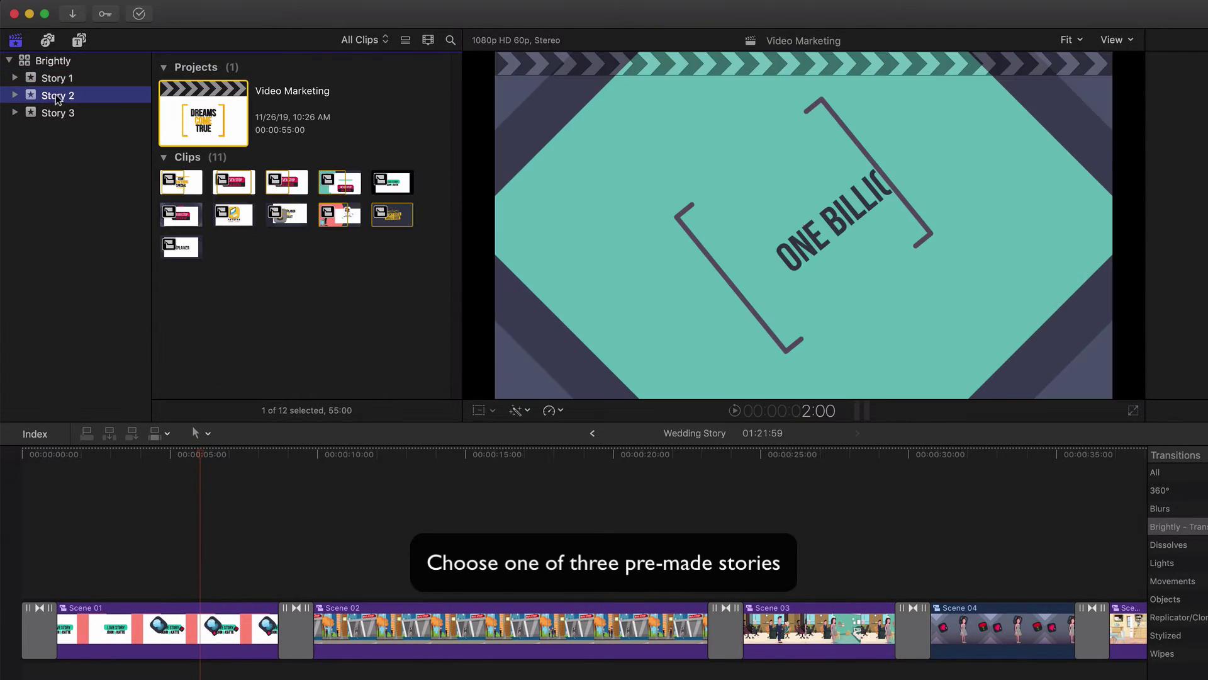
left_click(53, 114)
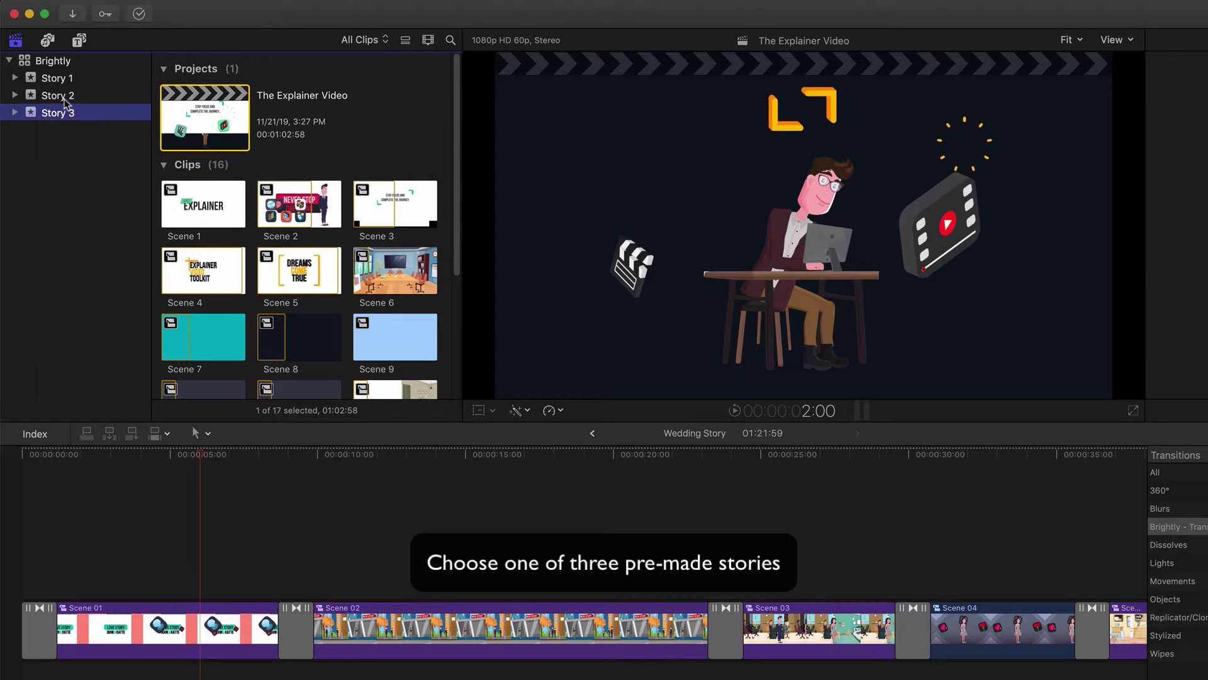
left_click(64, 97)
double_click(191, 109)
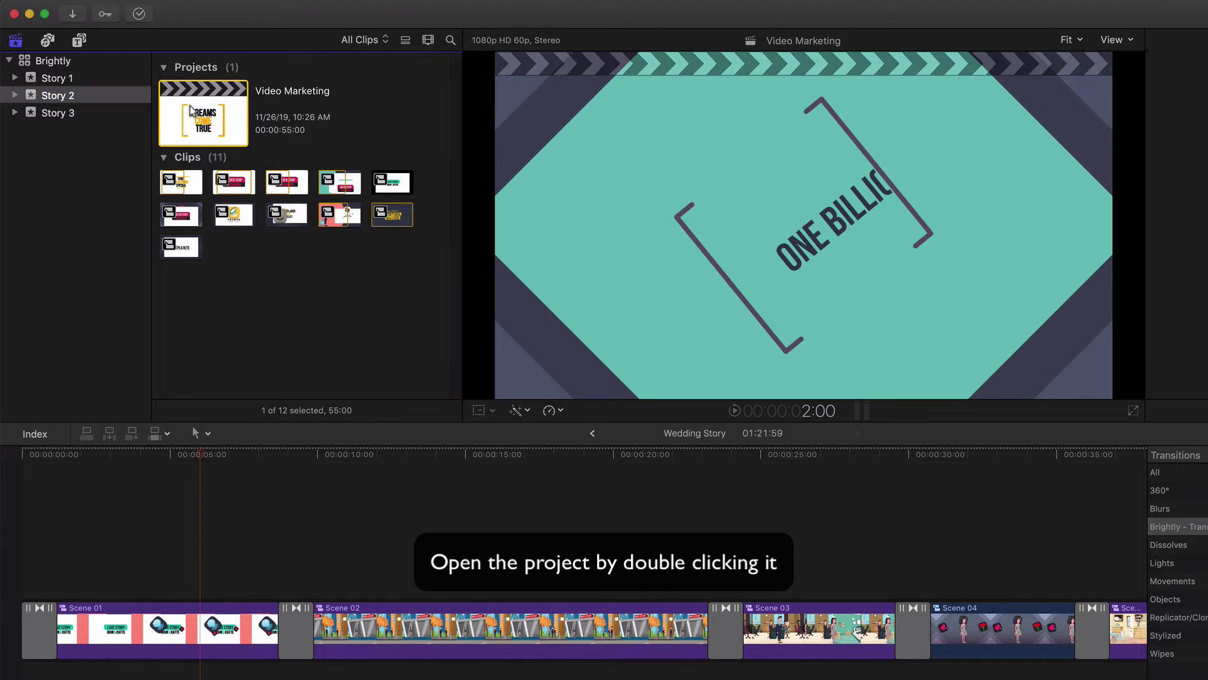
mouse_move(117, 460)
left_mouse_down()
mouse_move(420, 486)
mouse_move(132, 481)
left_mouse_up()
Step: Replace MARKETING in the opening title with 'influence' so it reads VIDEO INFLUENCE
left_click(132, 631)
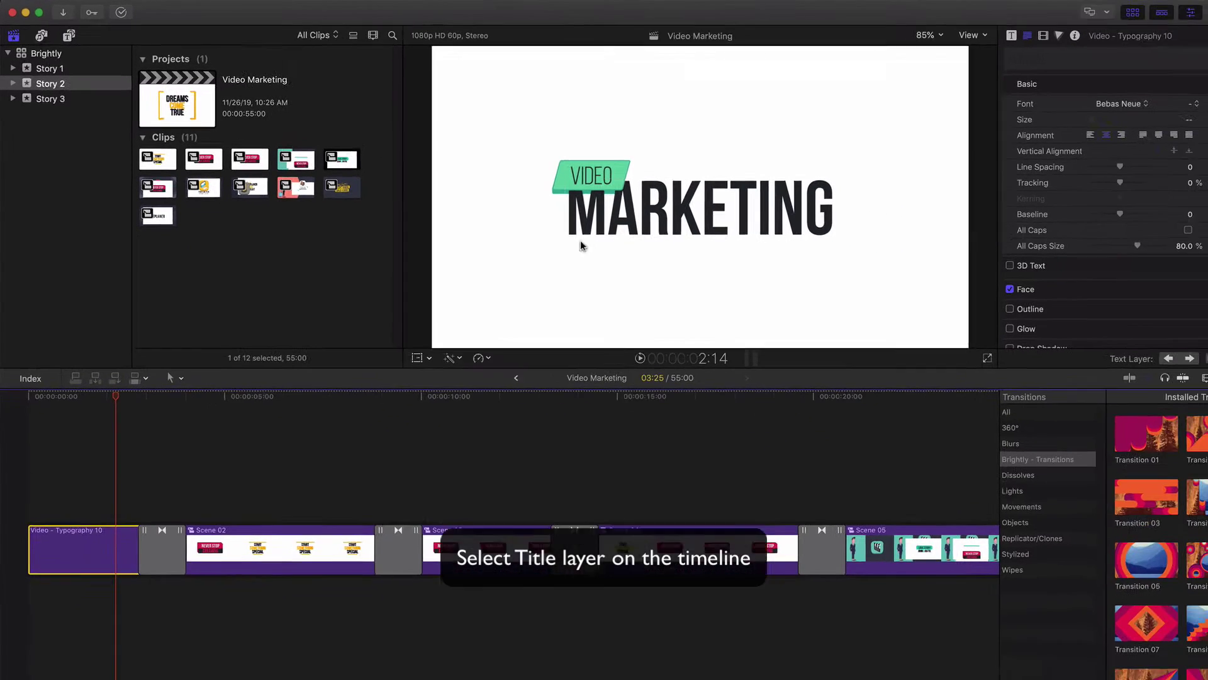
double_click(569, 168)
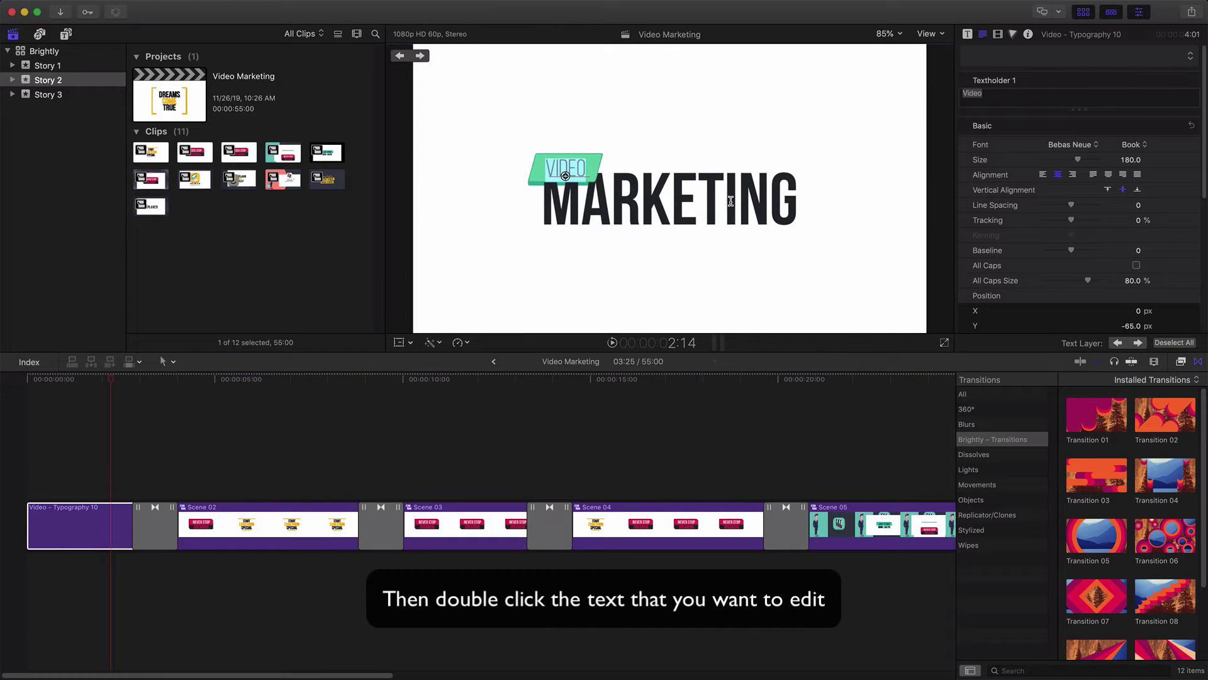
double_click(731, 201)
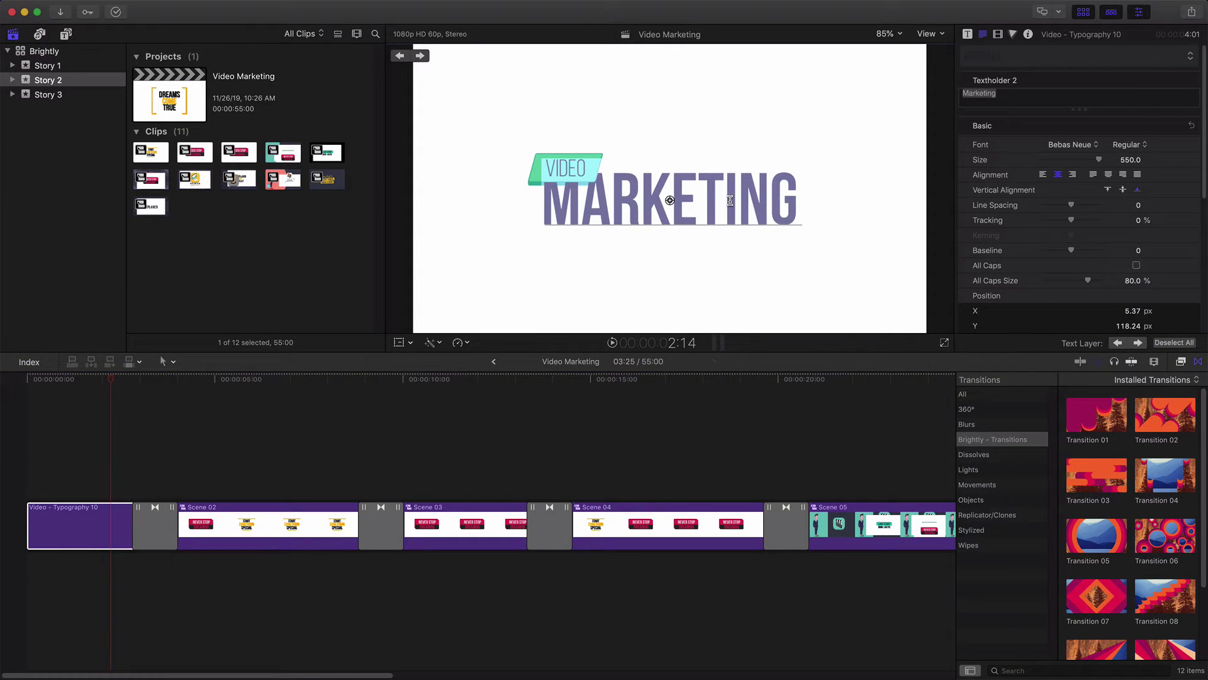
type("influence")
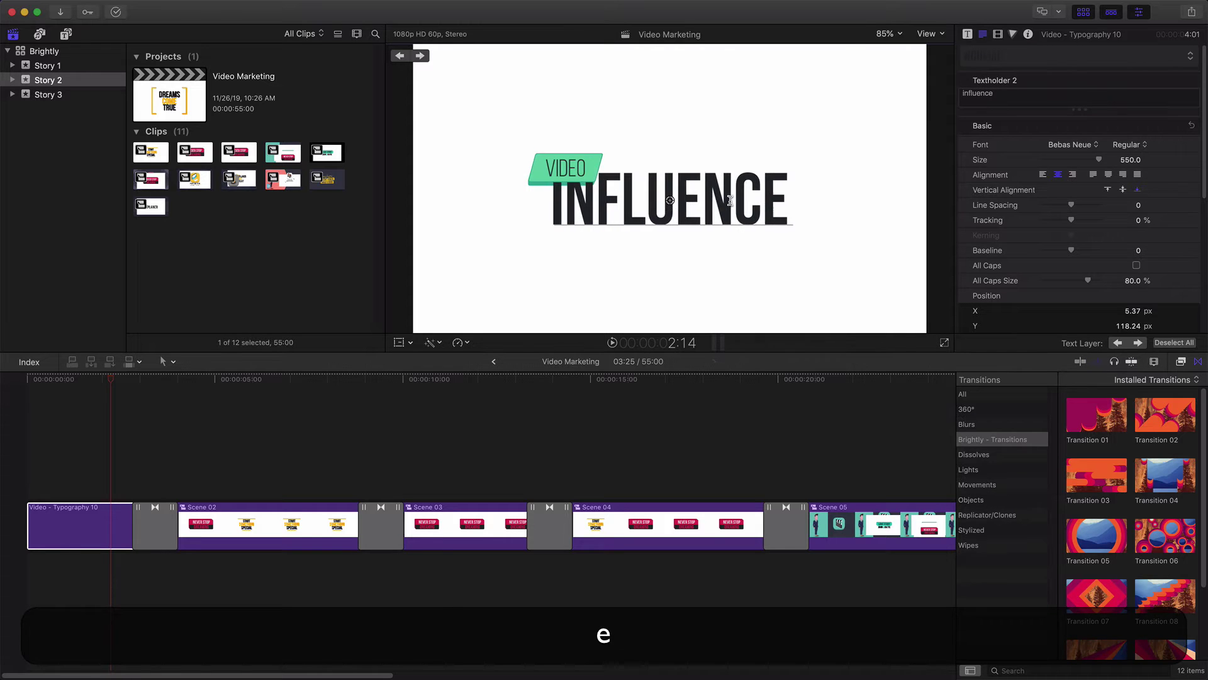
left_click(121, 385)
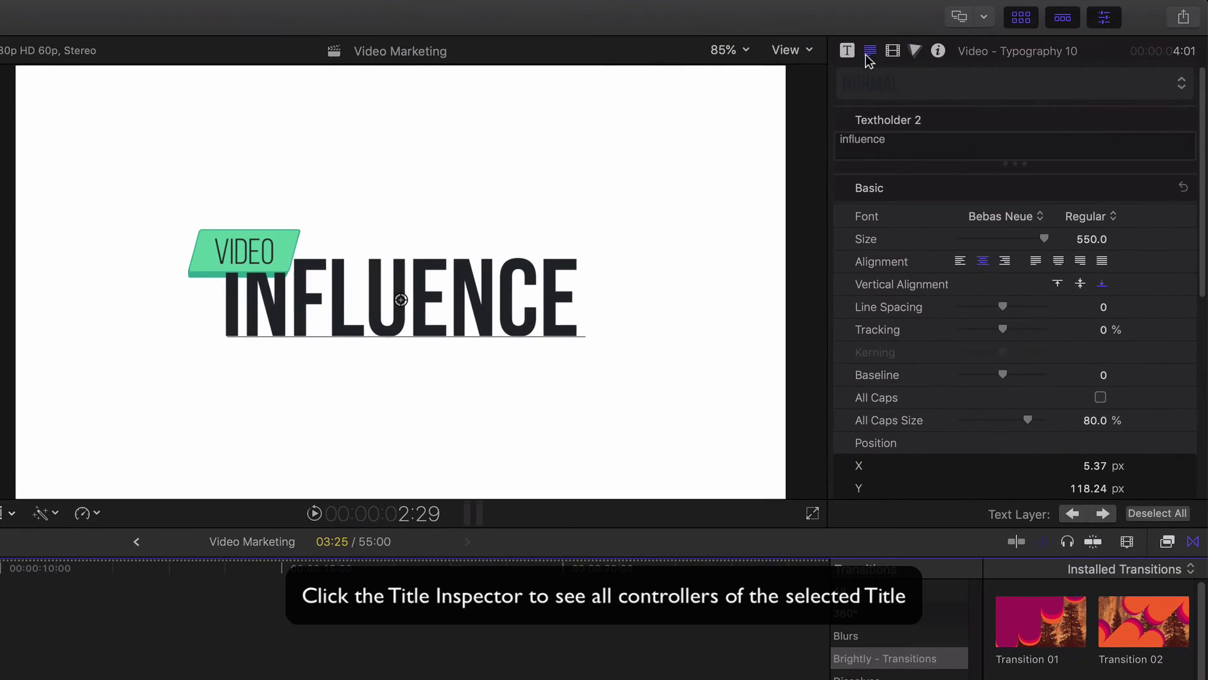
Step: Give the title a slate grey background color in the Title Inspector
left_click(967, 34)
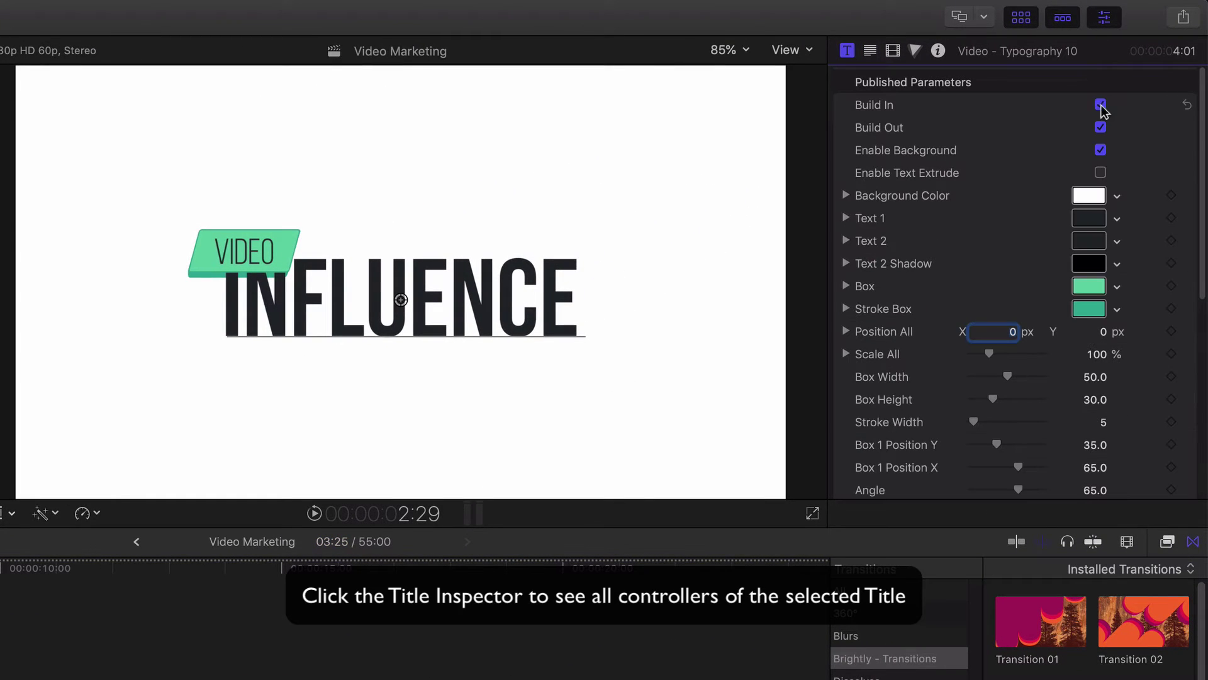
left_click(1101, 151)
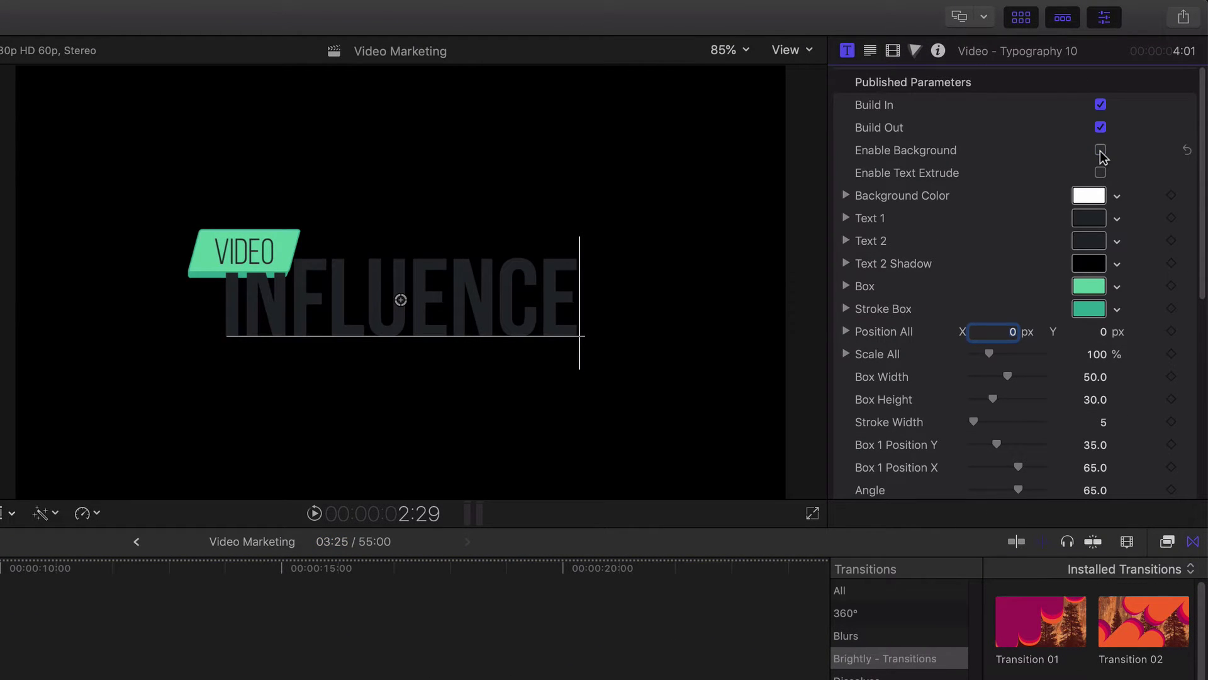
left_click(1101, 151)
left_click(1088, 196)
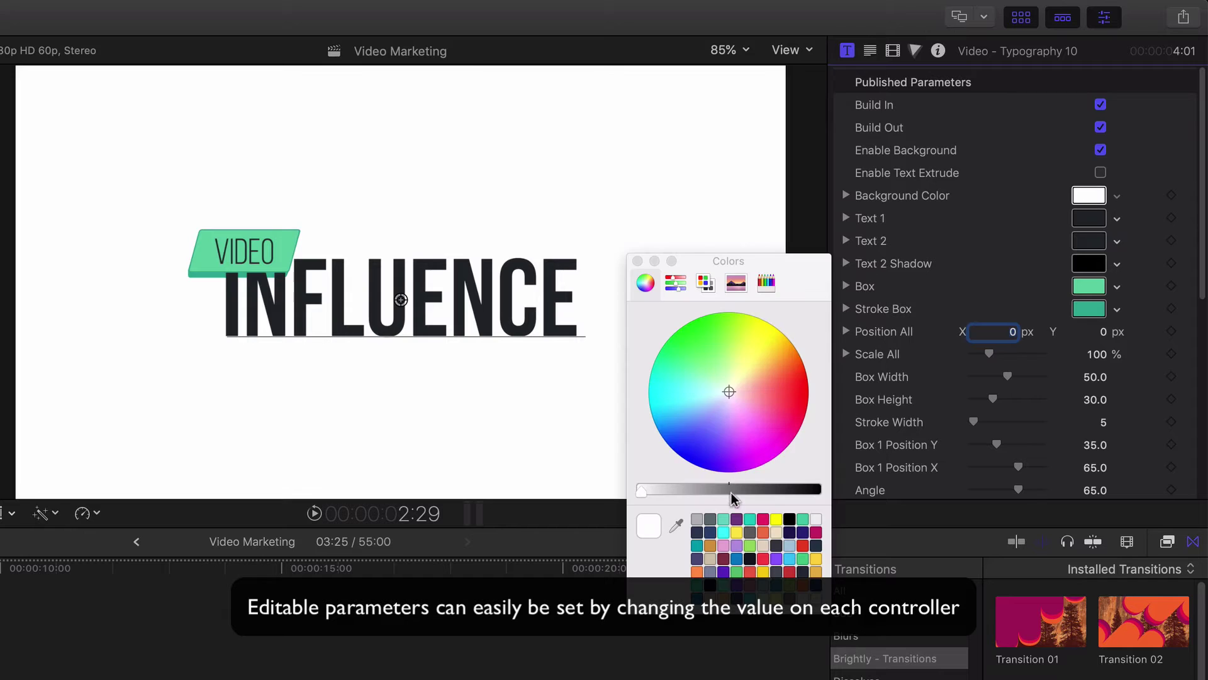
left_click(710, 521)
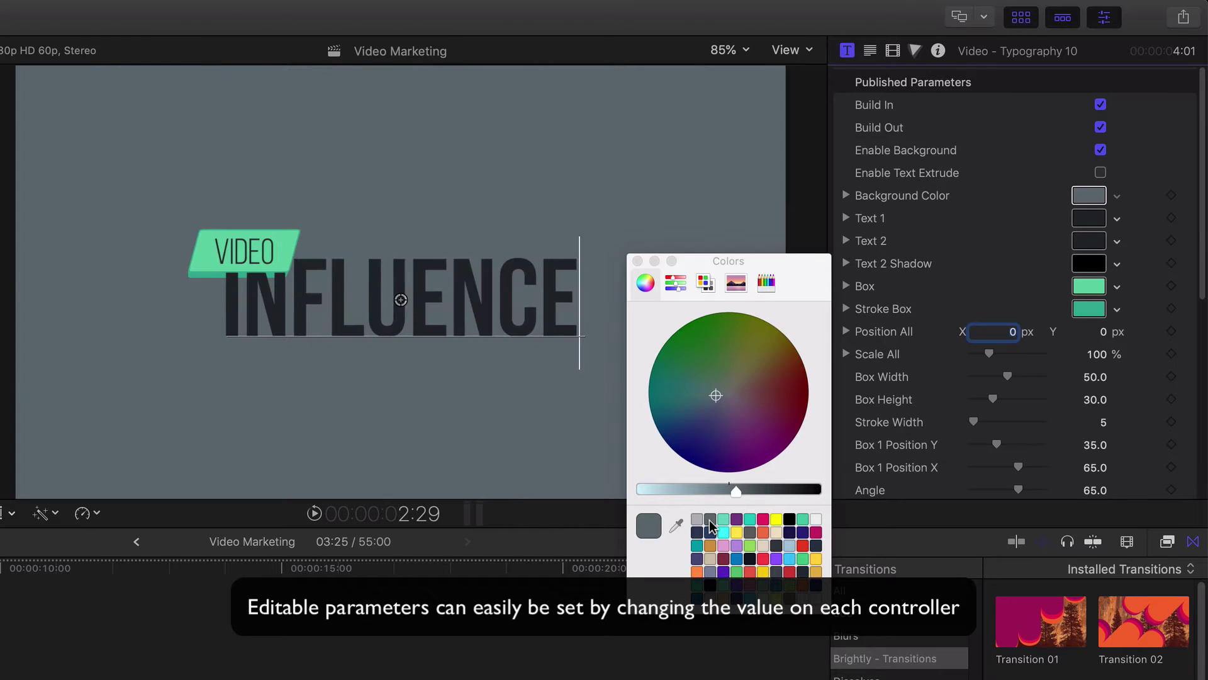
Step: Color the title's Text 1 purple and Text 2 (INFLUENCE) light grey
left_click(1090, 220)
left_click(726, 518)
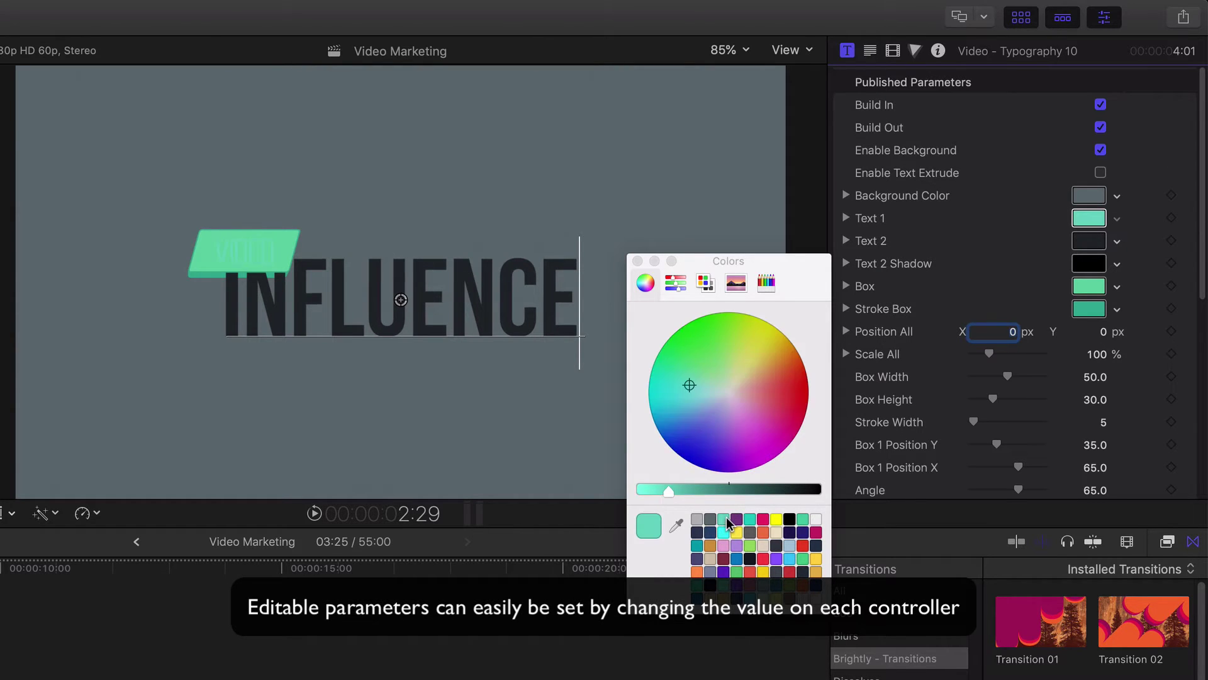
left_click(709, 520)
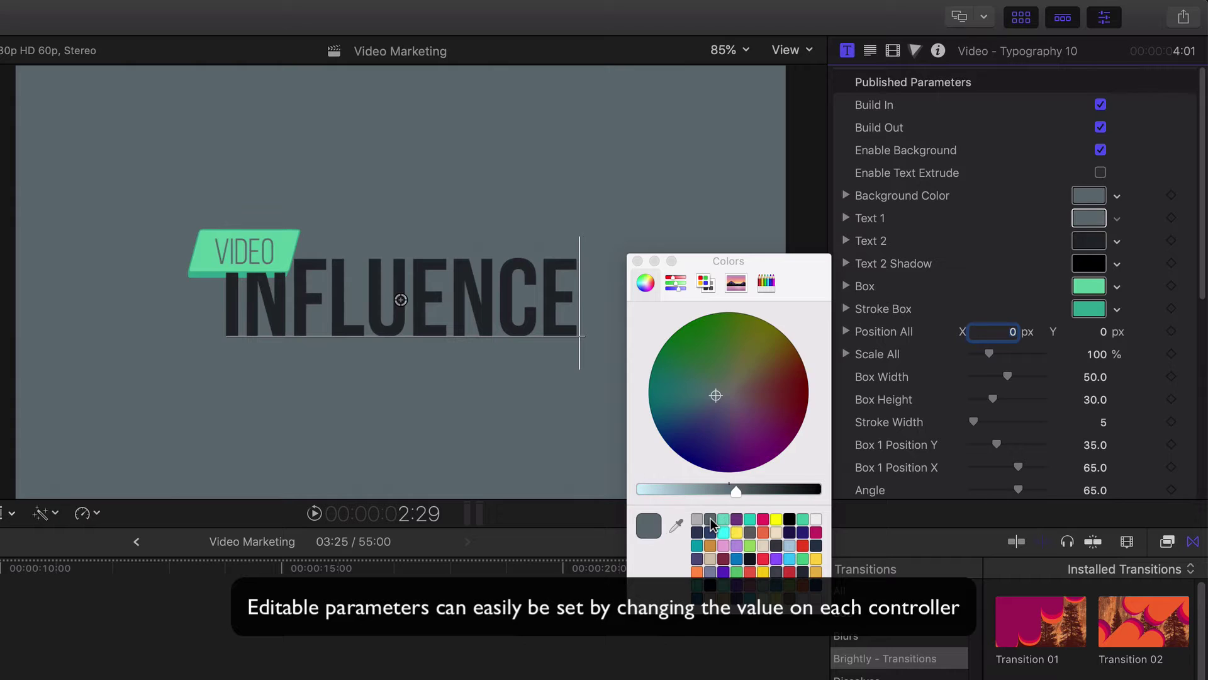
left_click(748, 520)
left_click(737, 520)
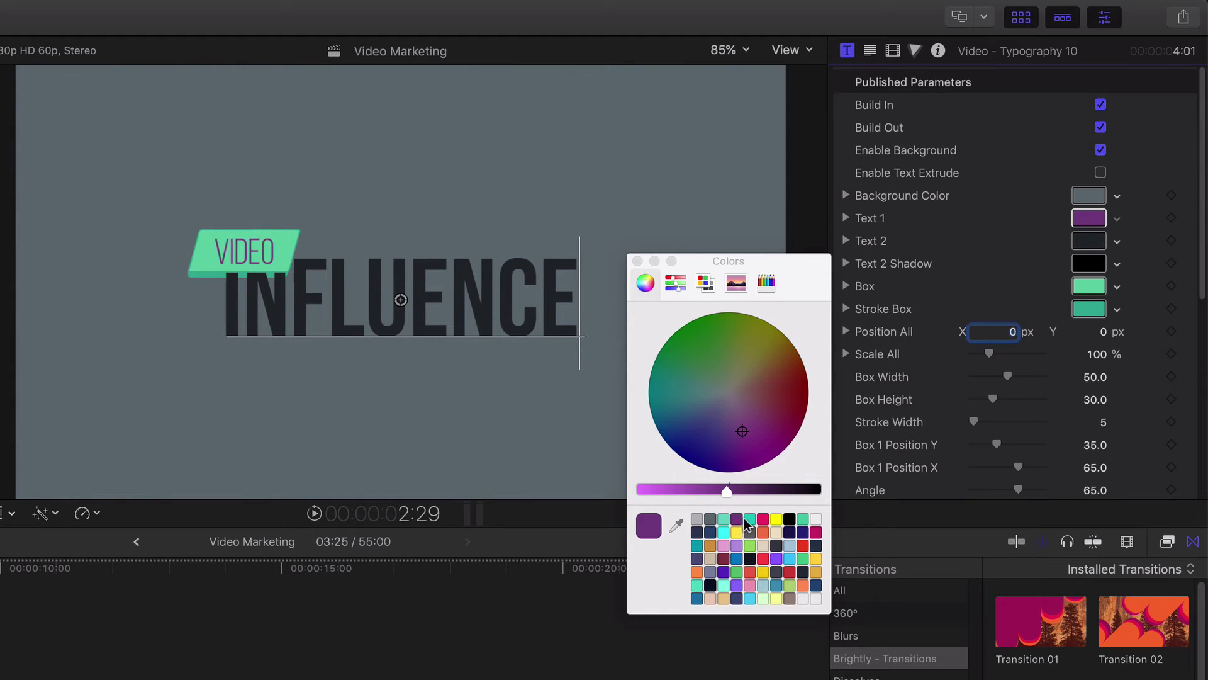
left_click(1094, 242)
left_click(696, 520)
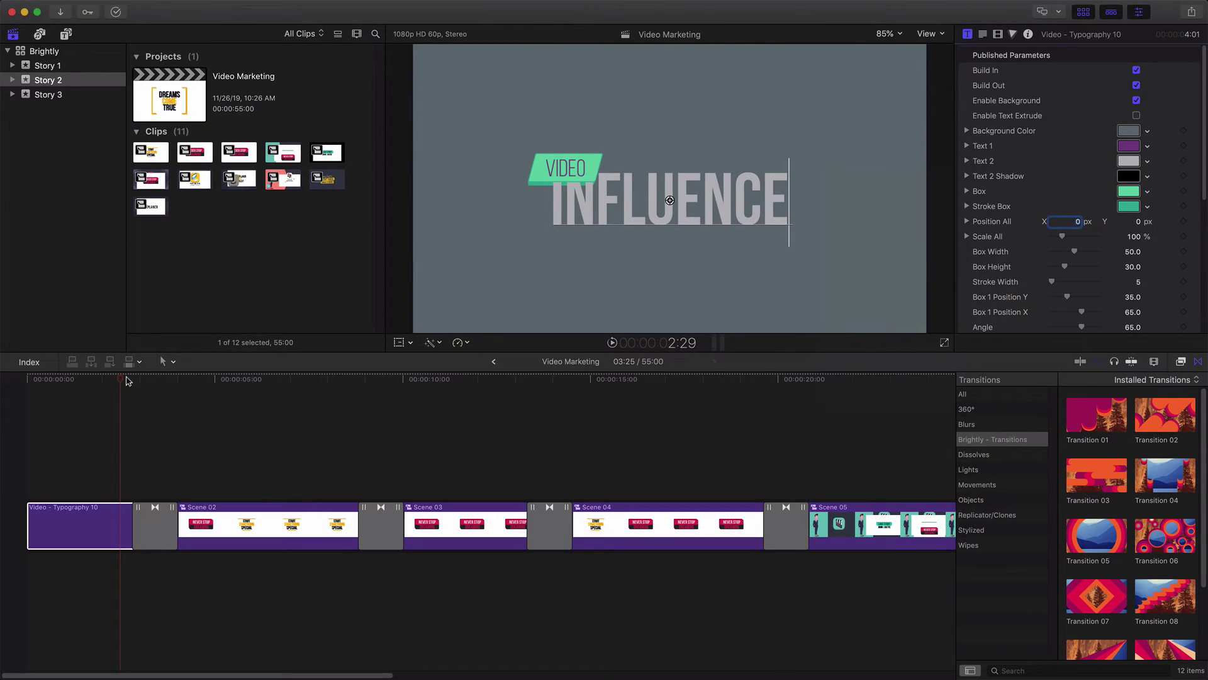
Step: Inspect Transition 07 after the title, then select the Scene 02 statistic clip
left_click_drag(126, 381, 159, 381)
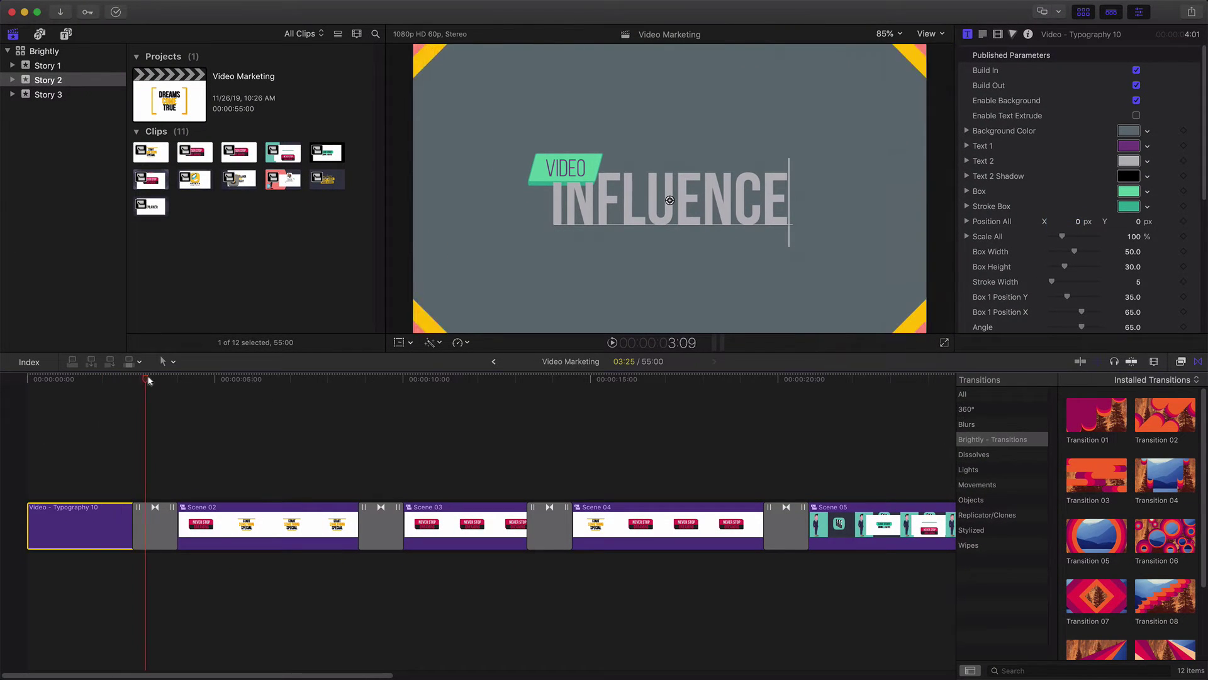
left_click(168, 511)
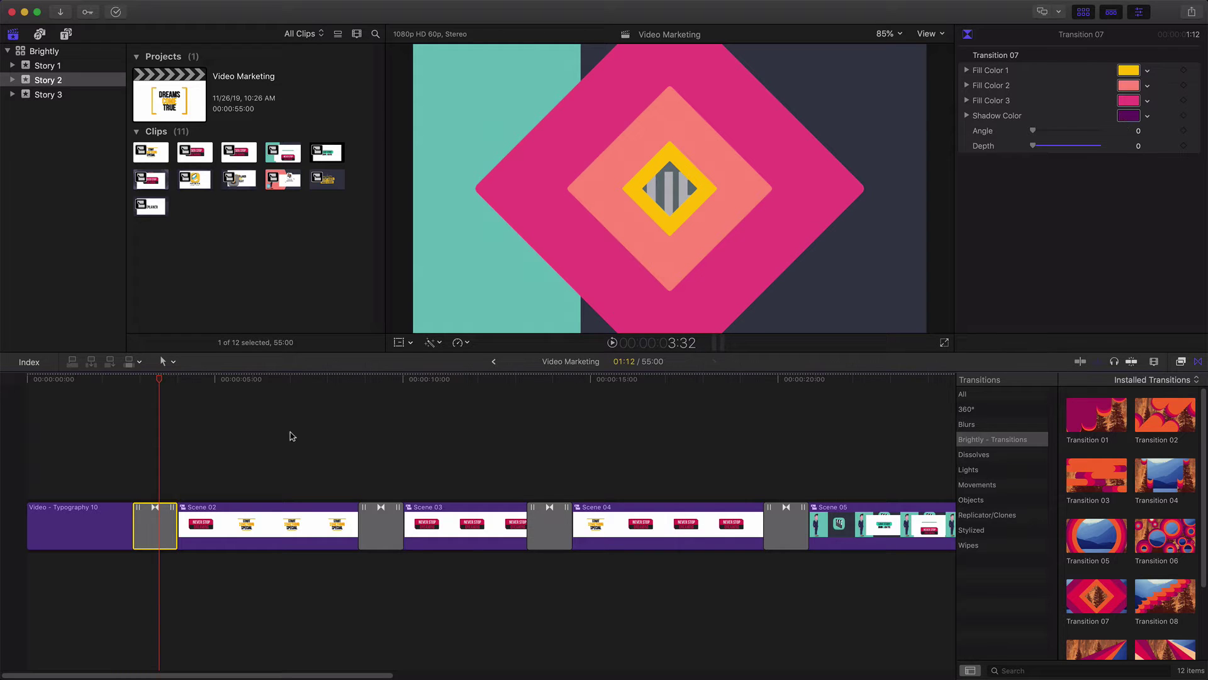
left_click_drag(160, 380, 283, 381)
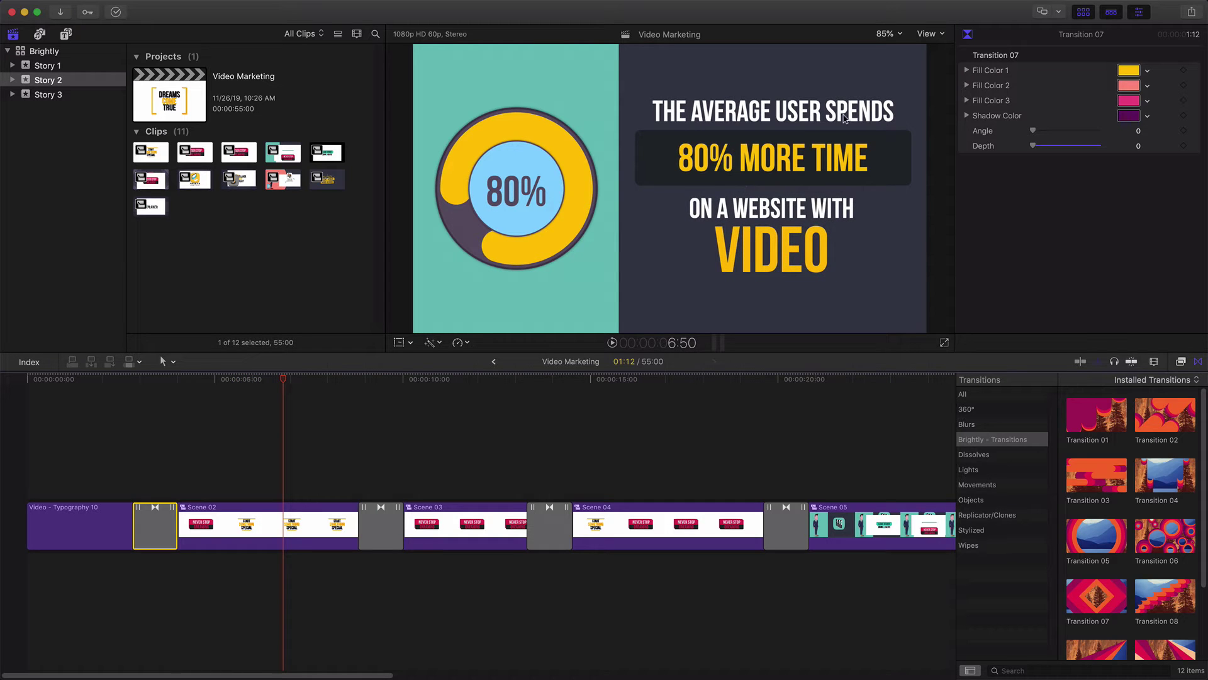
left_click(291, 519)
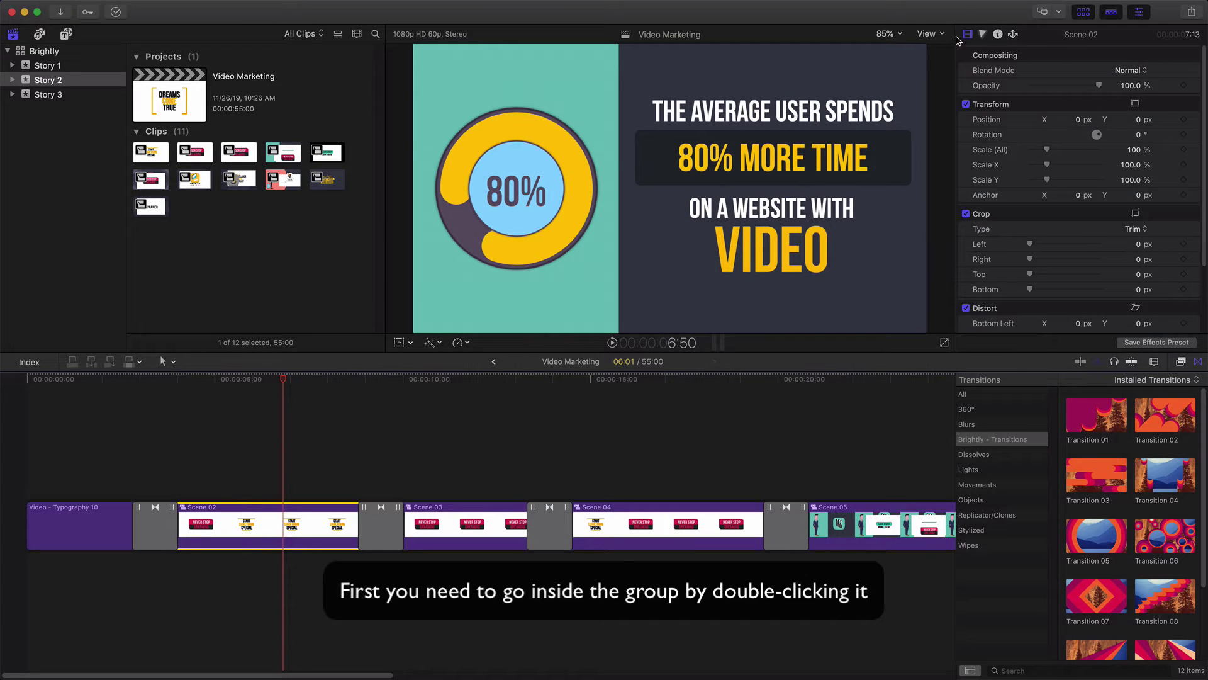
Step: Inside Scene 02, set Background 02's Color 1 to grey and Color 2 to light grey
double_click(263, 525)
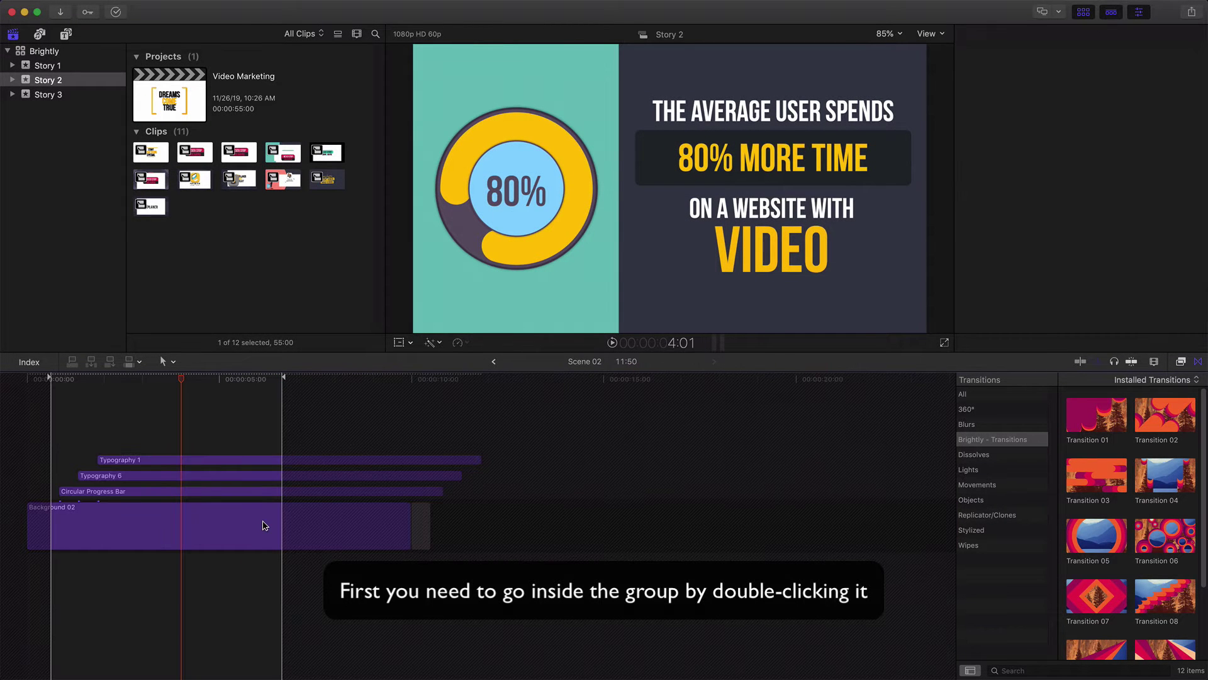
left_click_drag(71, 382, 149, 380)
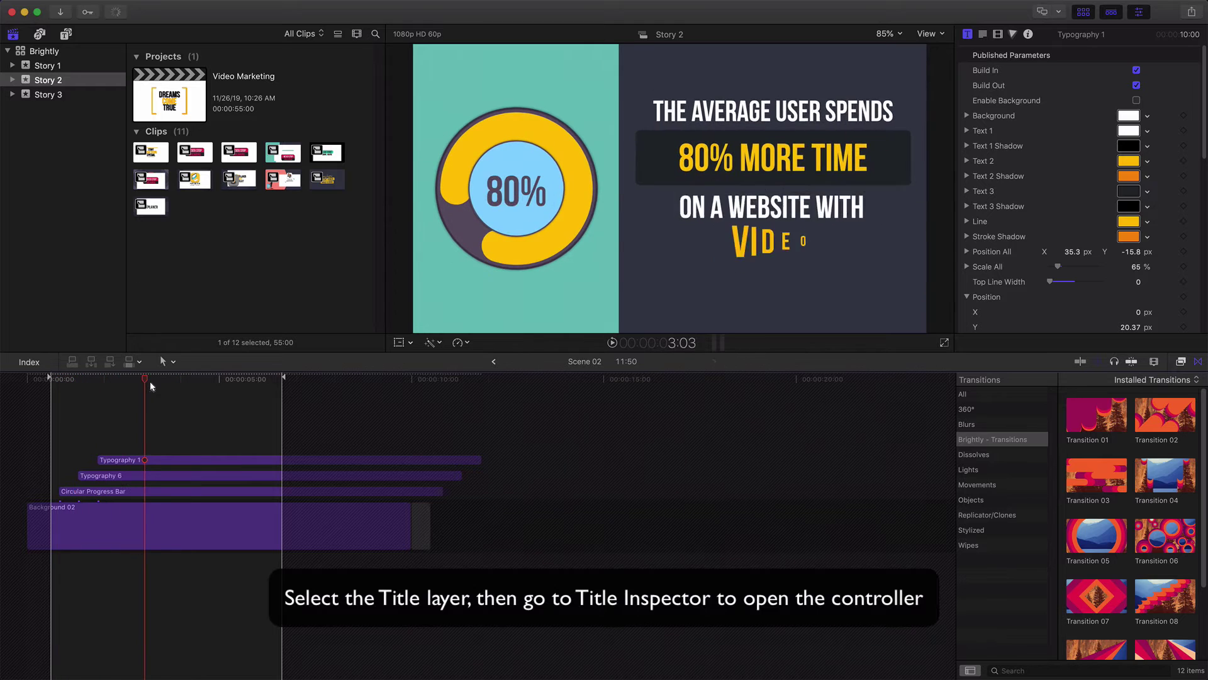
left_click(118, 517)
left_click(1129, 101)
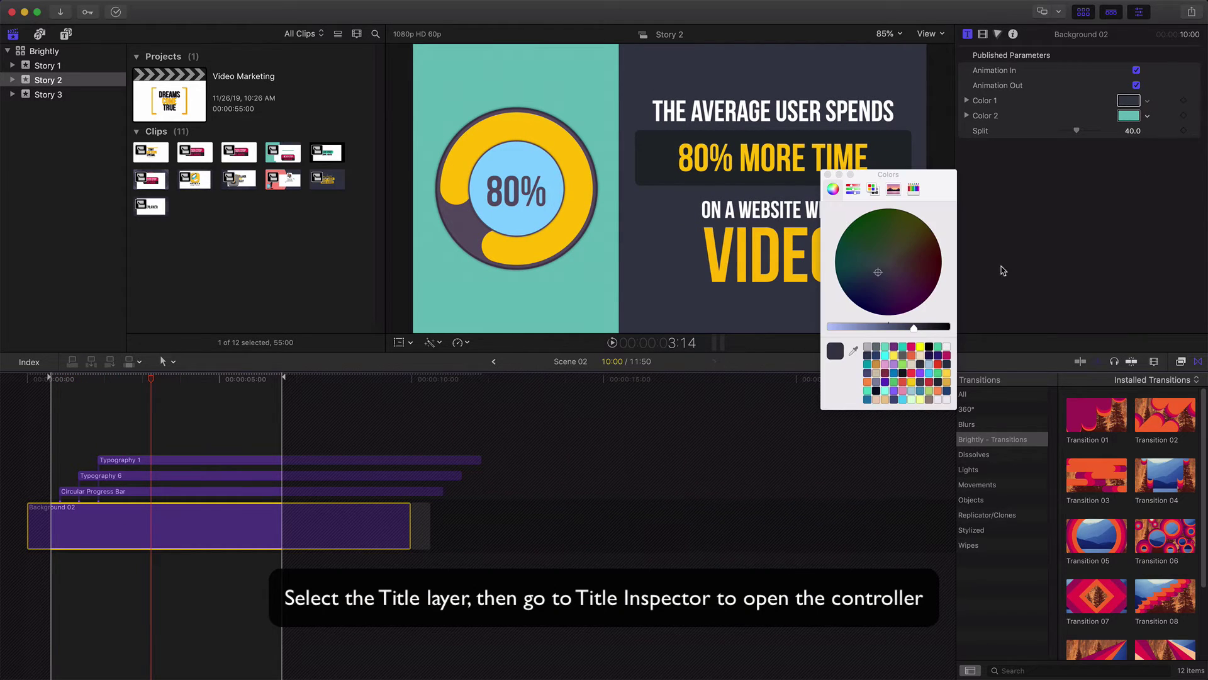
left_click(877, 347)
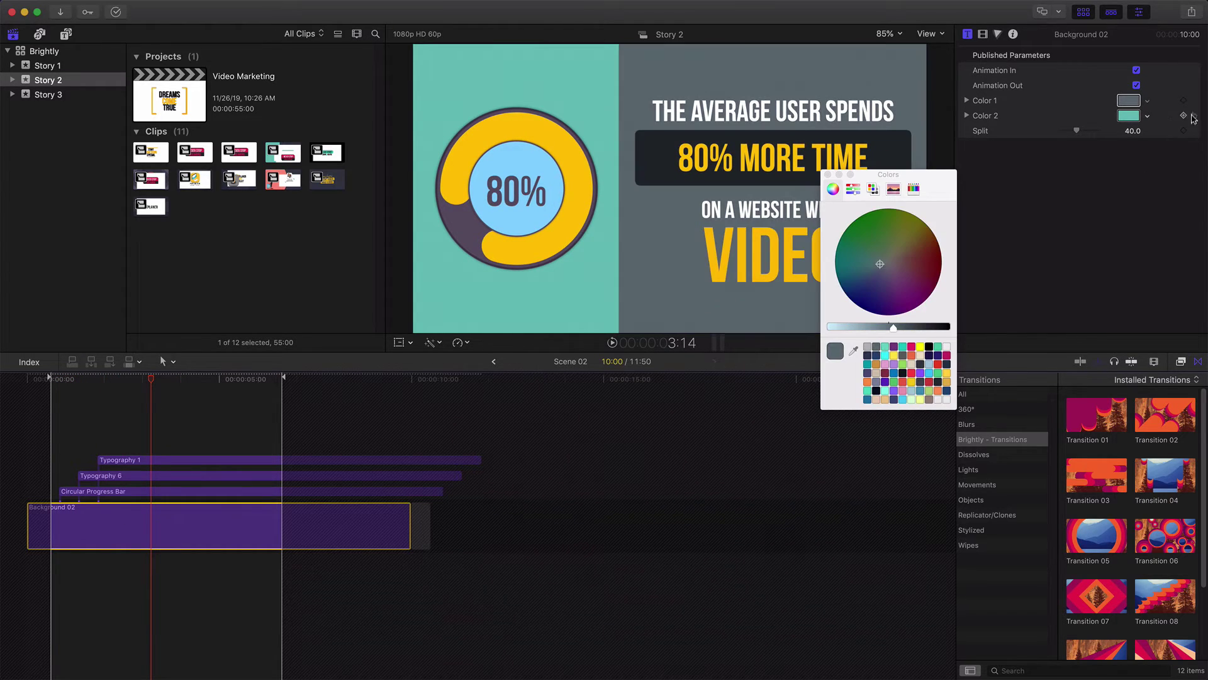
left_click(1120, 117)
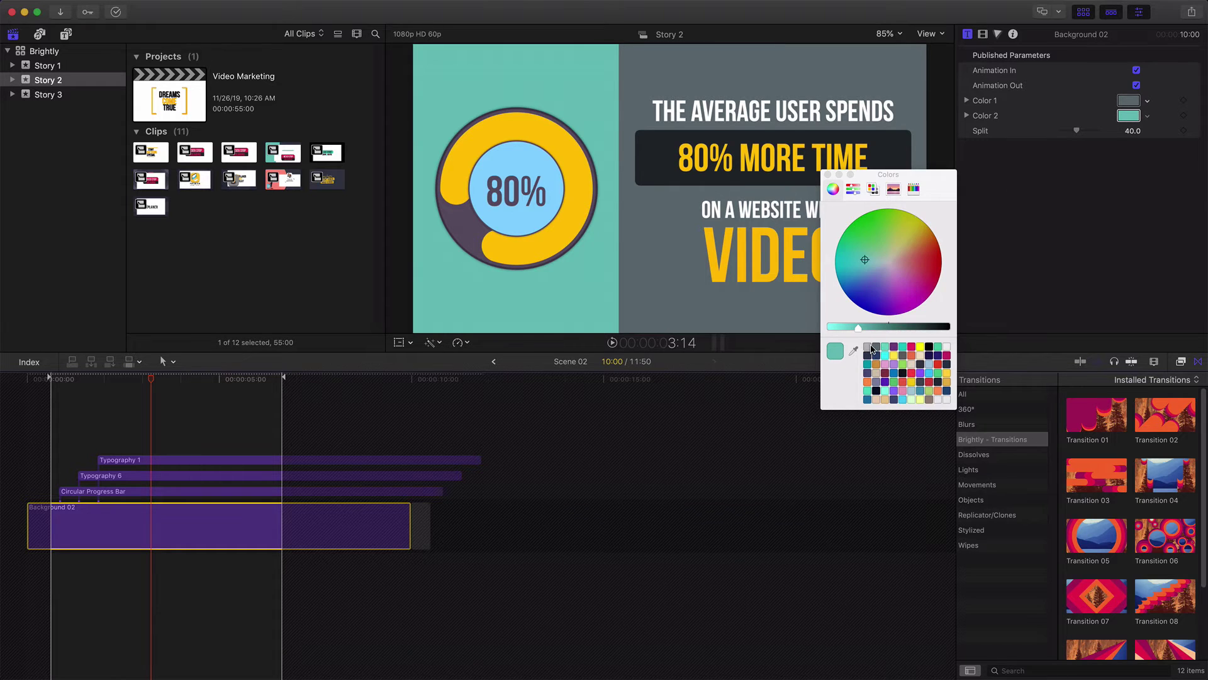
left_click(870, 346)
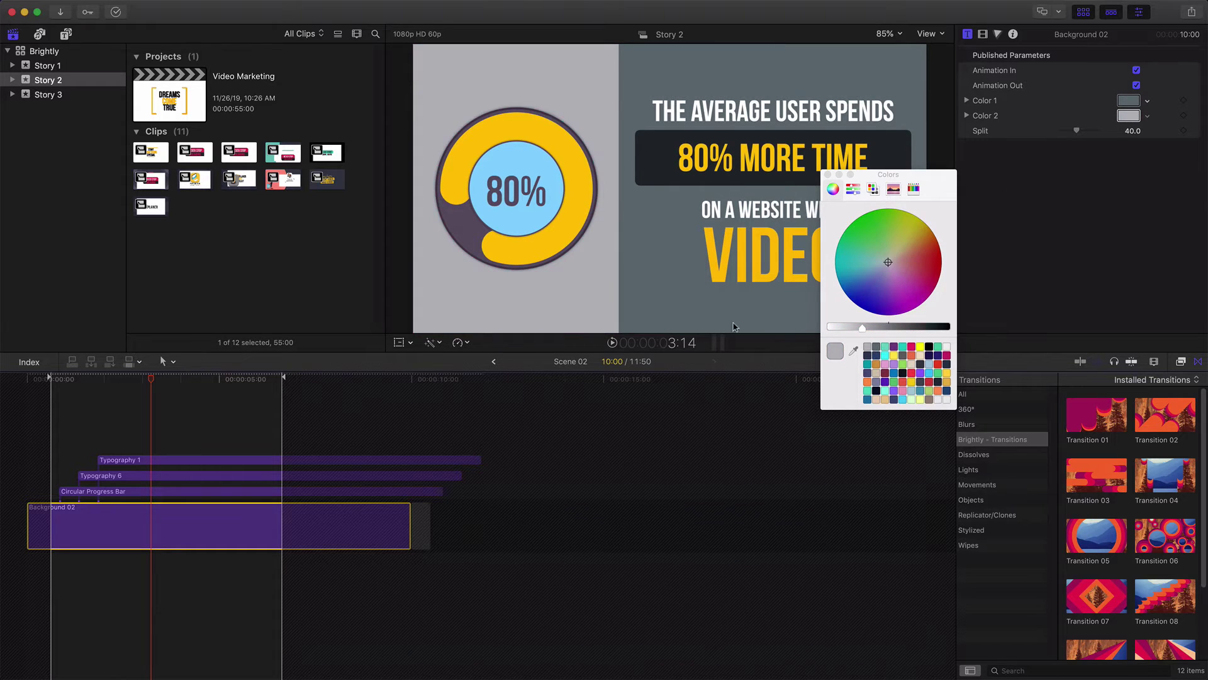
left_click(827, 175)
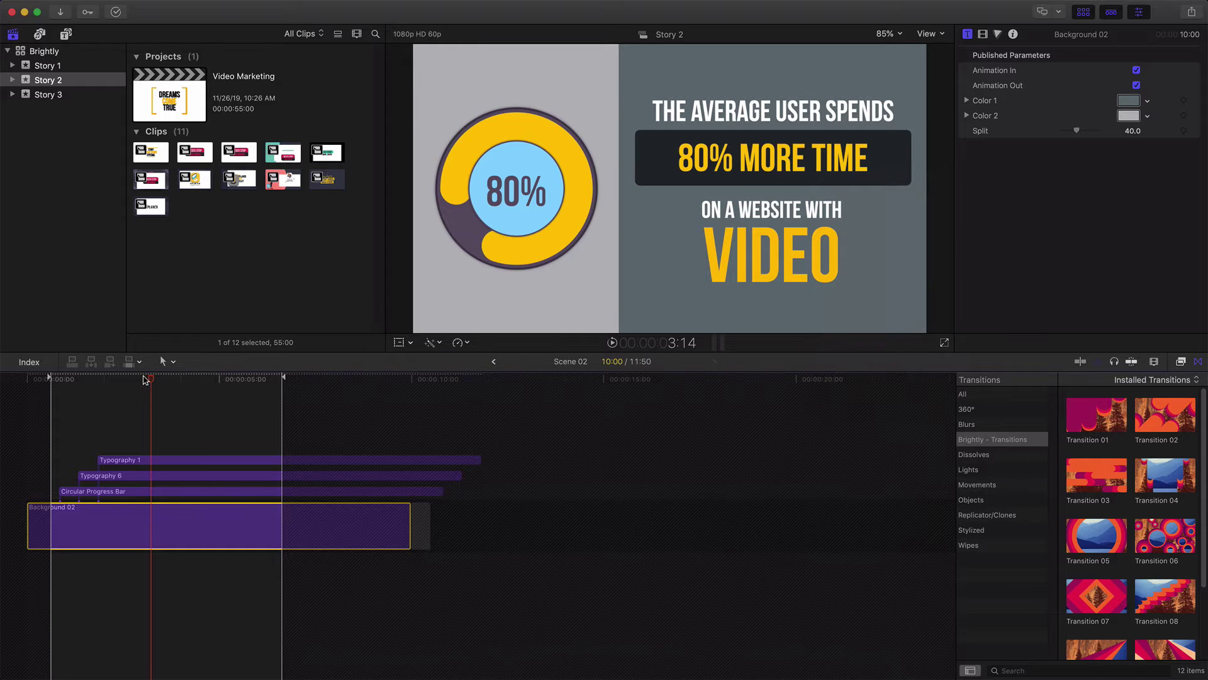
Step: Lower the Circular Progress Bar's Value to about 66.78 so the ring reads 66%
left_click_drag(144, 379, 186, 382)
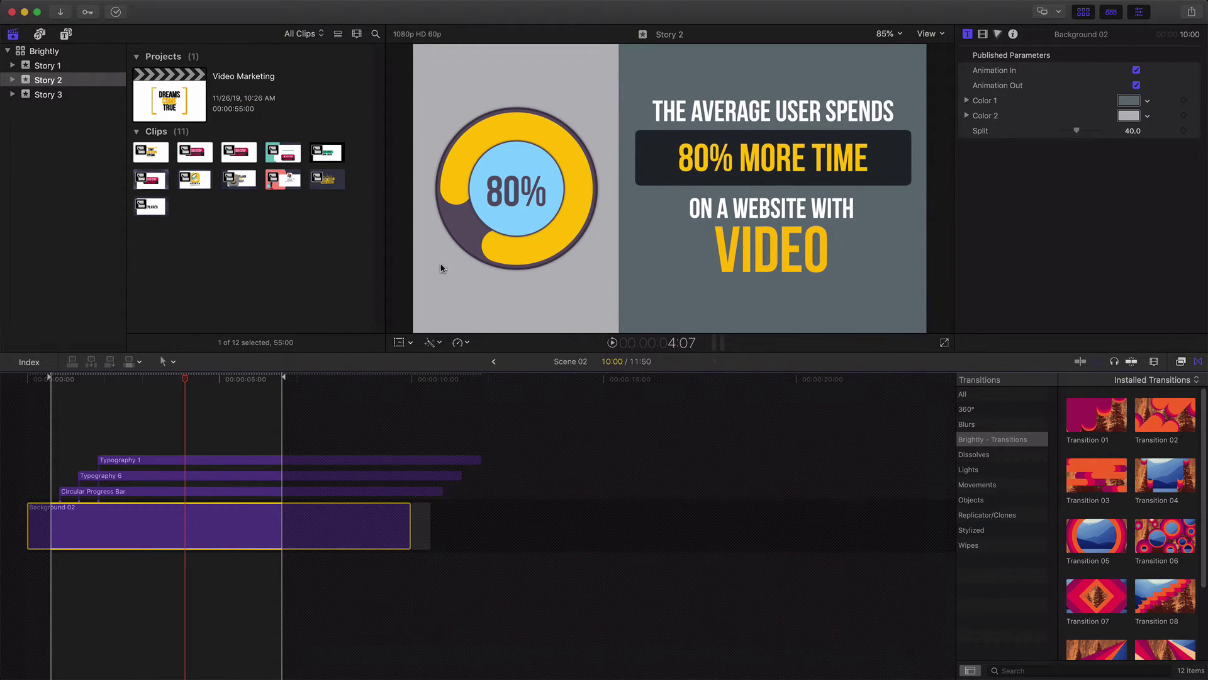
left_click(99, 493)
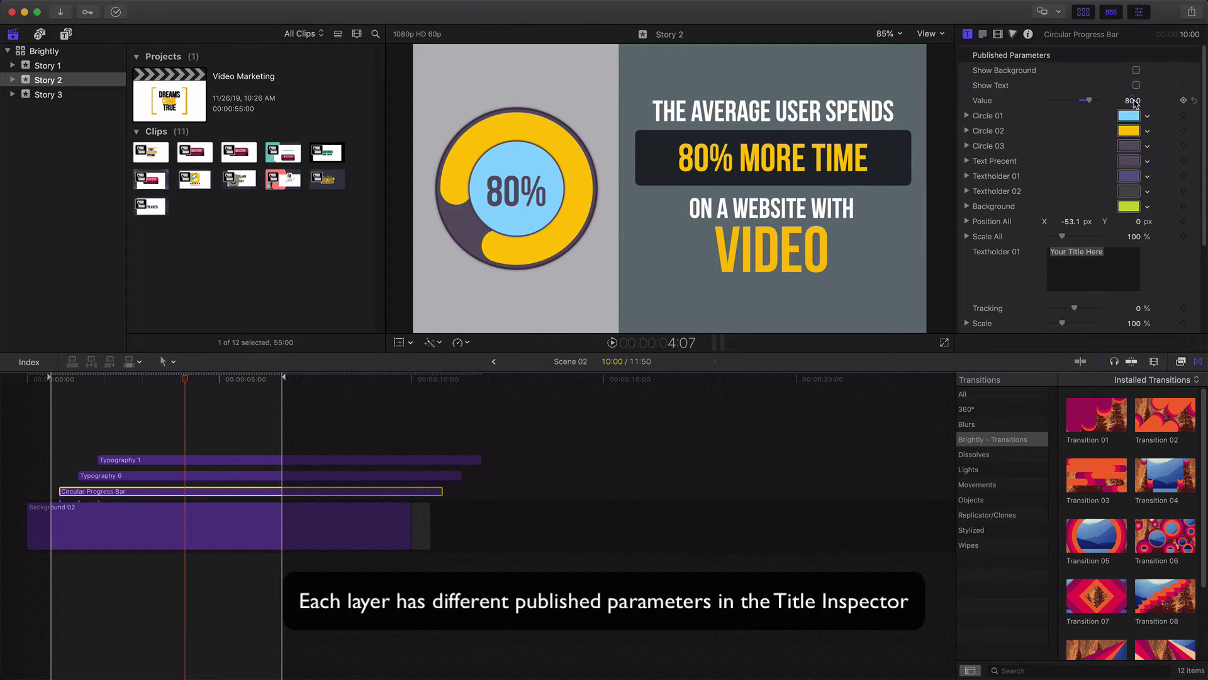
left_click_drag(1078, 103, 1079, 104)
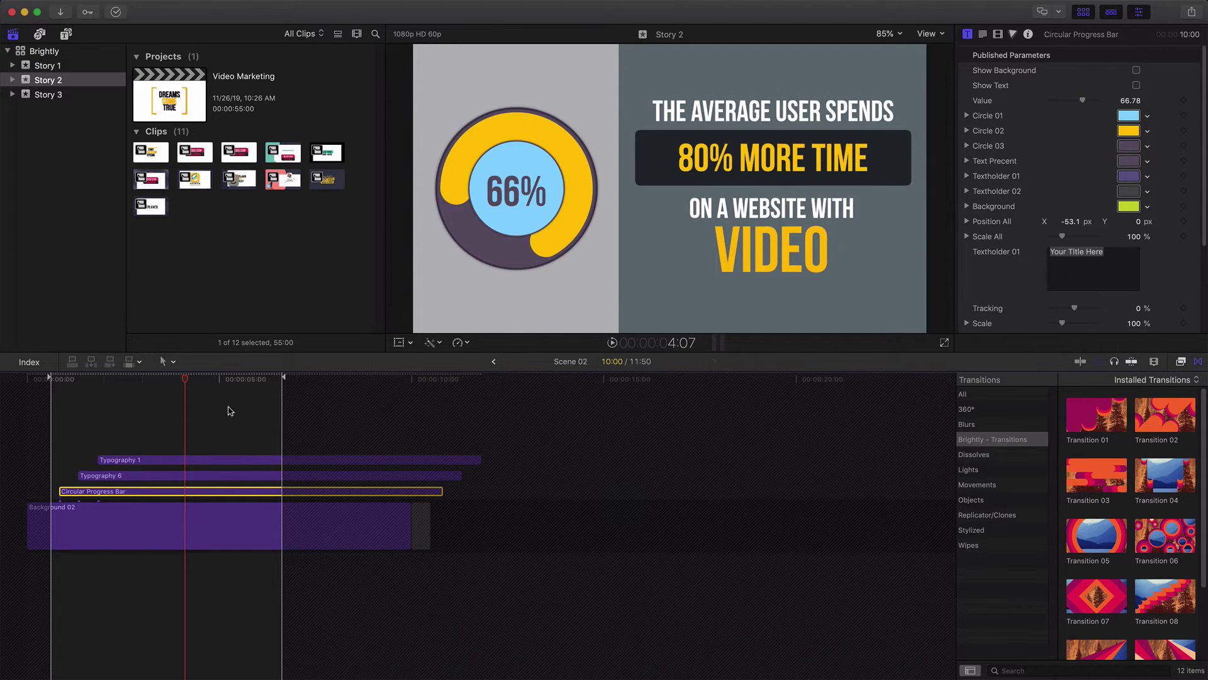
left_click(147, 465)
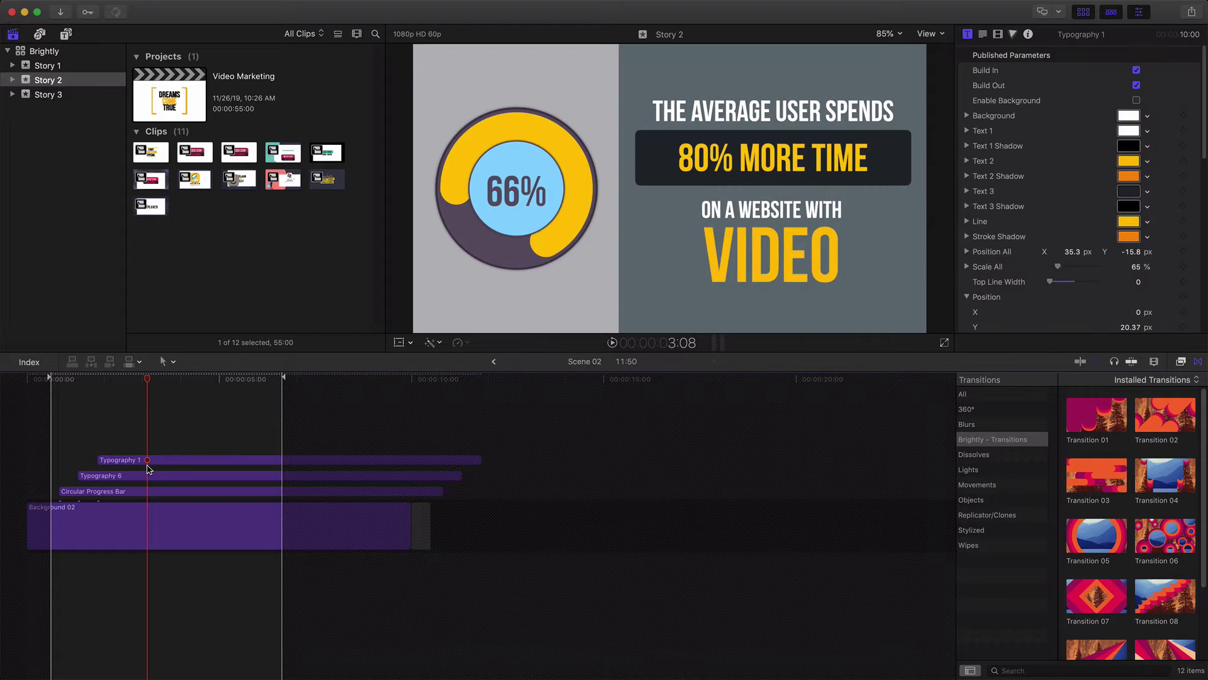
Step: In Typography 6, replace the first two text lines with 'Video marketers' and 'Get 66% more'
left_click(174, 460)
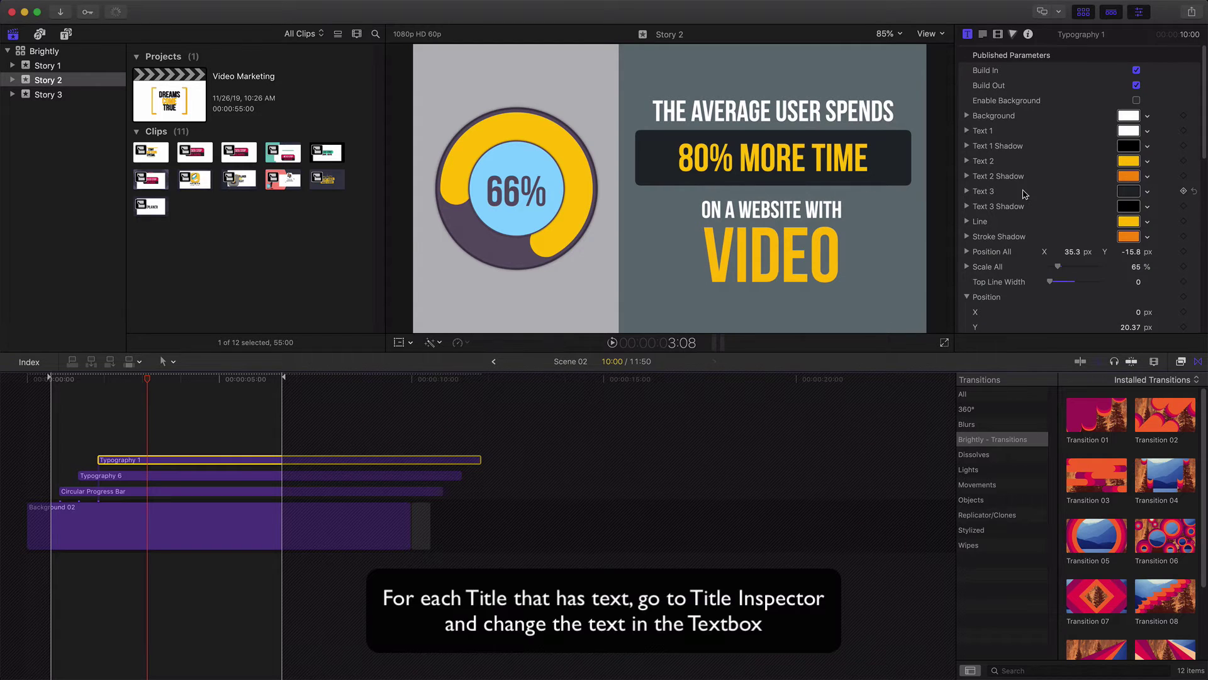
scroll(1083, 189, "down", 5)
scroll(1104, 165, "down", 3)
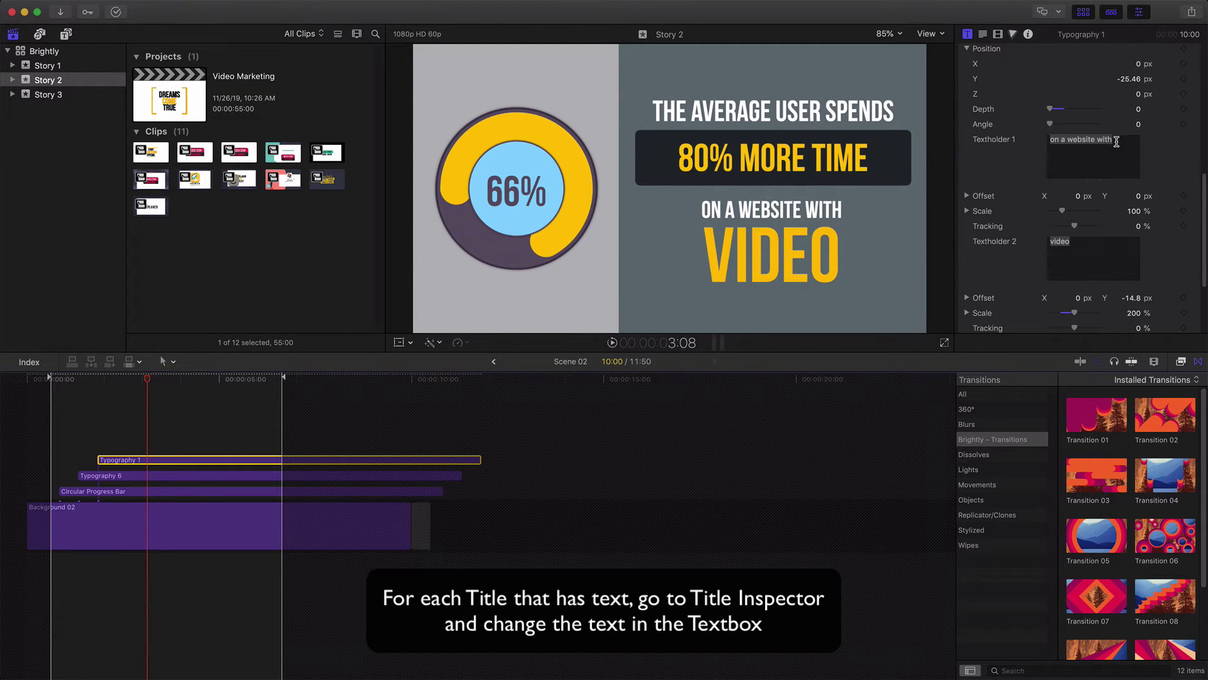
left_click(126, 476)
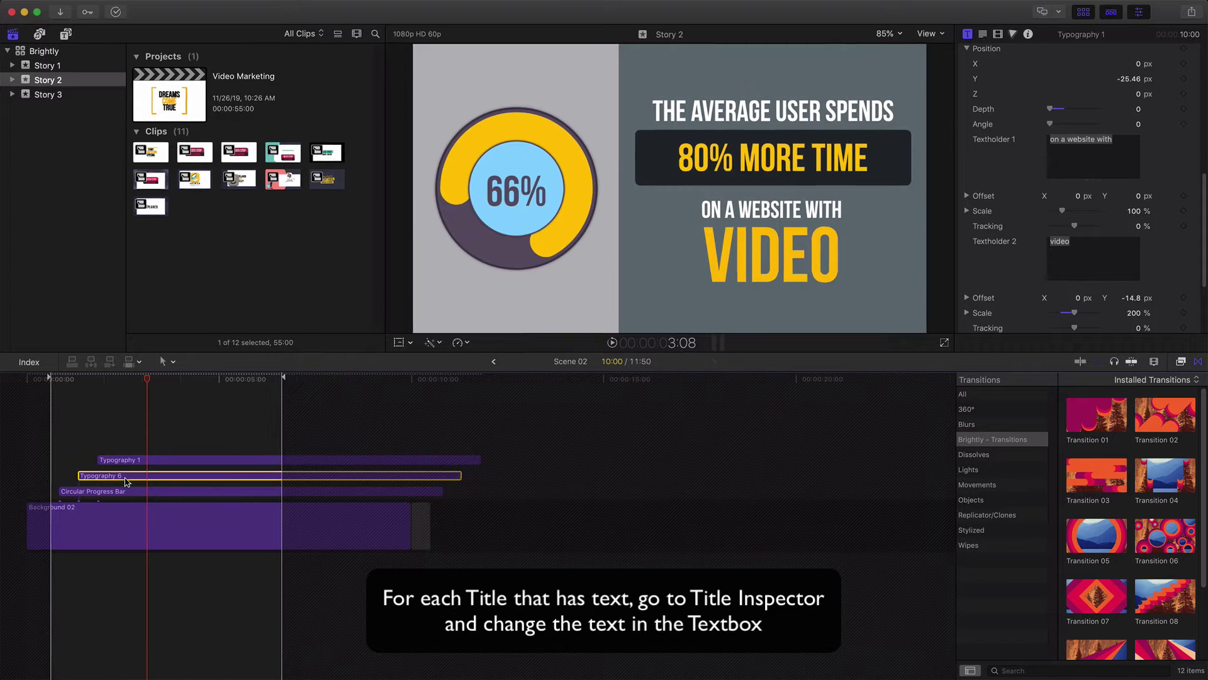
scroll(1019, 168, "down", 5)
scroll(1069, 165, "down", 3)
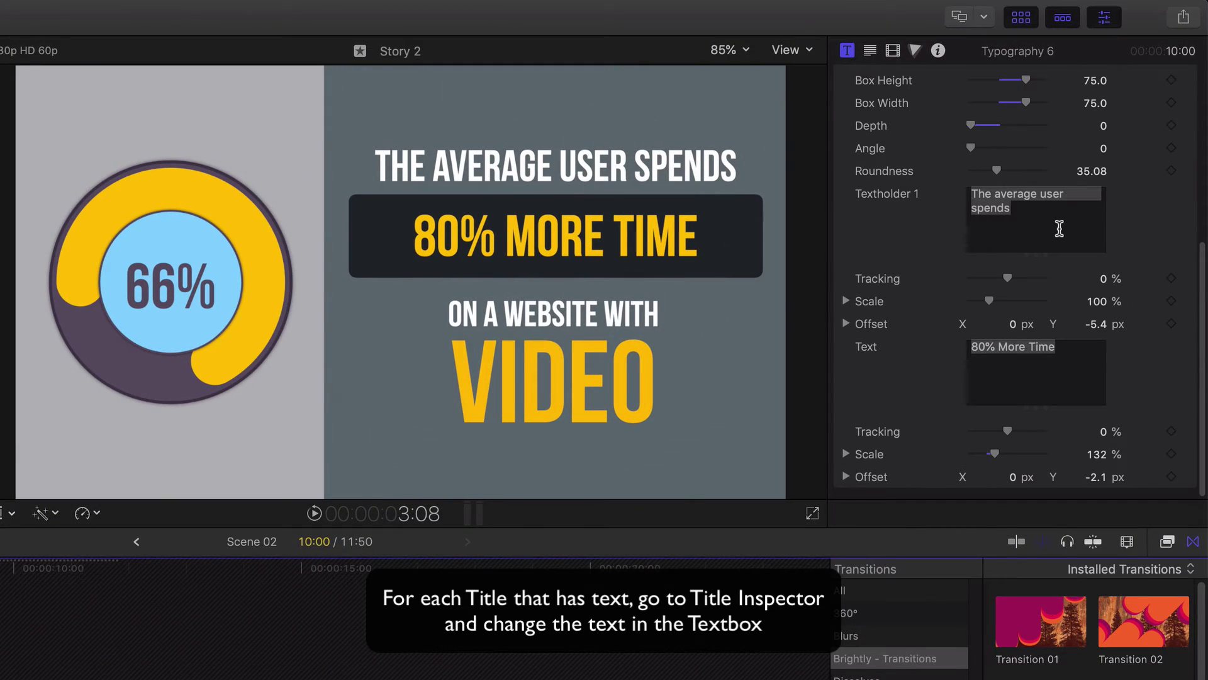
left_click_drag(1057, 223, 950, 183)
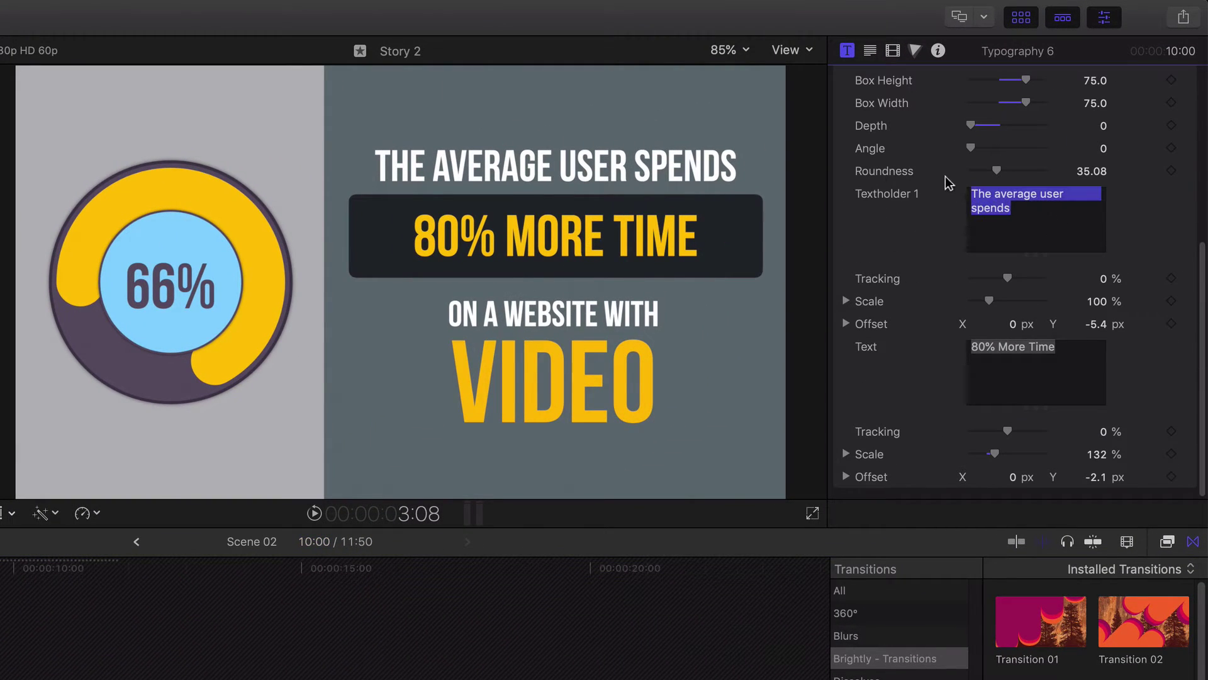
type("Video marketers")
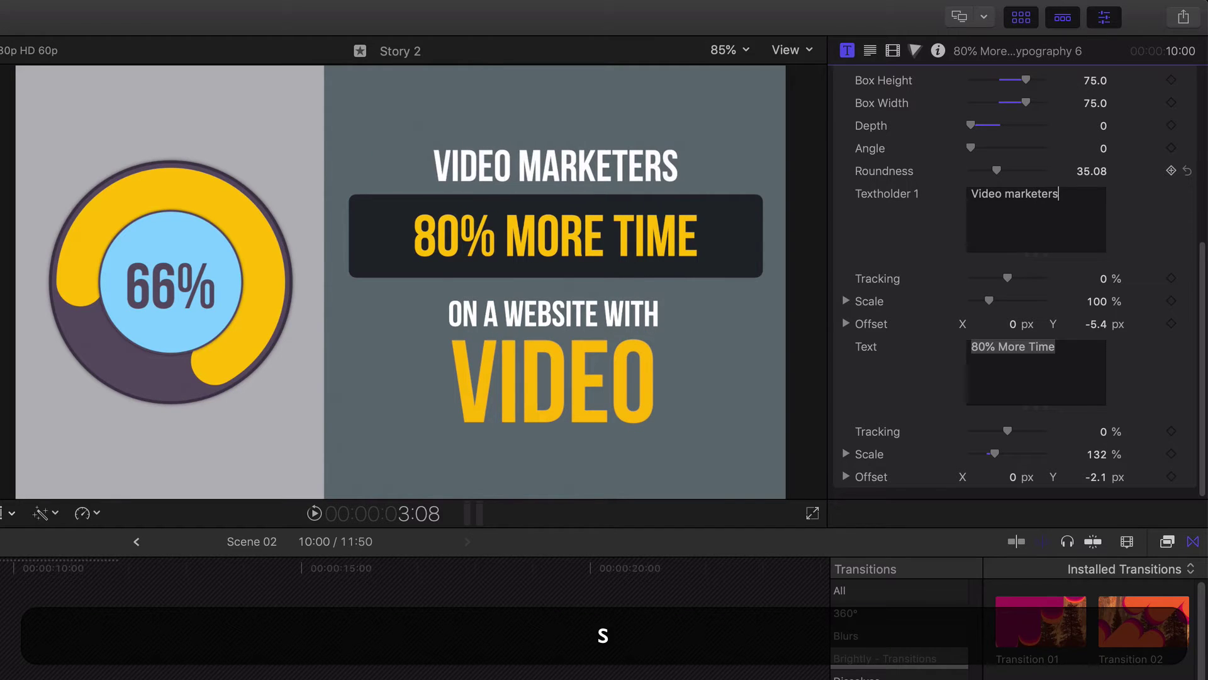
left_click(991, 362)
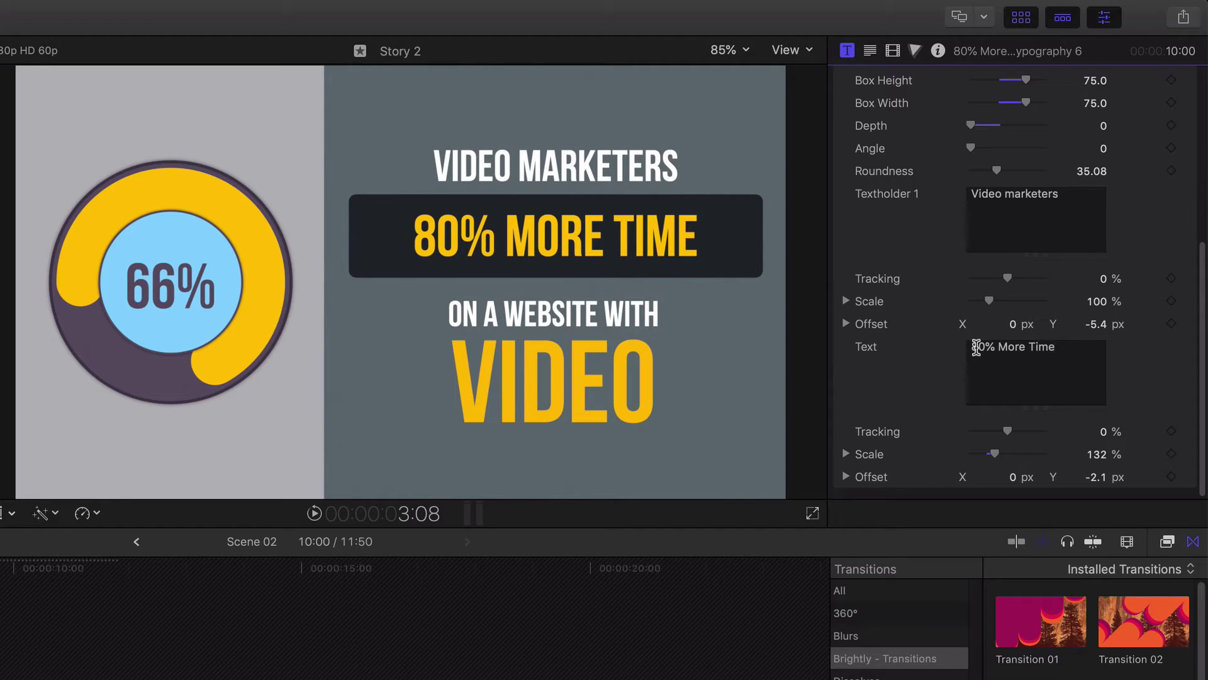
left_click_drag(976, 348, 1105, 346)
type("Get ")
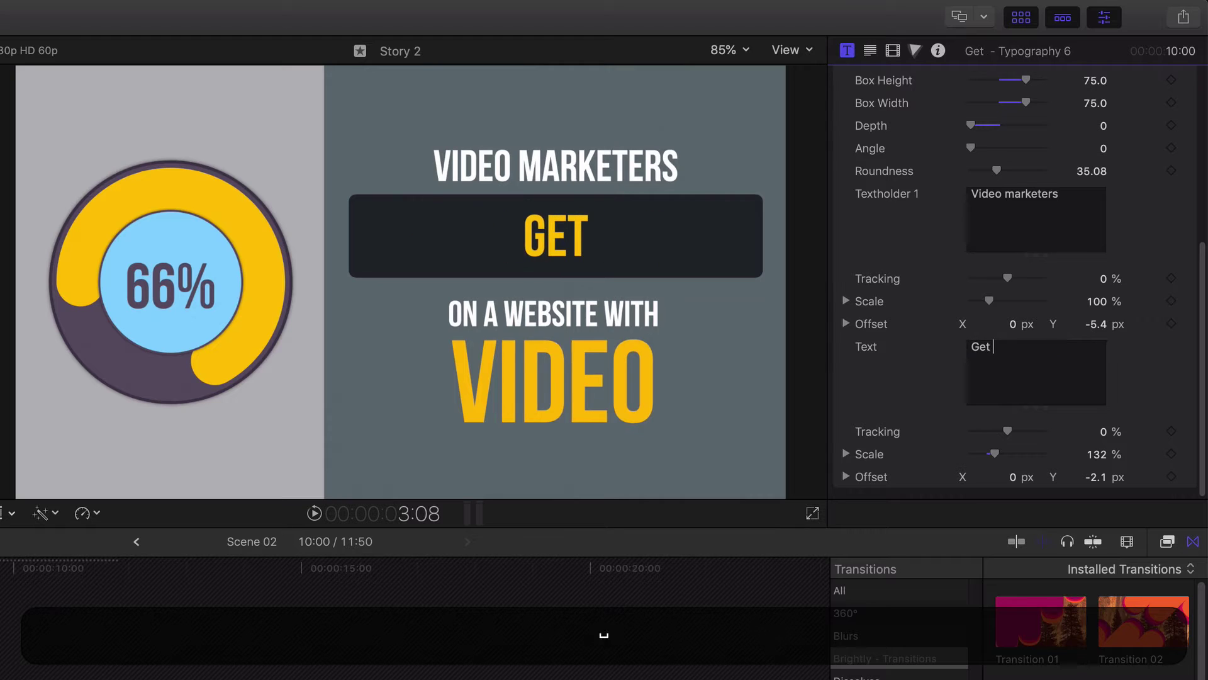
type("66% more")
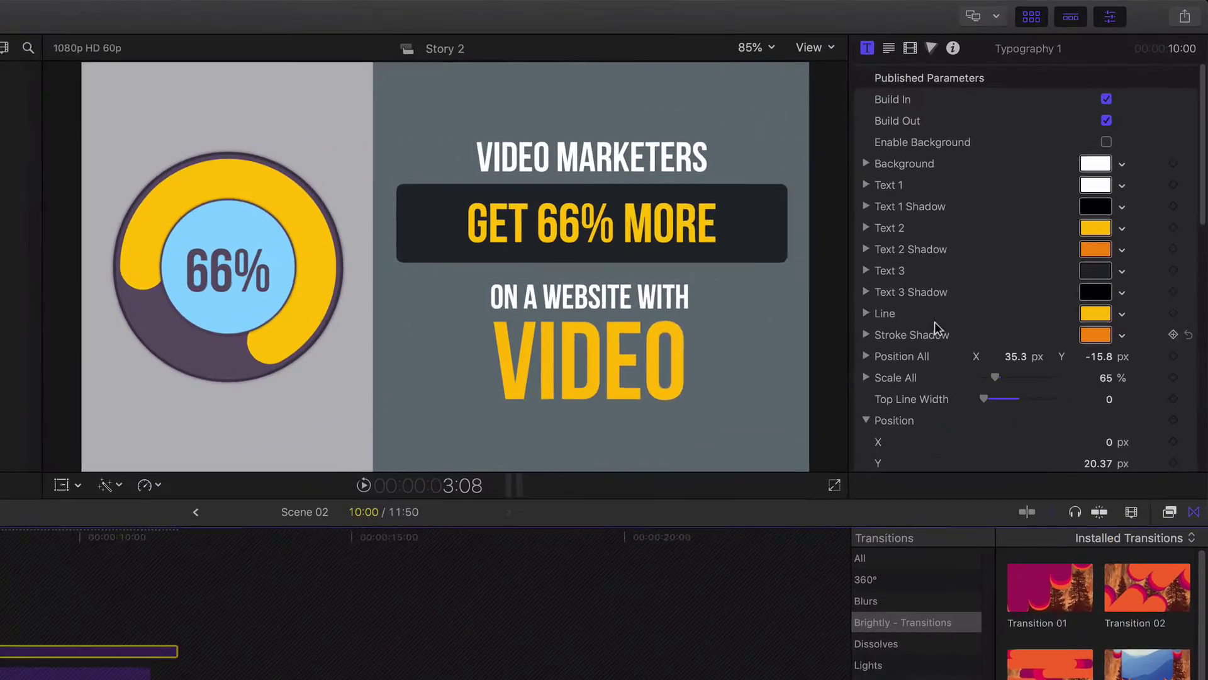
Step: Replace the remaining lines with 'qualified leads per' and 'year'
scroll(1036, 211, "down", 5)
scroll(1035, 211, "down", 3)
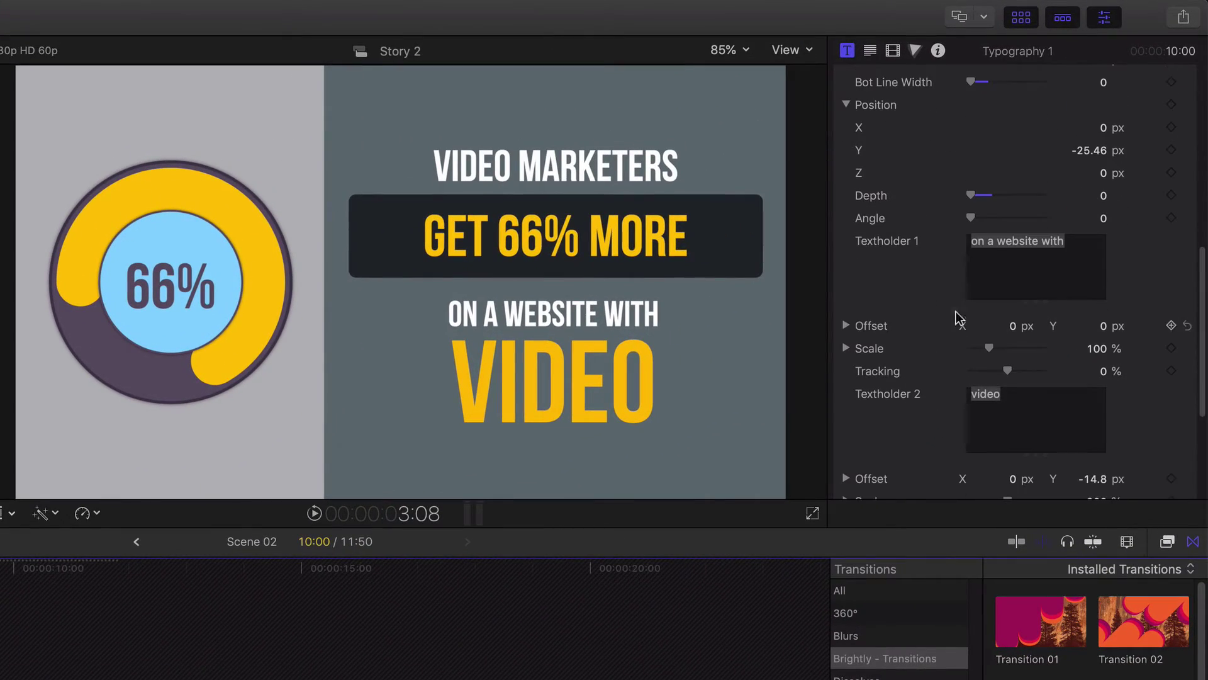
double_click(1066, 170)
triple_click(997, 254)
type("qualif")
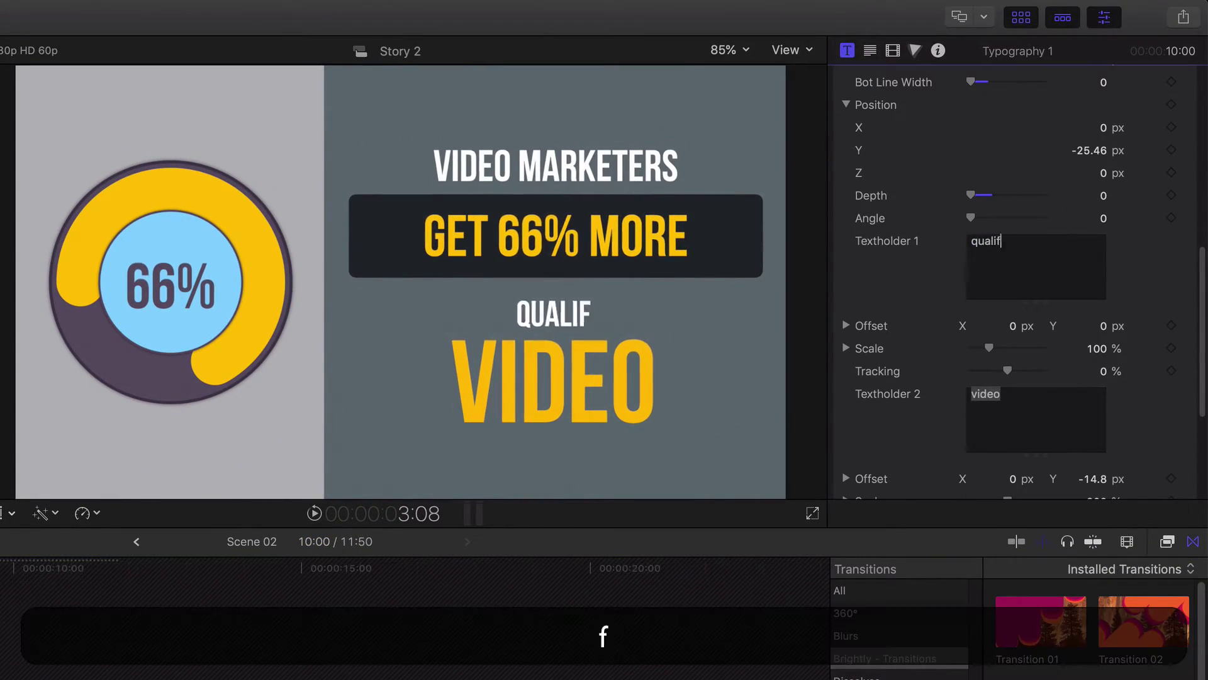
type("ied leads per")
left_click(1012, 416)
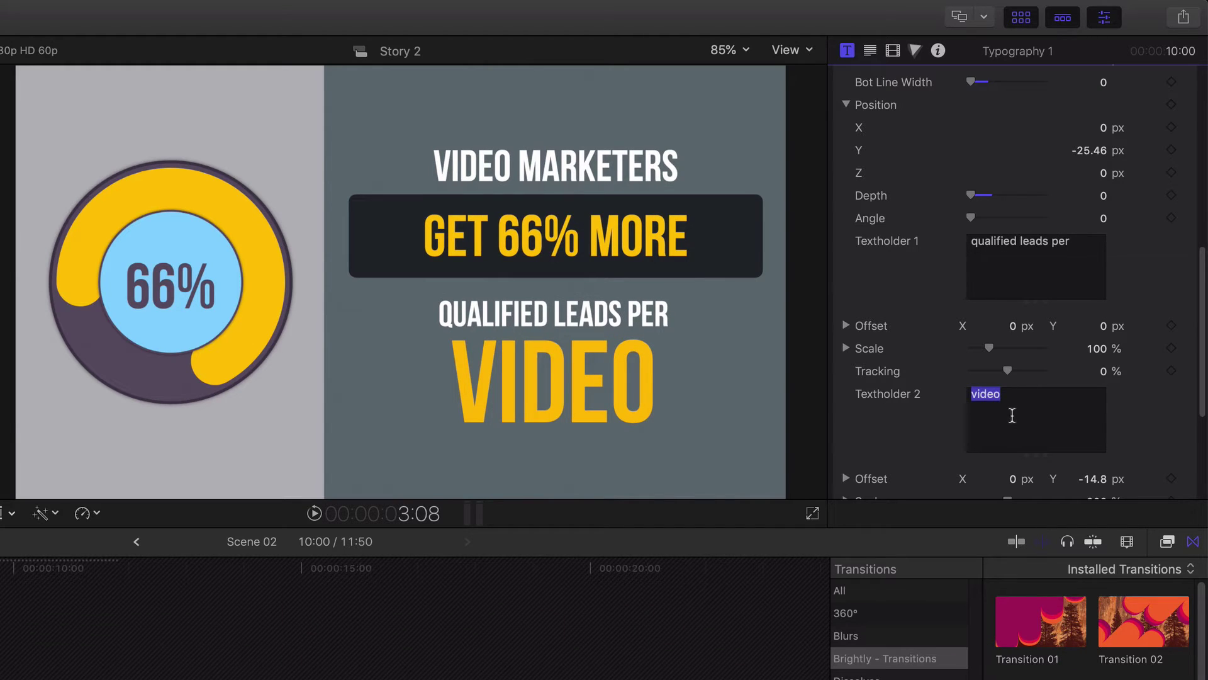
type("year")
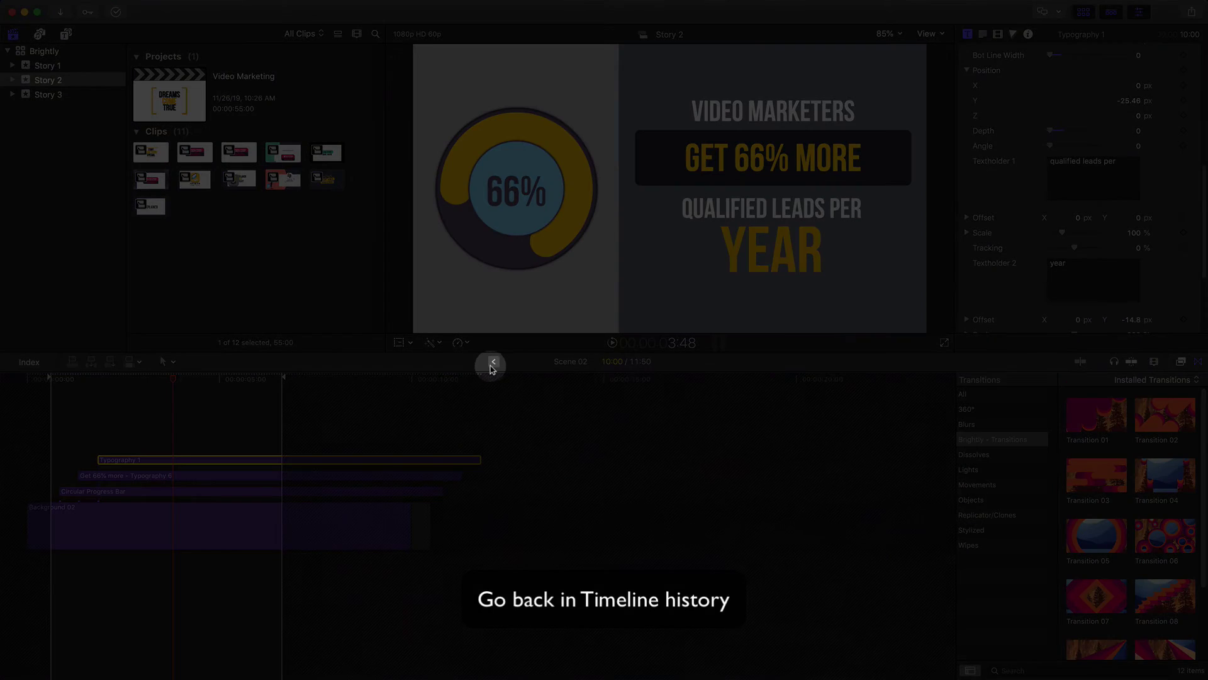
Step: Return to the full Video Marketing timeline, zoom out and play around Scene 05
left_click(493, 364)
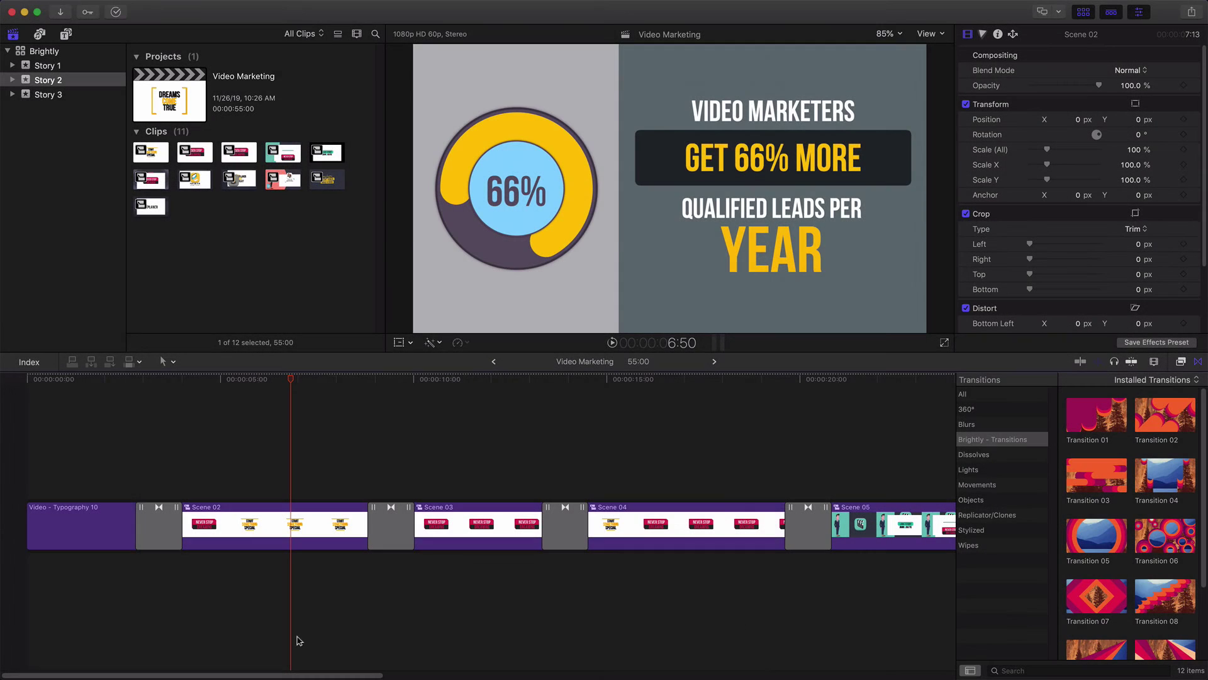
key("super+minus")
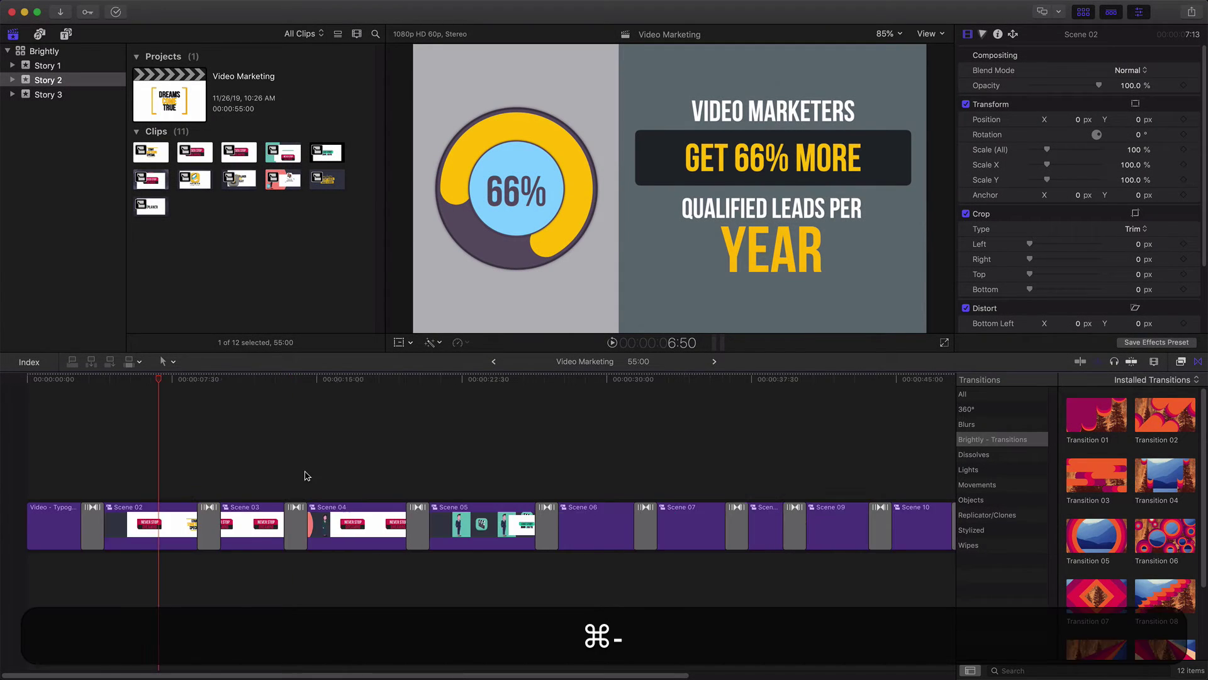
key("super+minus")
mouse_move(93, 441)
left_mouse_down()
mouse_move(297, 403)
mouse_move(251, 405)
left_mouse_up()
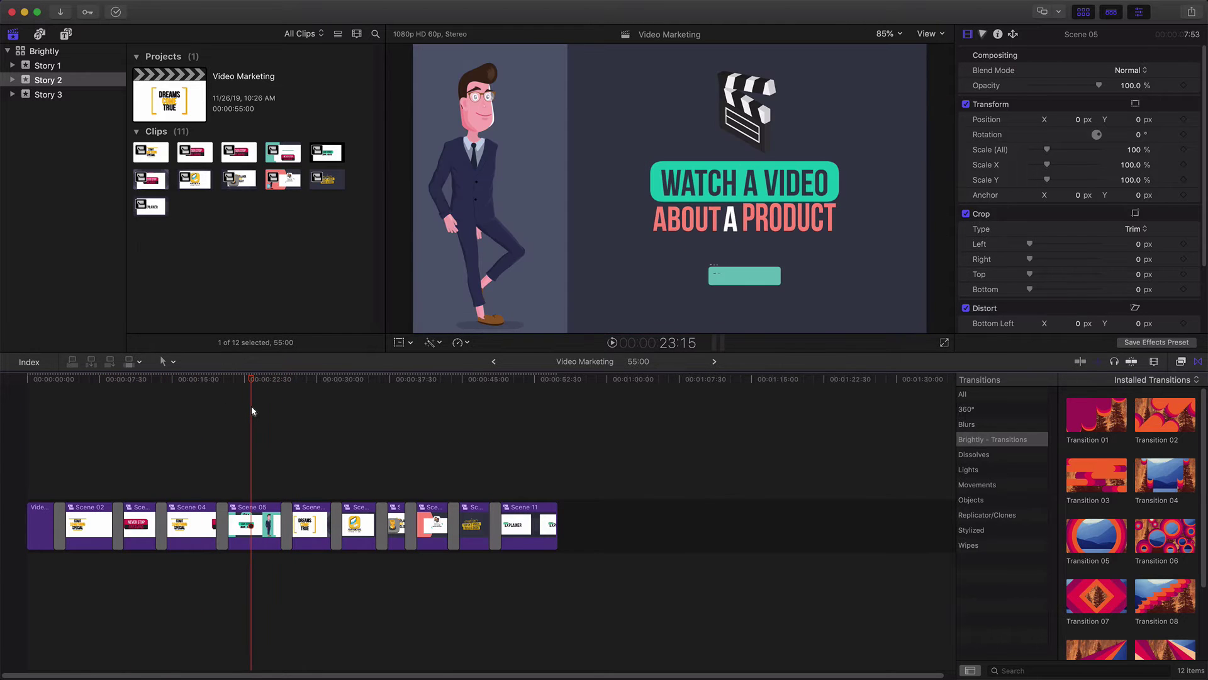
key("space")
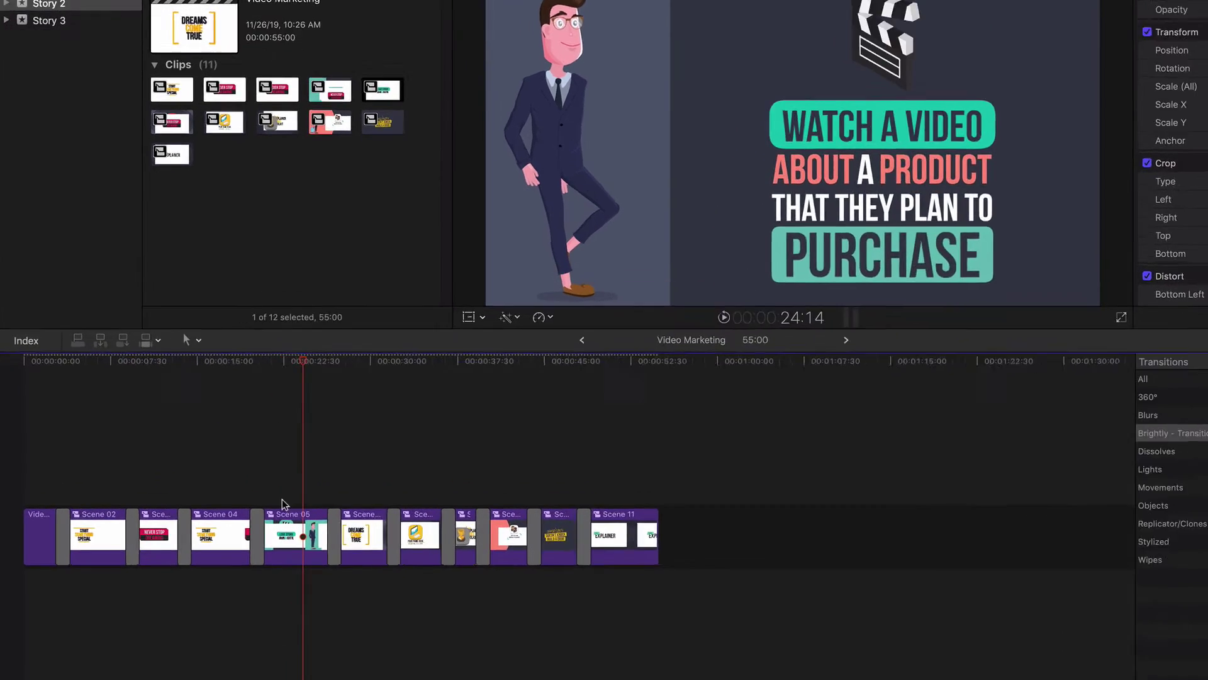
Step: Delete Scene 05 along with its leftover gap and transition
left_click(279, 532)
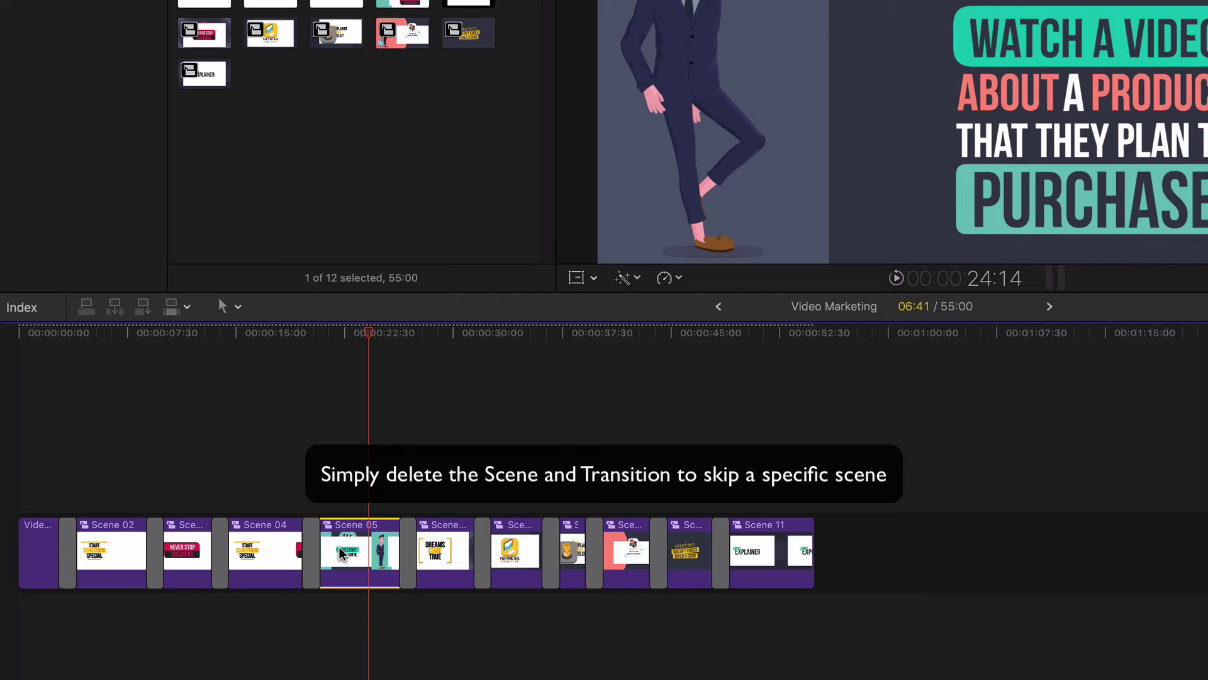
key("BackSpace")
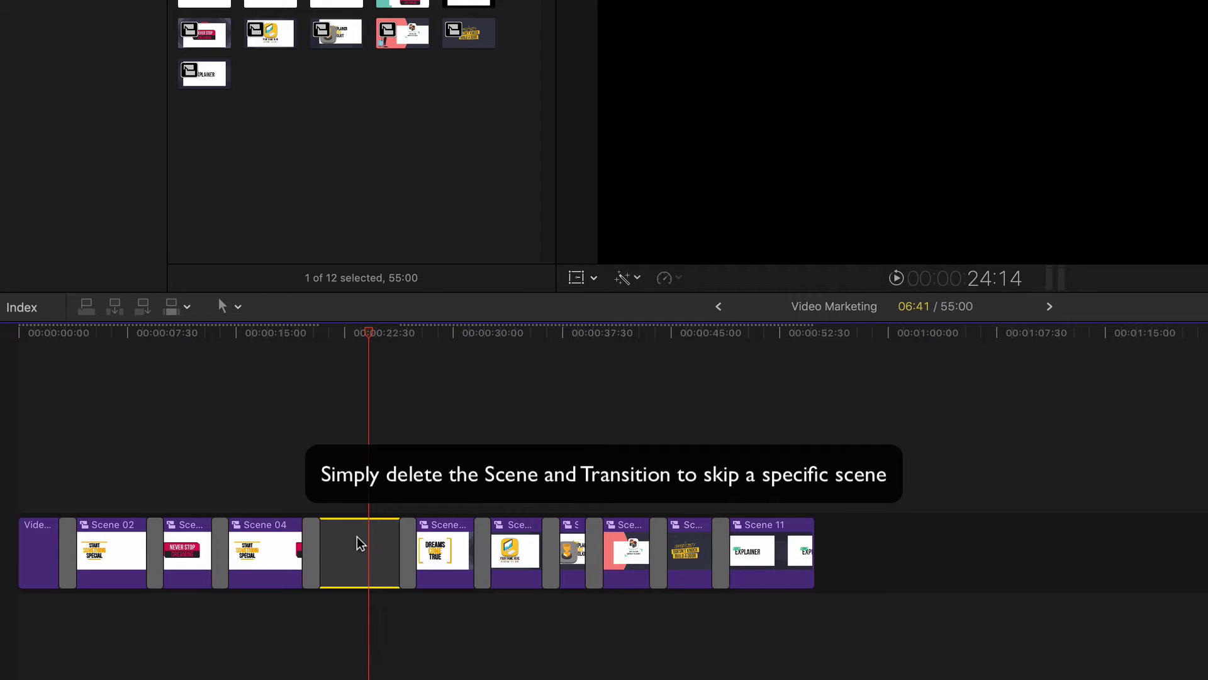
key("BackSpace")
left_click(333, 536)
key("BackSpace")
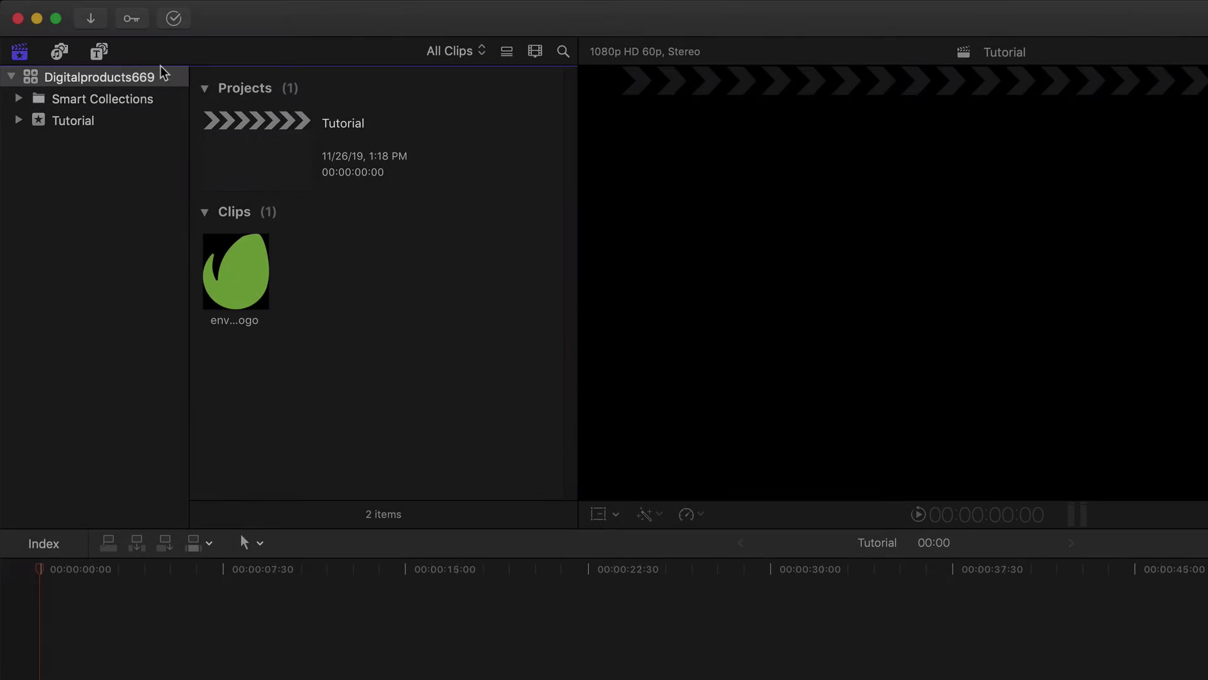
Step: Add the 03 - HipHoper title from Brightly - Character titles to the Tutorial timeline
left_click(99, 57)
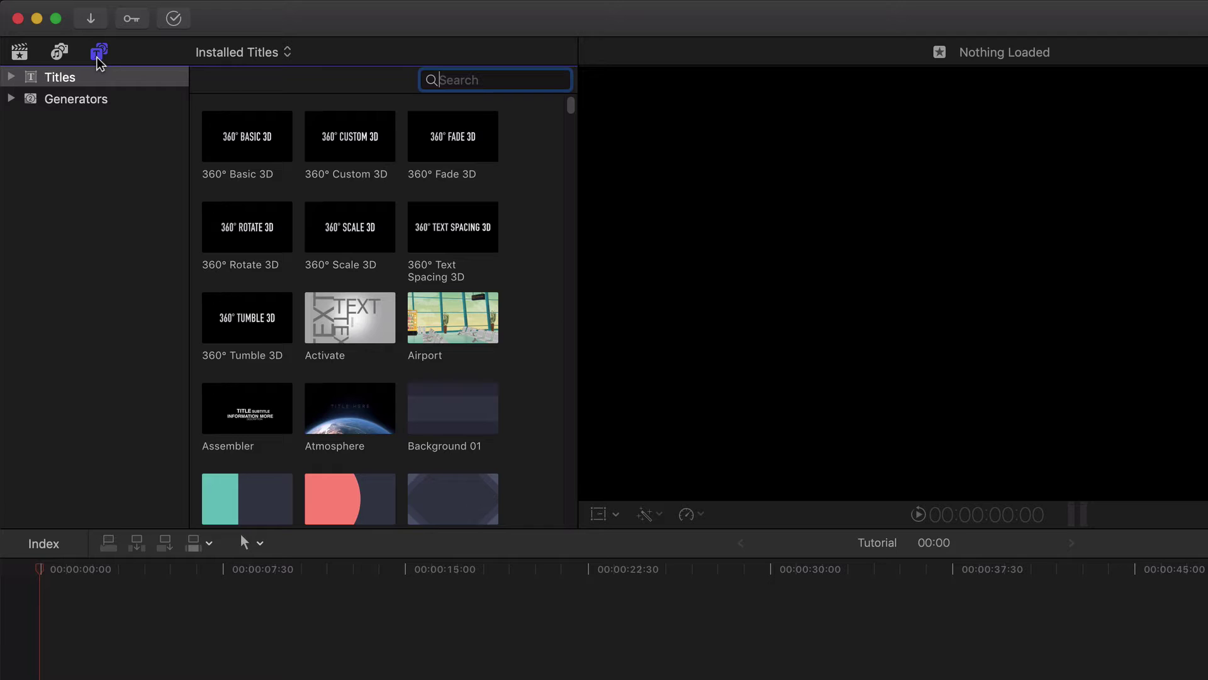
left_click(12, 77)
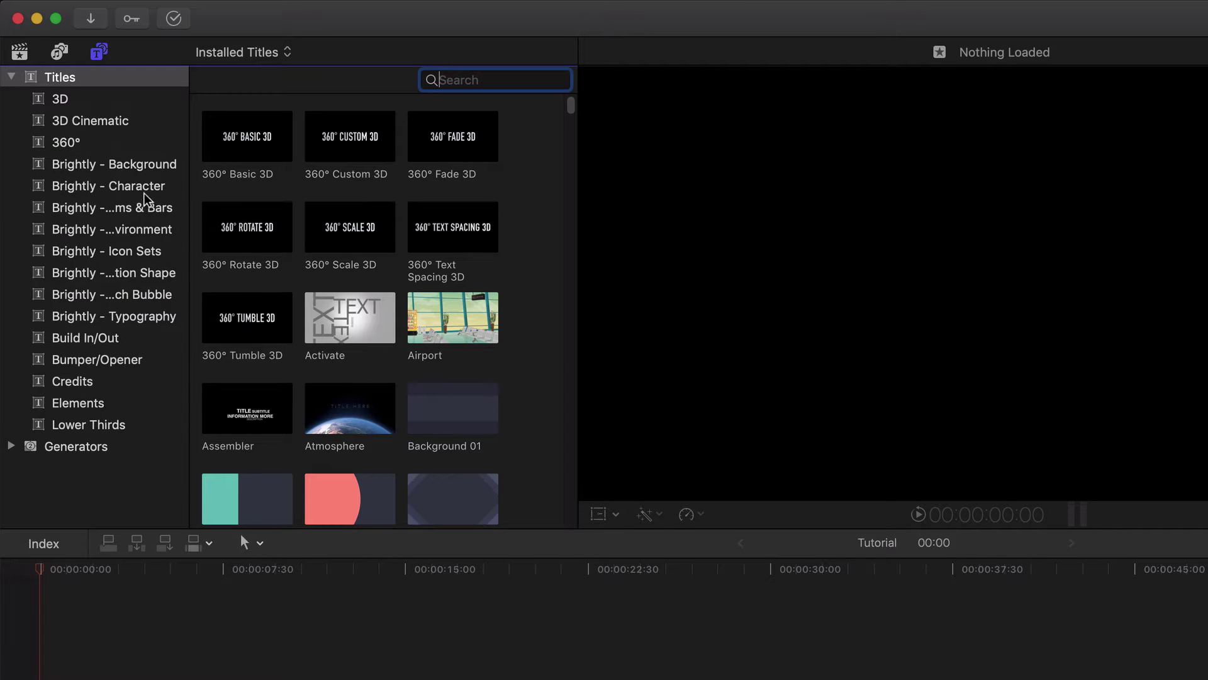
left_click(140, 186)
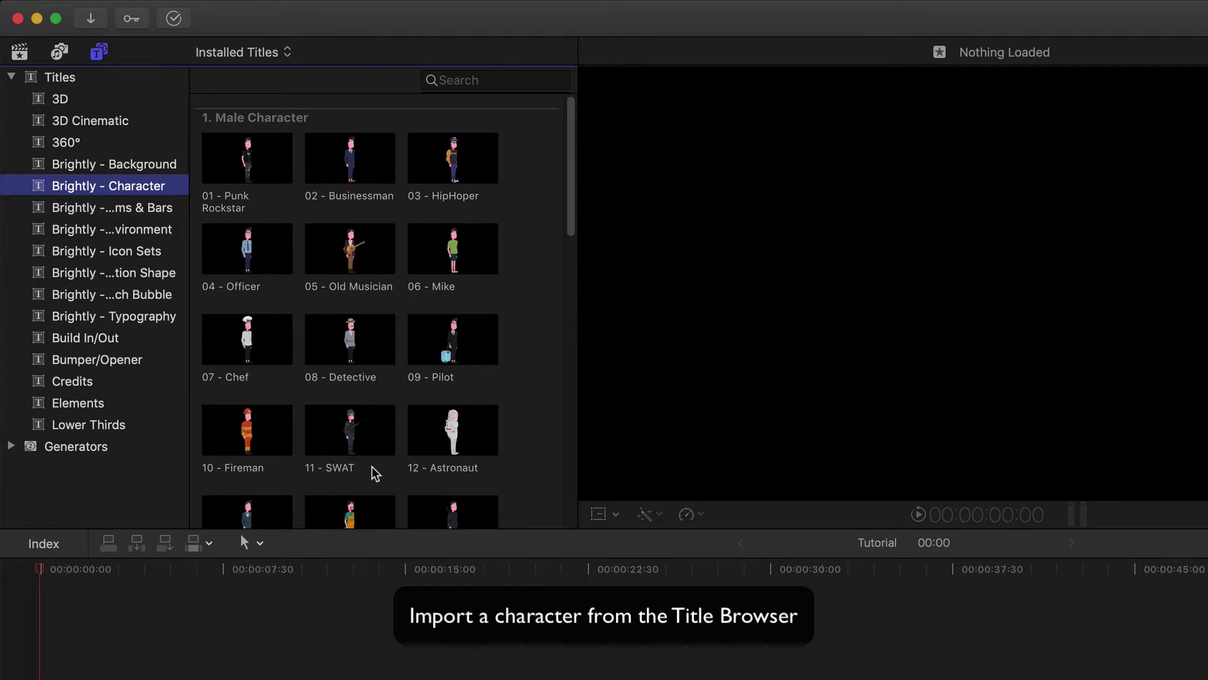
scroll(409, 430, "down", 5)
scroll(410, 425, "down", 5)
scroll(493, 424, "down", 5)
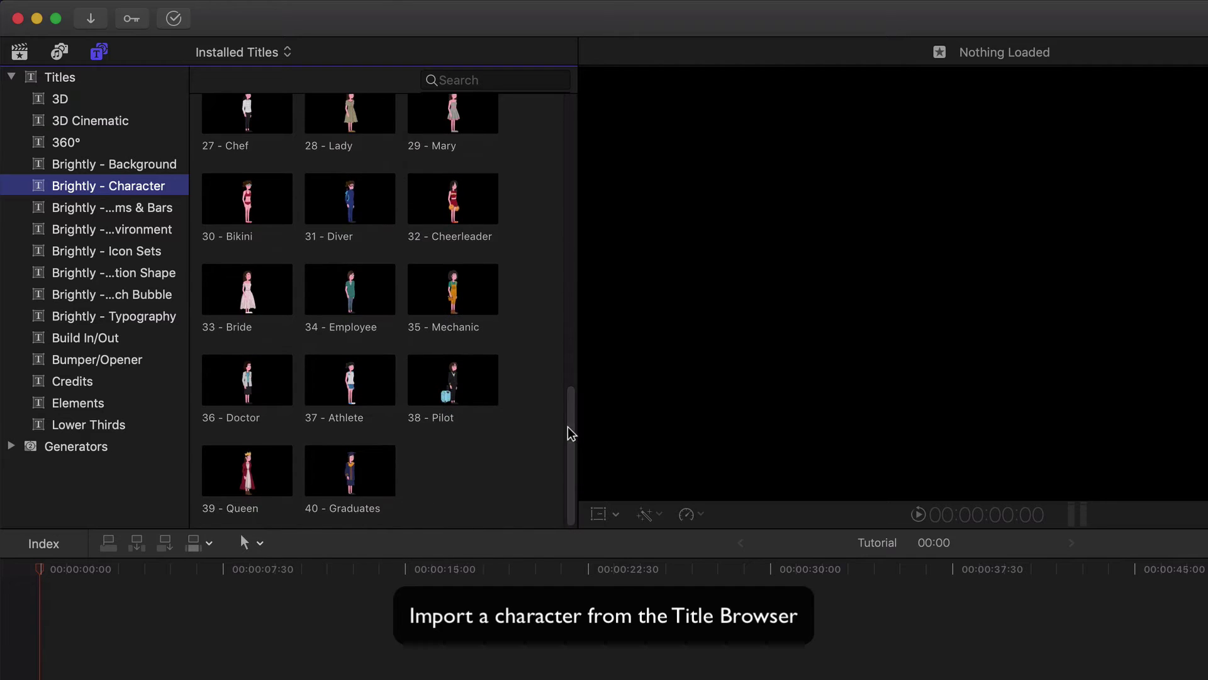
left_click_drag(569, 424, 552, 147)
left_click_drag(453, 149, 76, 515)
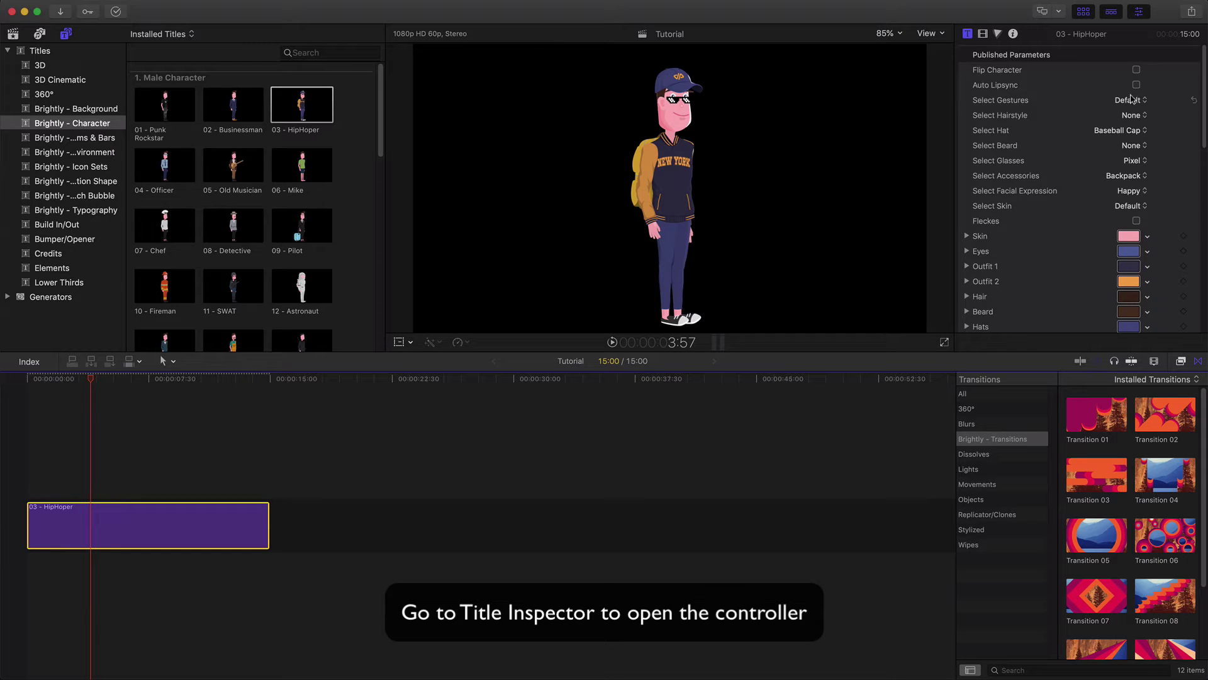
Step: Turn on Auto Lipsync and set the HipHoper gesture to Running, previewing the animation
left_click(1137, 70)
left_click(1136, 70)
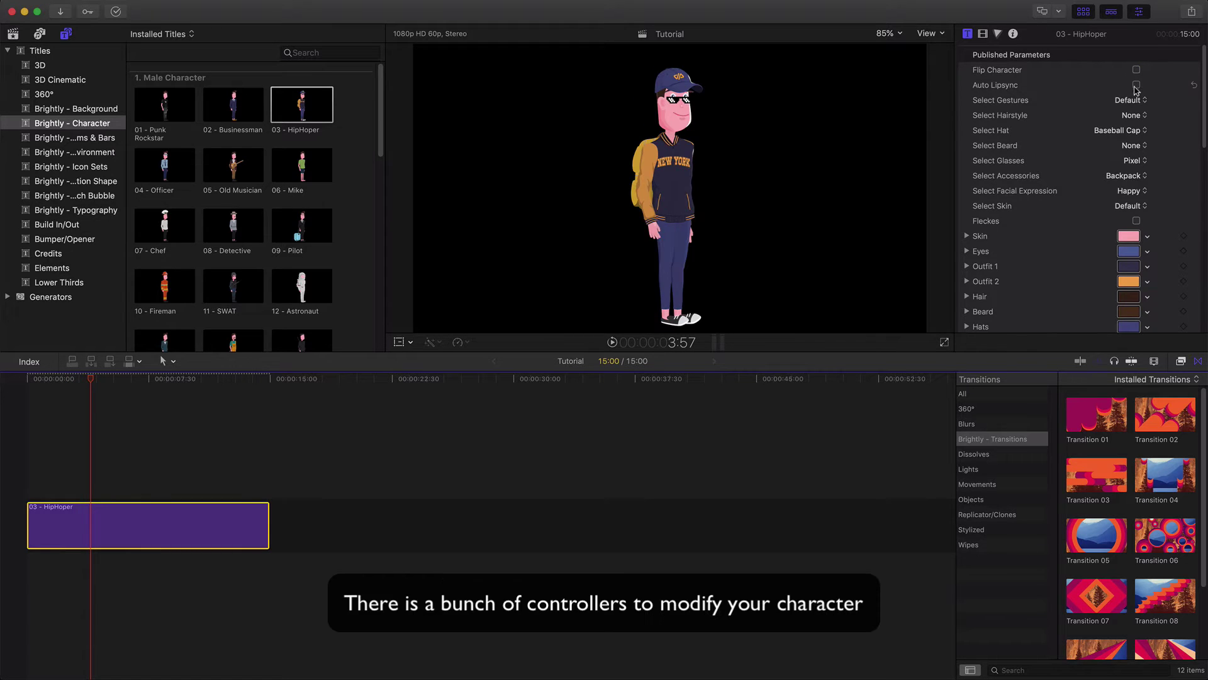
left_click(1136, 86)
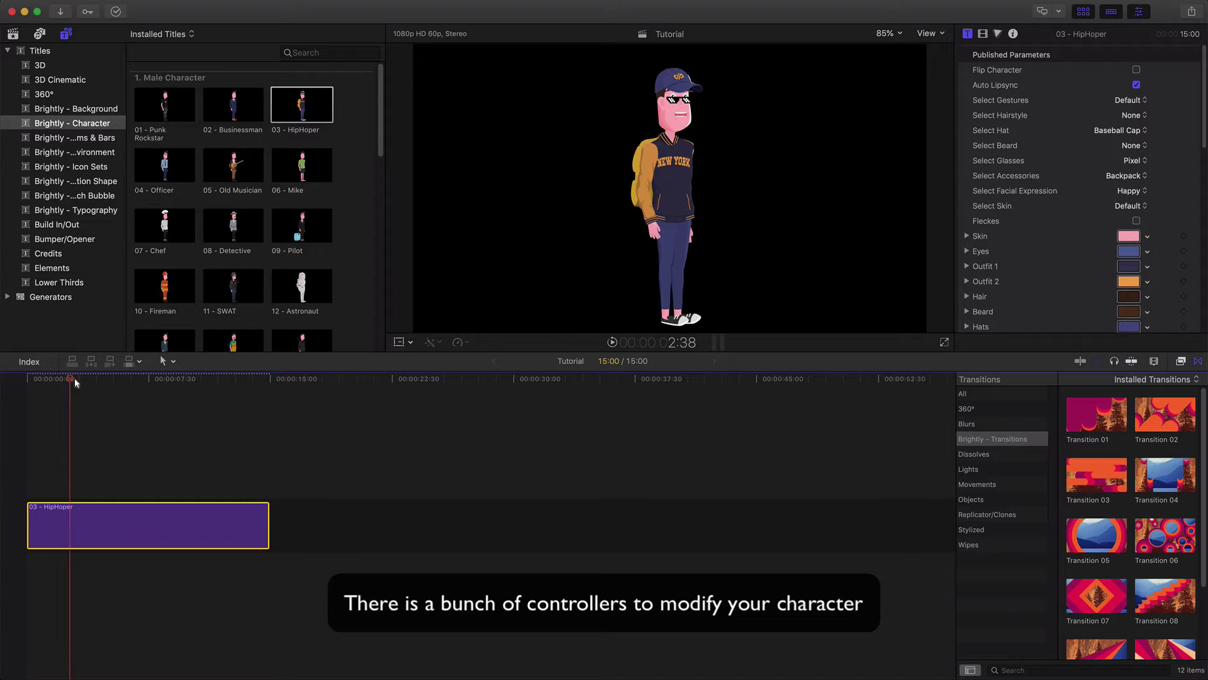
left_click_drag(75, 379, 159, 381)
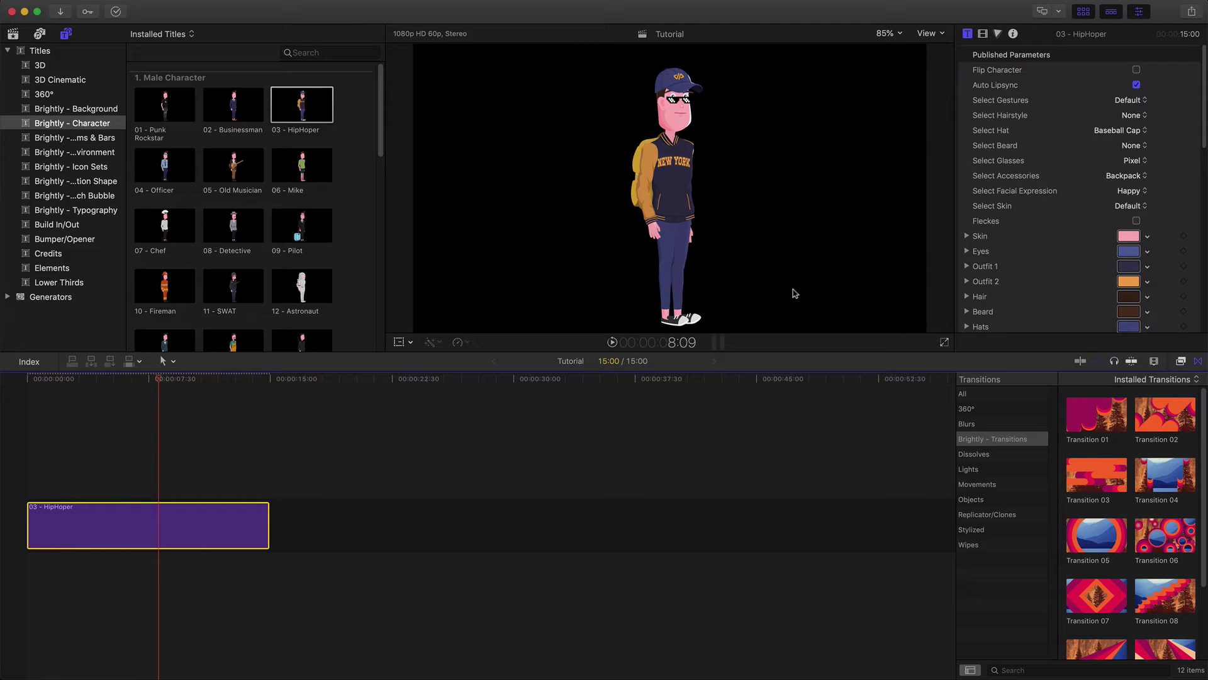
left_click(1135, 103)
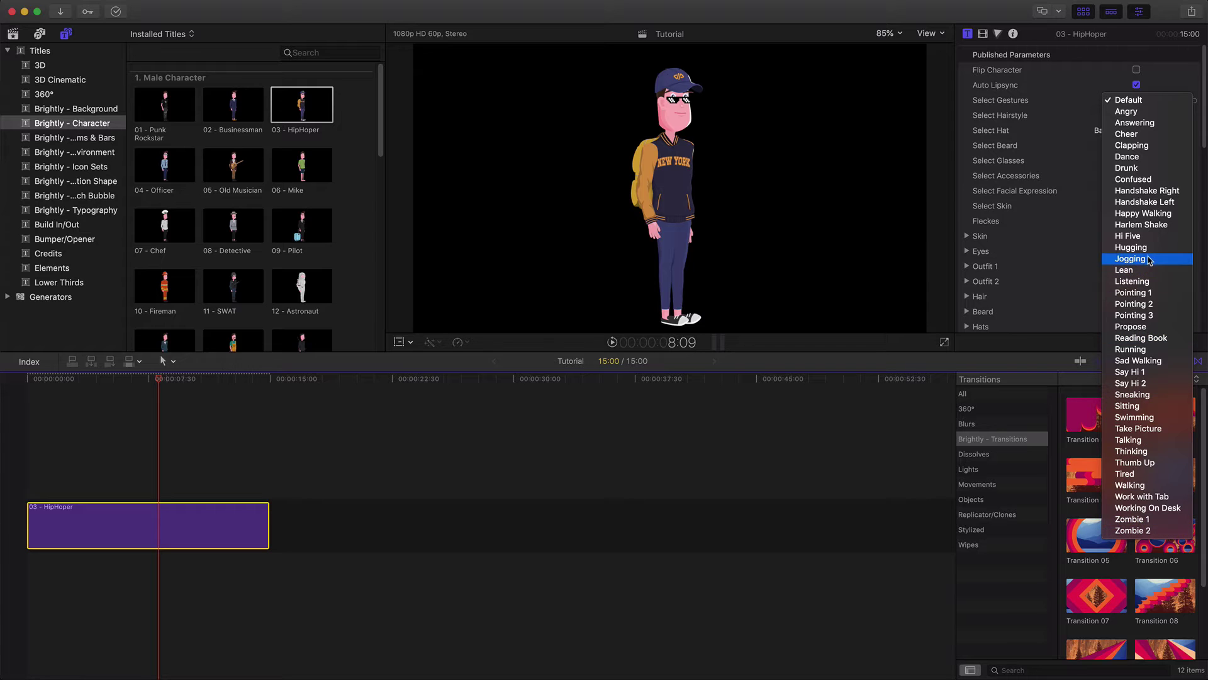
left_click(1142, 350)
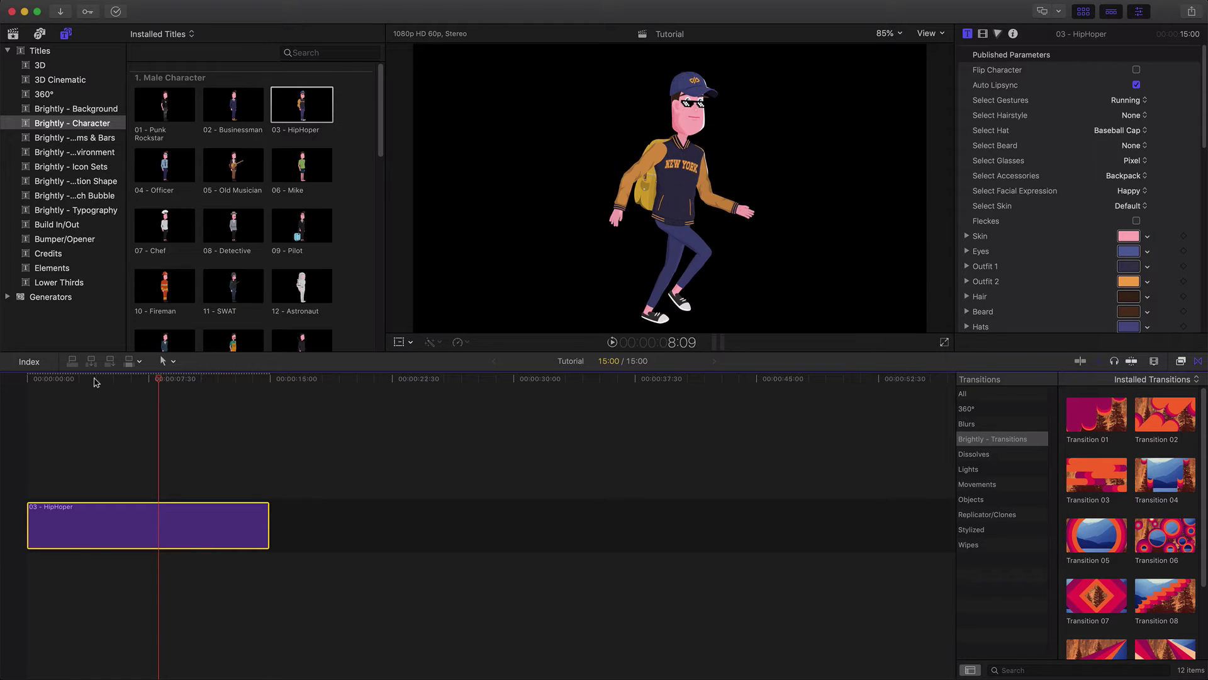
left_click_drag(73, 378, 137, 387)
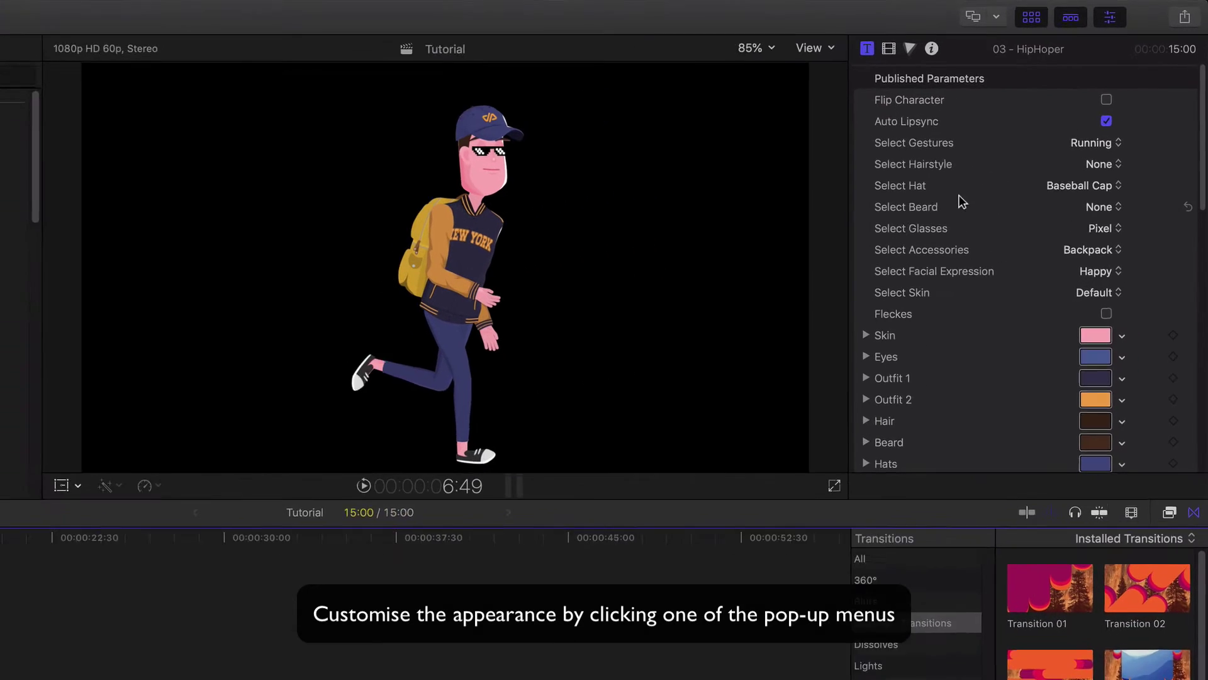
Step: Remove the character's baseball cap and set the hairstyle to Fringe Up
left_click(1095, 181)
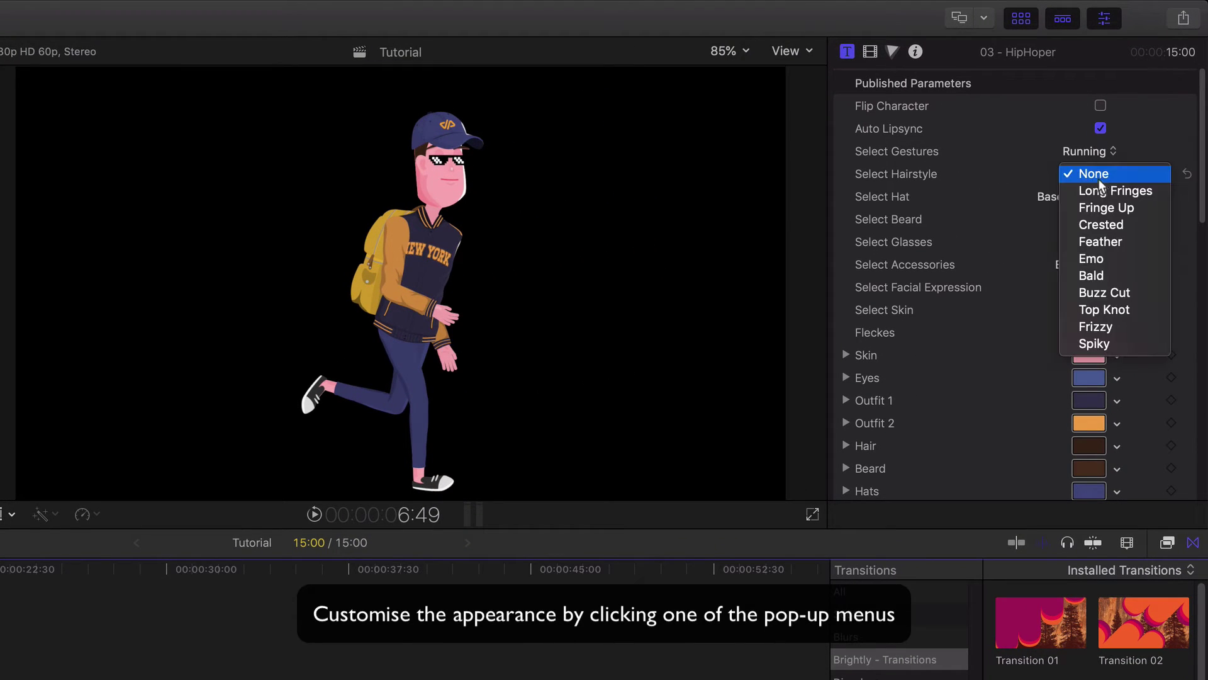
left_click(1098, 178)
left_click(1054, 199)
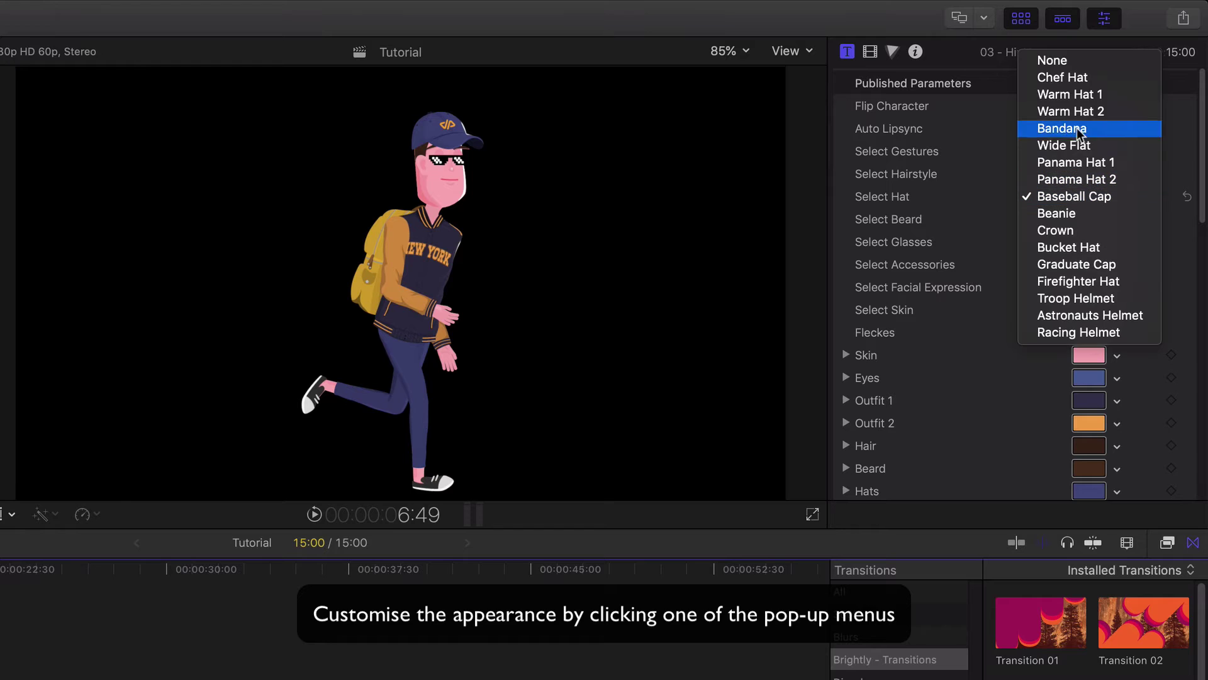
left_click(1070, 63)
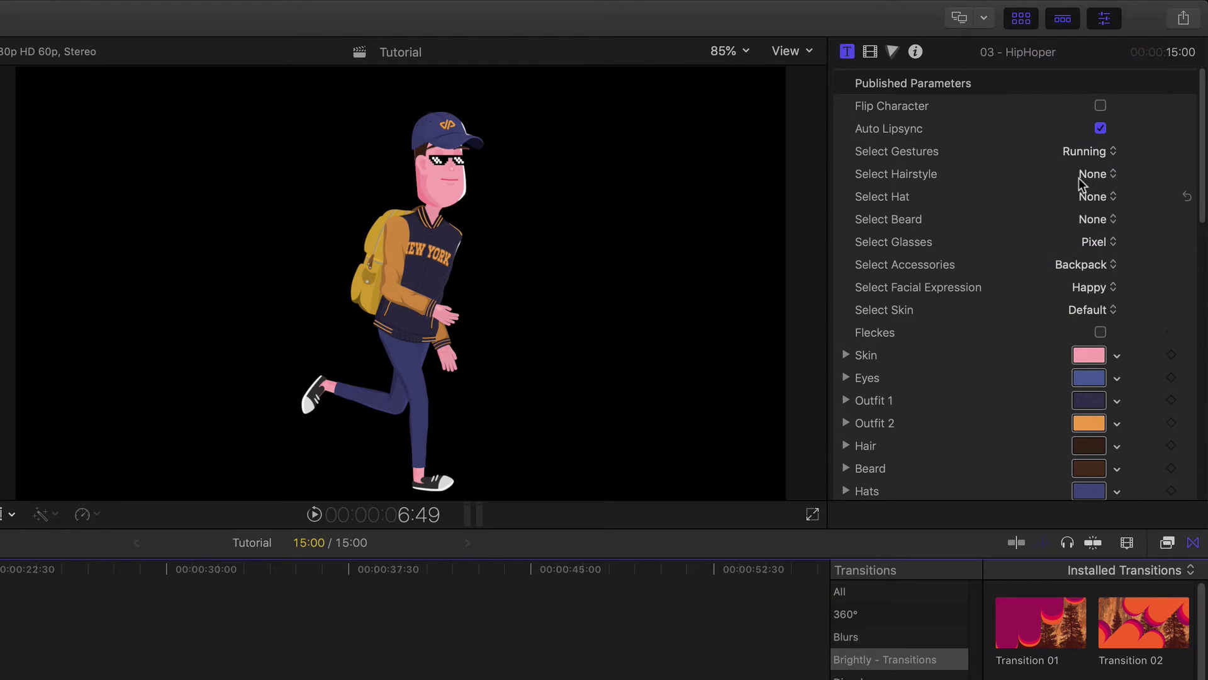
left_click(1091, 175)
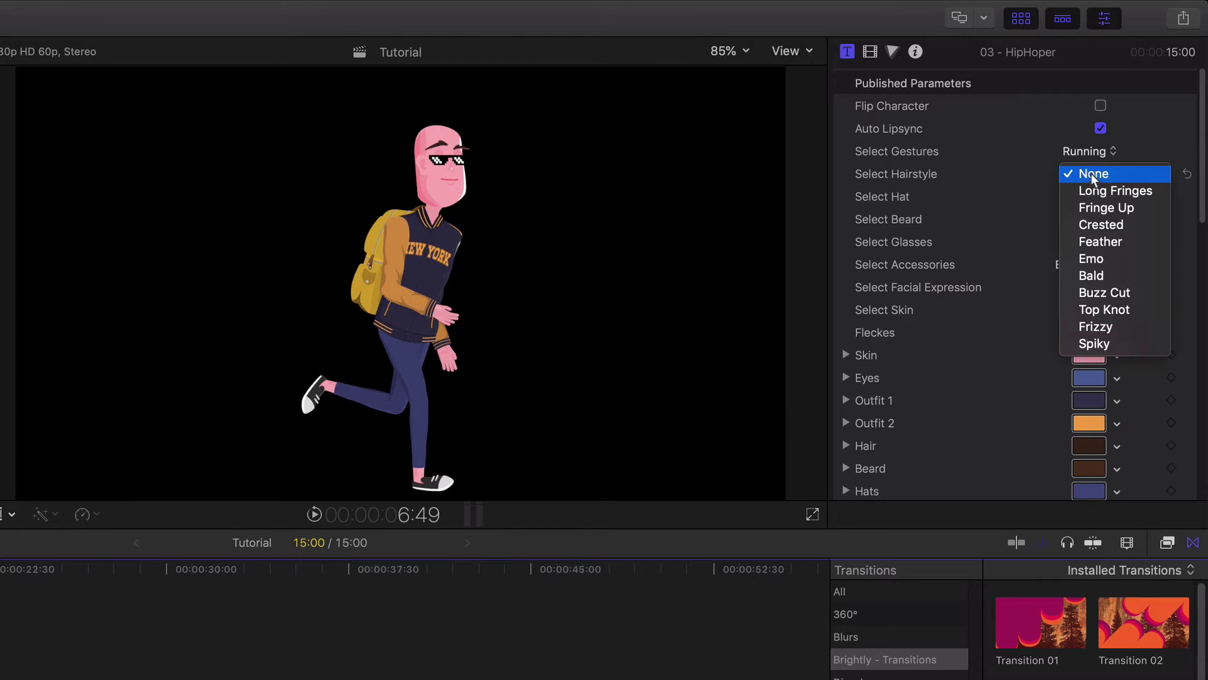
left_click(1112, 310)
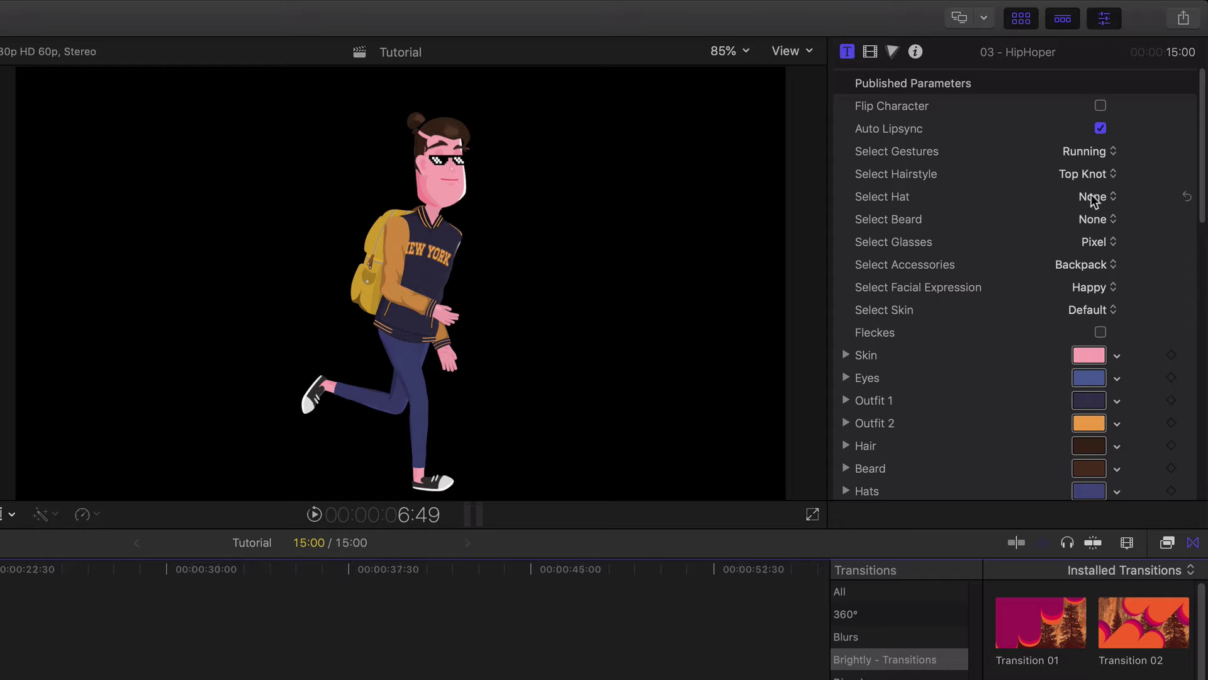
left_click(1098, 175)
left_click(1110, 74)
Step: Give the character a Short Boxed beard, Polarized glasses and an Angry expression
left_click(1092, 221)
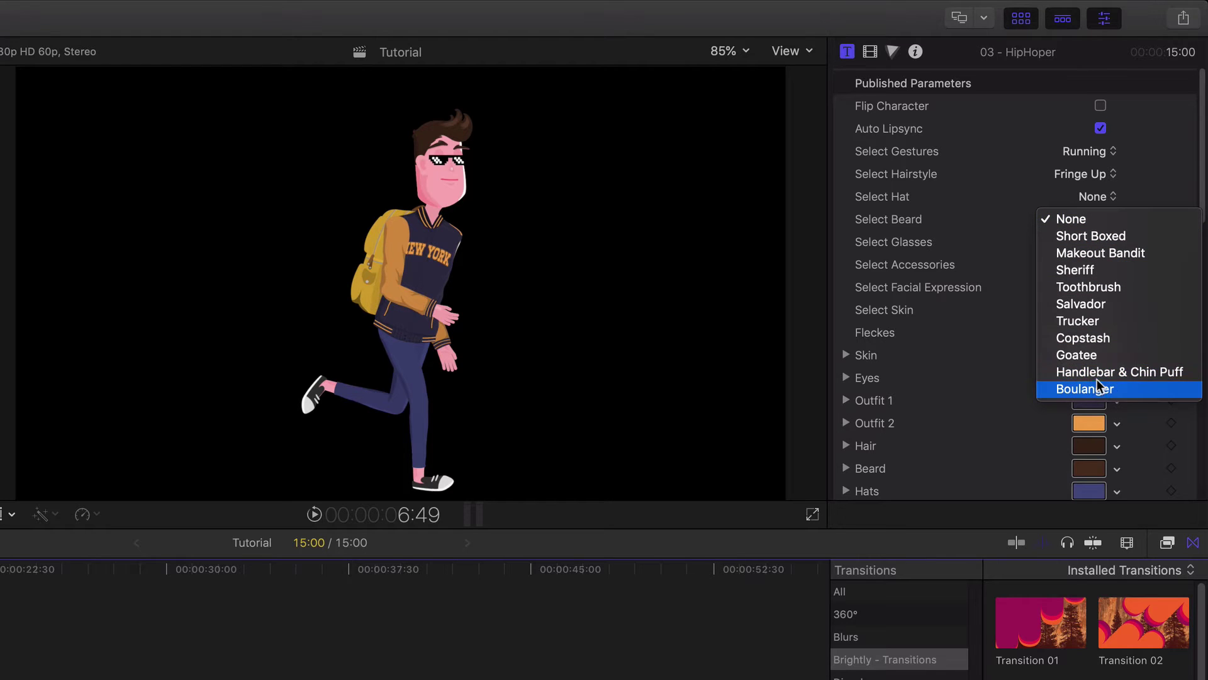
left_click(1096, 236)
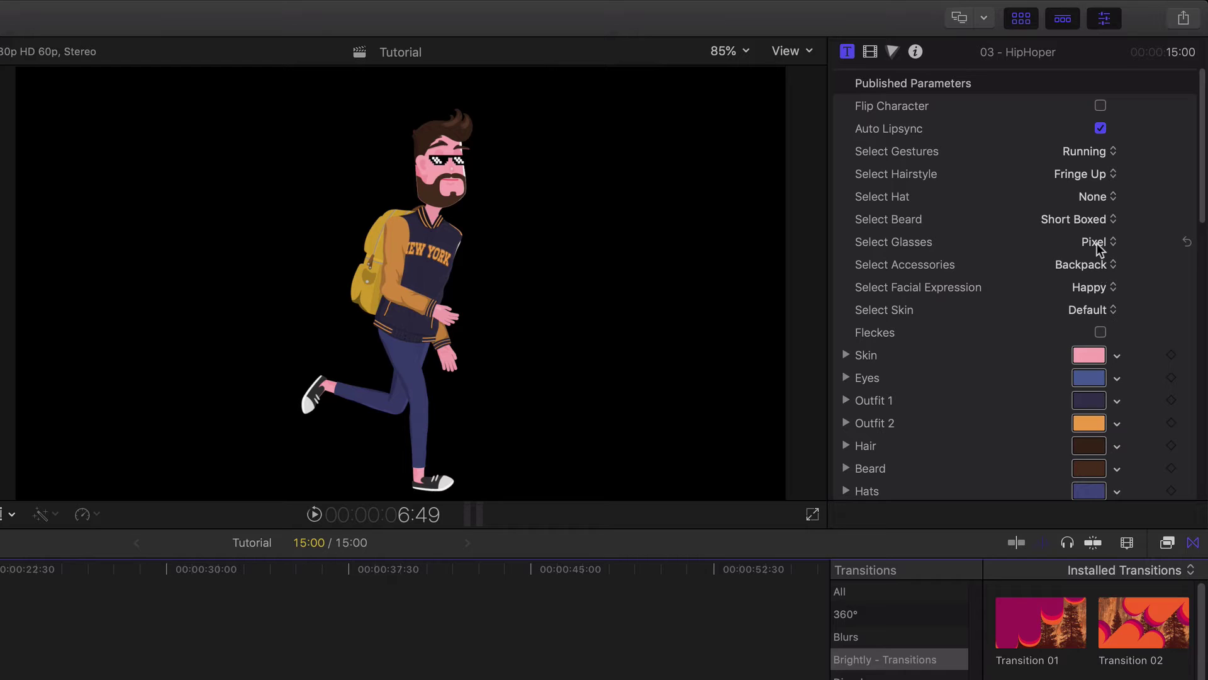
left_click(1087, 240)
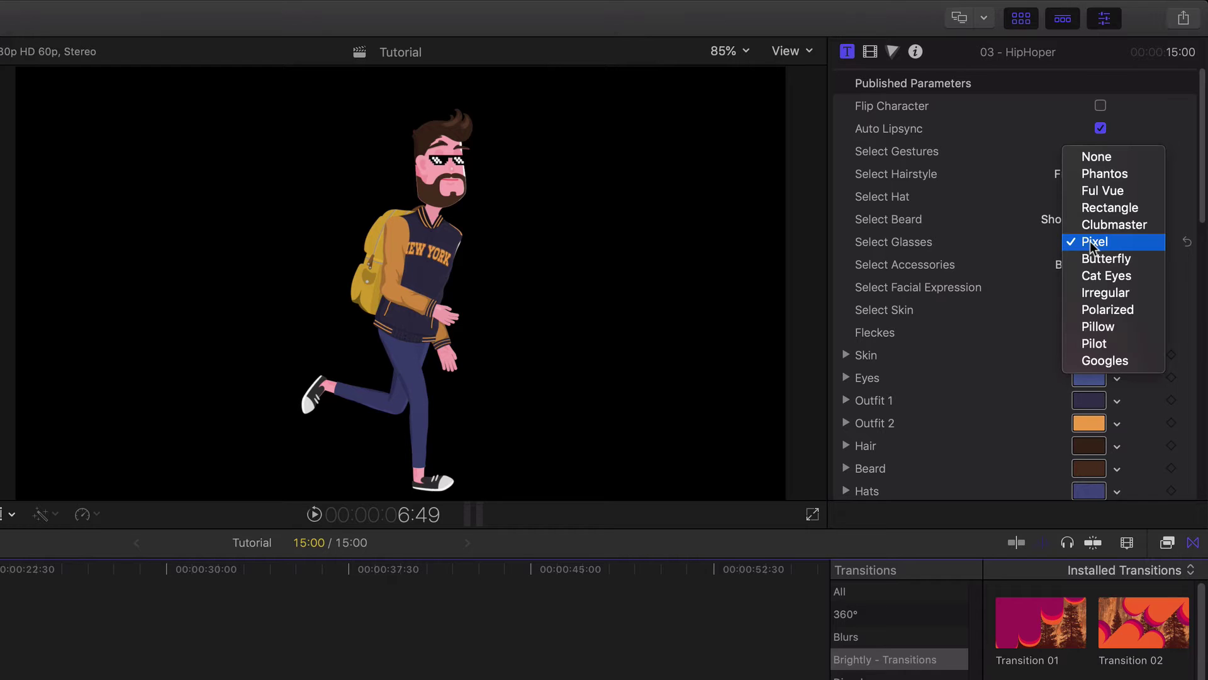
left_click(1098, 257)
left_click(1089, 242)
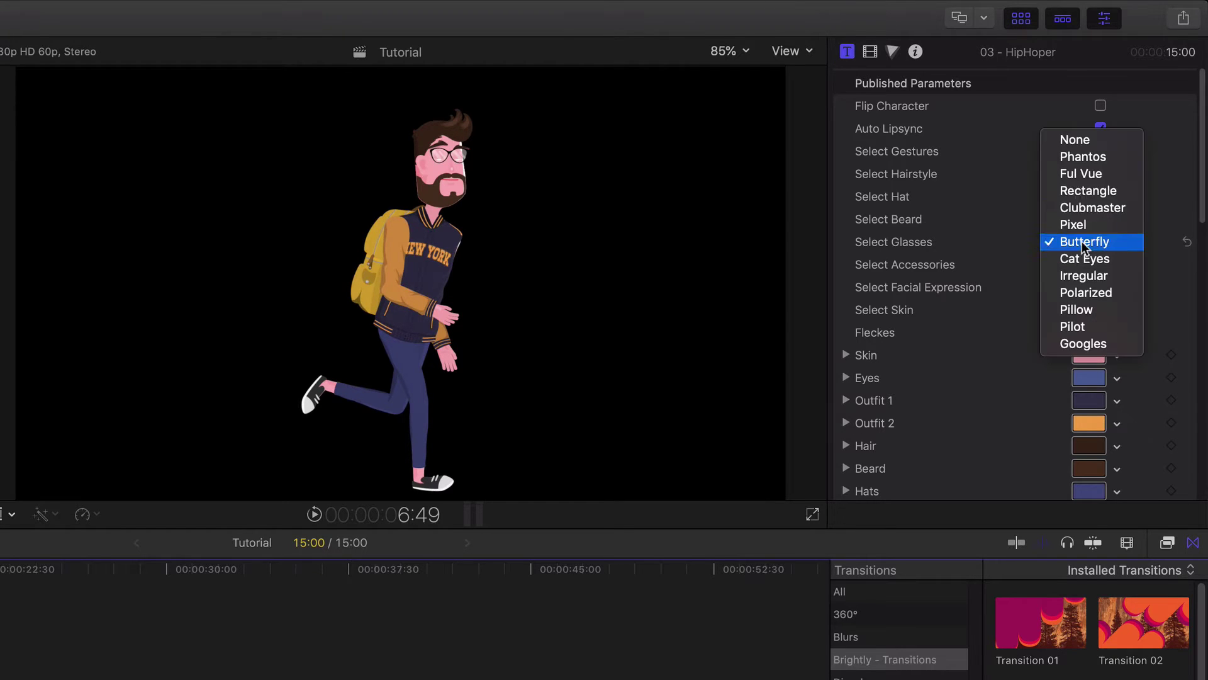
left_click(1076, 188)
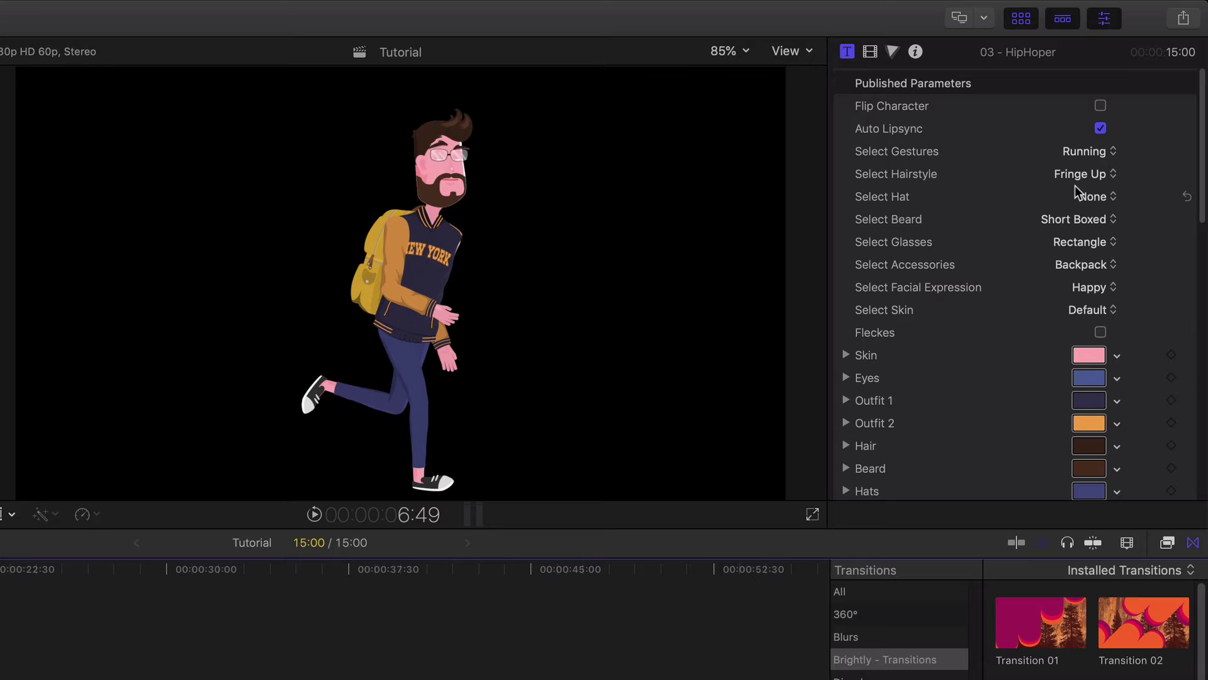
left_click(1083, 245)
left_click(1070, 344)
left_click(1087, 294)
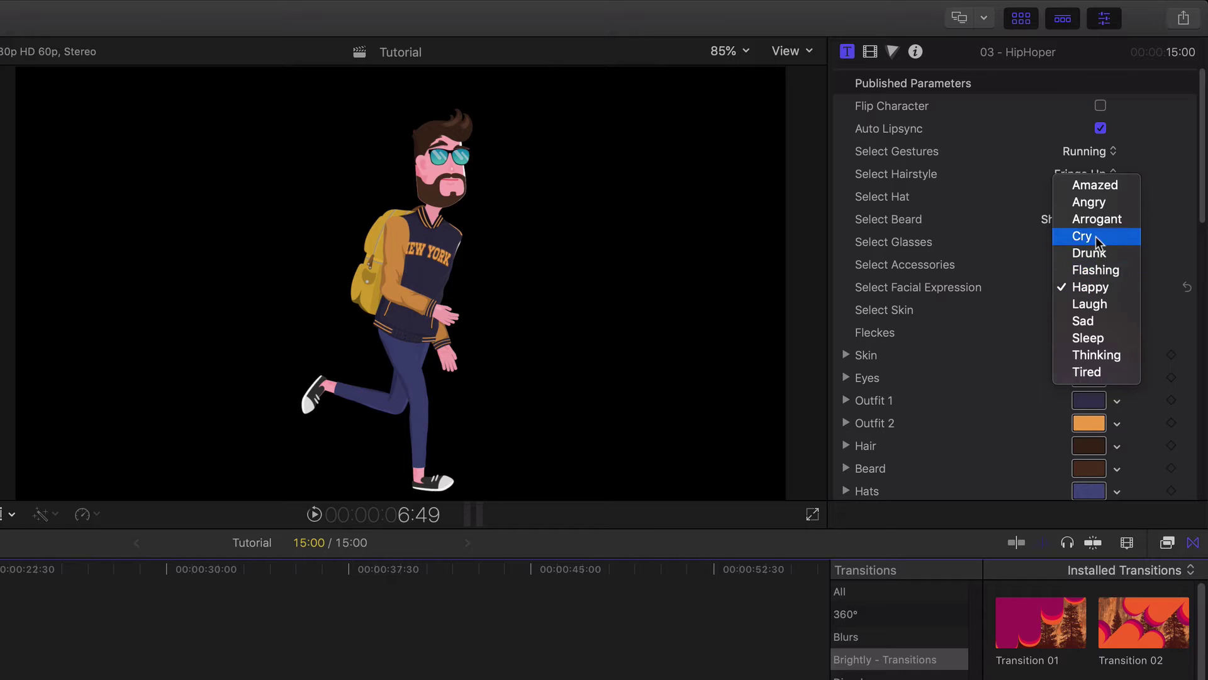
left_click(1100, 207)
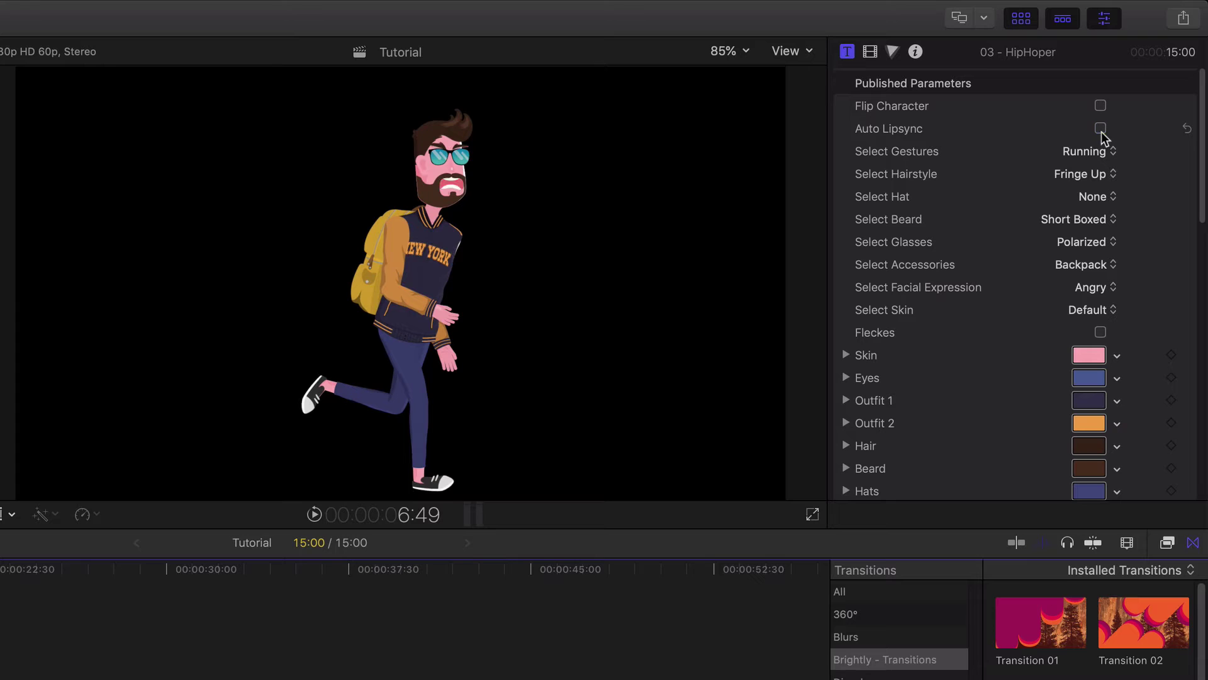
Step: Turn off Auto Lipsync and keep the Default skin after trying Zombie and Avatar skins
left_click(989, 269)
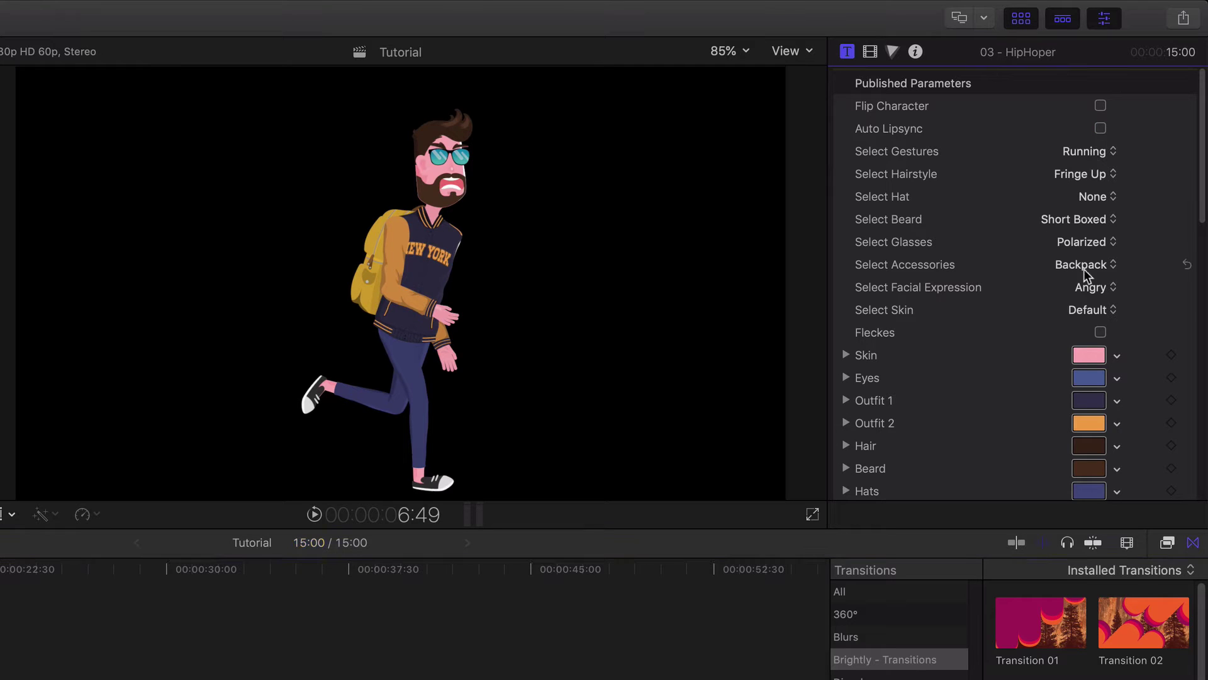
left_click(1100, 310)
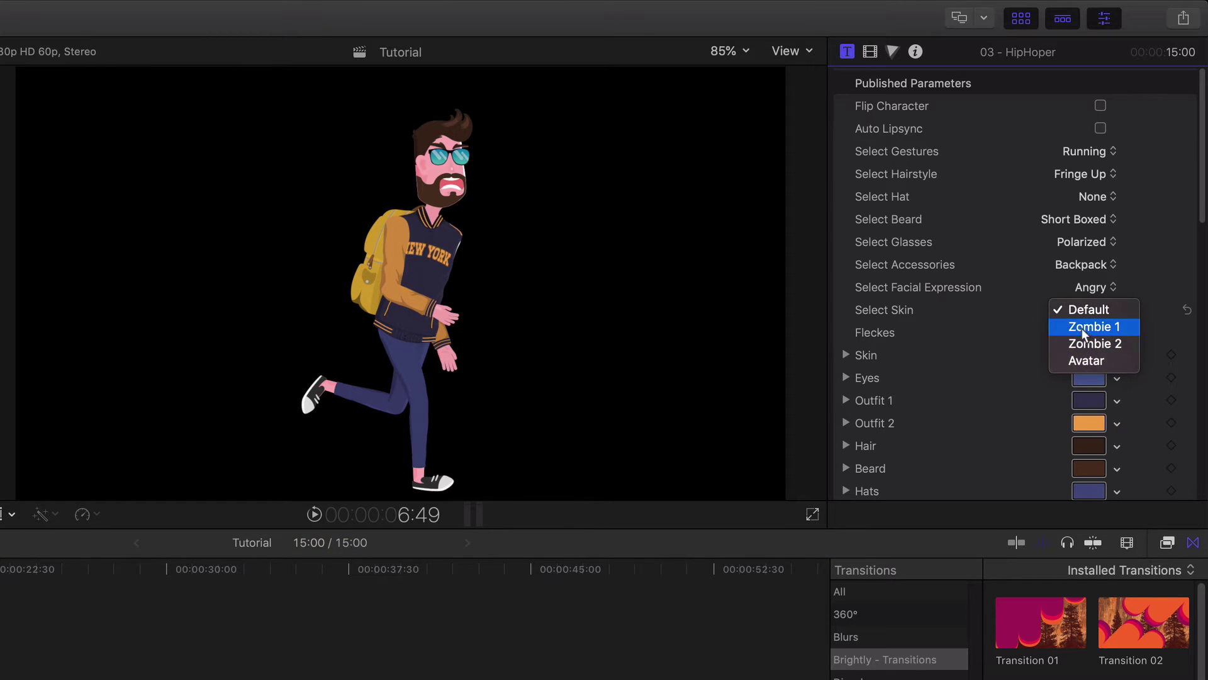
left_click(1084, 331)
left_click(1081, 314)
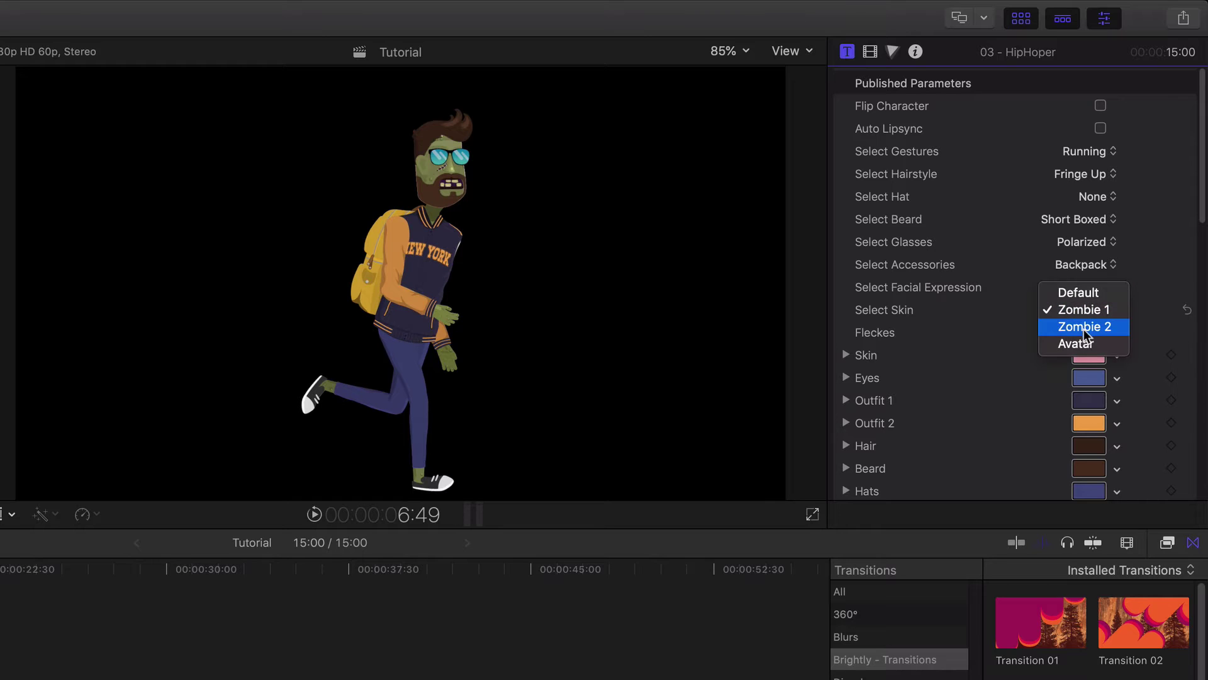
left_click(1085, 328)
left_click(1084, 320)
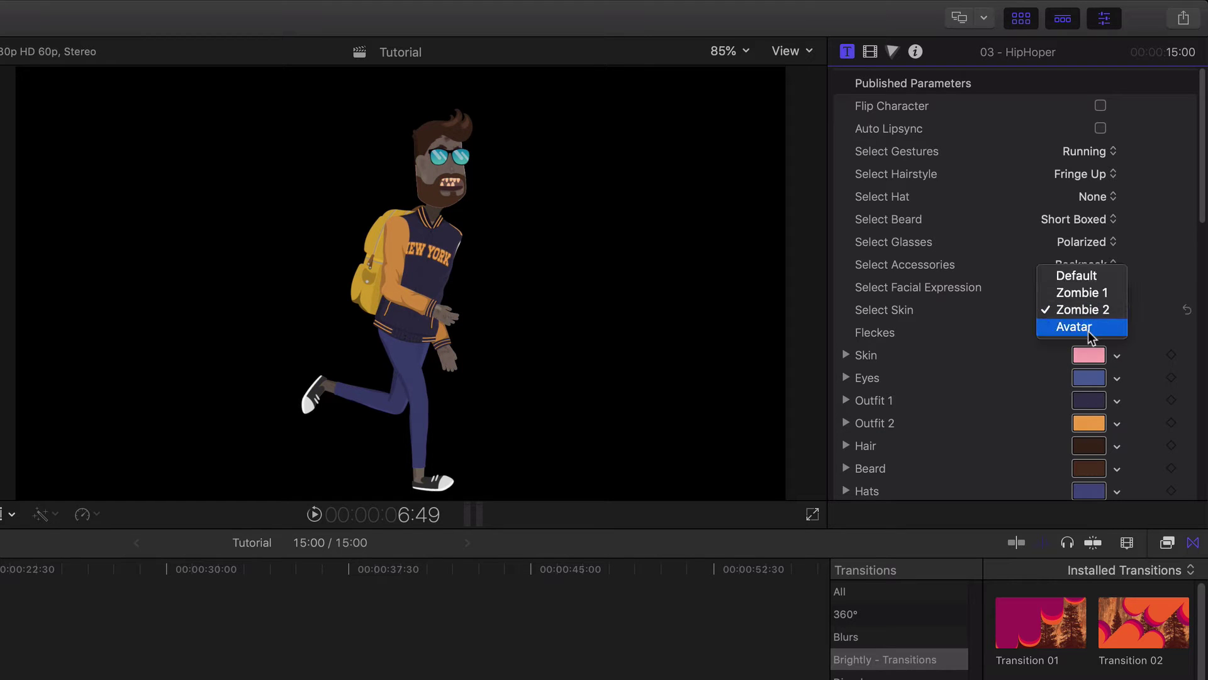
left_click(1088, 327)
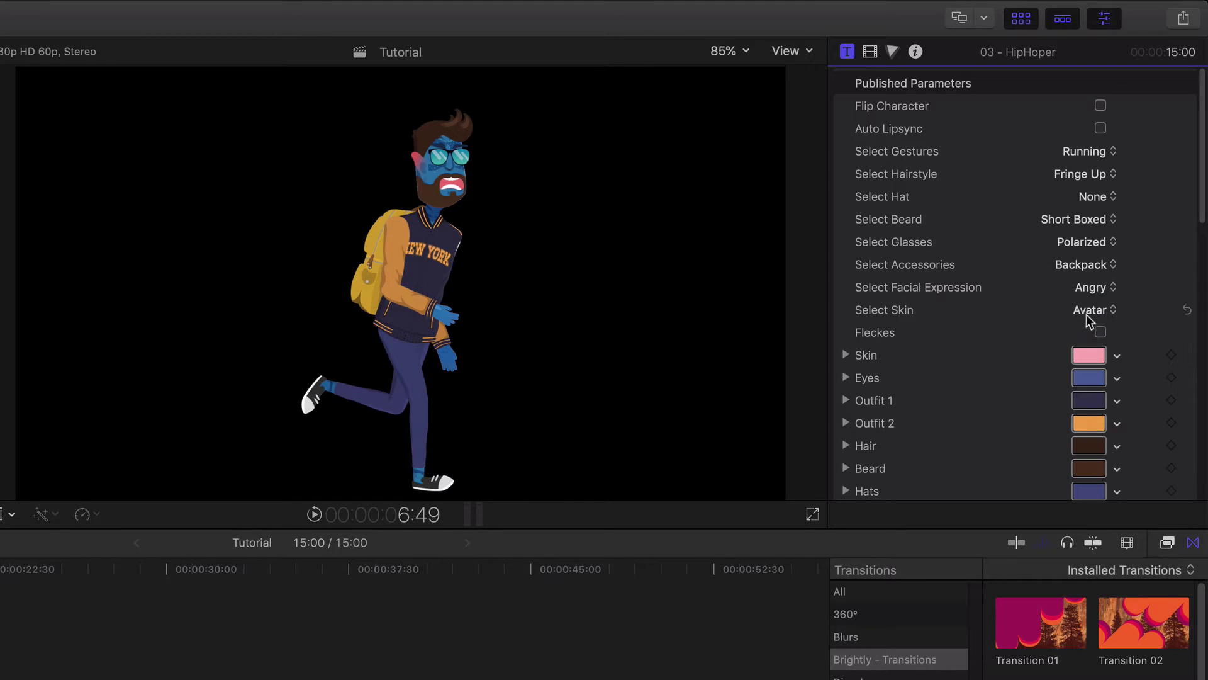
left_click(1089, 317)
left_click(1091, 257)
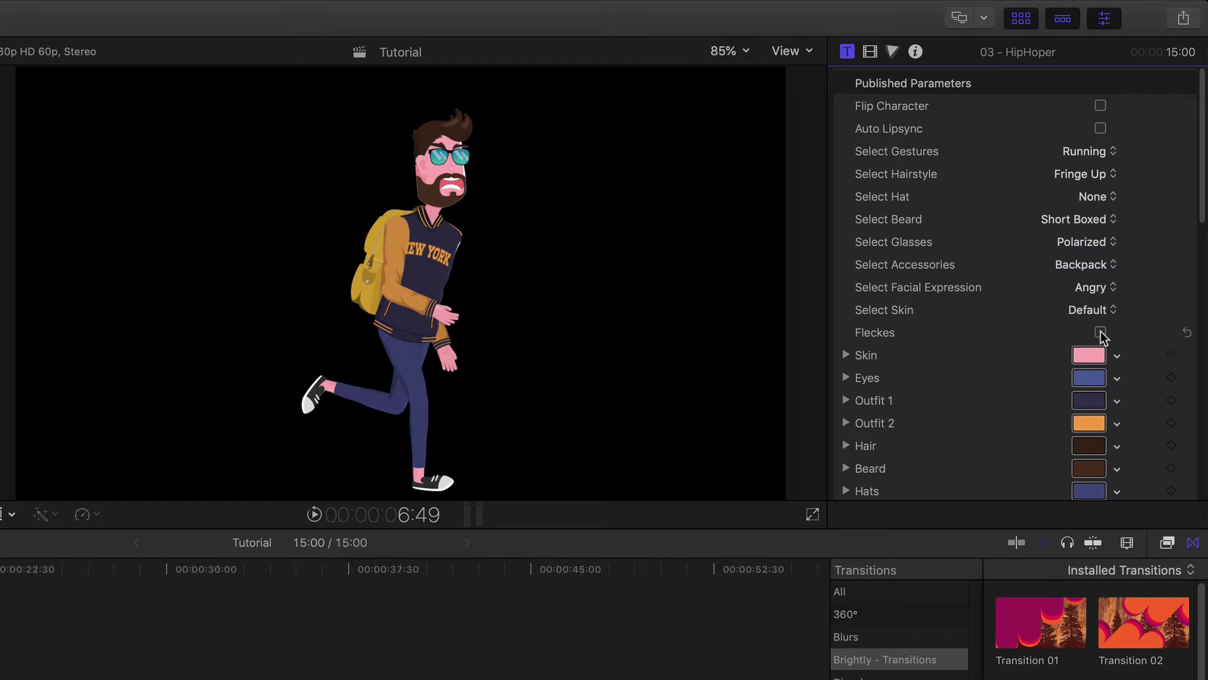
Step: Zoom the viewer to 150% on the head and darken the skin toward brown
left_click(727, 51)
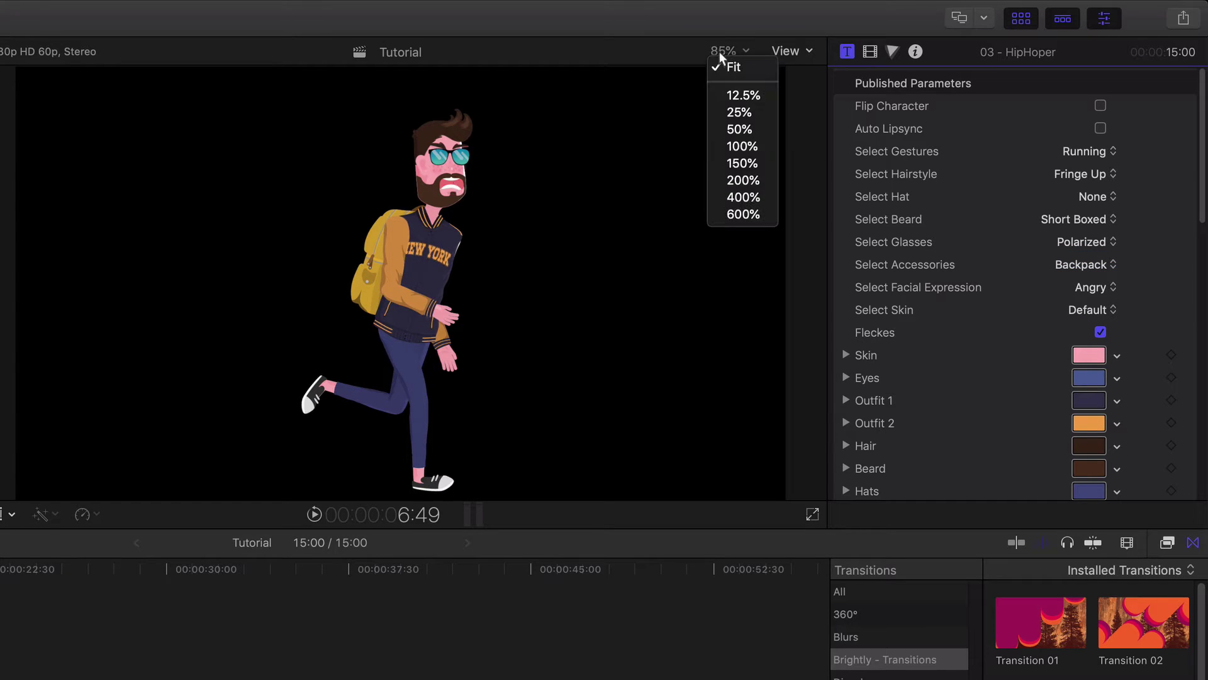
left_click(743, 147)
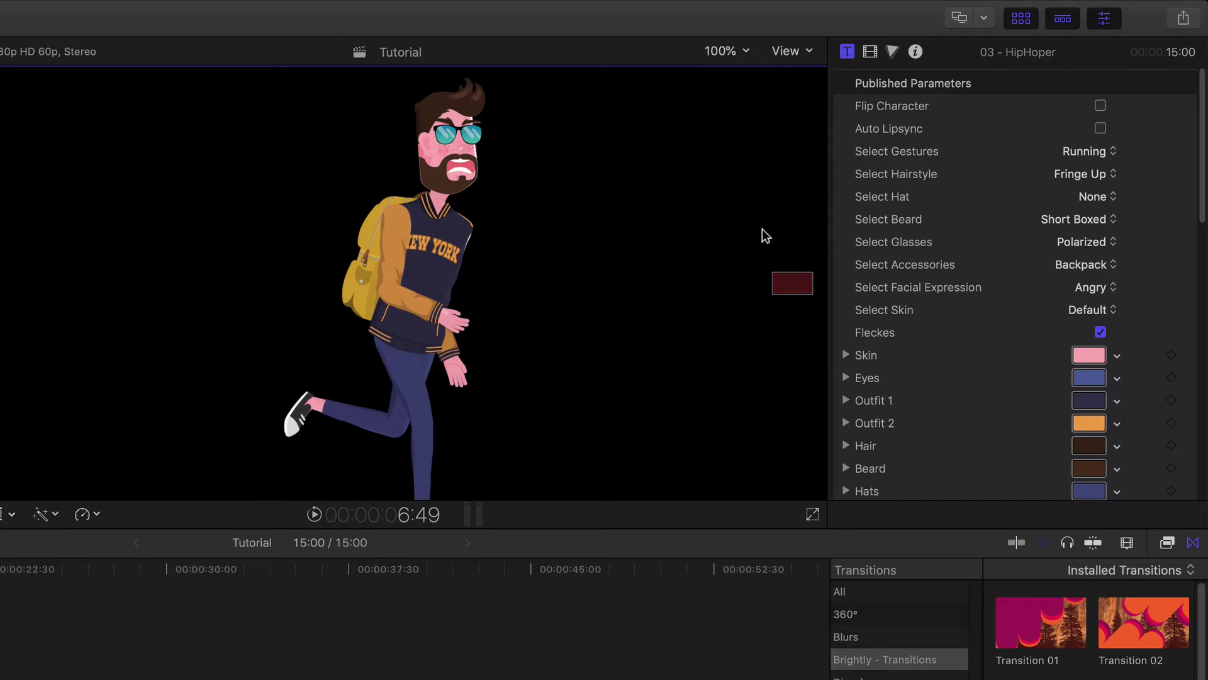
left_click(731, 55)
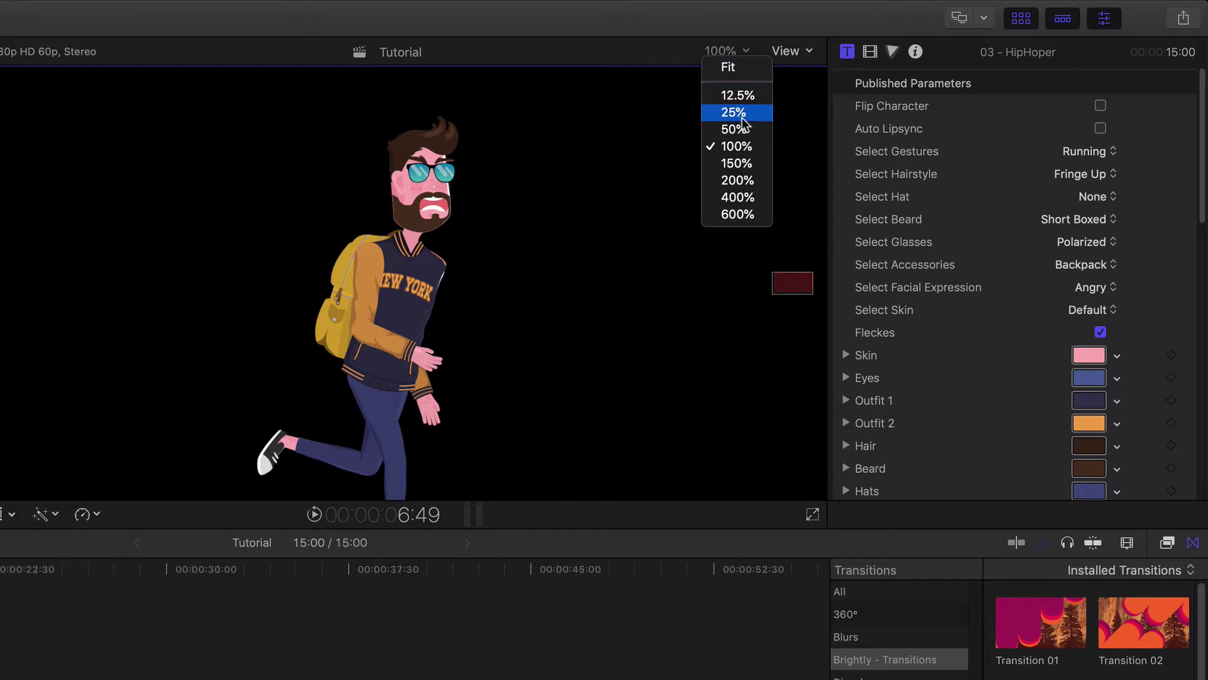
left_click(736, 164)
left_click_drag(800, 279, 799, 274)
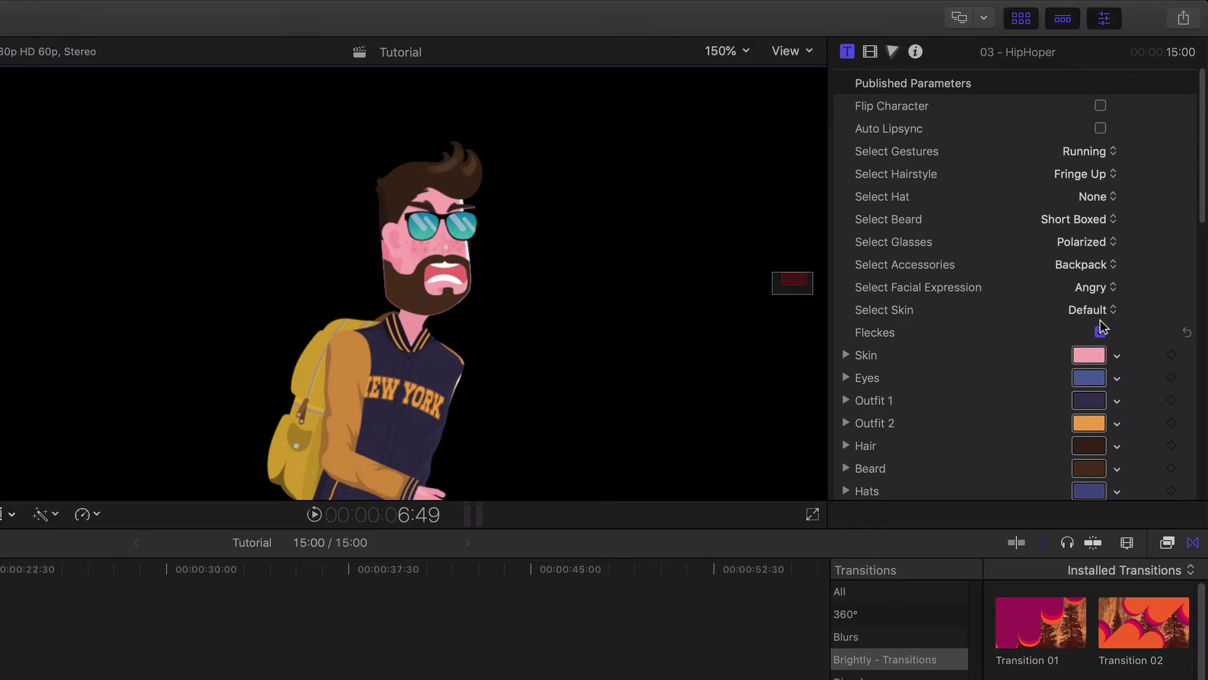
left_click(1089, 356)
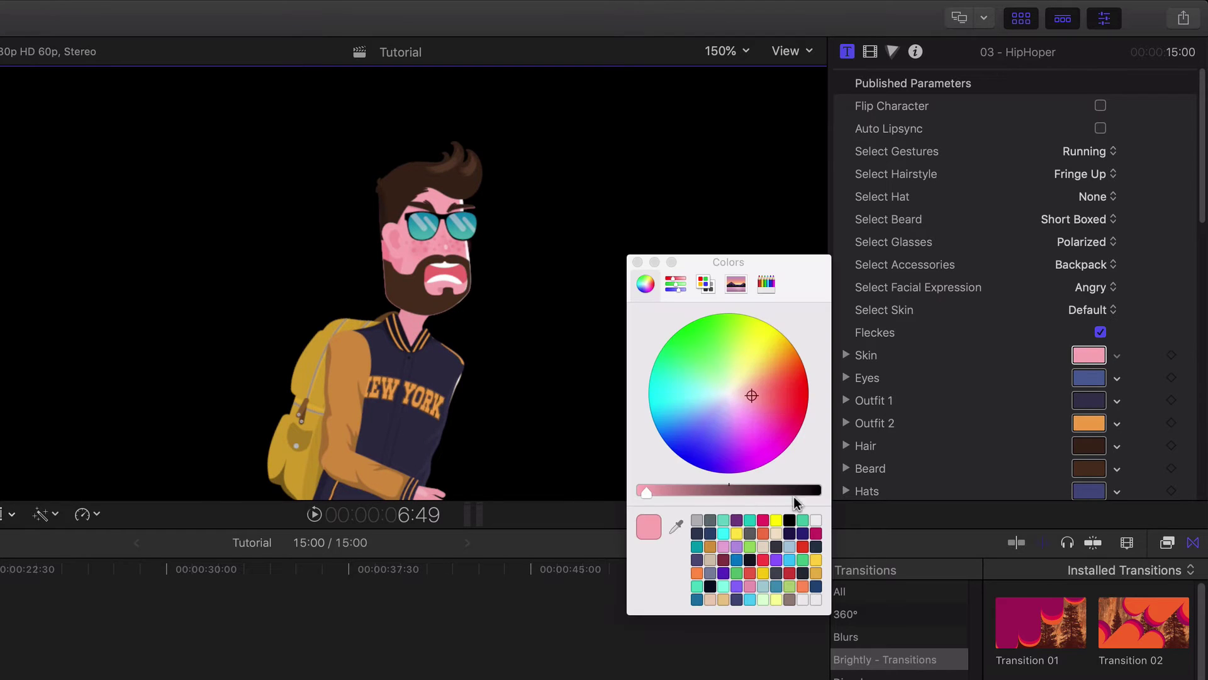
left_click_drag(798, 492, 746, 493)
left_click_drag(753, 396, 753, 389)
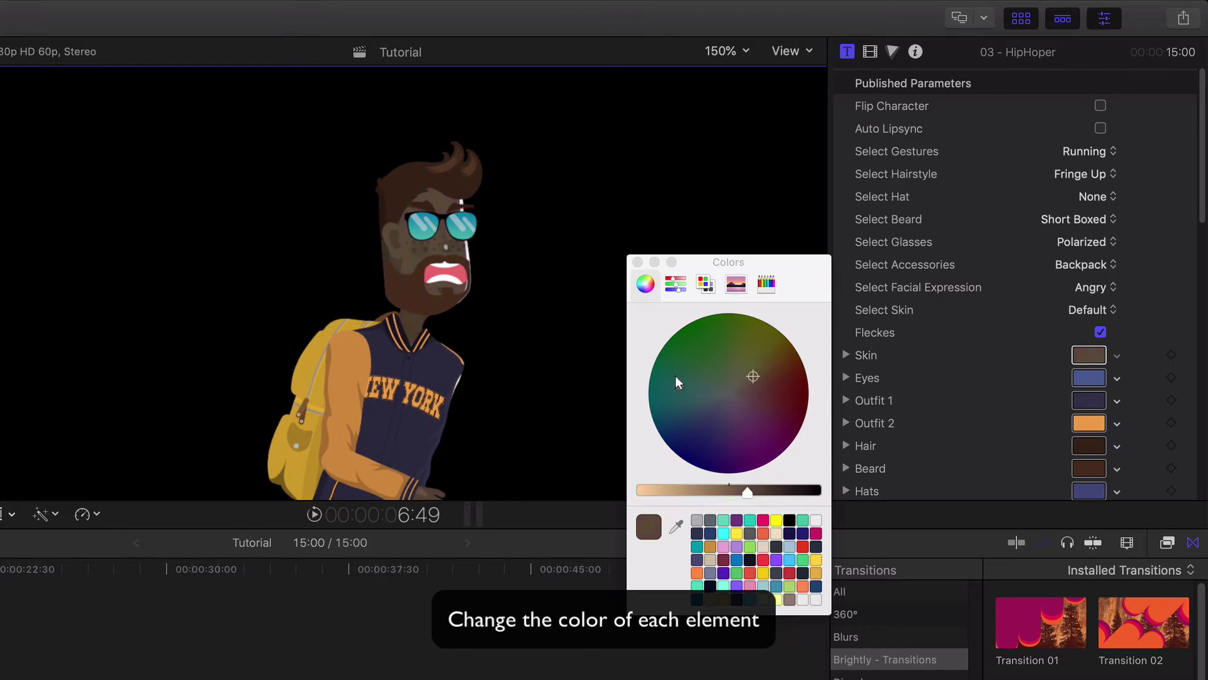
left_click(638, 261)
scroll(1087, 348, "down", 2)
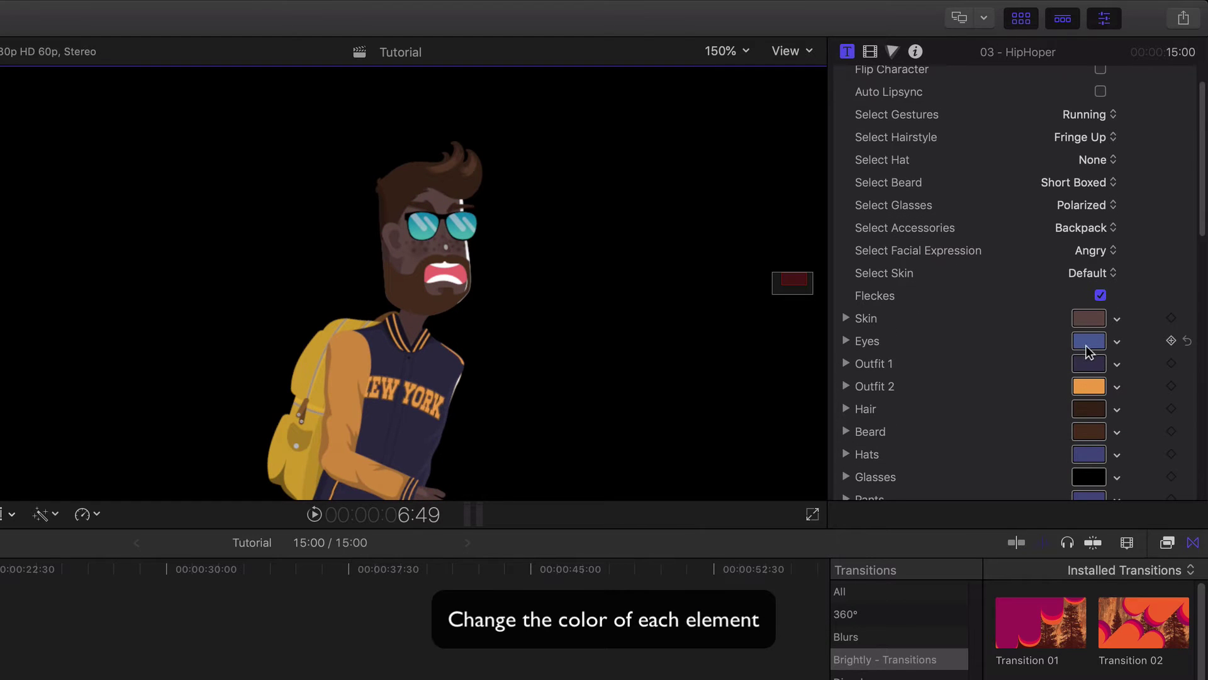
Step: Remove the glasses and set the eye colour to dark grey
left_click(1082, 203)
left_click(1074, 50)
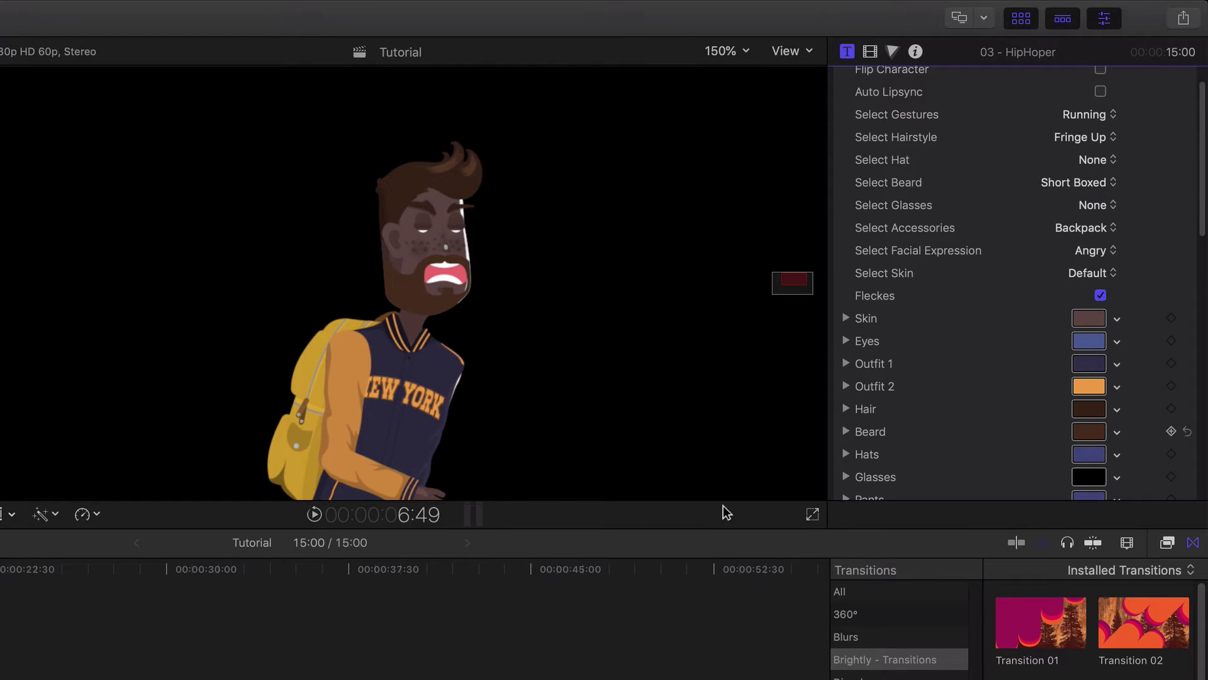
left_click(1088, 345)
left_click(736, 523)
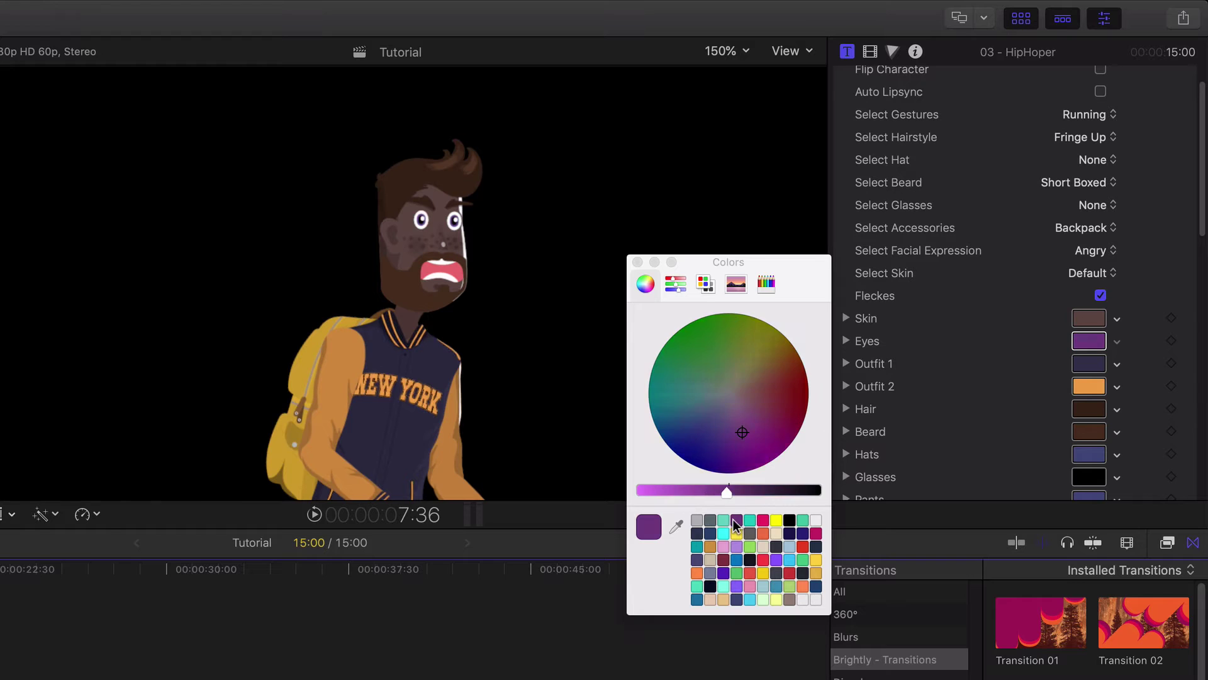
left_click(725, 523)
left_click(711, 547)
left_click(711, 521)
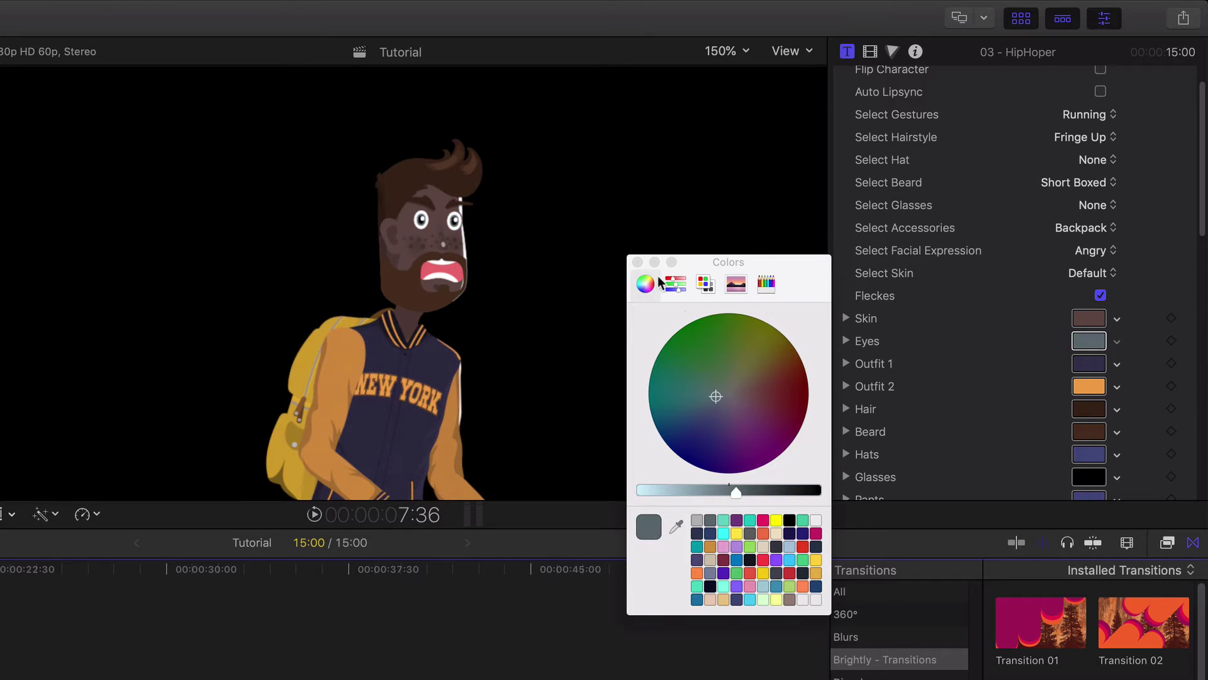
Step: Colour Outfit 1, the jacket body, navy
left_click(1089, 364)
left_click(752, 570)
left_click(737, 572)
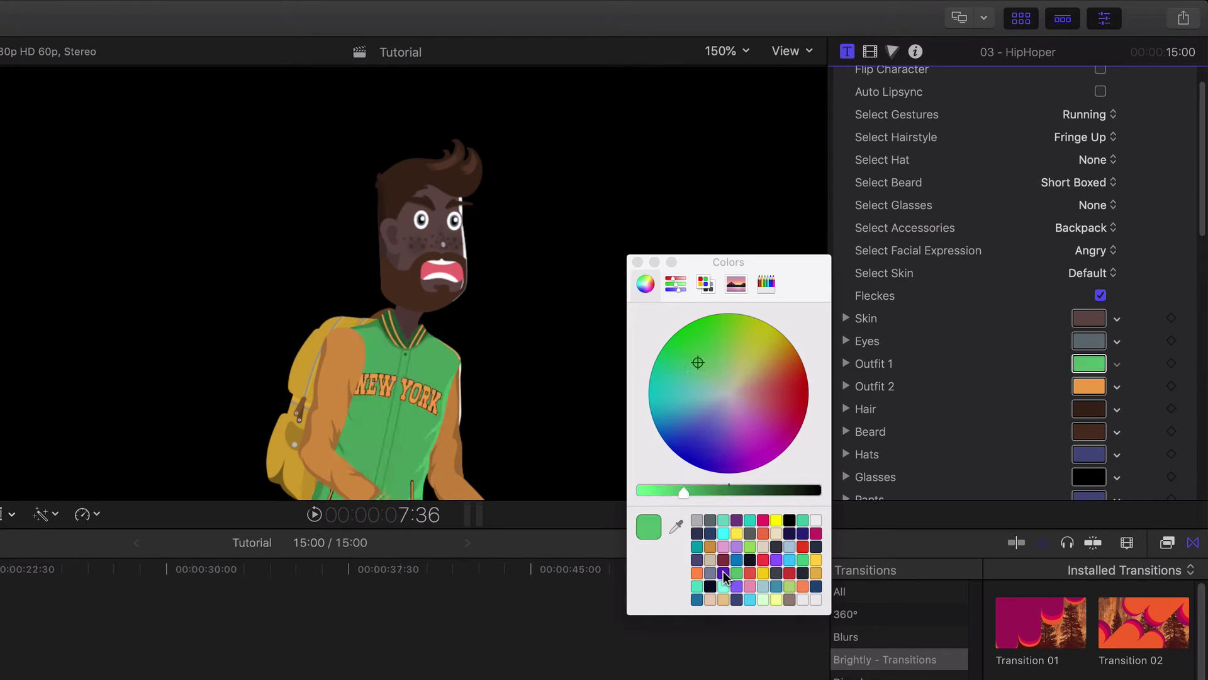
left_click(722, 575)
left_click(696, 560)
left_click(696, 560)
scroll(1005, 405, "down", 2)
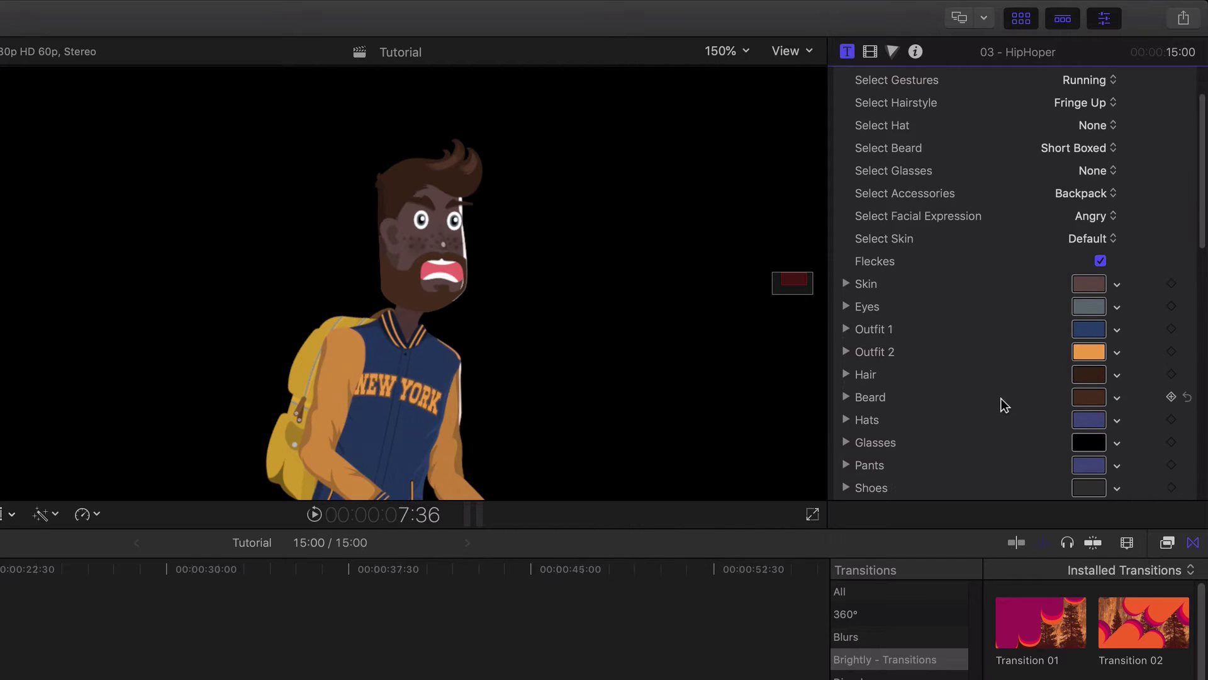
Step: Colour Outfit 2, the jacket sleeves, yellow
left_click(1089, 351)
left_click(762, 520)
left_click(723, 534)
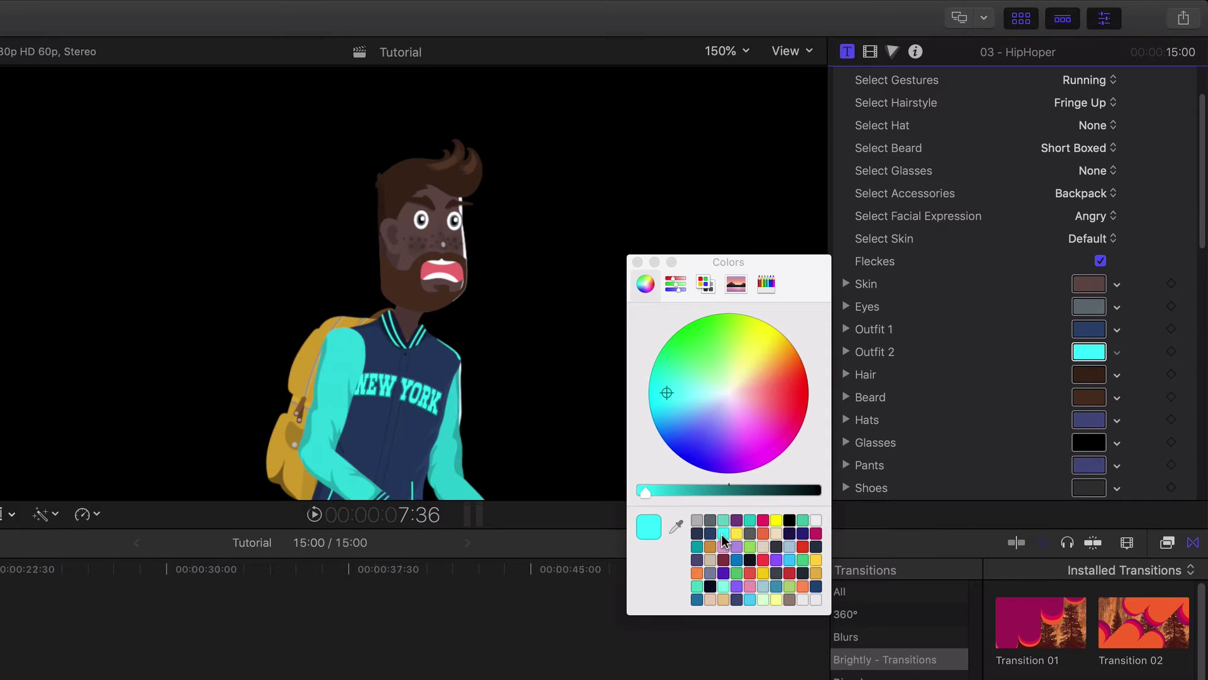
left_click(698, 534)
left_click(736, 534)
left_click(655, 313)
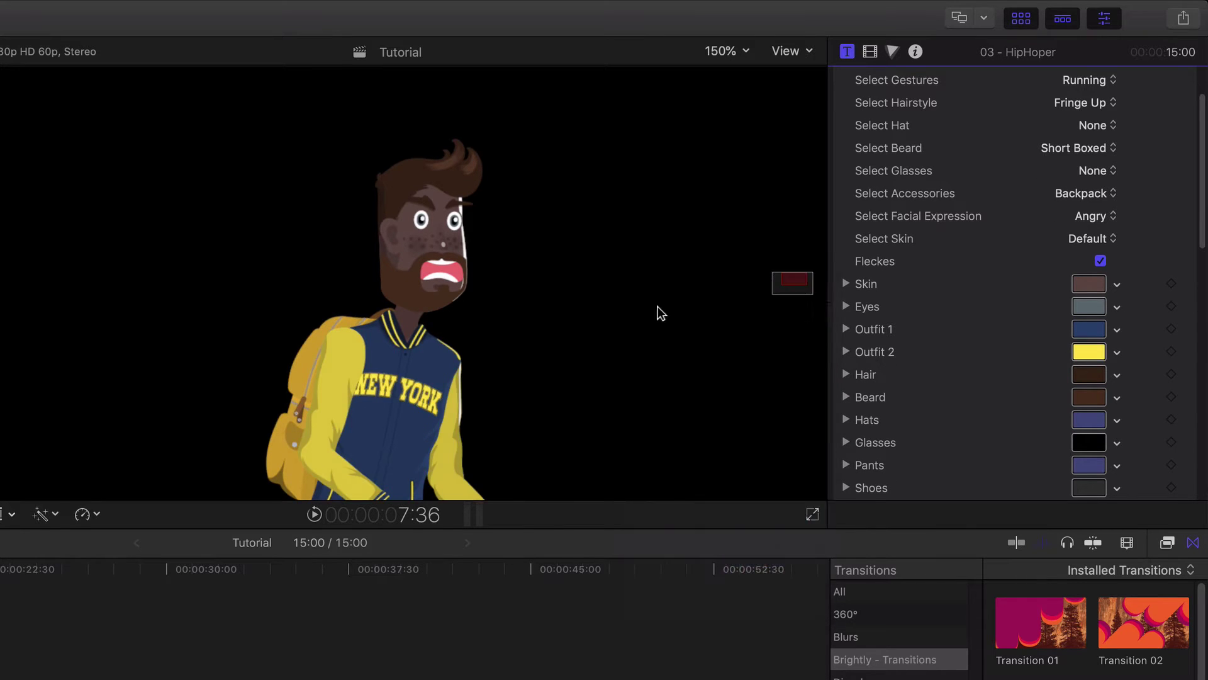
scroll(1080, 340, "down", 2)
Step: Set both the hair and beard colours to near-black
left_click(1080, 340)
left_click_drag(774, 490, 808, 490)
left_click(740, 390)
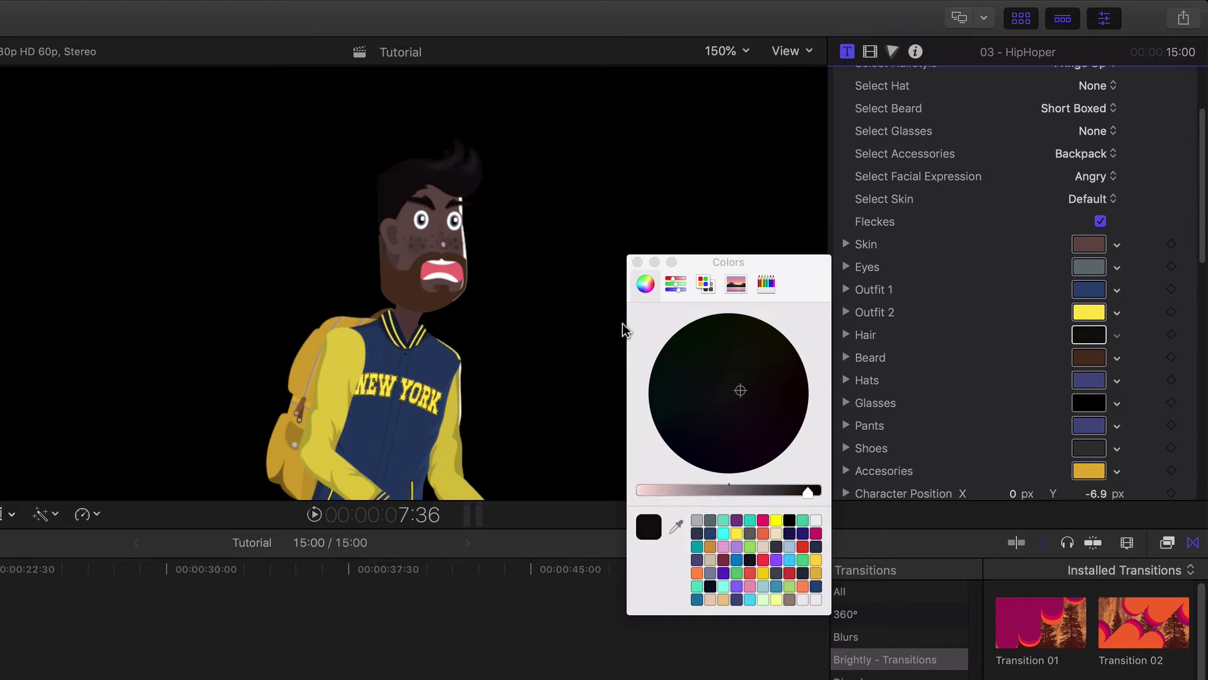
left_click(1089, 357)
left_click(736, 533)
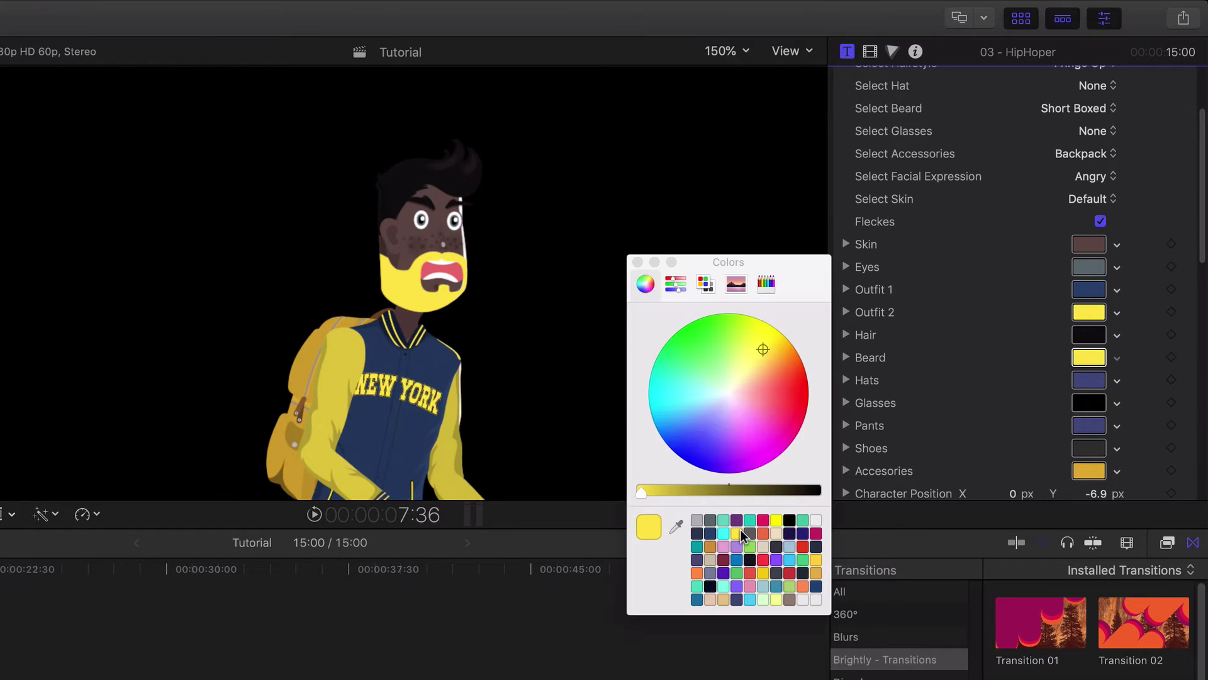
left_click(802, 491)
left_click(737, 391)
left_click(637, 262)
scroll(936, 319, "down", 4)
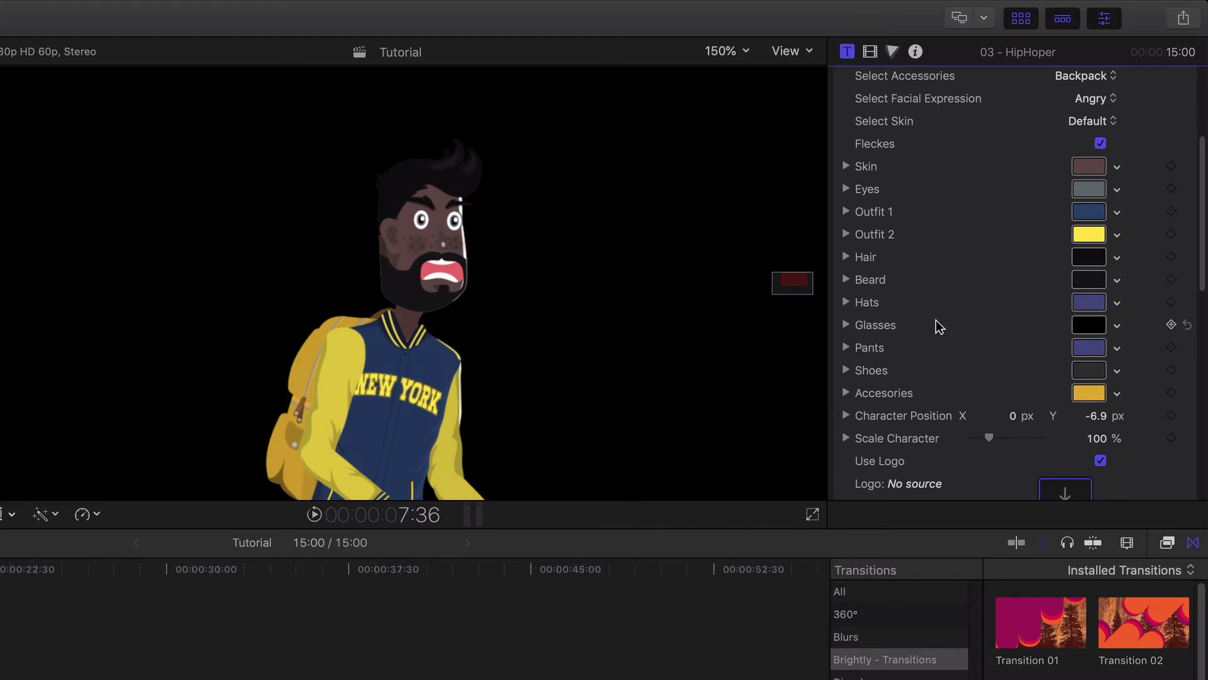
scroll(1043, 235, "up", 5)
Step: Give the character a navy Baseball Cap
left_click(1094, 148)
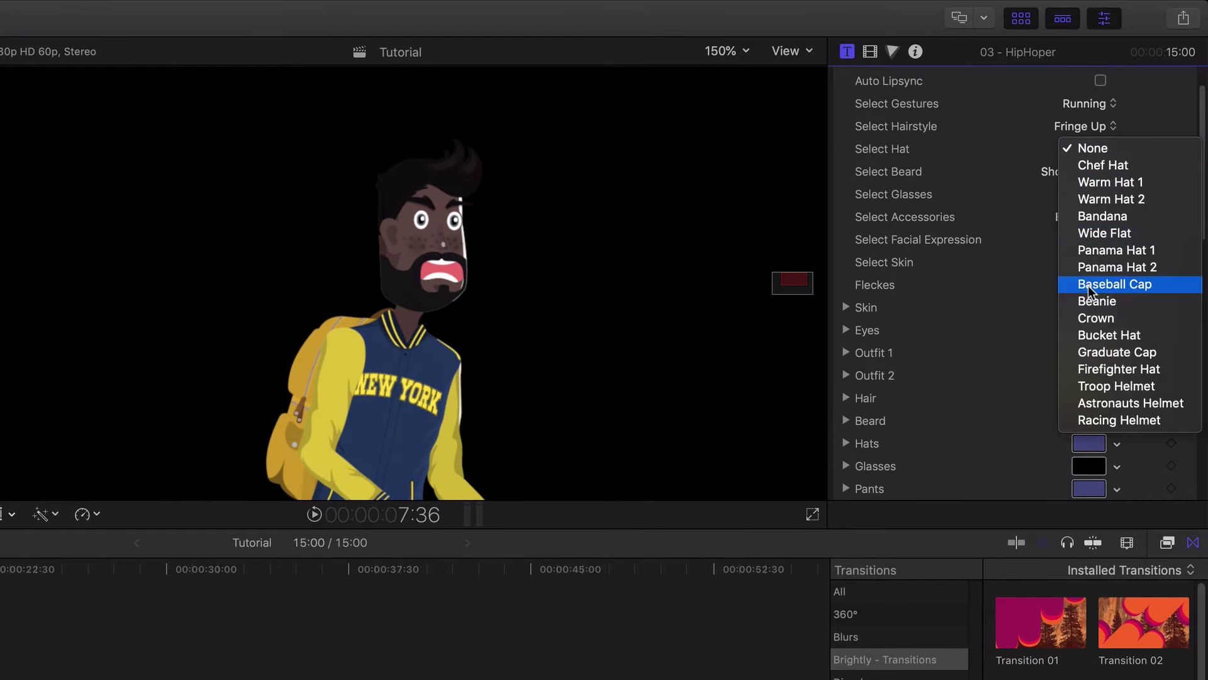
left_click(1095, 281)
scroll(919, 374, "down", 5)
left_click(1098, 284)
left_click(753, 533)
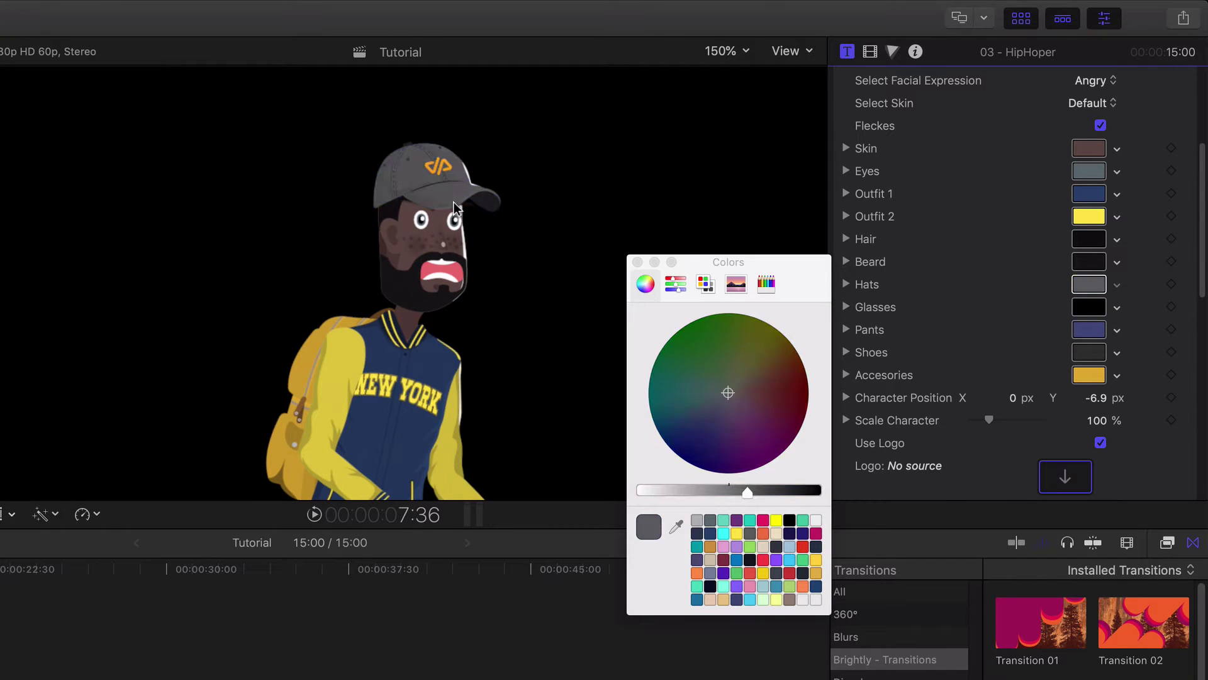
left_click(708, 533)
left_click(637, 262)
scroll(928, 226, "down", 3)
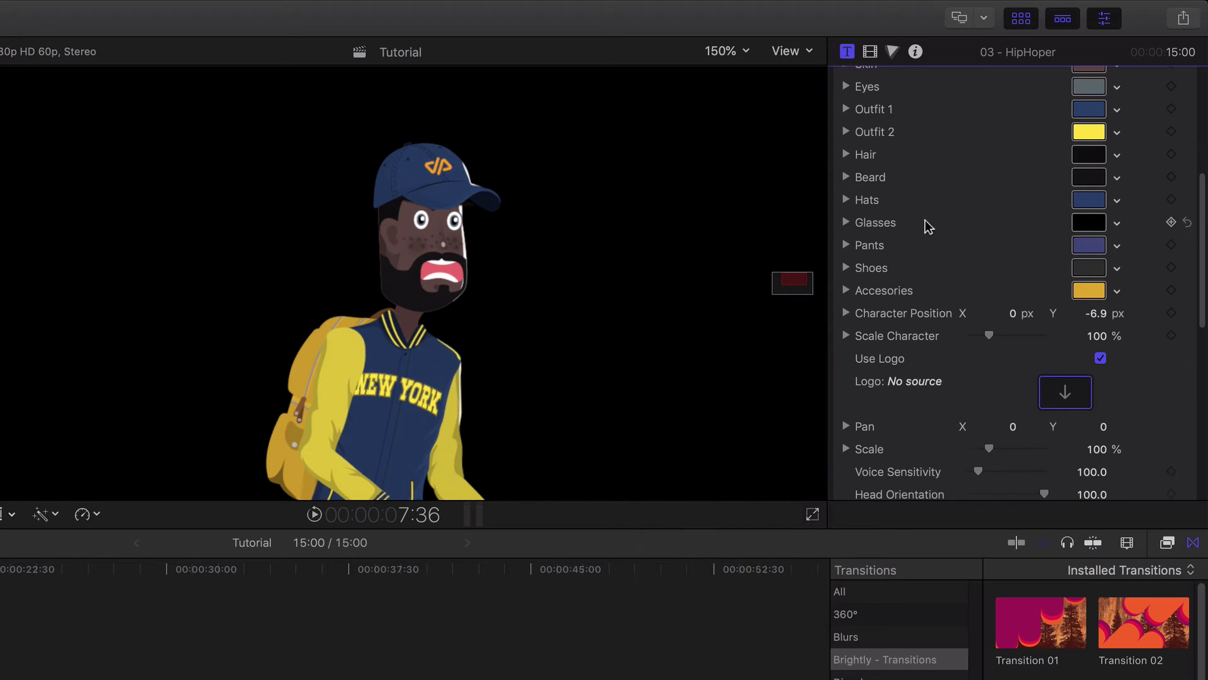
scroll(1079, 252, "up", 7)
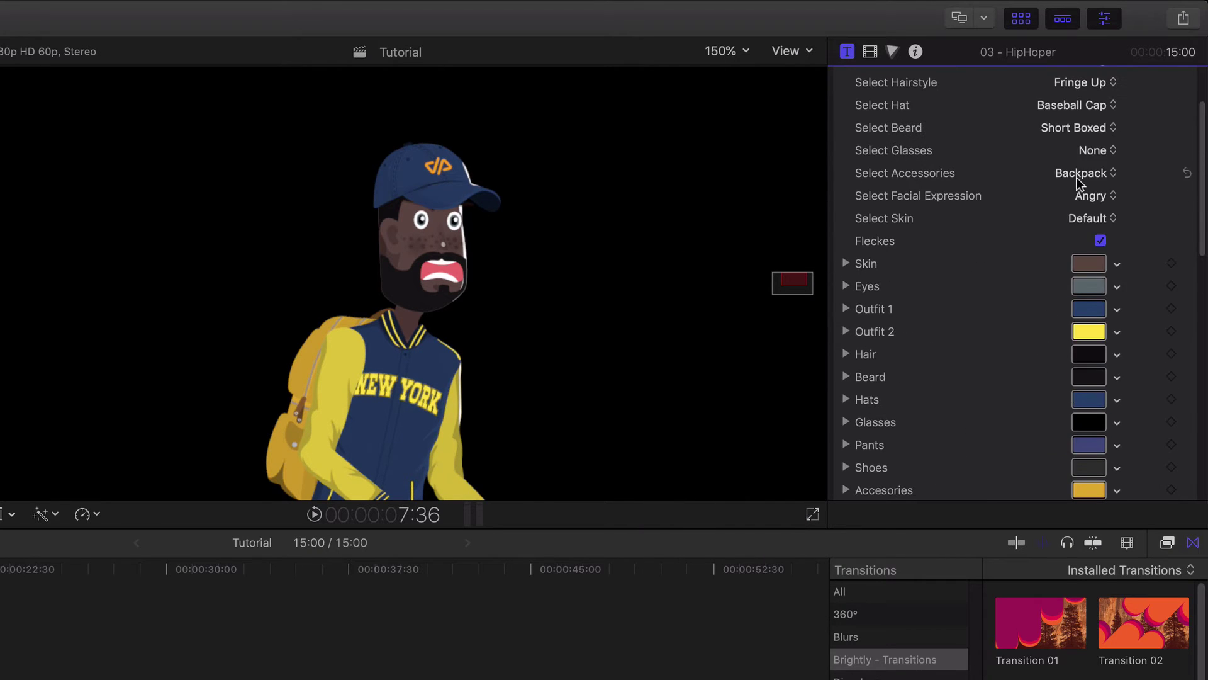
Step: Swap the backpack for a red Katana and set Character Position X to -2.9 px
left_click(1078, 171)
left_click(1067, 224)
scroll(1127, 397, "down", 5)
left_click(1088, 349)
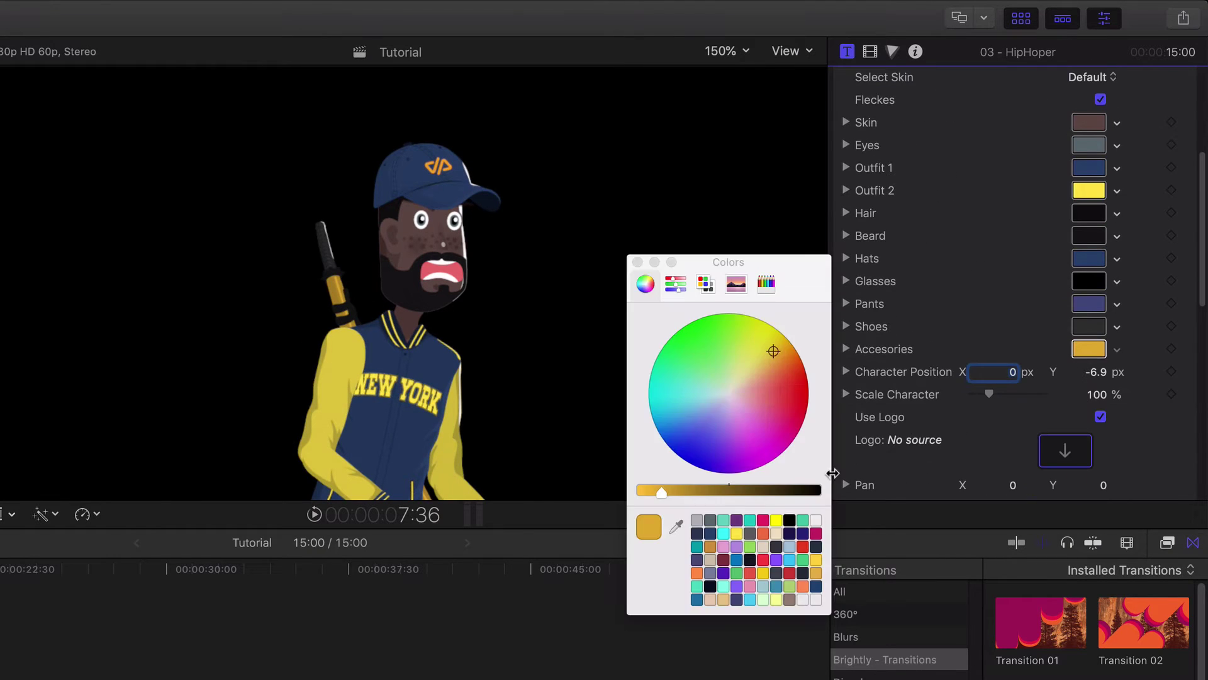
left_click_drag(782, 397, 800, 394)
left_click_drag(648, 492, 690, 492)
left_click(637, 262)
scroll(944, 296, "down", 5)
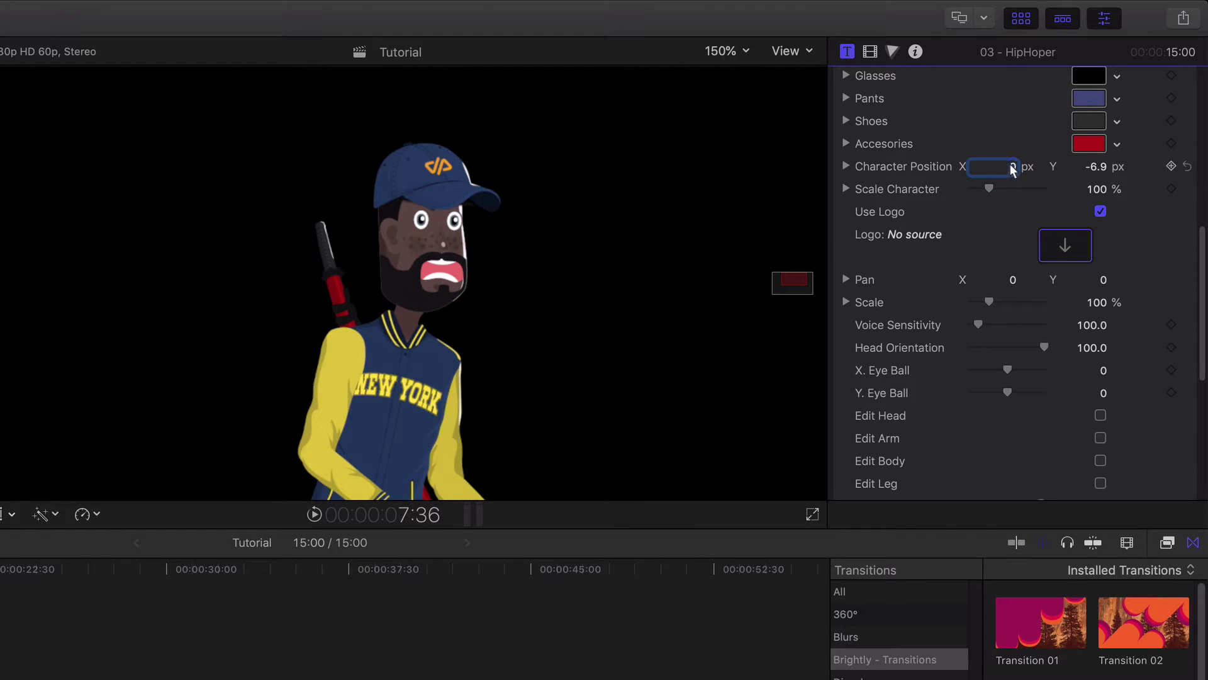
left_click_drag(1013, 170, 1089, 172)
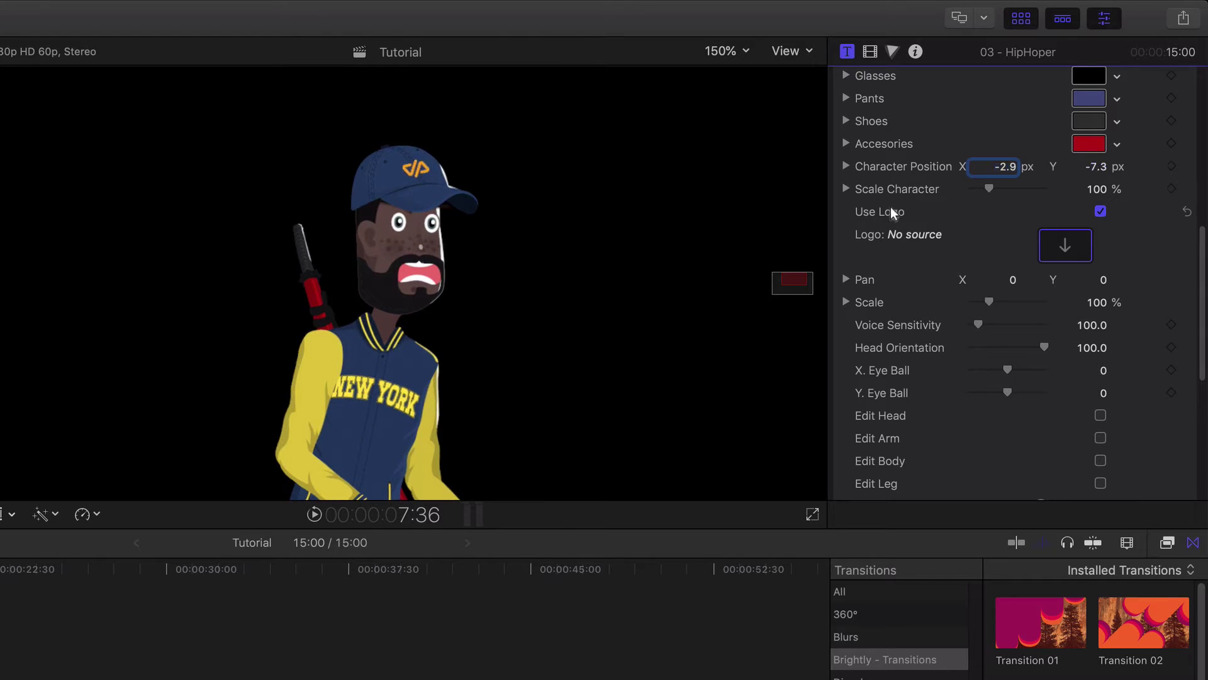
scroll(944, 210, "down", 2)
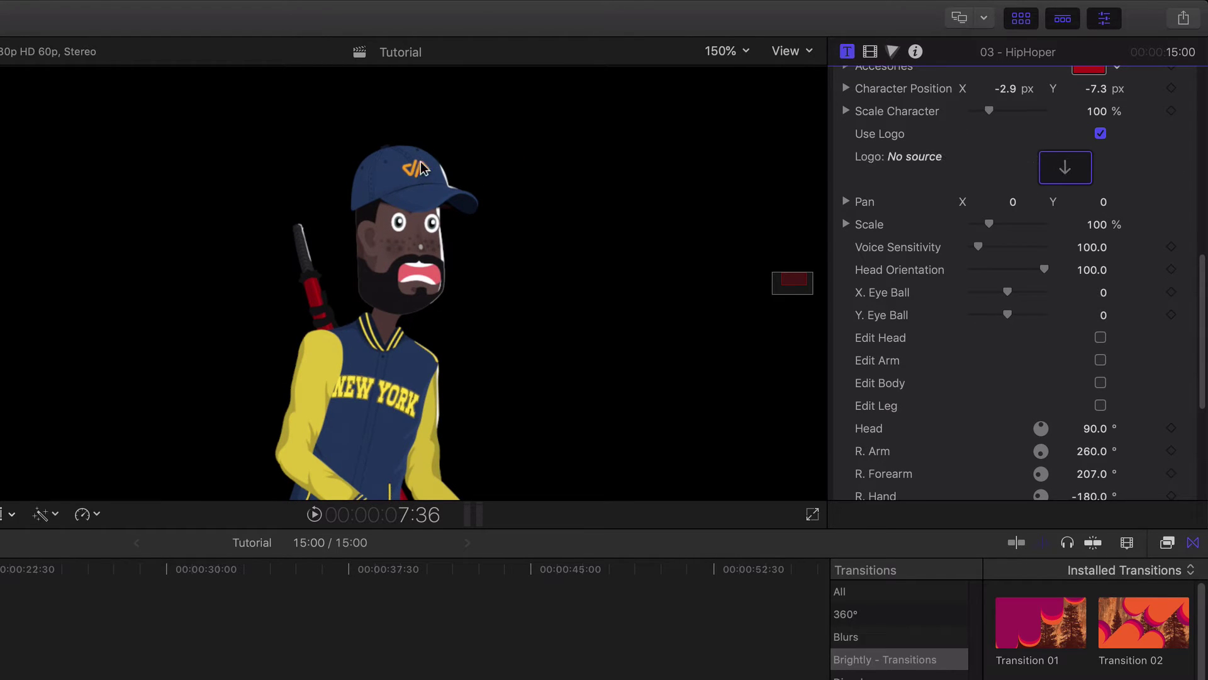
Step: Apply the envato_logo clip to the cap through the Logo drop zone
left_click(1100, 133)
left_click(1100, 134)
left_click(1065, 167)
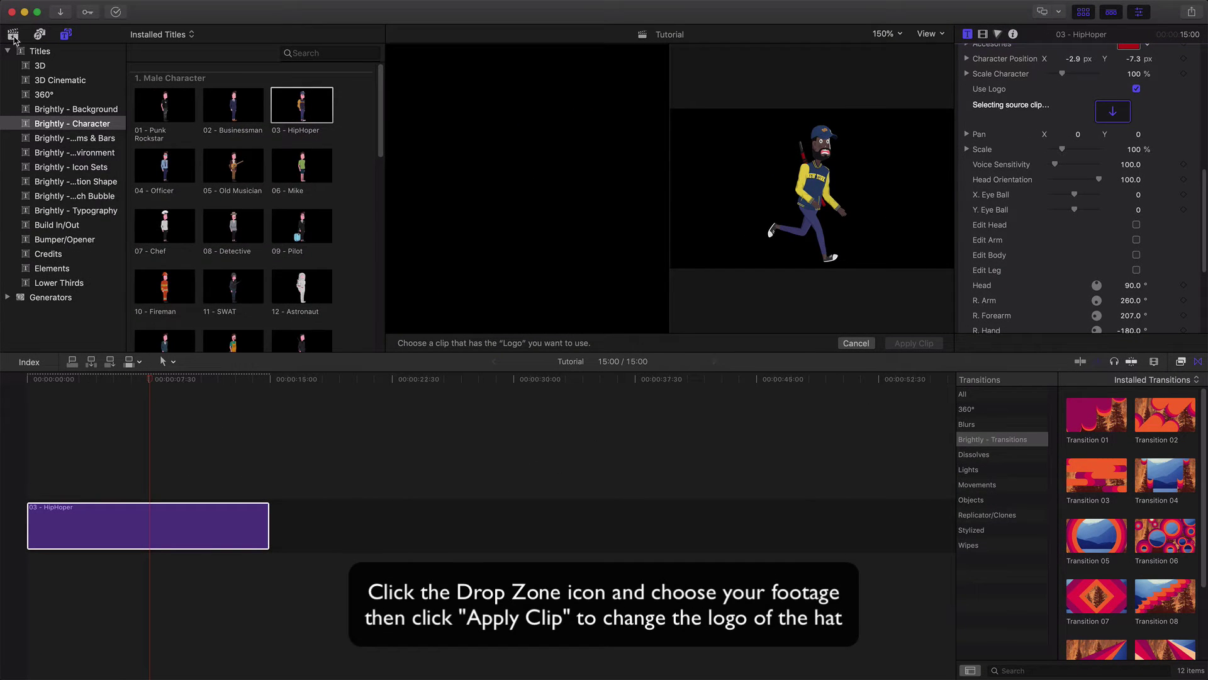
left_click(12, 35)
left_click(165, 176)
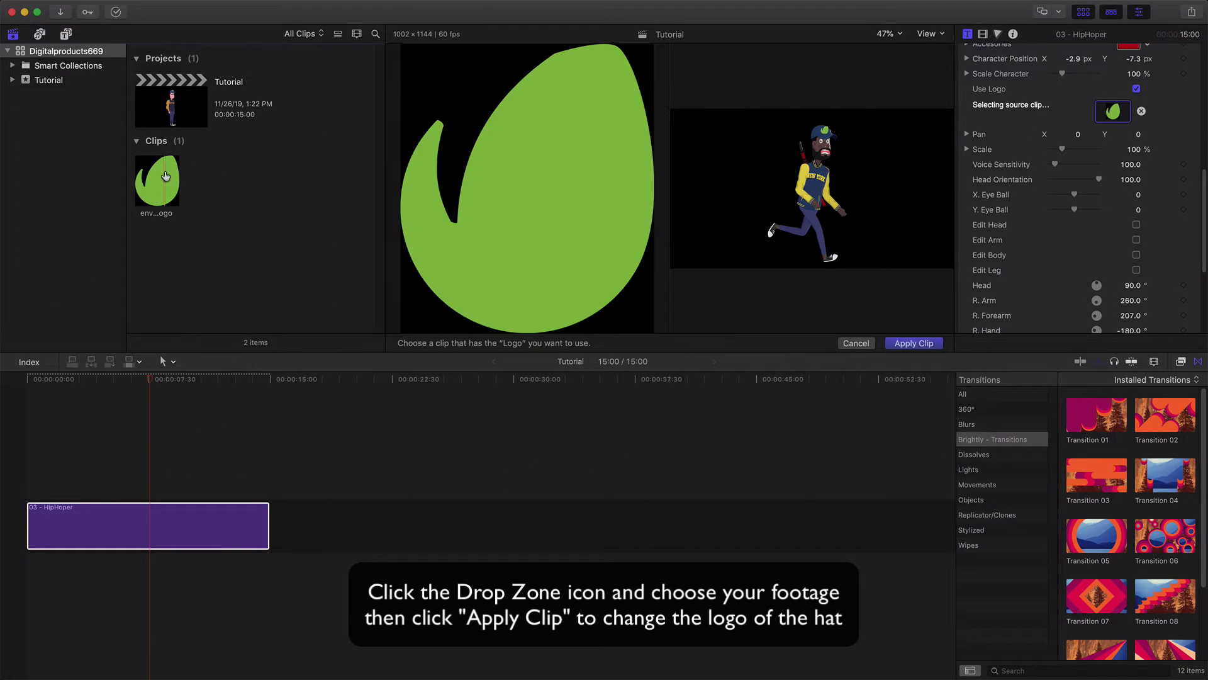
left_click(936, 345)
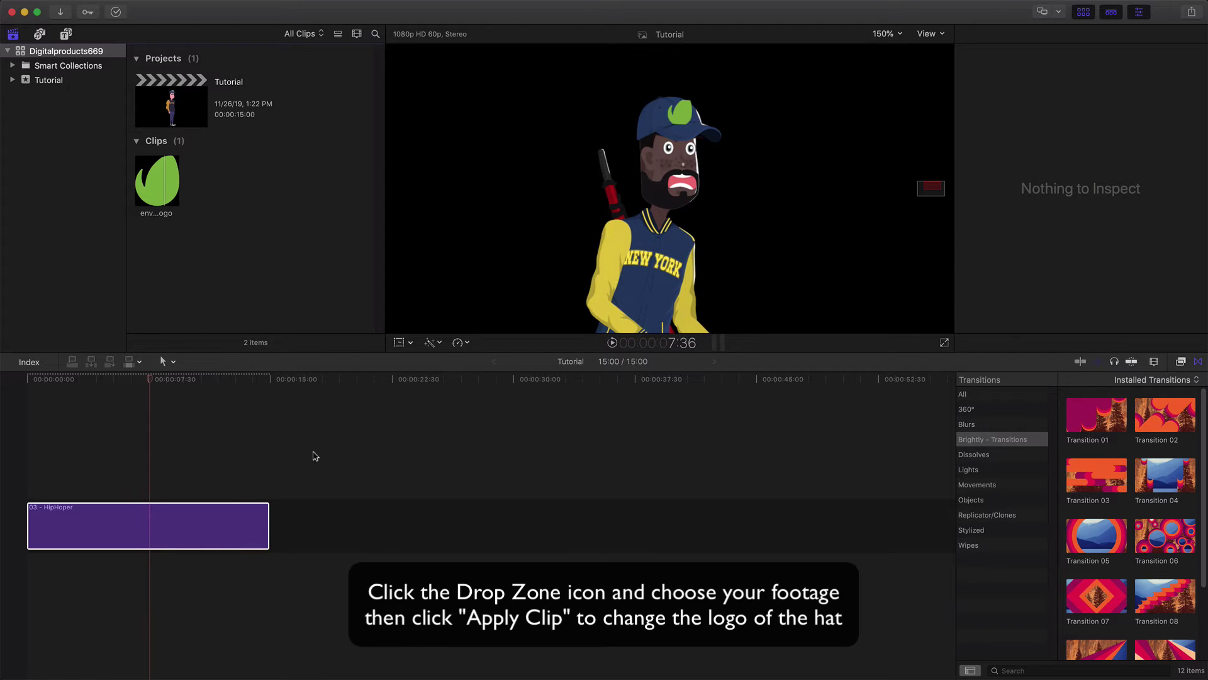
Step: Scale the cap logo to 48% and adjust its Pan X position
left_click(216, 513)
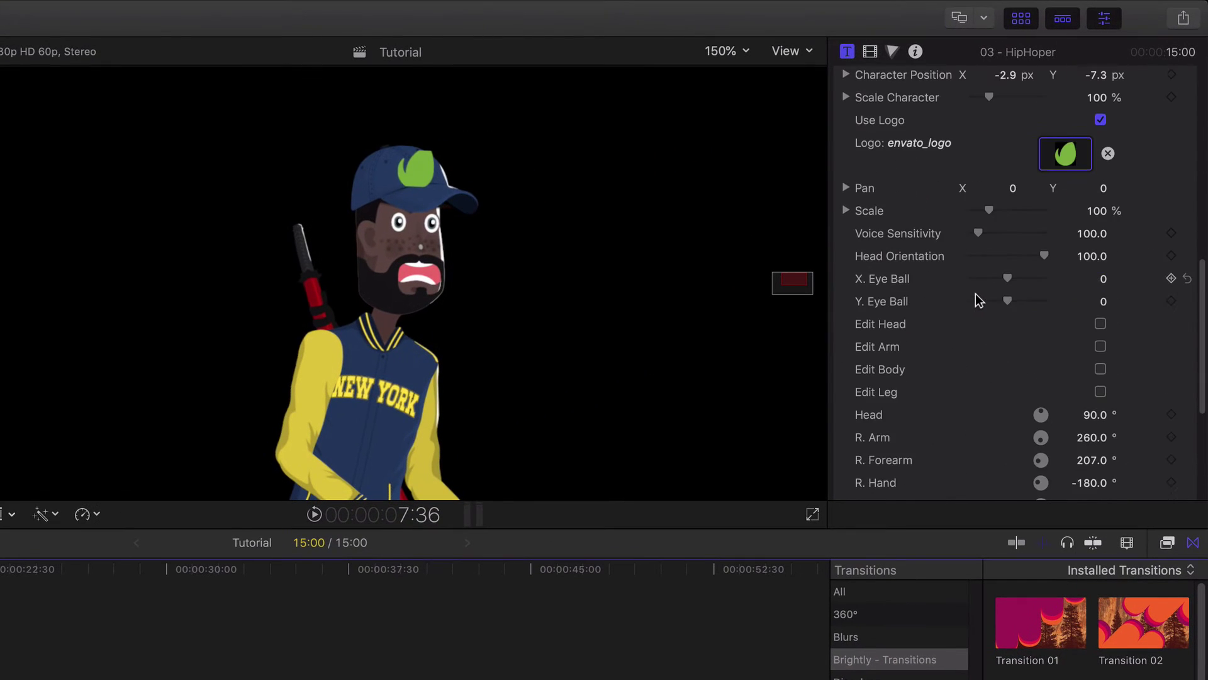
scroll(975, 293, "down", 3)
left_click_drag(987, 140, 977, 140)
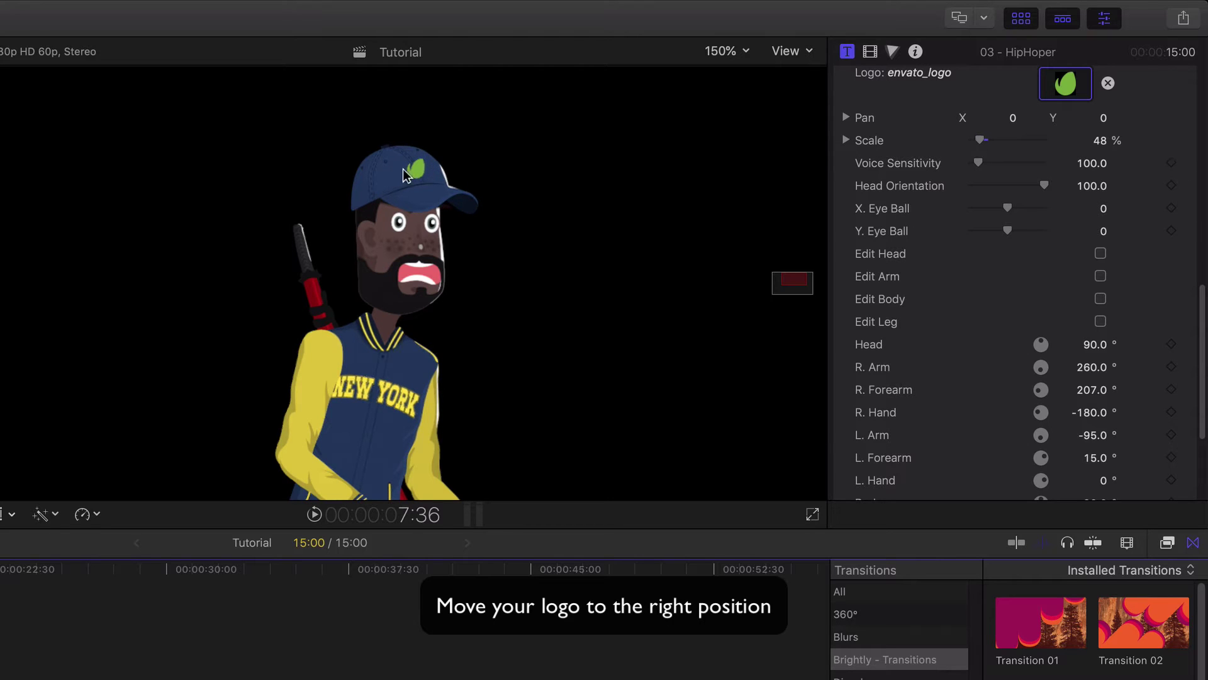
scroll(889, 171, "up", 2)
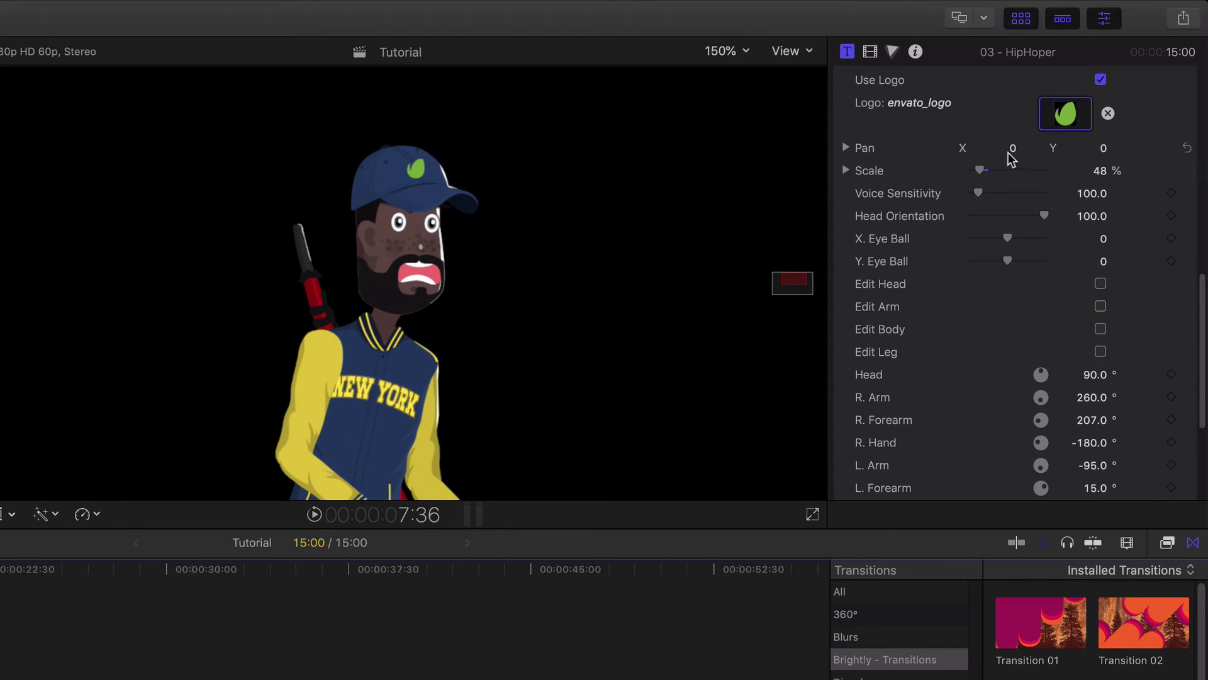
left_click_drag(1007, 148, 1001, 148)
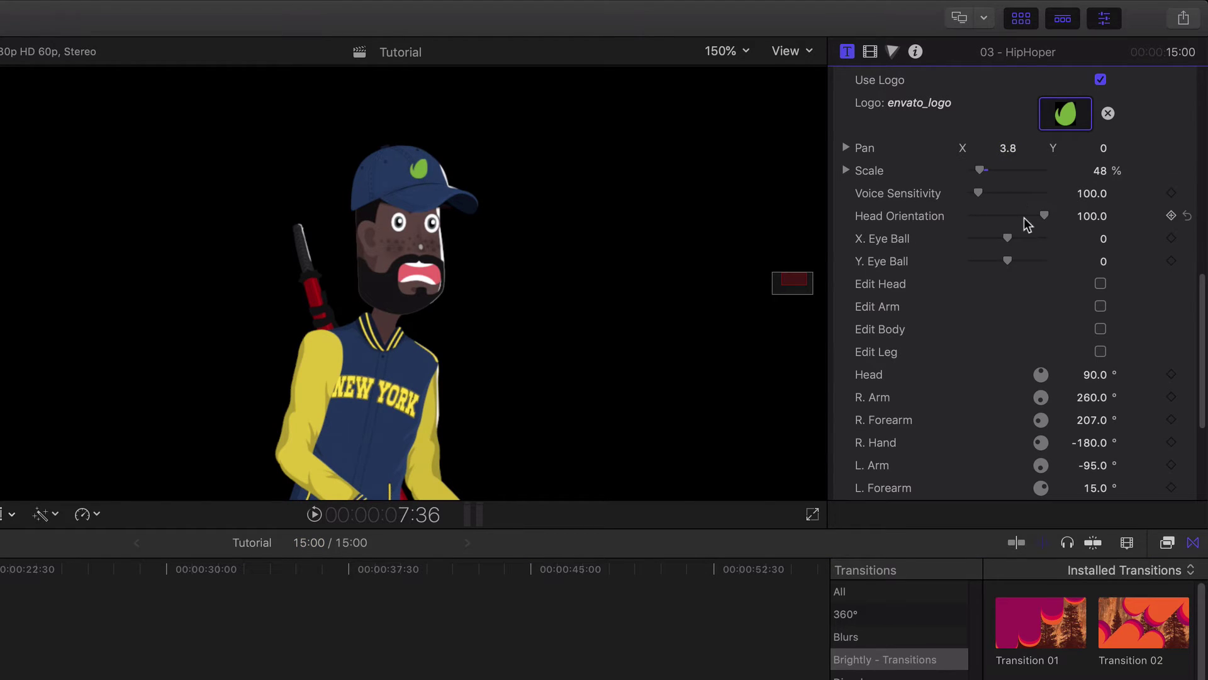
Step: Turn the head and eyeballs, then preview and return to the 4:11 frame
mouse_move(1026, 224)
left_mouse_down()
mouse_move(980, 221)
mouse_move(1043, 241)
mouse_move(927, 245)
left_mouse_up()
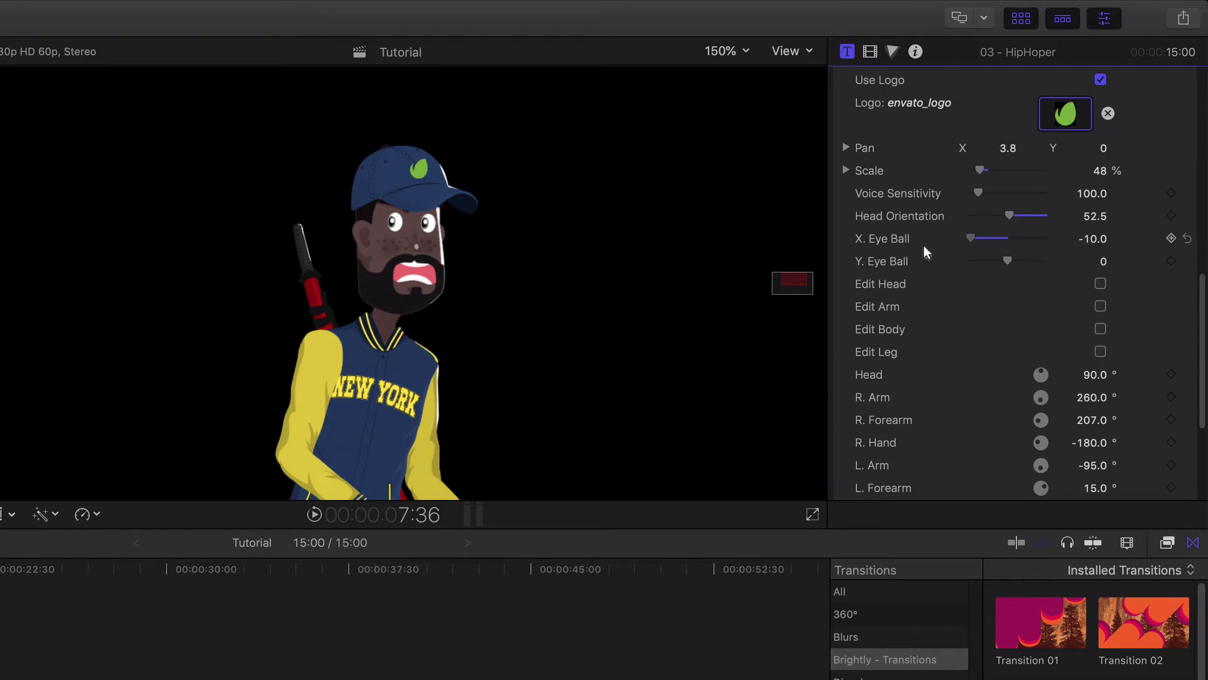
scroll(985, 260, "down", 2)
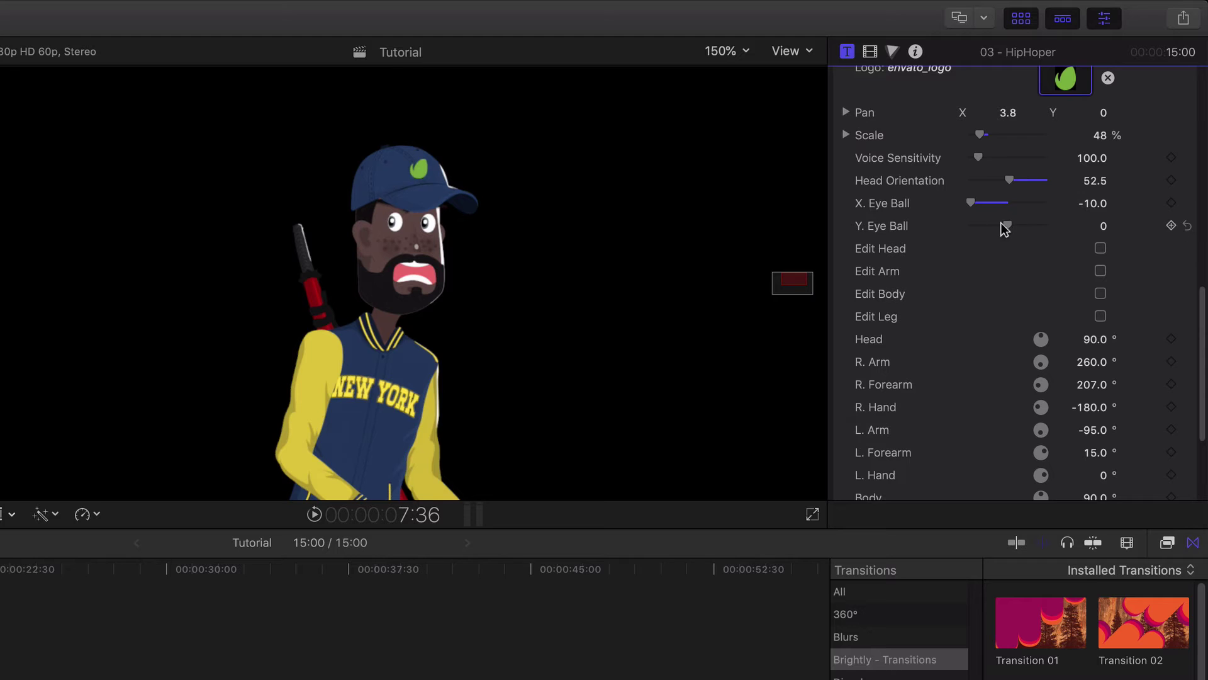
mouse_move(1000, 222)
left_mouse_down()
mouse_move(1036, 224)
mouse_move(972, 232)
left_mouse_up()
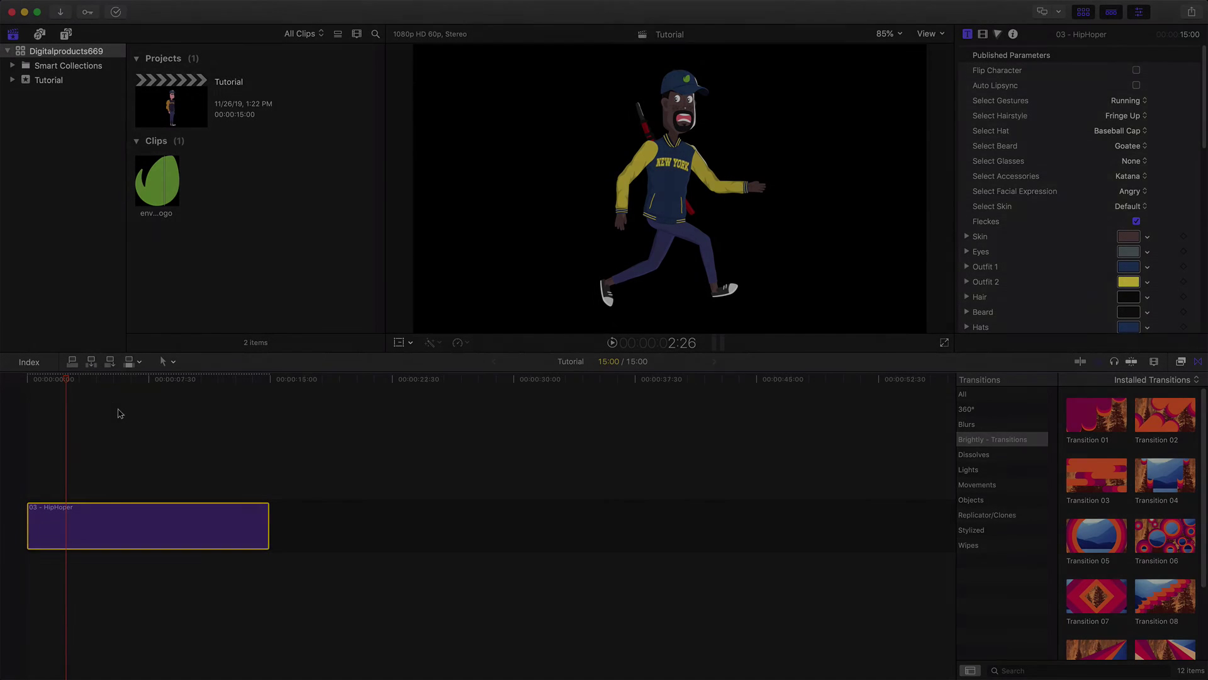
mouse_move(76, 383)
left_mouse_down()
mouse_move(114, 383)
mouse_move(109, 396)
left_mouse_up()
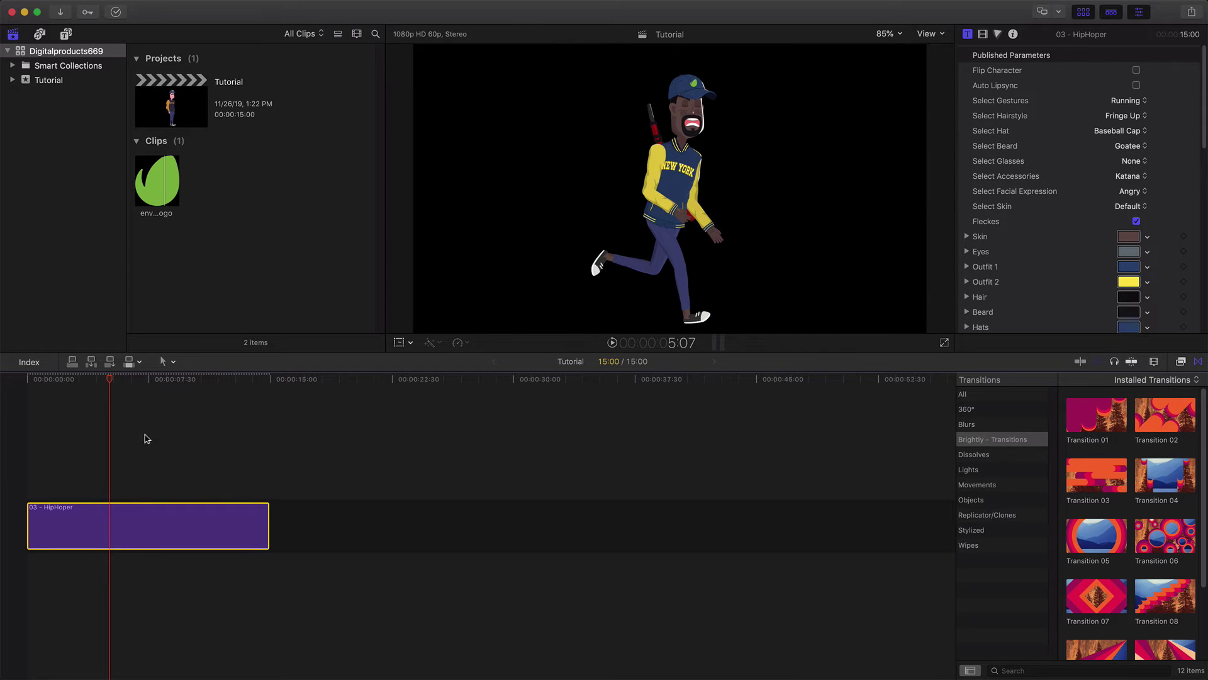
left_click(95, 381)
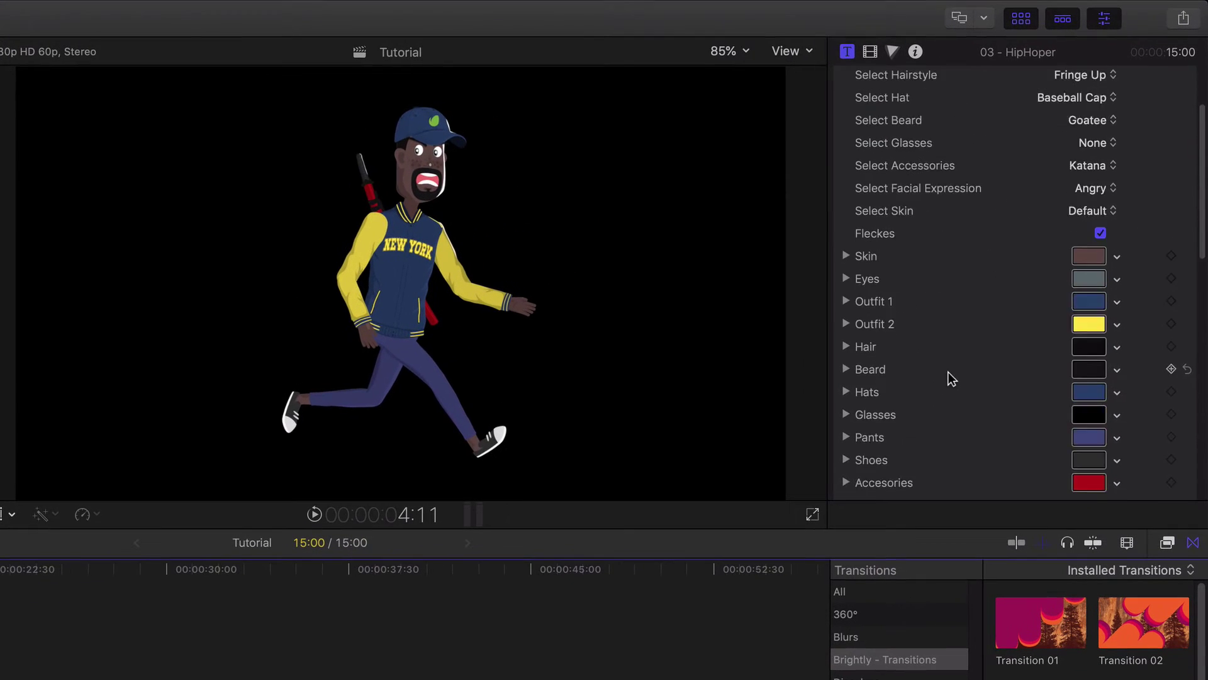
scroll(1038, 252, "down", 10)
scroll(954, 376, "down", 5)
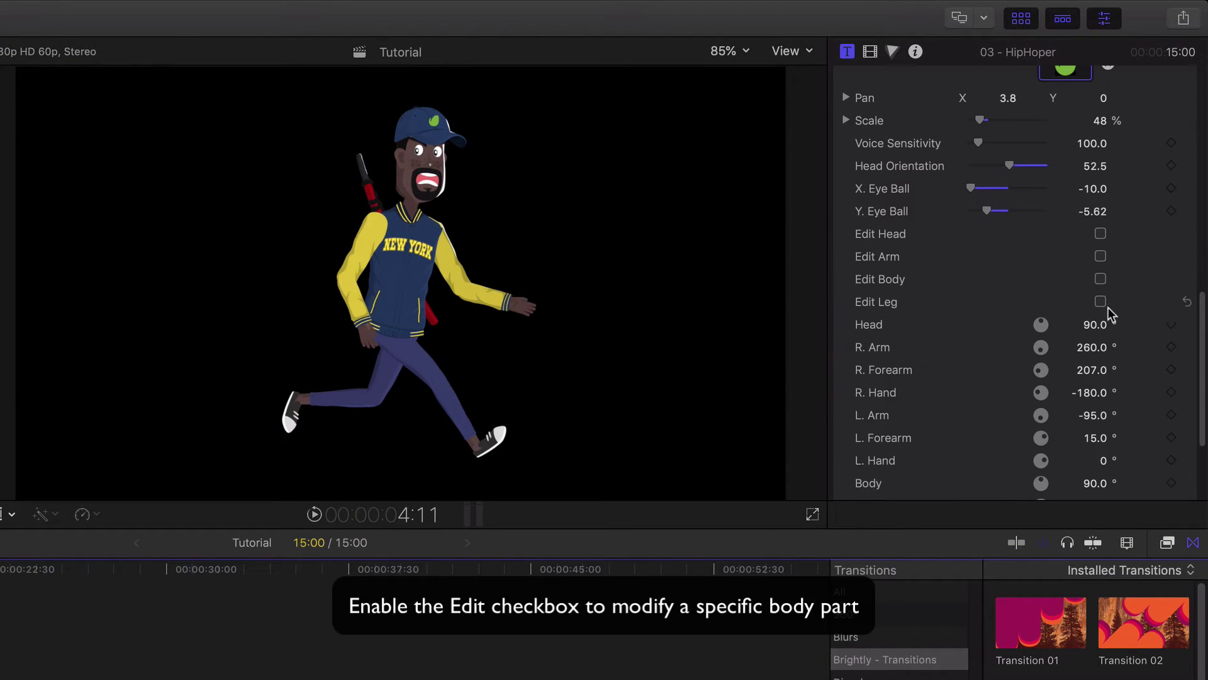
Step: Enable head and body editing and pose Head 107.7°, Body 57°, R. Arm 231.7°, L. Arm -126.3°
left_click(1100, 234)
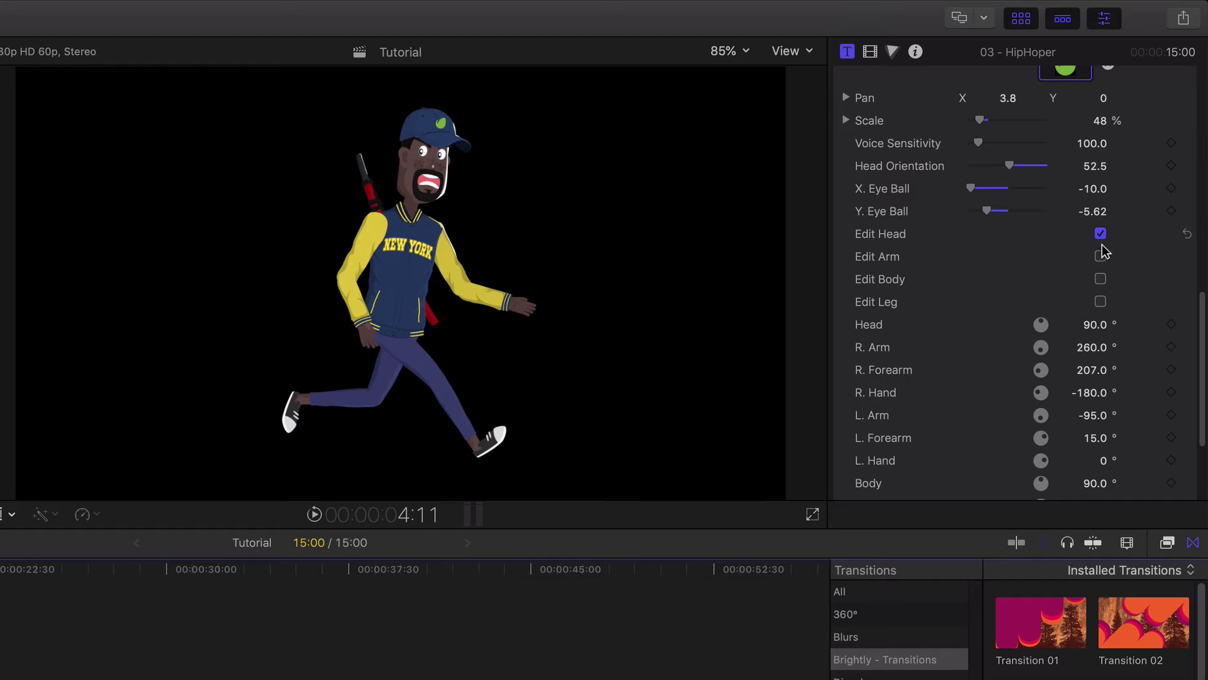
left_click(1100, 279)
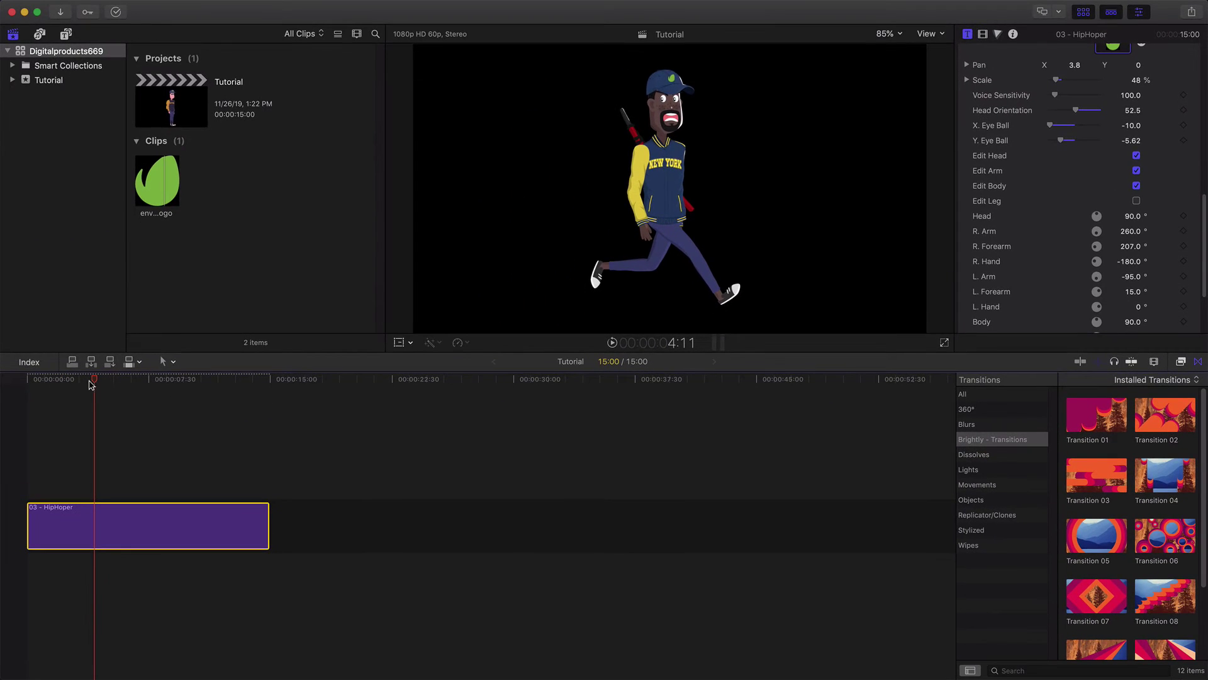
left_click_drag(90, 384, 123, 379)
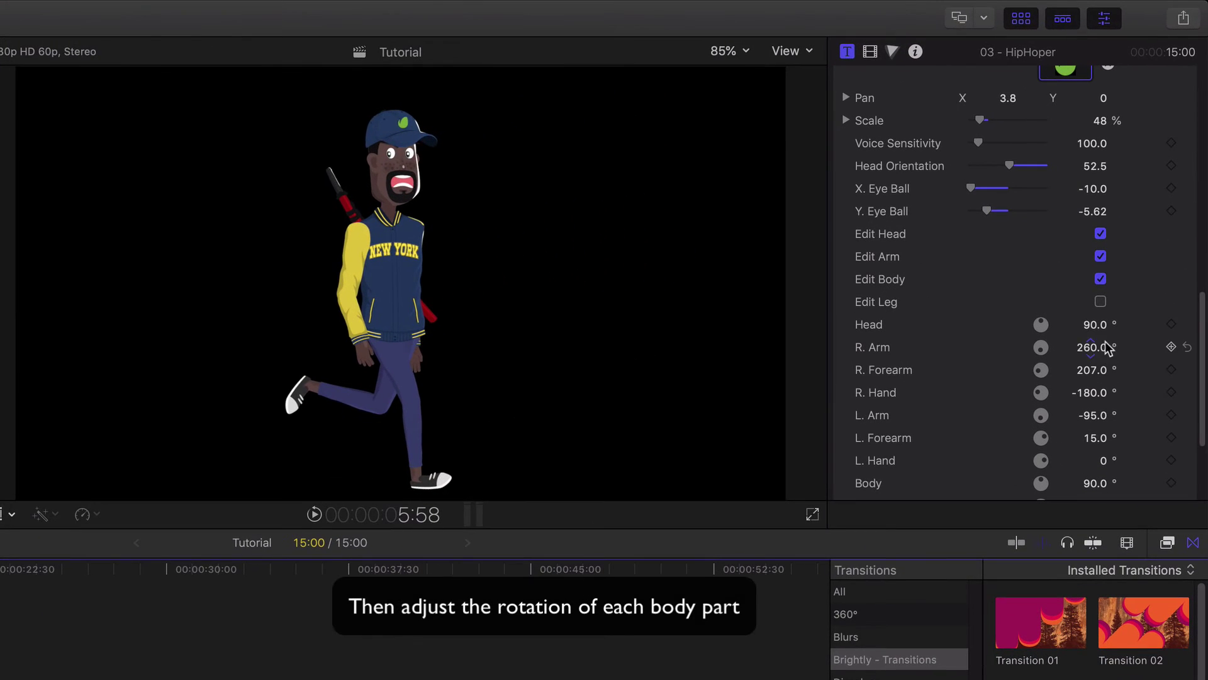
left_click_drag(1096, 328, 1098, 322)
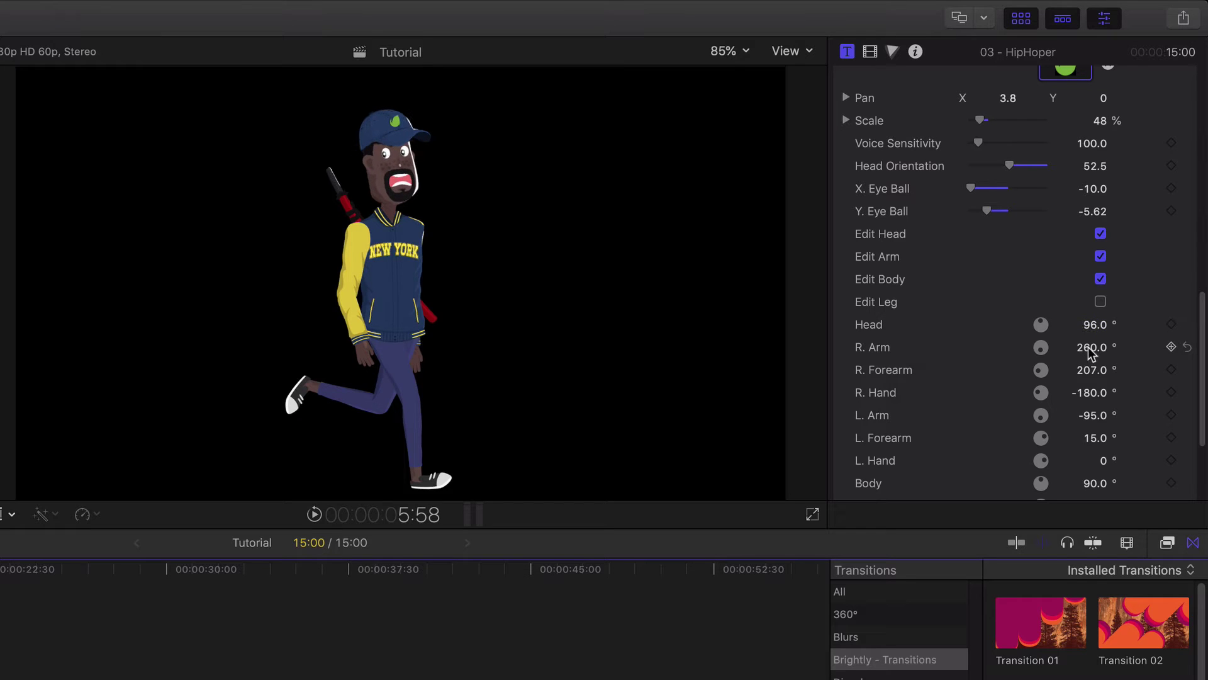
scroll(1036, 472, "down", 1)
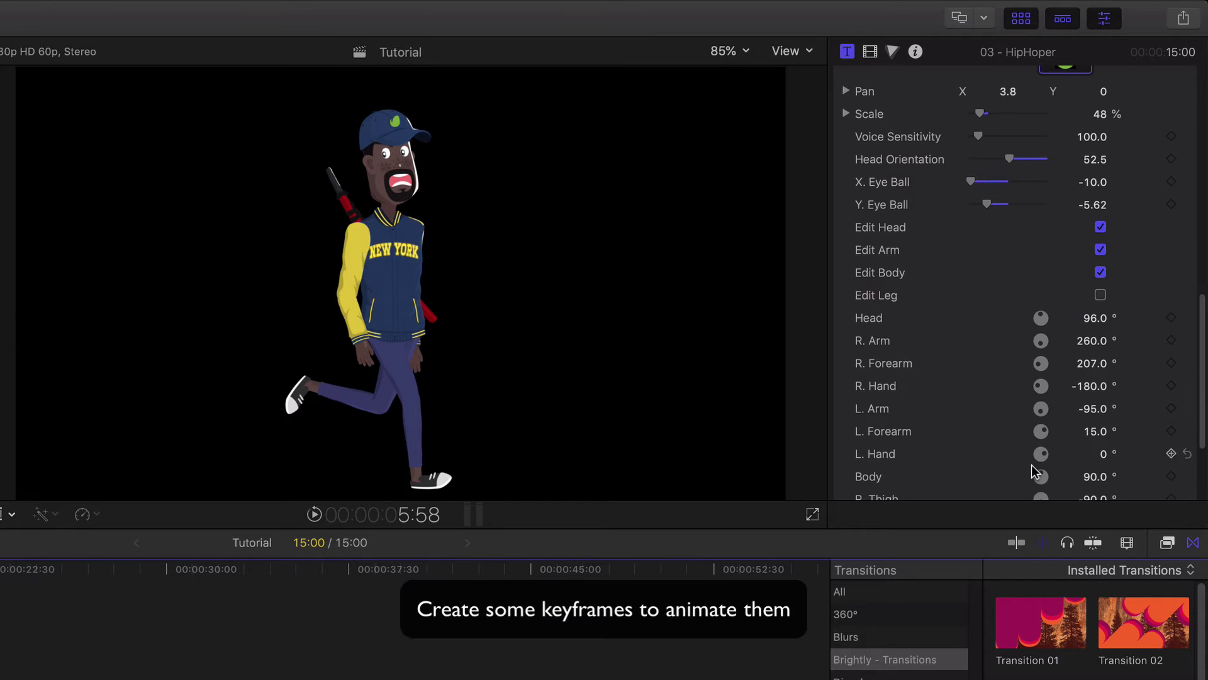
left_click_drag(1098, 481, 1098, 504)
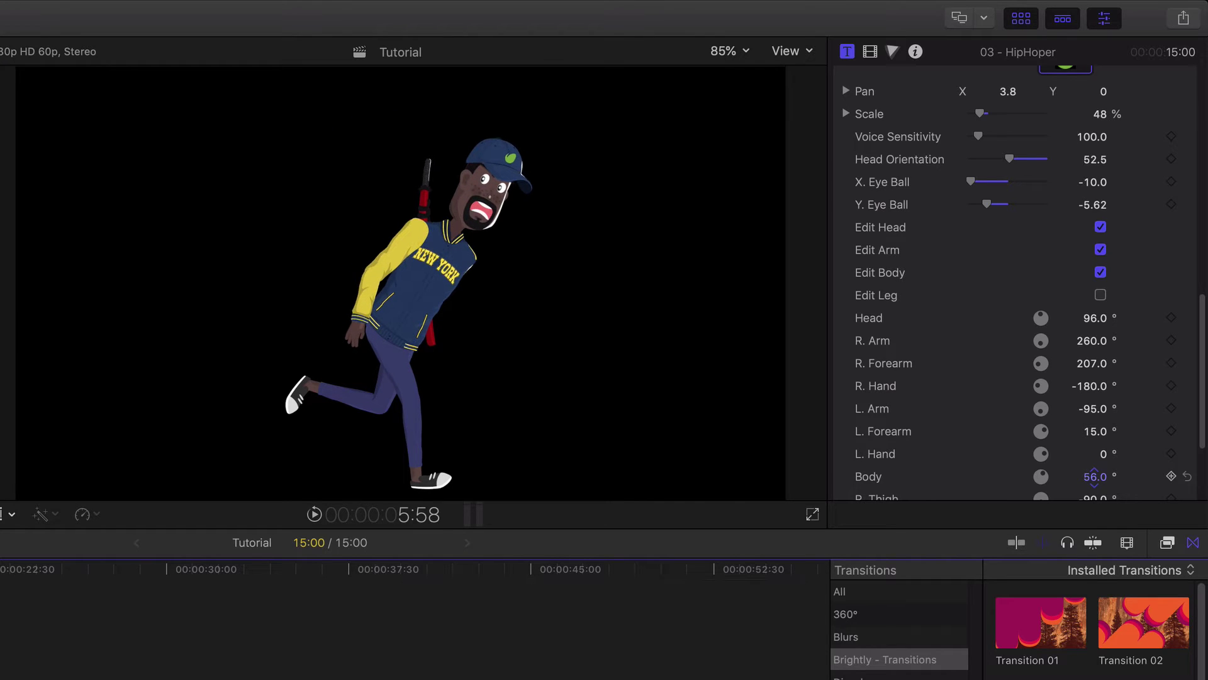
left_click_drag(1097, 480, 1097, 497)
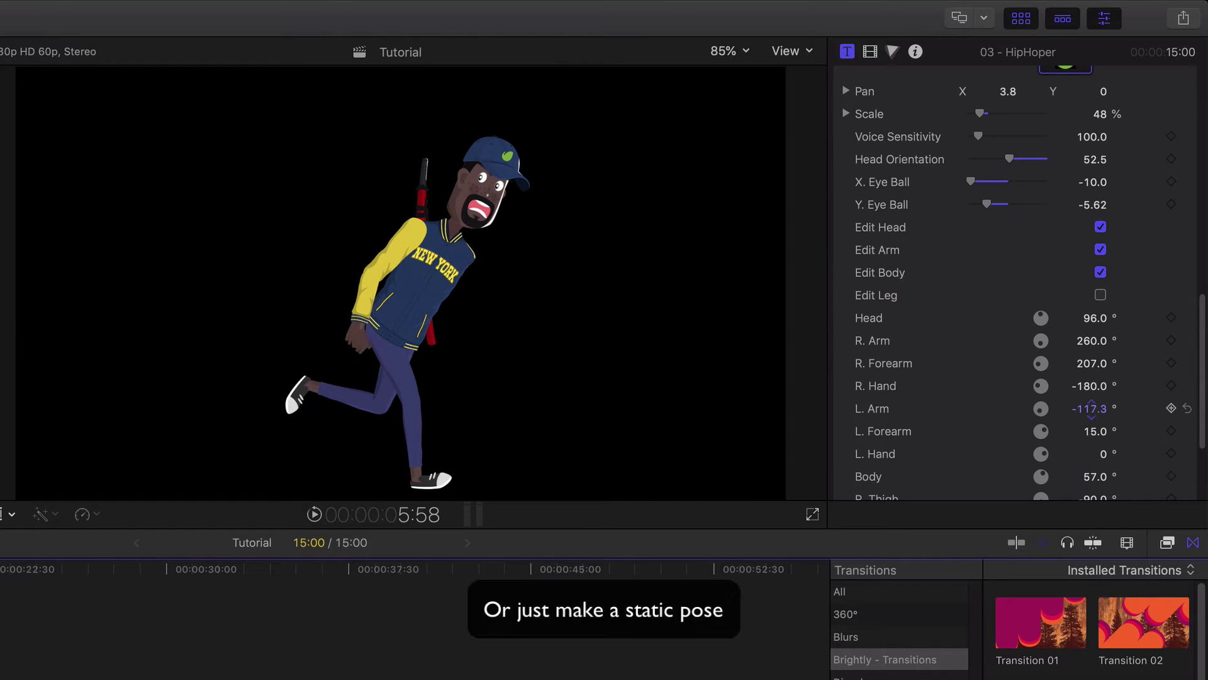
left_click_drag(1092, 409, 1091, 417)
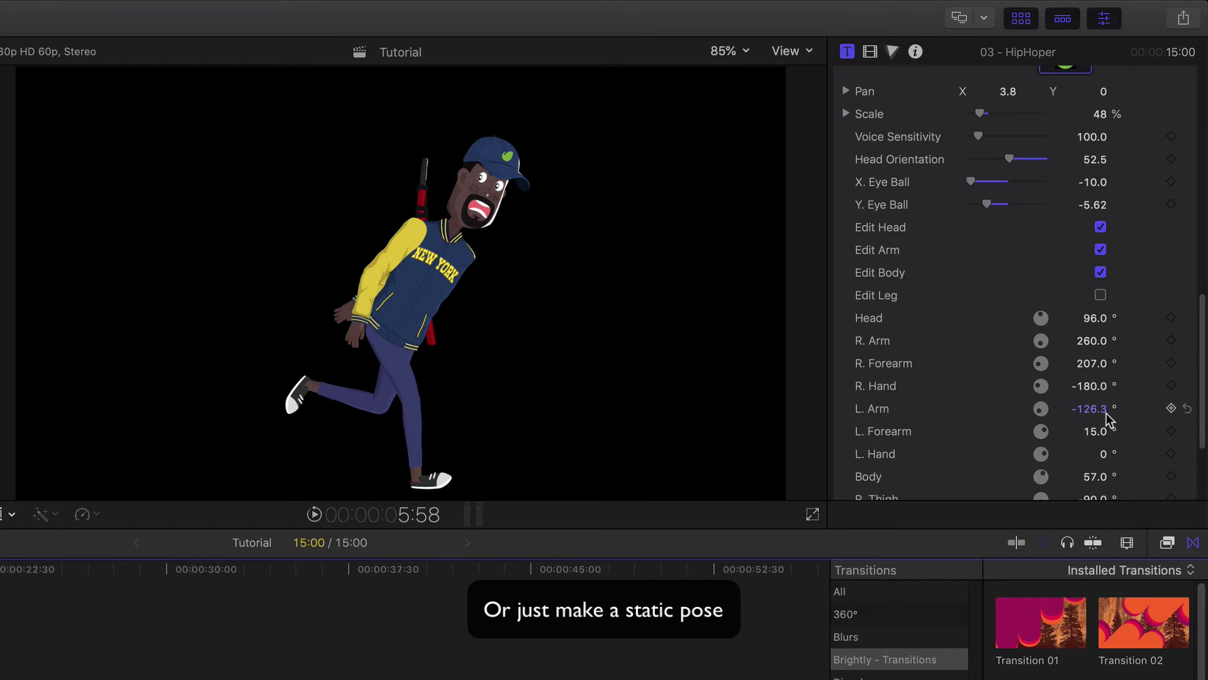
left_click_drag(1094, 343, 1095, 361)
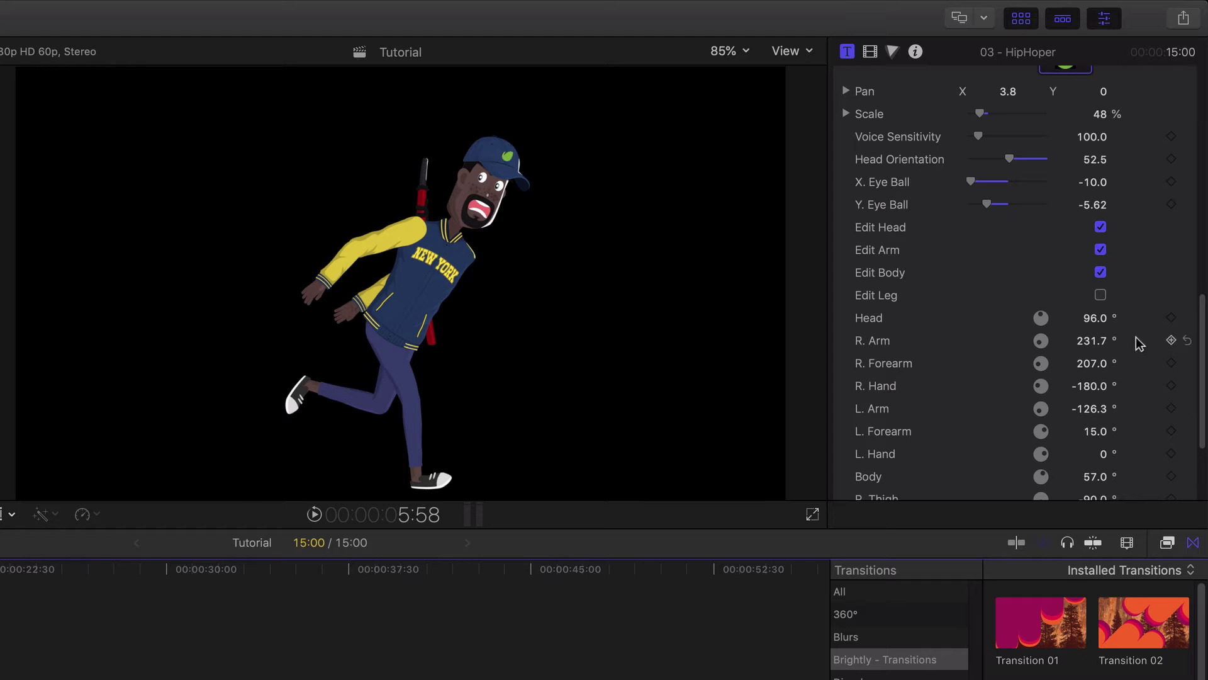
left_click_drag(1095, 322, 1094, 323)
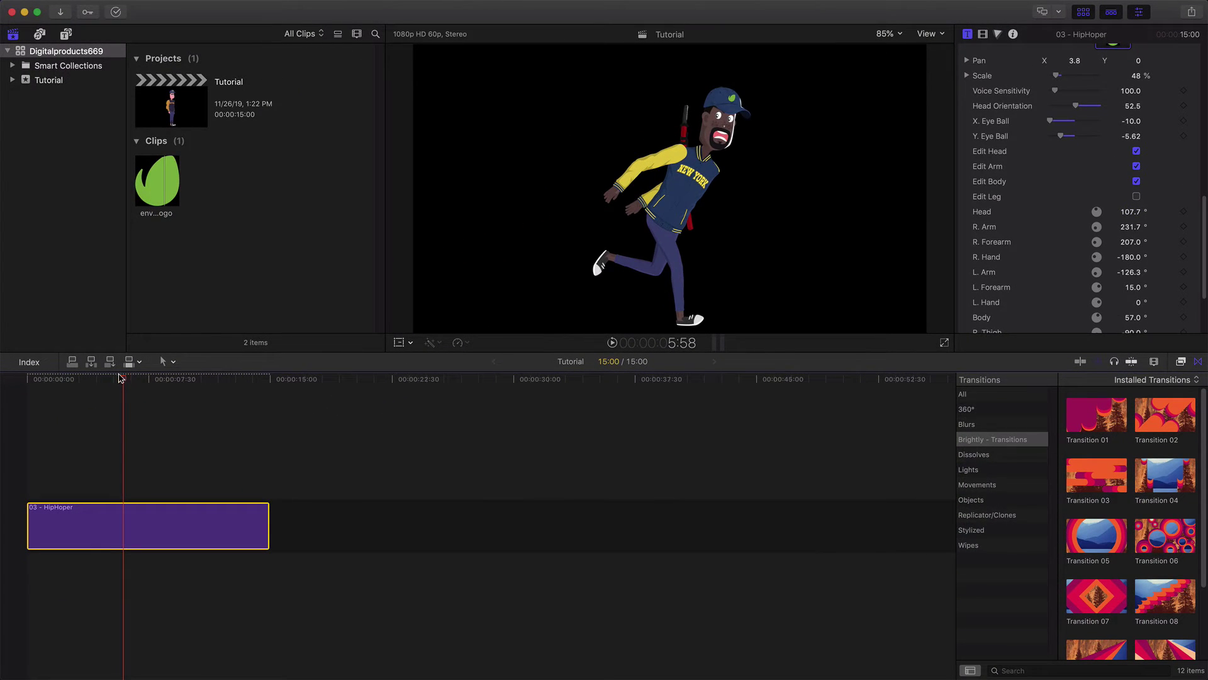
mouse_move(120, 378)
left_mouse_down()
mouse_move(97, 379)
mouse_move(178, 380)
mouse_move(145, 379)
left_mouse_up()
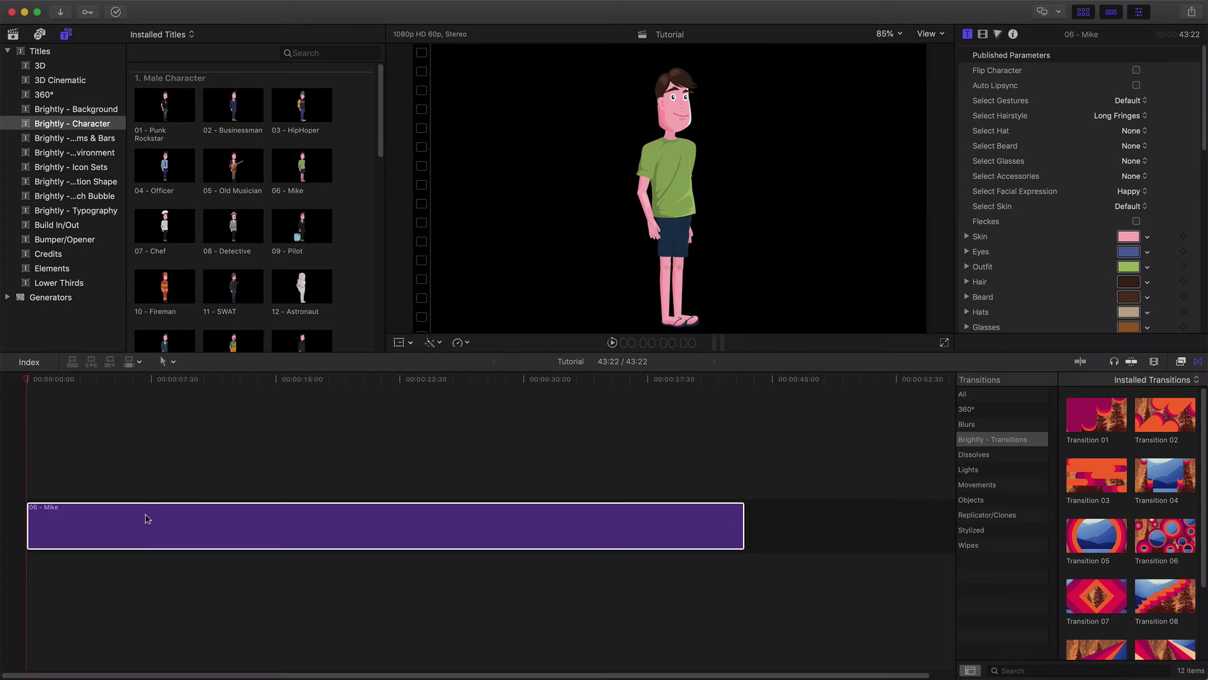
Step: Select the 06 - Mike clip in the Tutorial timeline
left_click(146, 518)
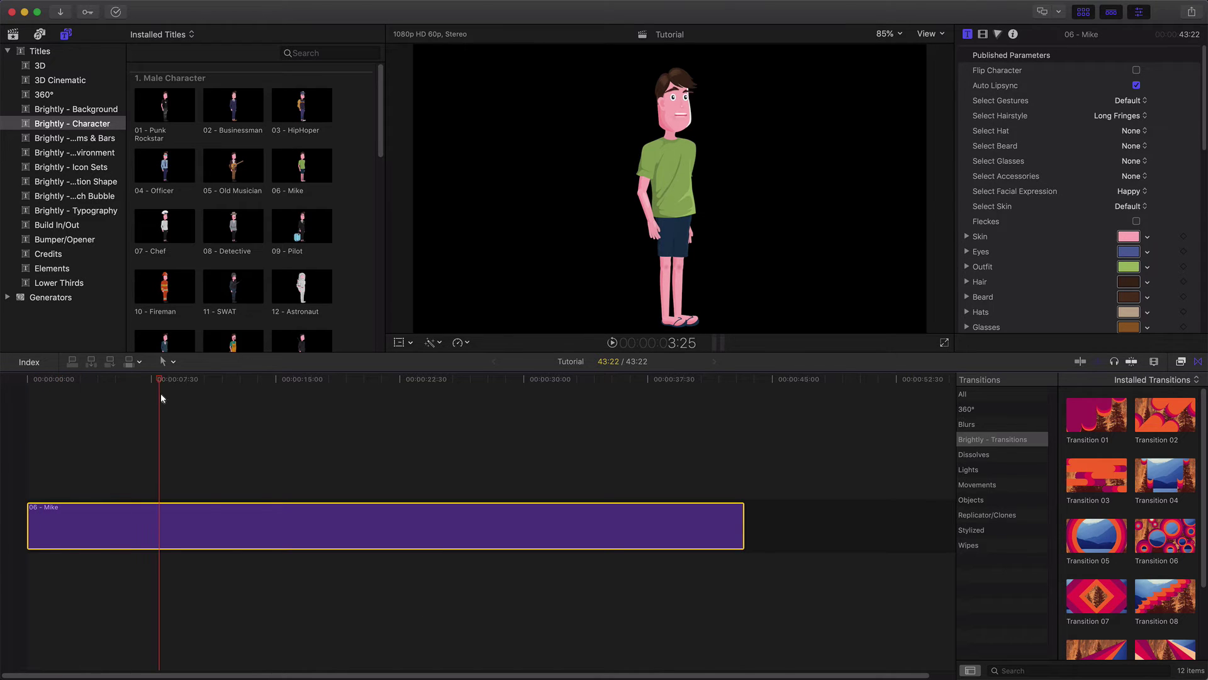
Step: In Finder, go through Motion Templates > Titles > Brightly - Character to 06 - Mike's Media folder
left_click(25, 381)
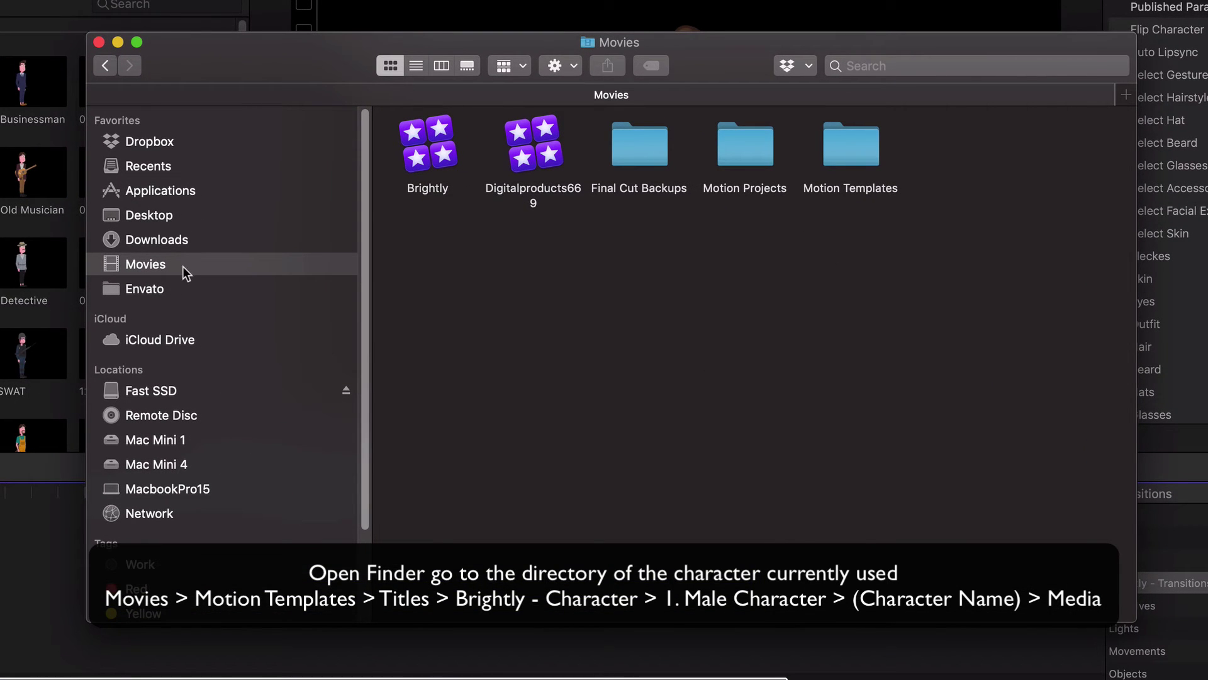
double_click(837, 170)
double_click(730, 152)
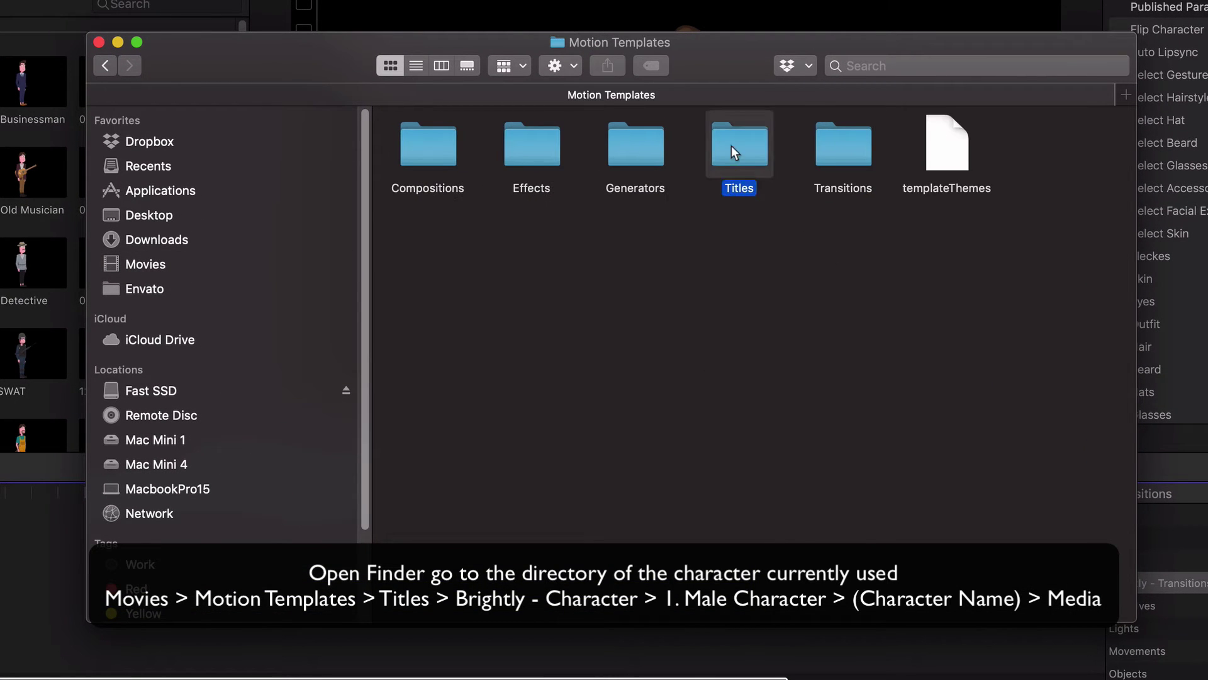
double_click(531, 153)
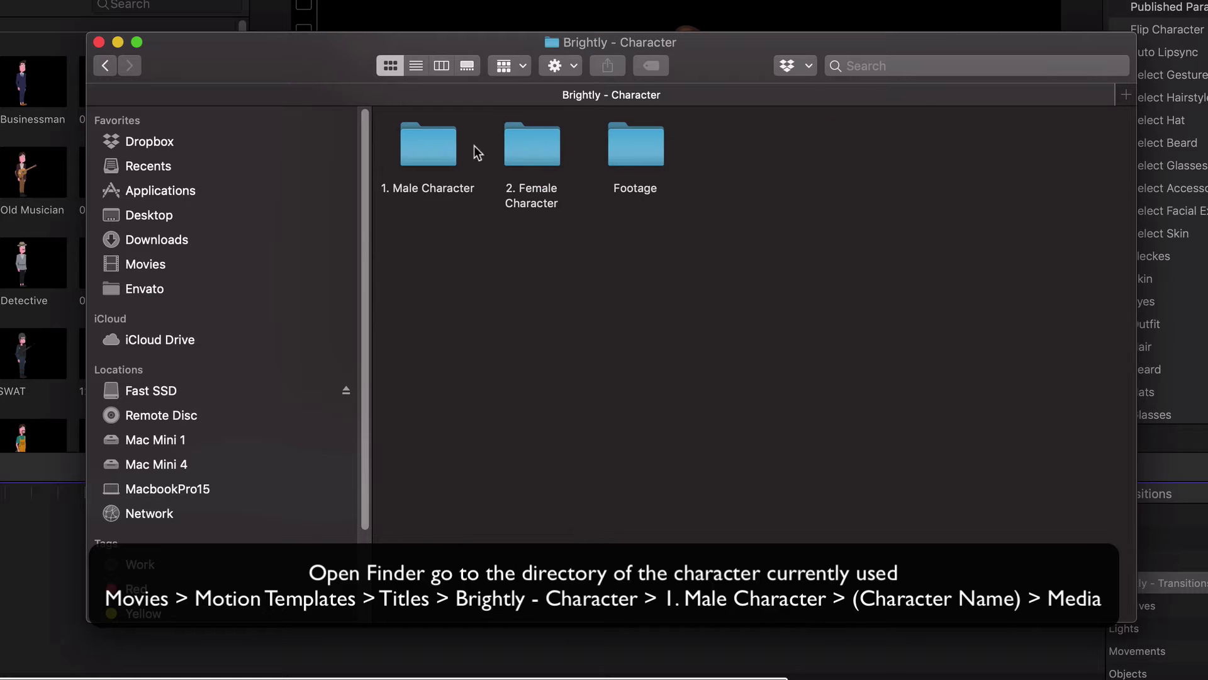
double_click(430, 151)
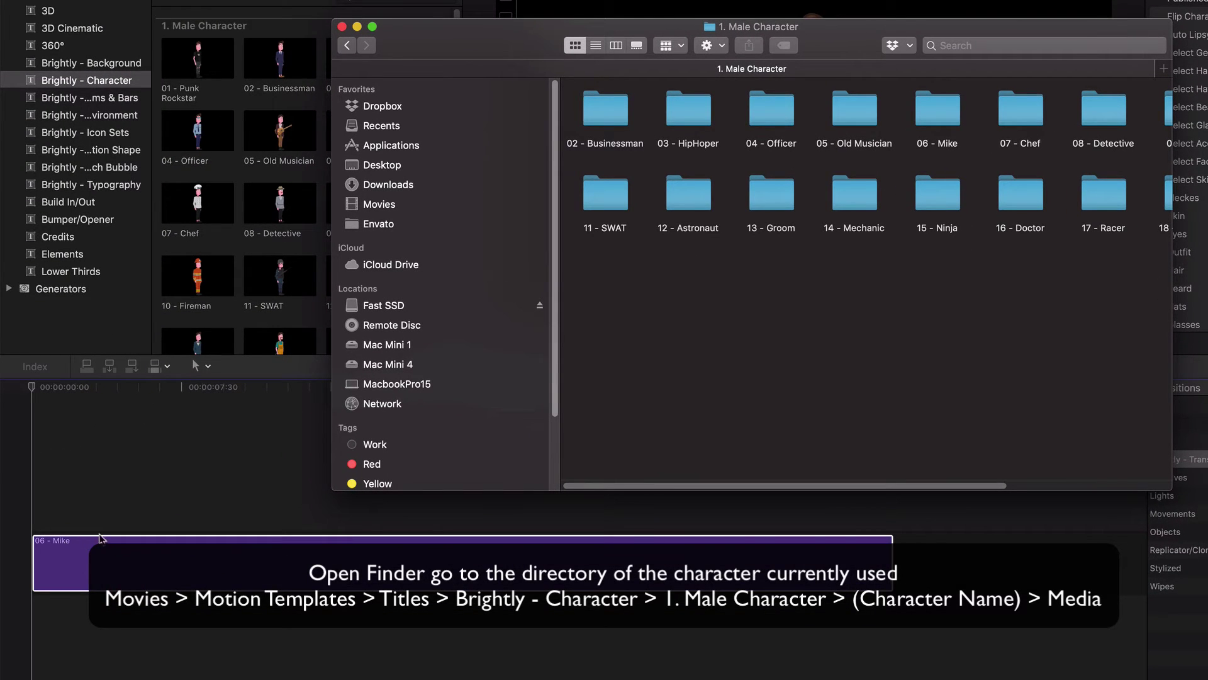
double_click(950, 124)
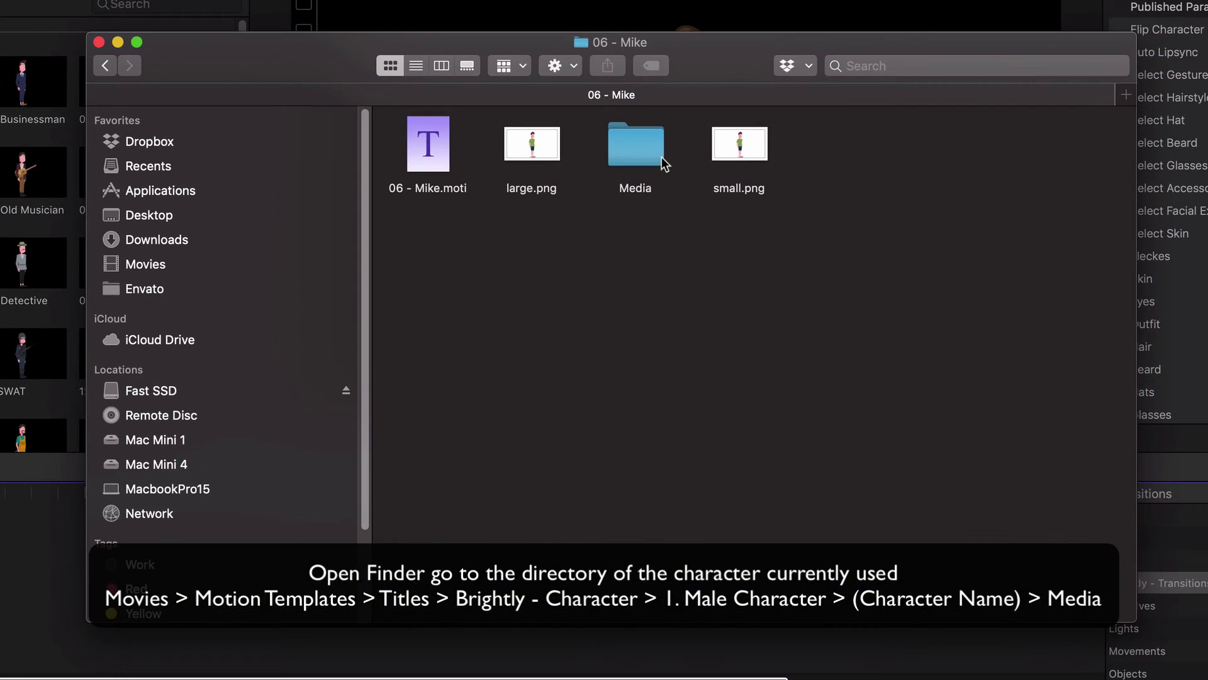
left_click(779, 117)
double_click(653, 158)
Step: Add Voice.m4a under the Mike clip and lower Voice Sensitivity to 34.0 during playback
mouse_move(532, 146)
left_mouse_down()
mouse_move(237, 531)
mouse_move(32, 637)
mouse_move(45, 604)
left_mouse_up()
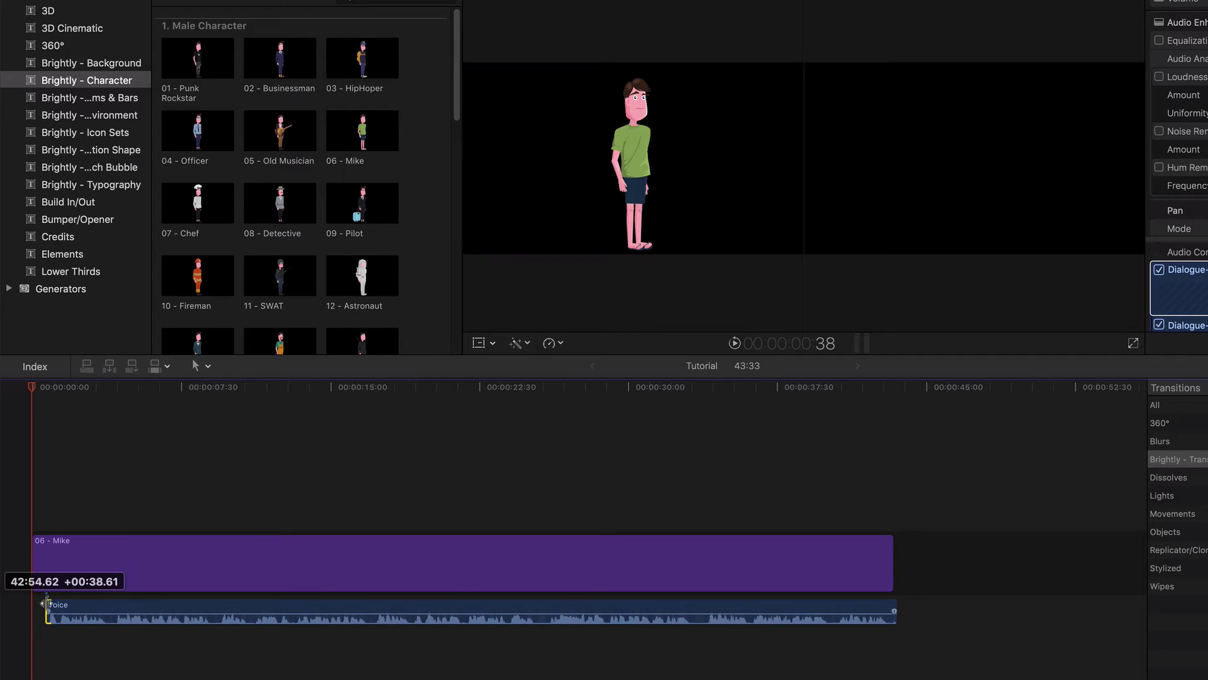
key("space")
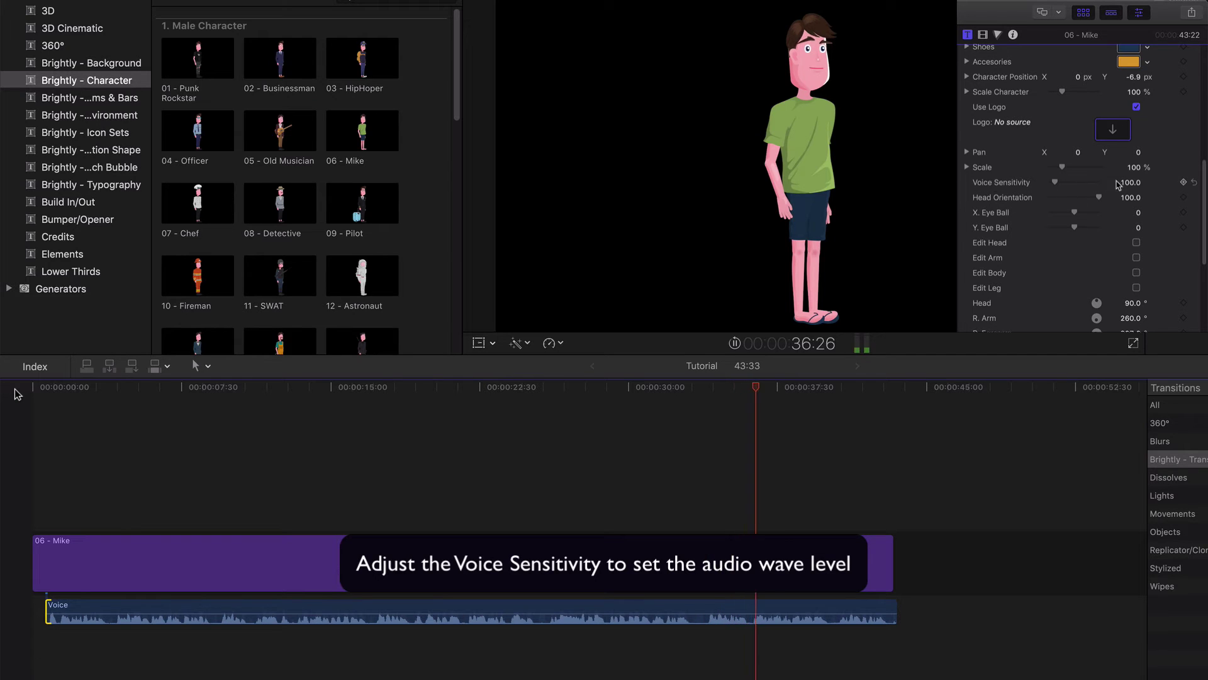
left_click_drag(1131, 182, 1131, 184)
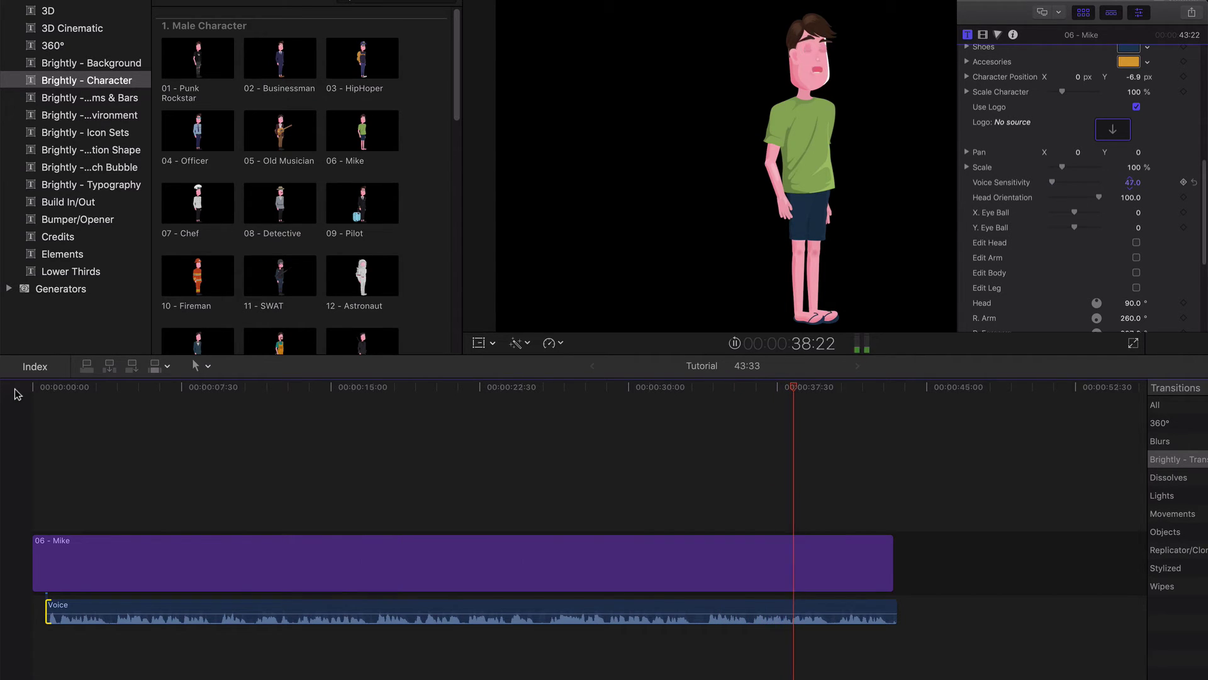
left_click_drag(1131, 182, 1108, 224)
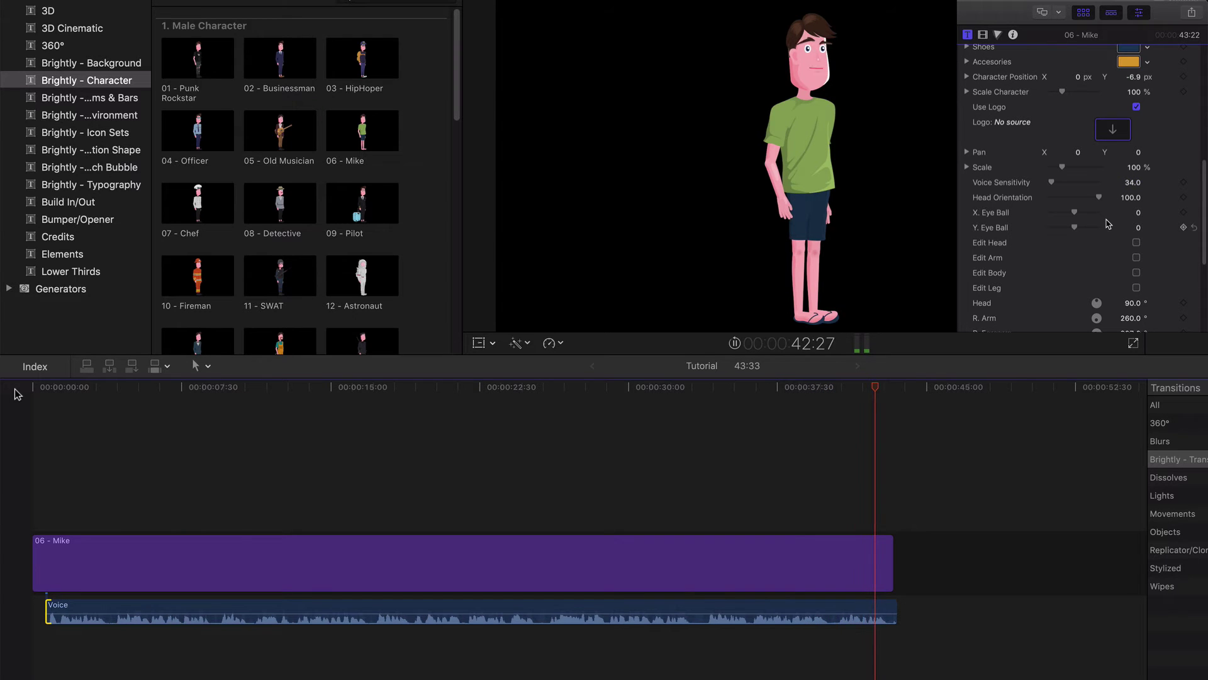
key("space")
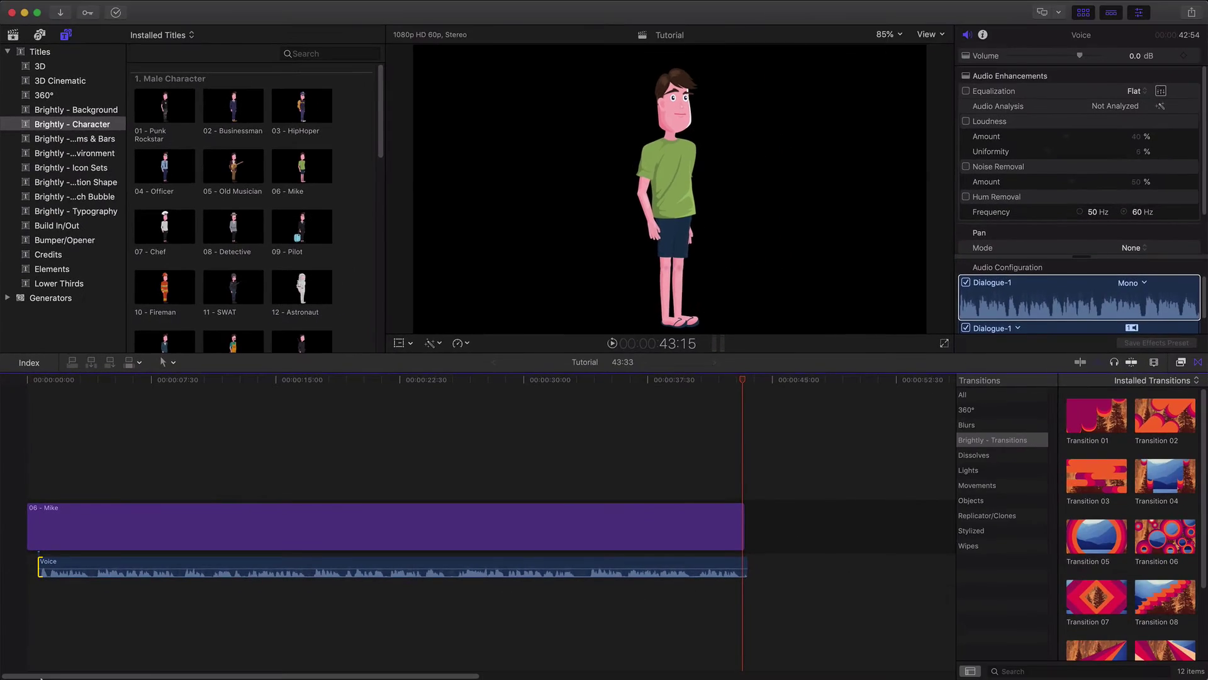
Step: Open 06 - Mike.moti in Motion using Open With
mouse_move(359, 667)
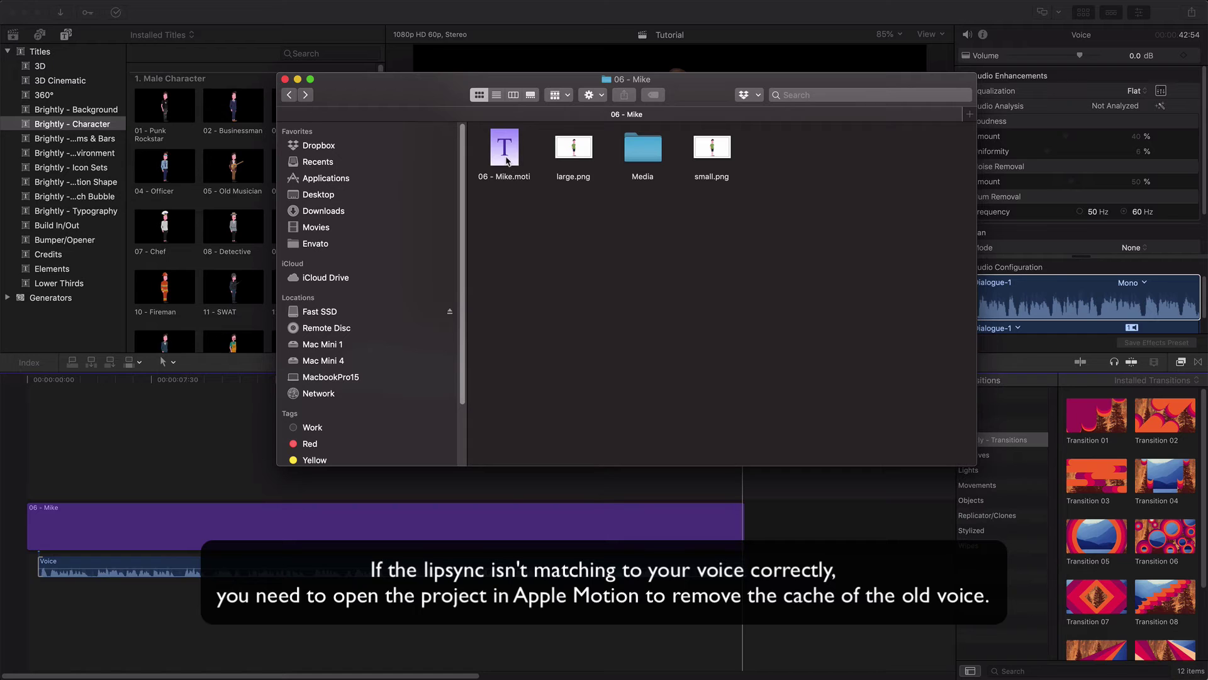
right_click(507, 160)
mouse_move(582, 175)
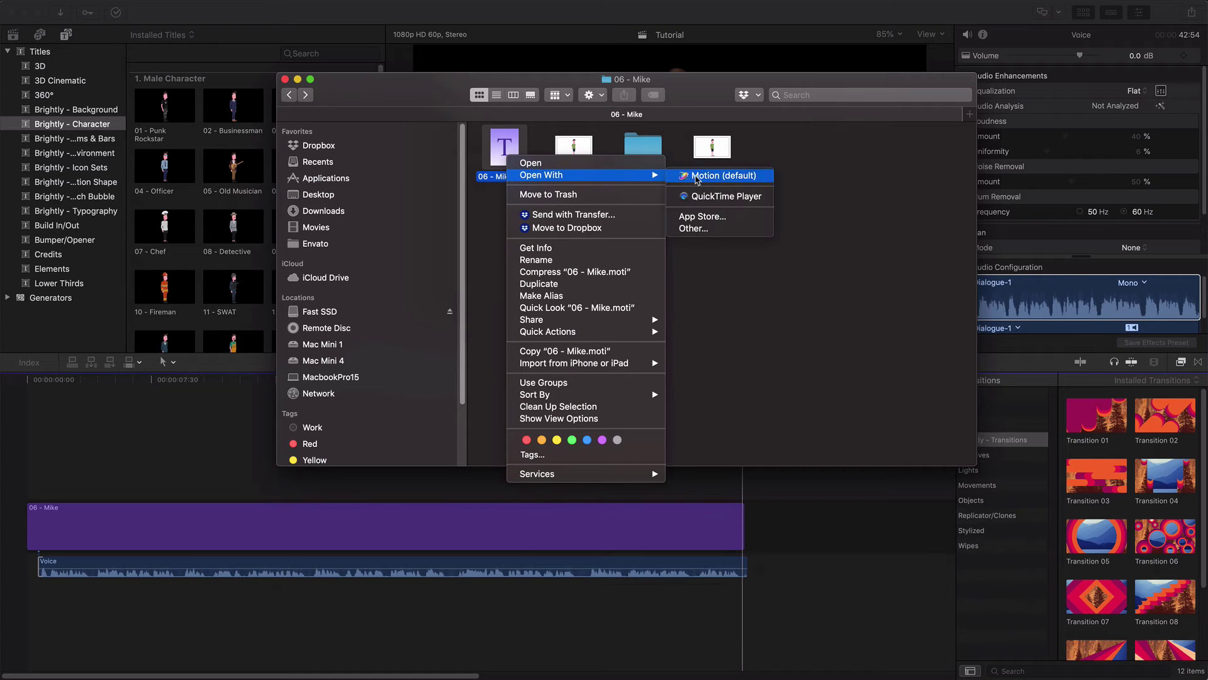
left_click(696, 177)
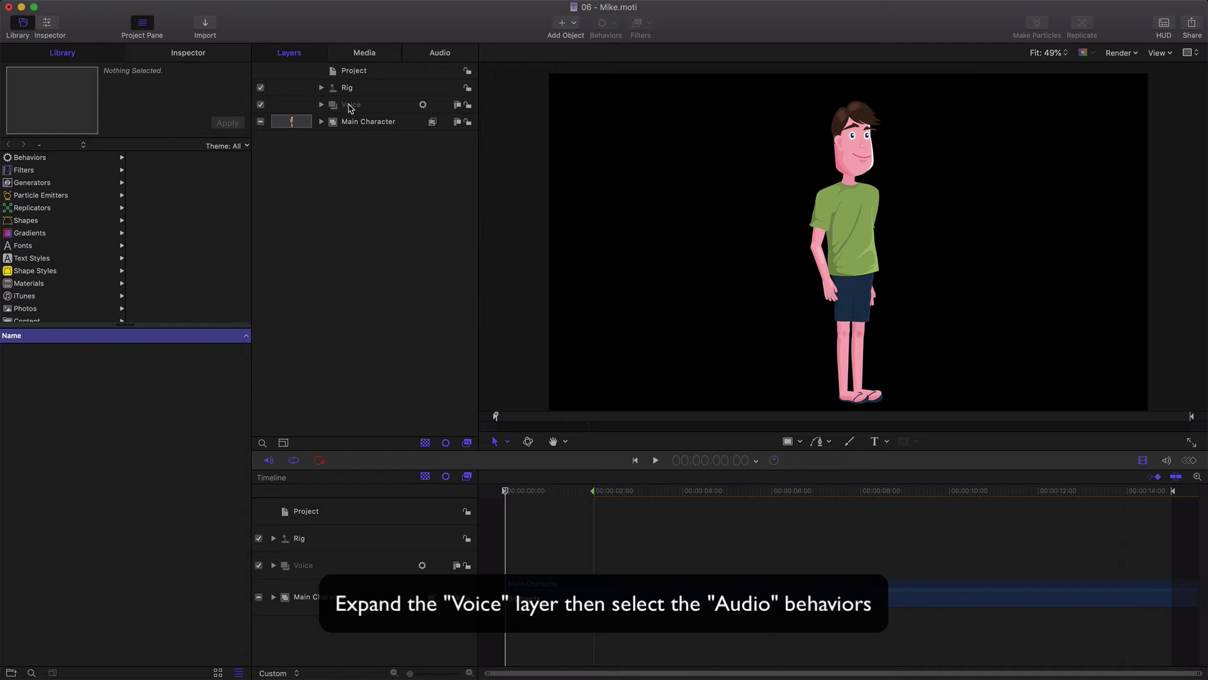
Step: Inspect the Voice layer's Audio behavior, then save the project without copying external media
left_click(321, 105)
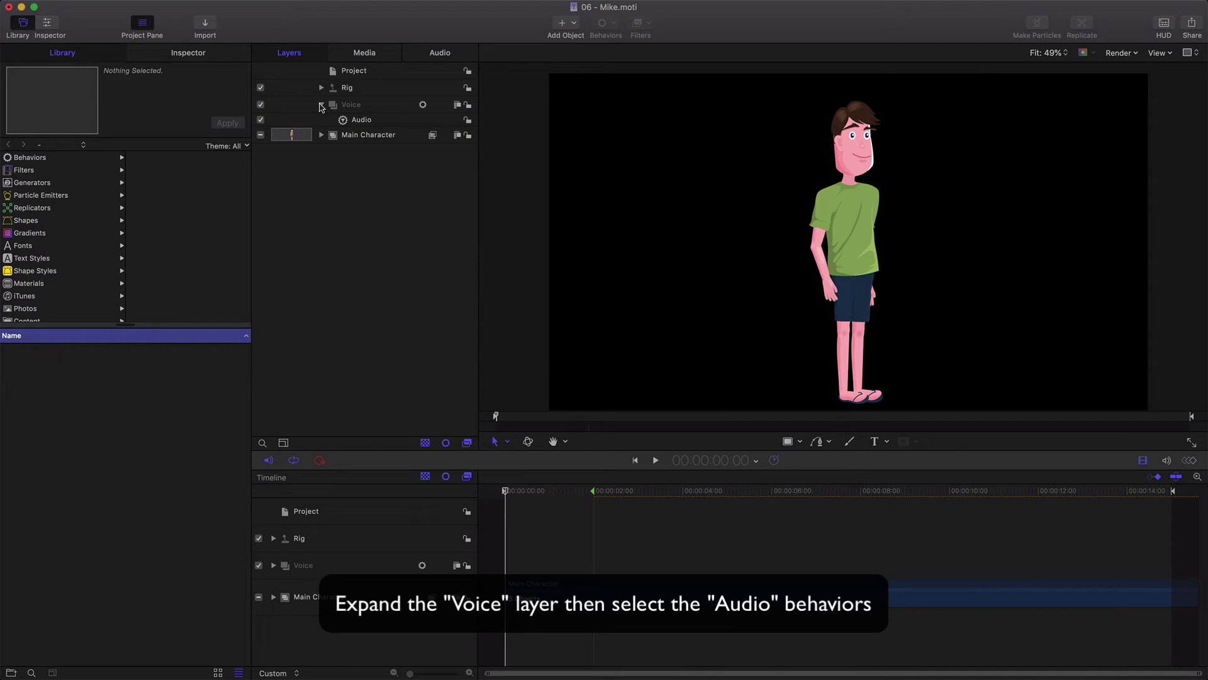
left_click(364, 121)
left_click(198, 55)
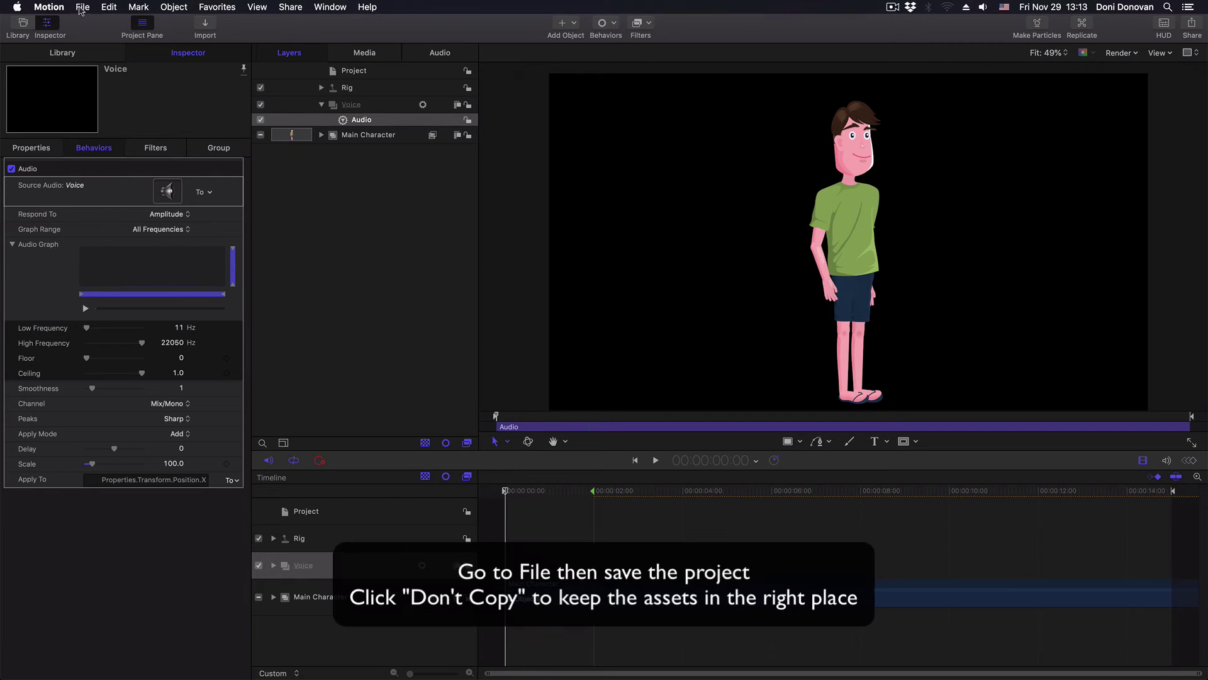
left_click(82, 7)
left_click(94, 90)
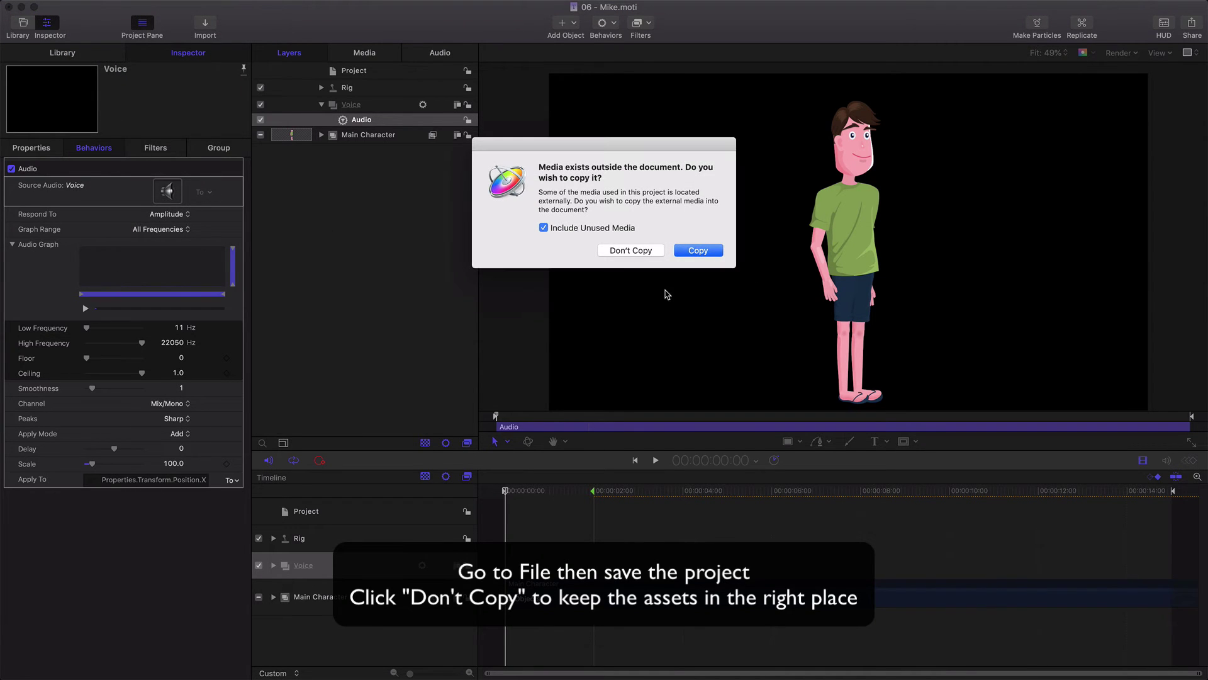
left_click(632, 250)
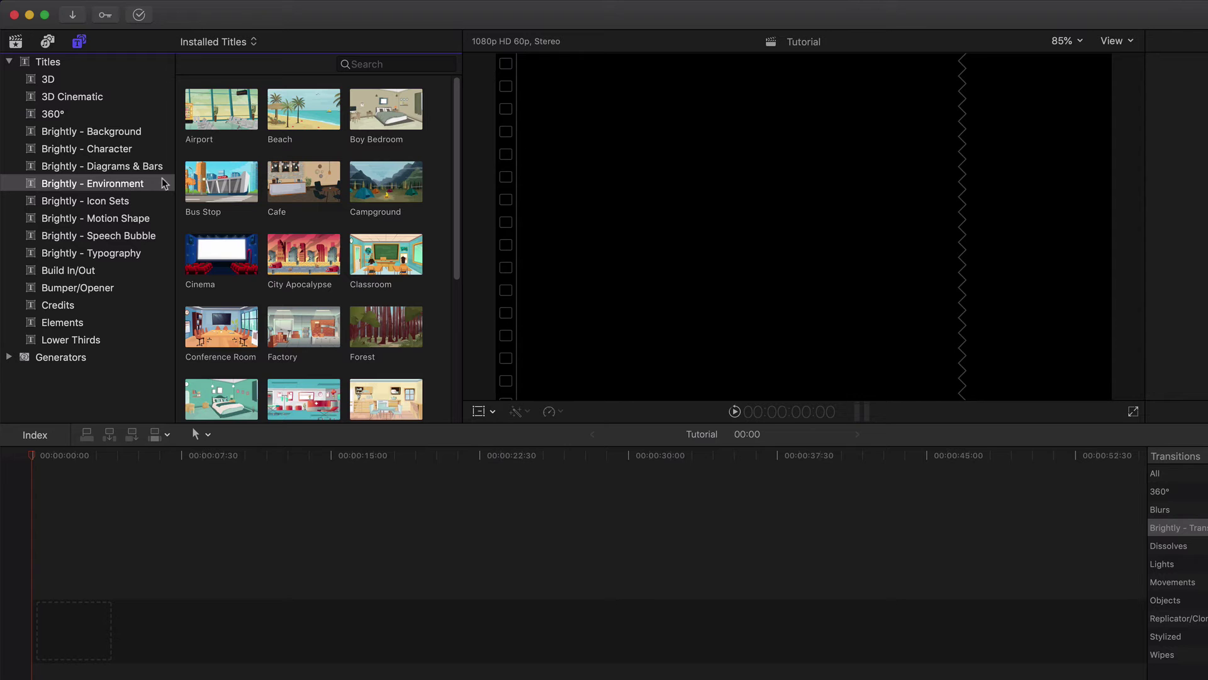
Step: Place the Classroom environment in the Tutorial timeline and scrub through it to preview
scroll(454, 194, "down", 3)
scroll(461, 248, "down", 3)
scroll(470, 326, "up", 6)
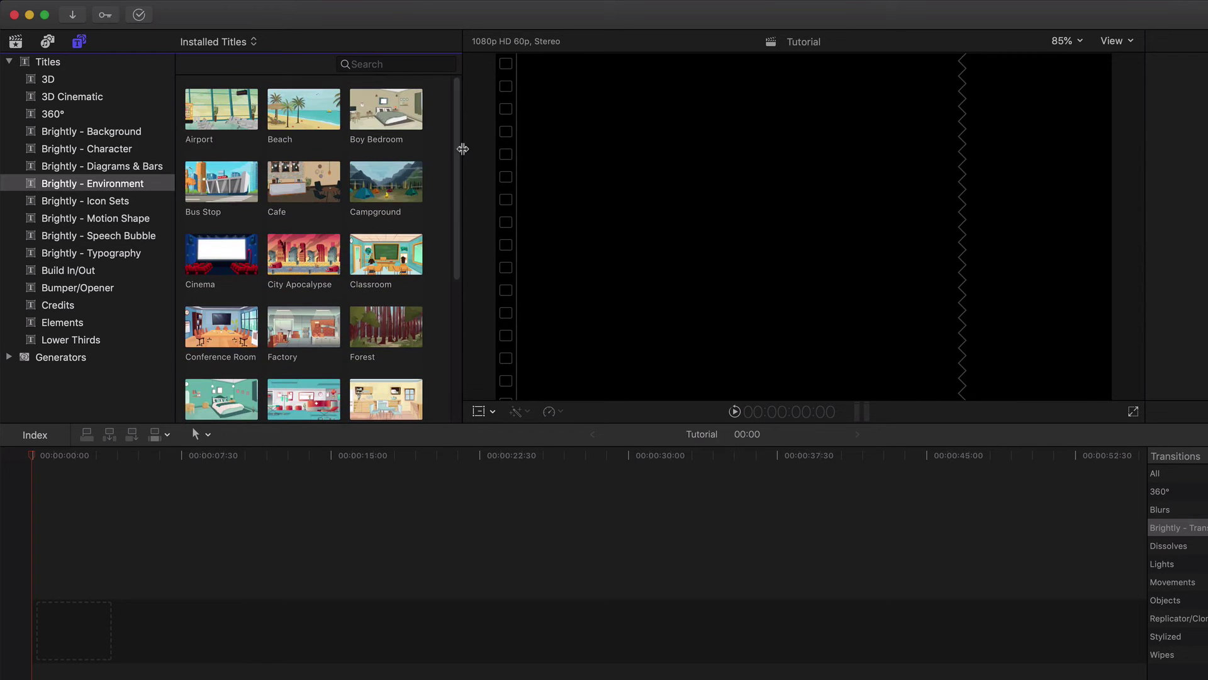
mouse_move(386, 253)
left_mouse_down()
mouse_move(352, 456)
mouse_move(120, 598)
left_mouse_up()
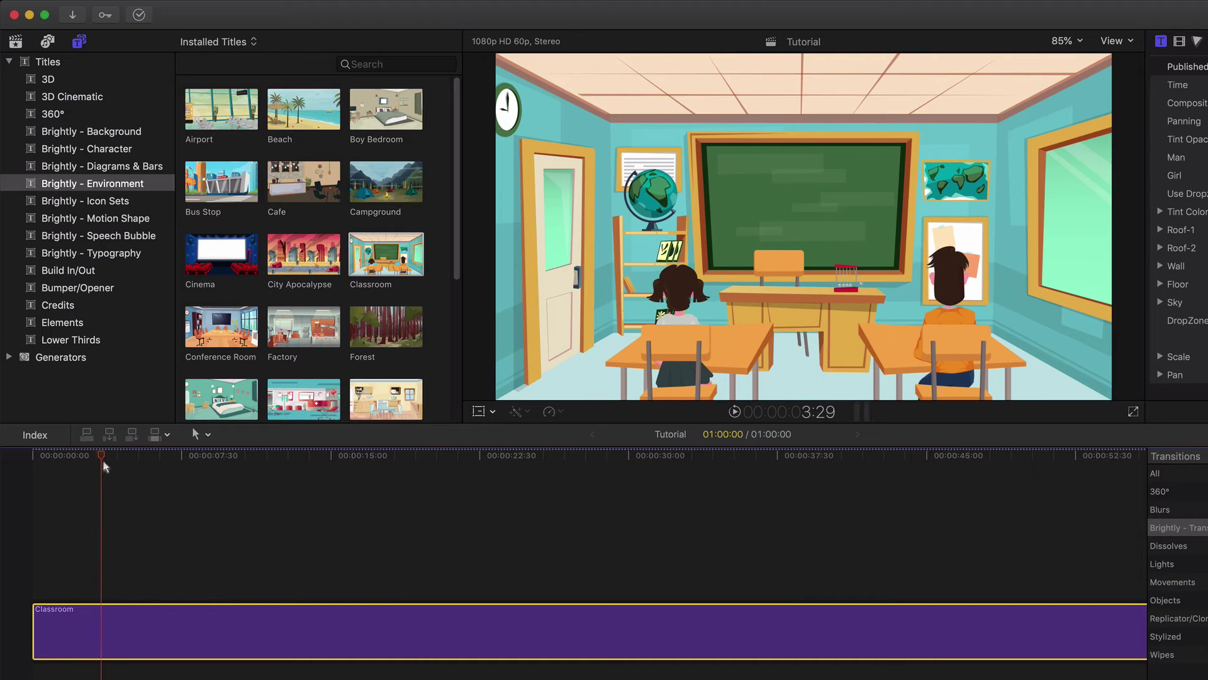
left_click_drag(43, 458, 78, 463)
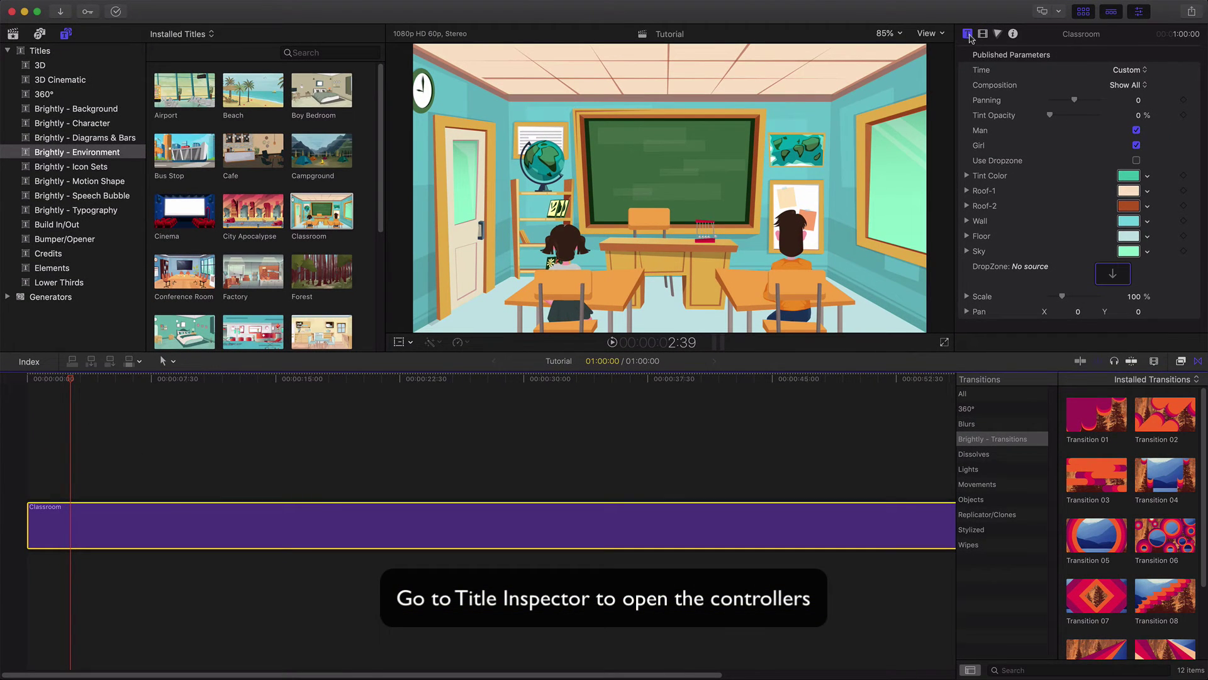
Step: Try the Afternoon and Night Time presets, then set Time back to Custom
left_click(1127, 70)
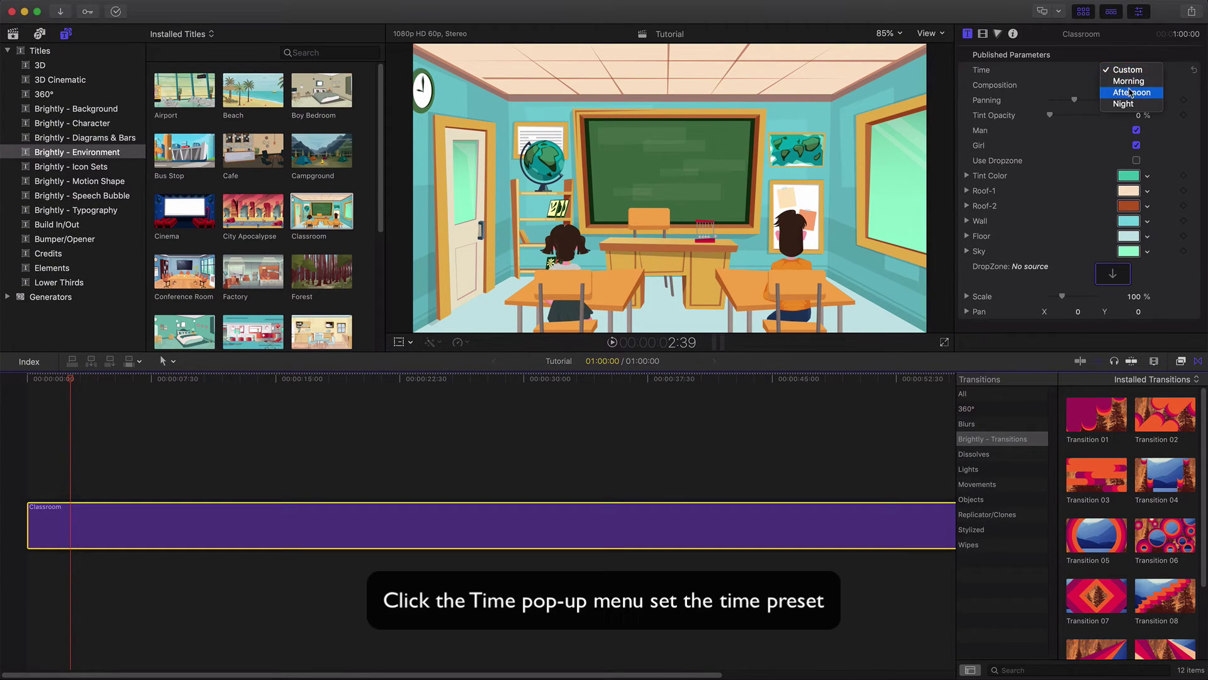
left_click(1131, 92)
left_click(1126, 72)
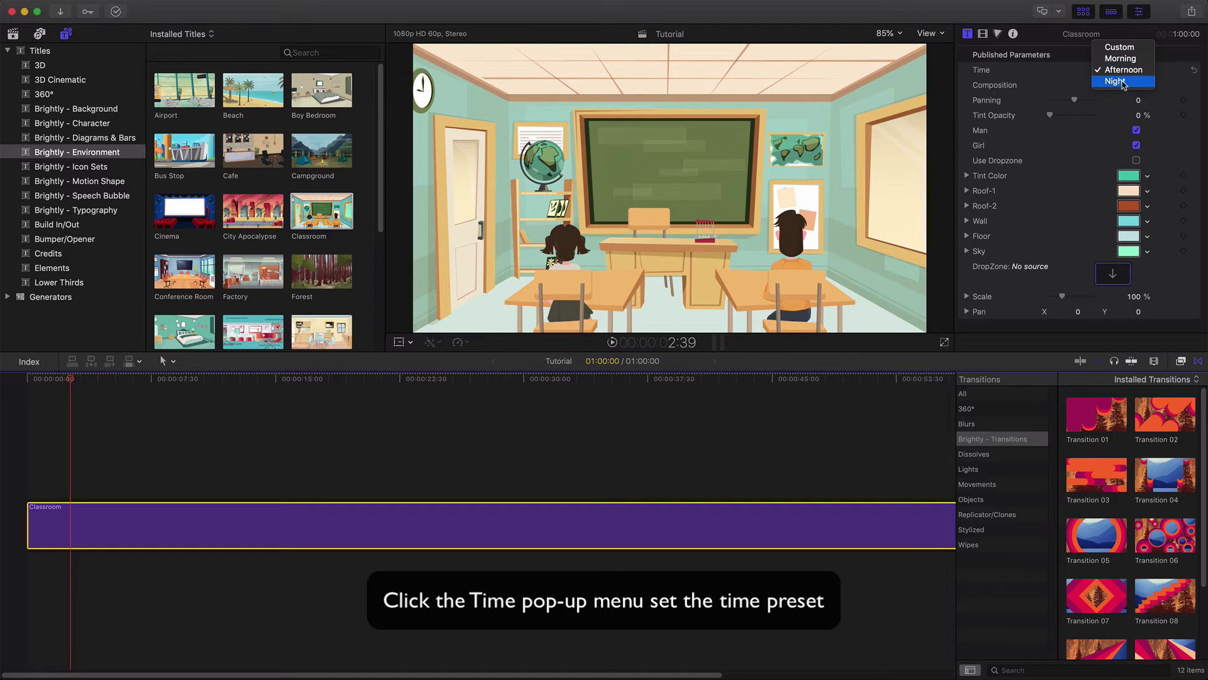
left_click(1123, 81)
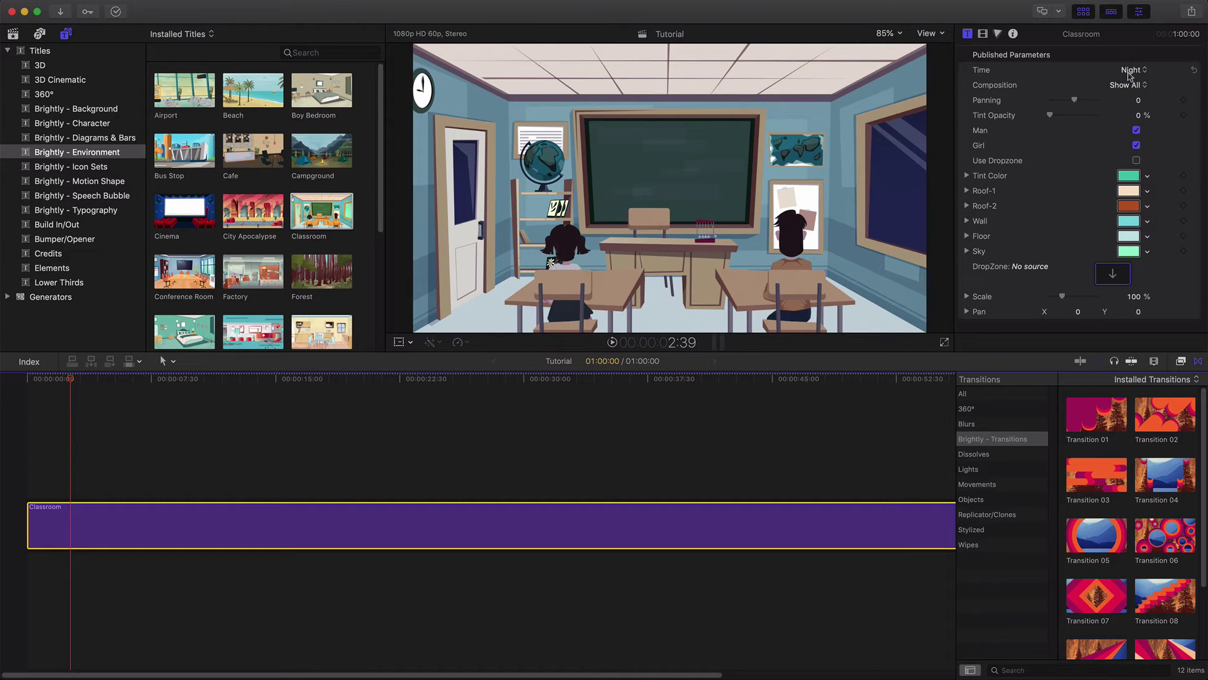
left_click(1130, 70)
left_click(1127, 37)
Step: Try Foreground Only and Background Only Composition, then restore Show All
left_click(1131, 85)
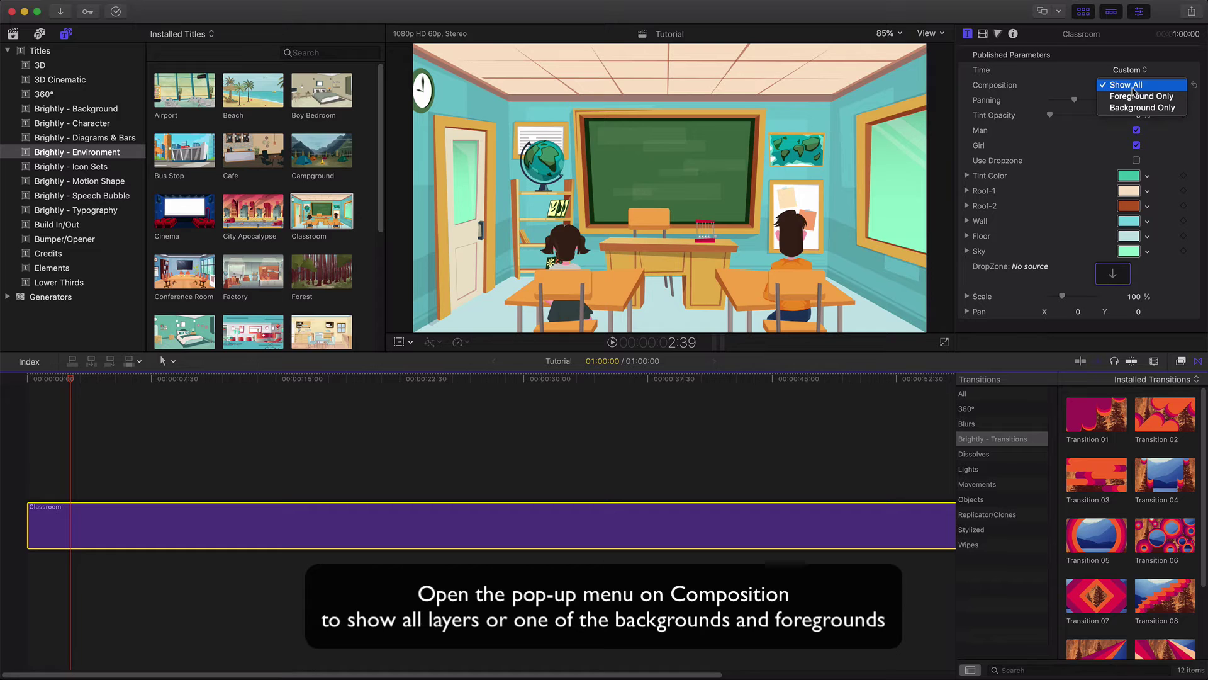
left_click(1133, 96)
left_click(1132, 87)
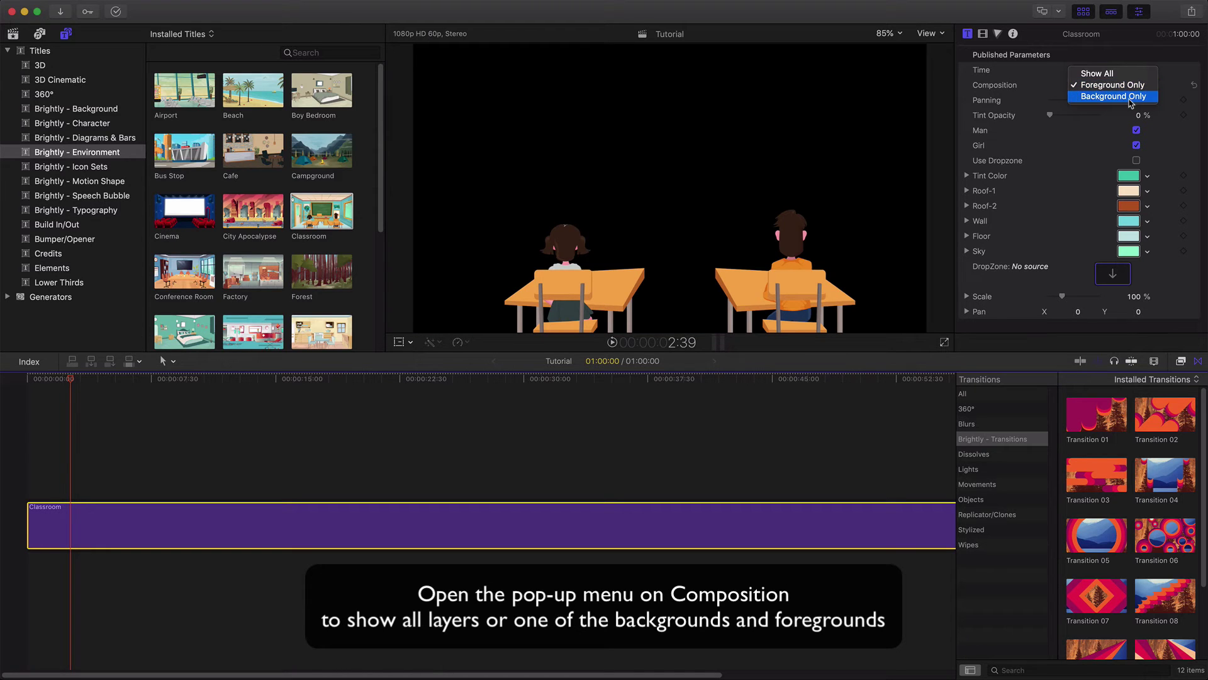
left_click(1131, 97)
left_click(1131, 85)
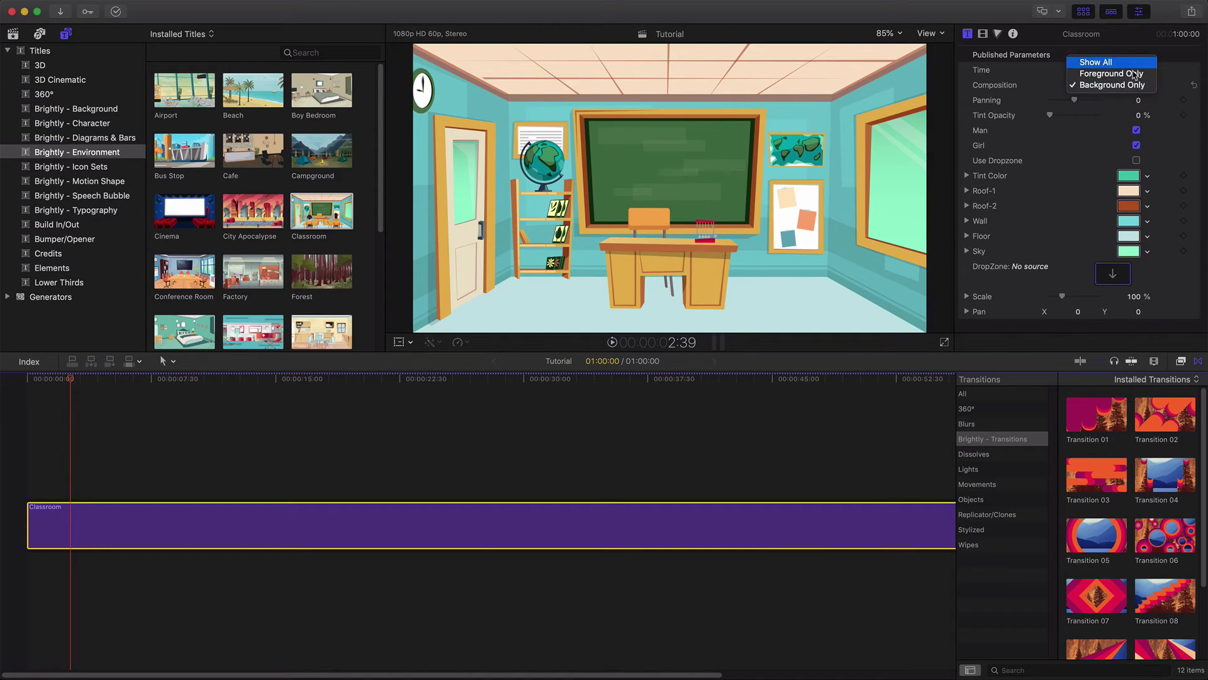
left_click(1126, 55)
Step: Toggle the Man and Girl characters off and back on
left_click(1137, 130)
left_click(1136, 131)
left_click(1137, 145)
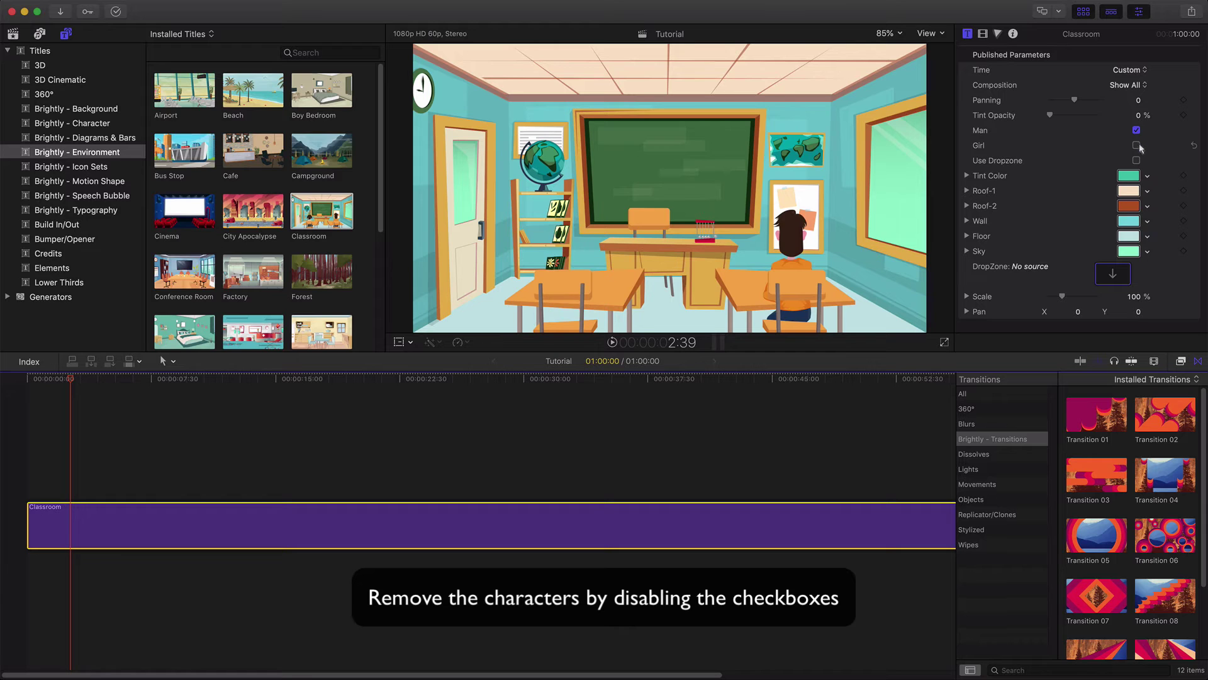
left_click(1137, 146)
Step: Set Tint Color to near-white and return Tint Opacity to 0% after testing full tint
left_click_drag(1067, 118, 1098, 115)
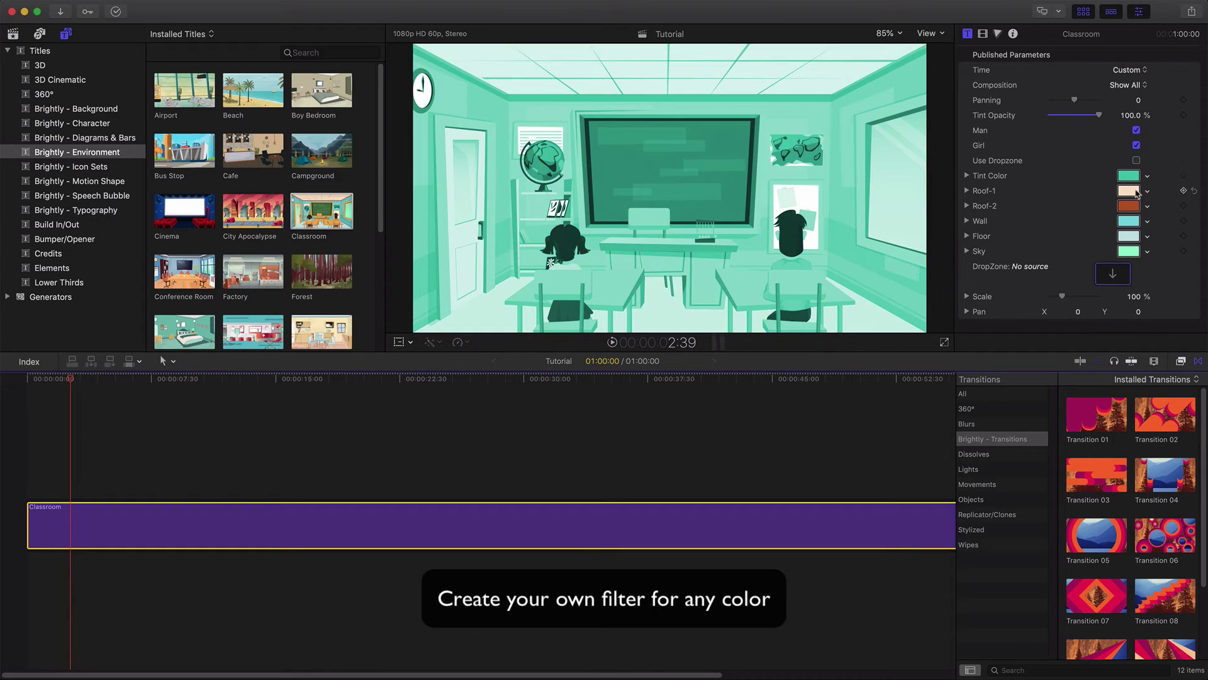
left_click(1125, 176)
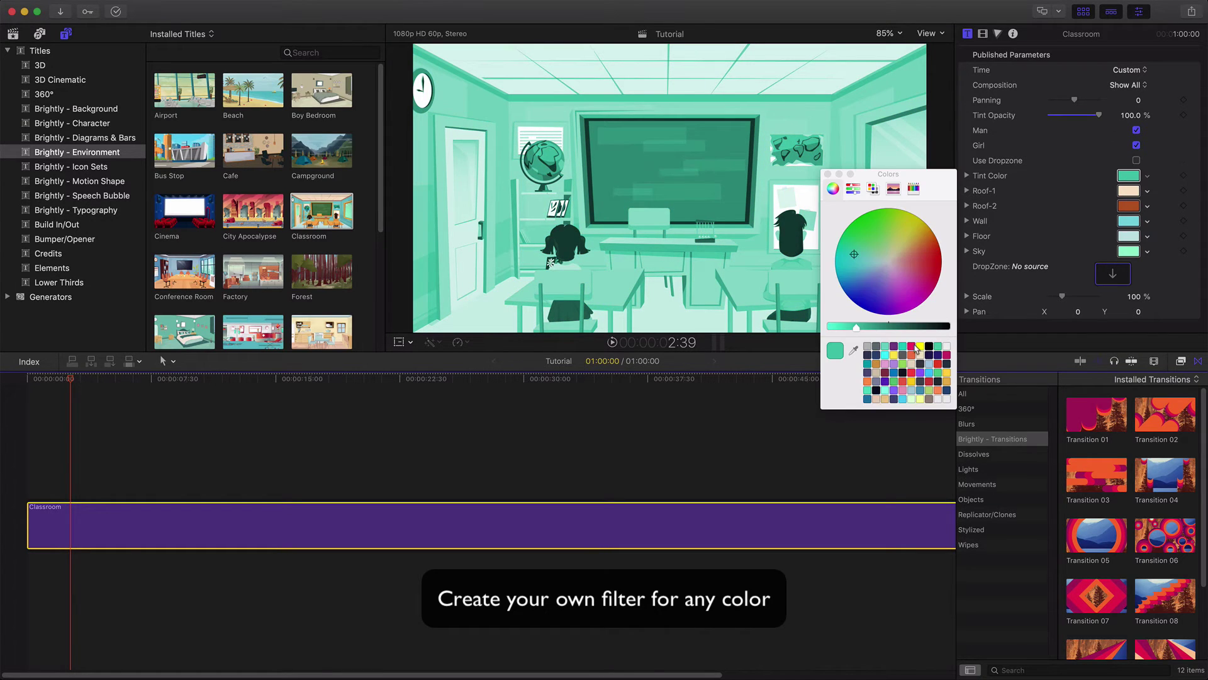
left_click(916, 346)
left_click(920, 358)
left_click(887, 260)
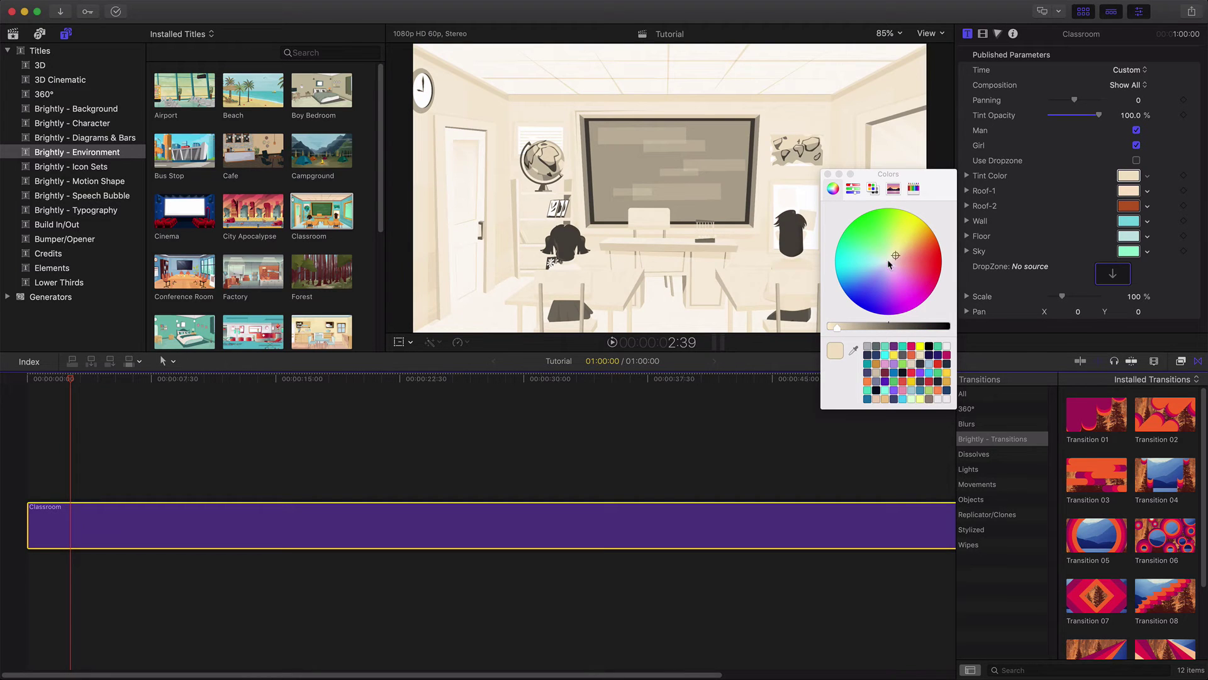
left_click(828, 173)
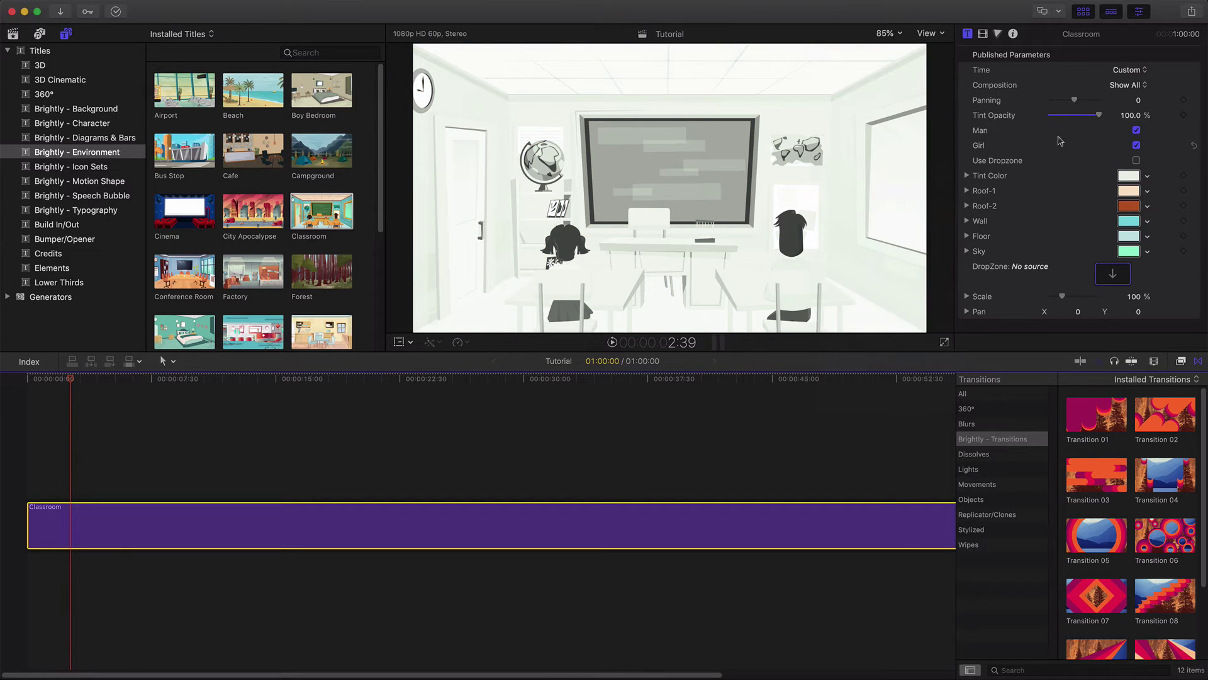
left_click_drag(1099, 115, 1027, 122)
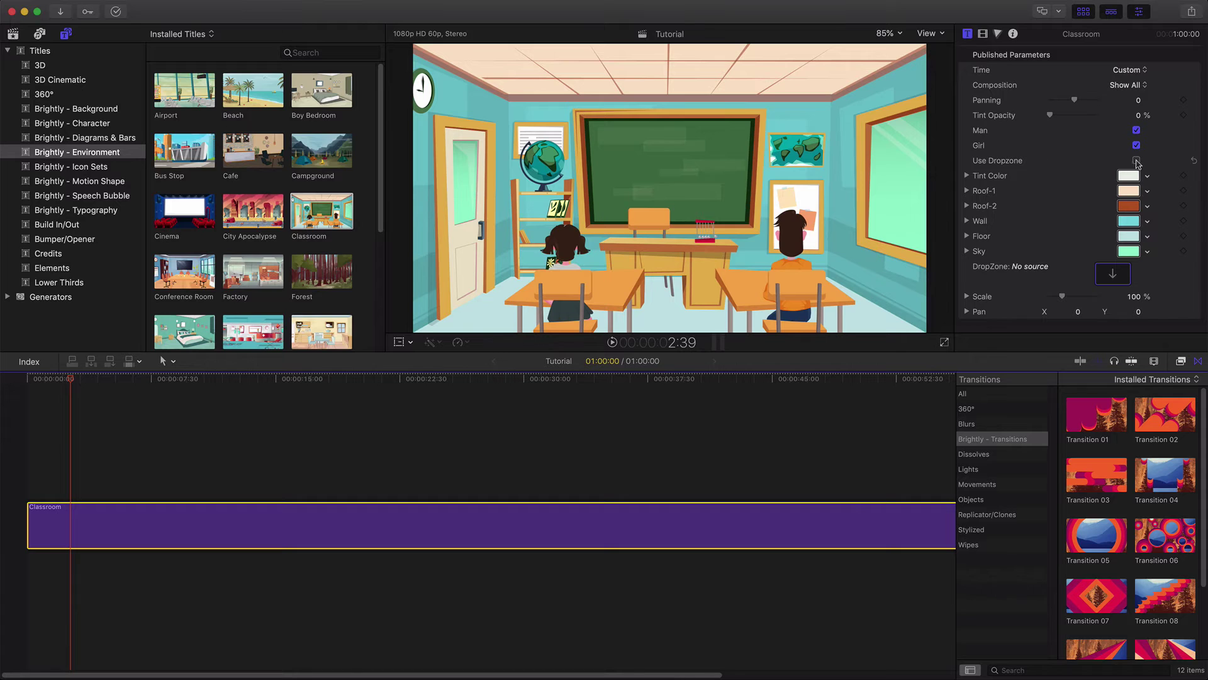
Step: Try Panning, then reset it to 0
left_click_drag(1074, 101, 1083, 100)
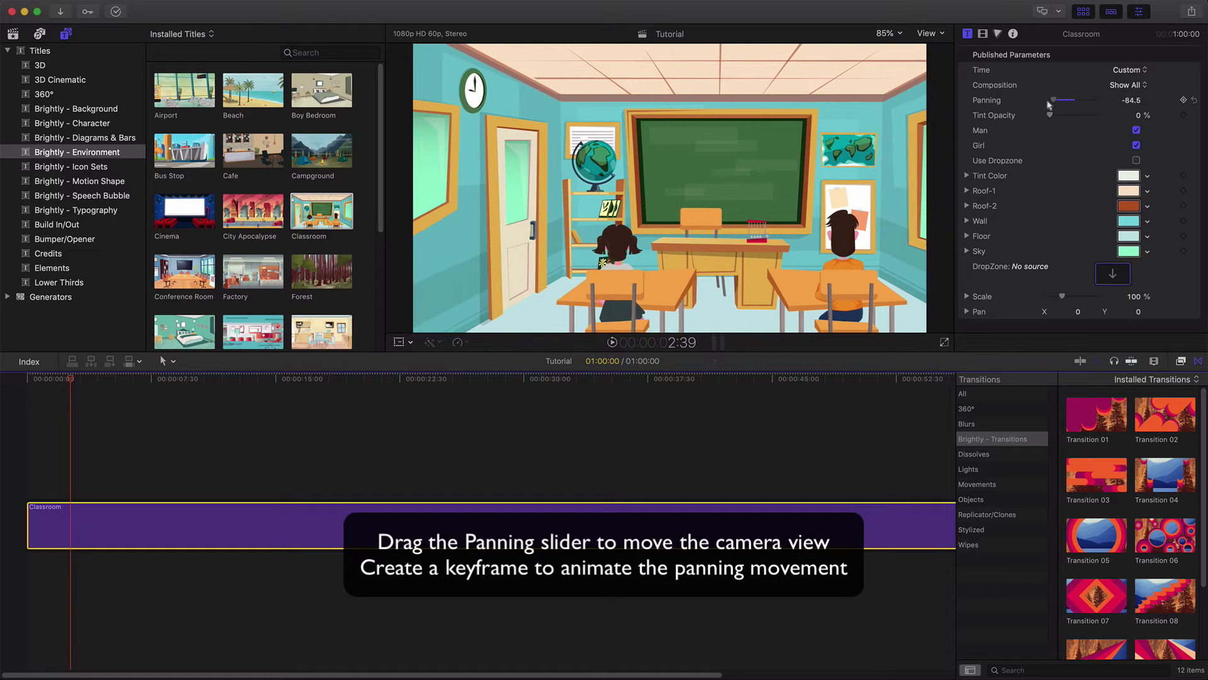
type("0")
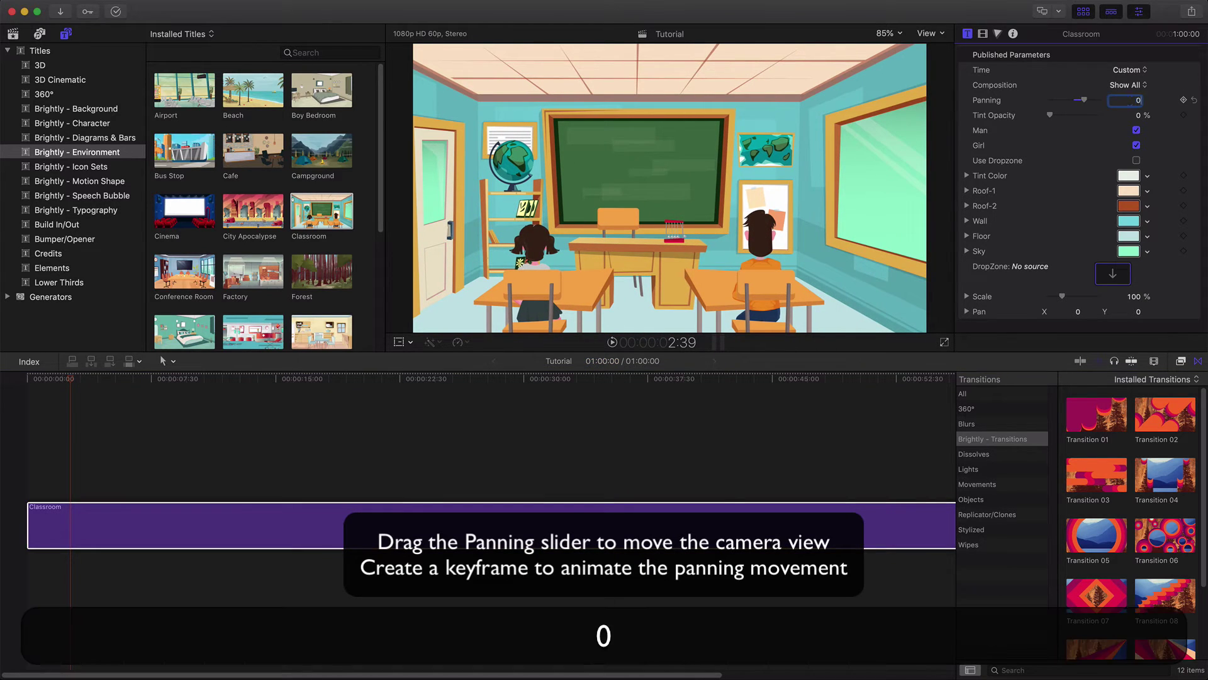
key("Return")
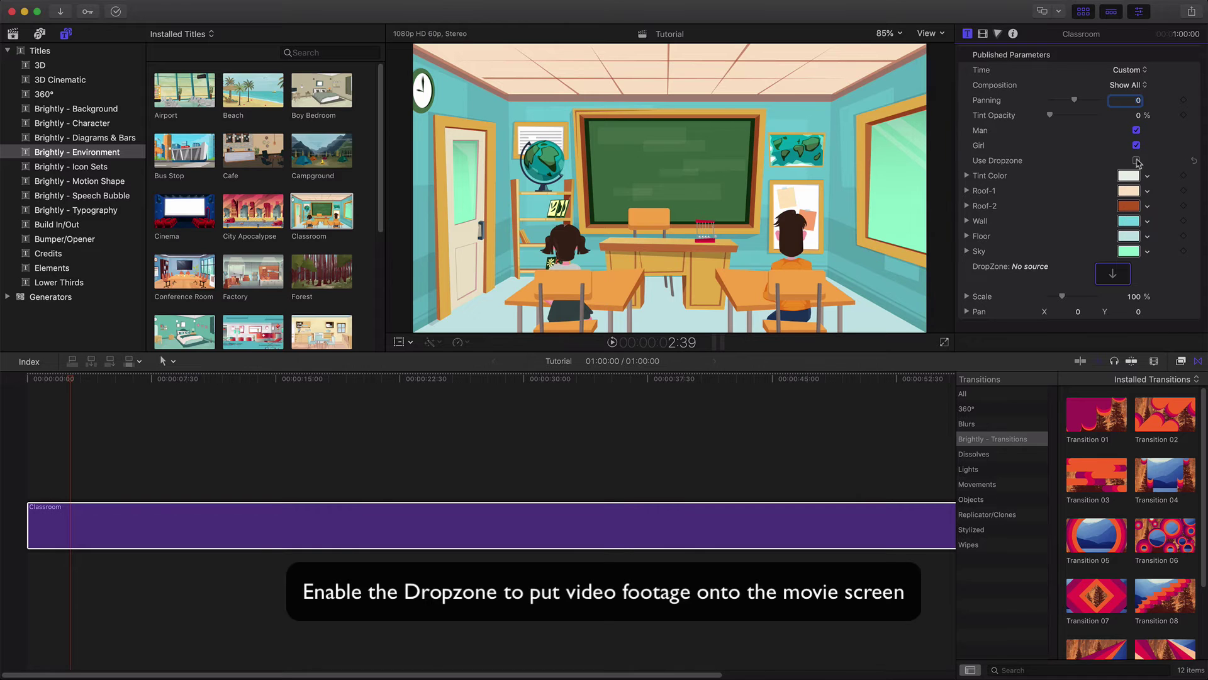
Step: Enable Use Dropzone and apply the envato_logo clip to the chalkboard
left_click(1137, 161)
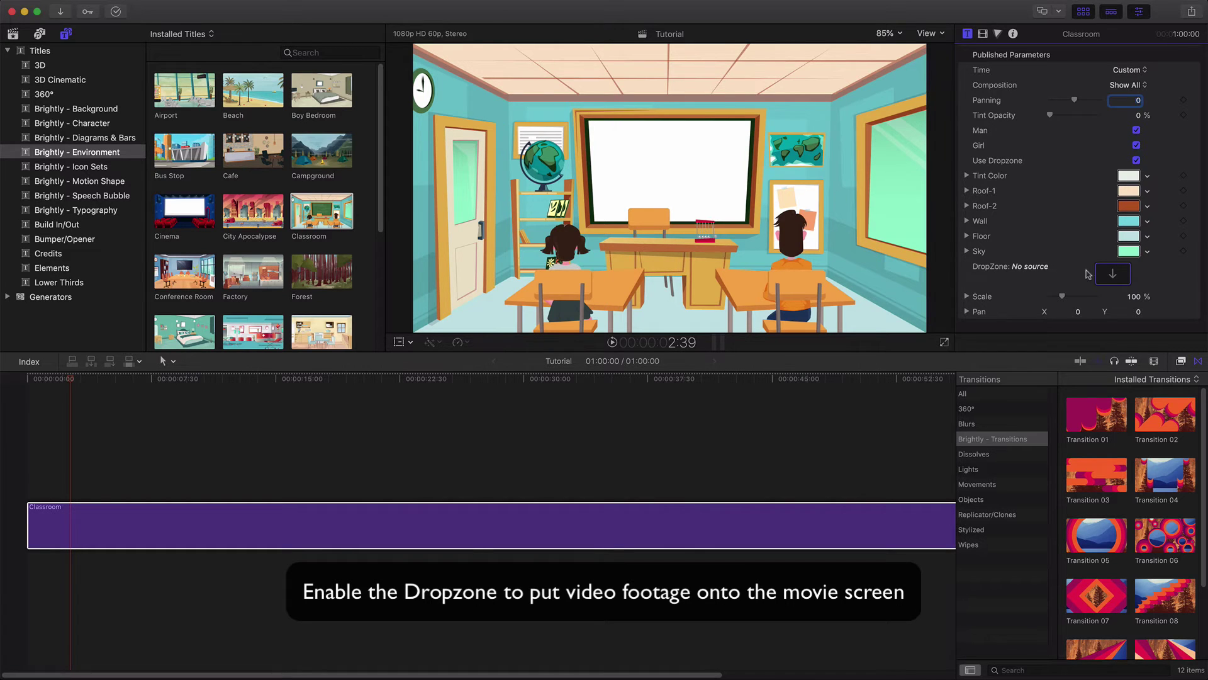
left_click(1113, 273)
left_click(19, 35)
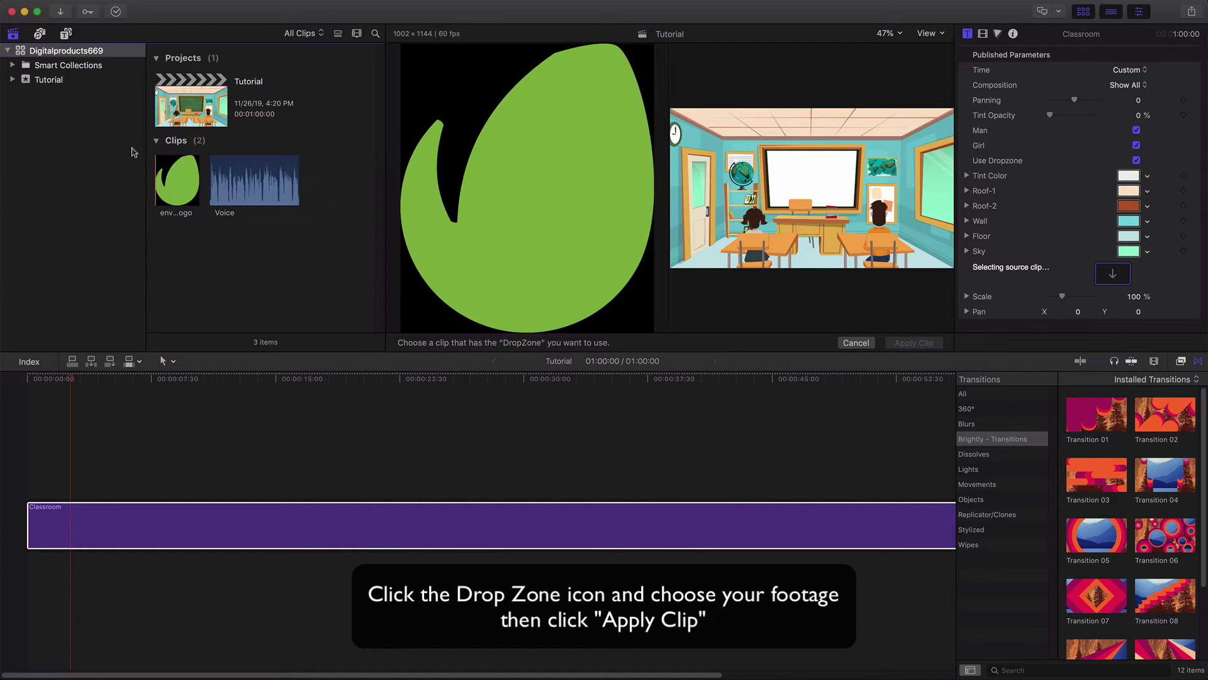
left_click(177, 180)
left_click(925, 349)
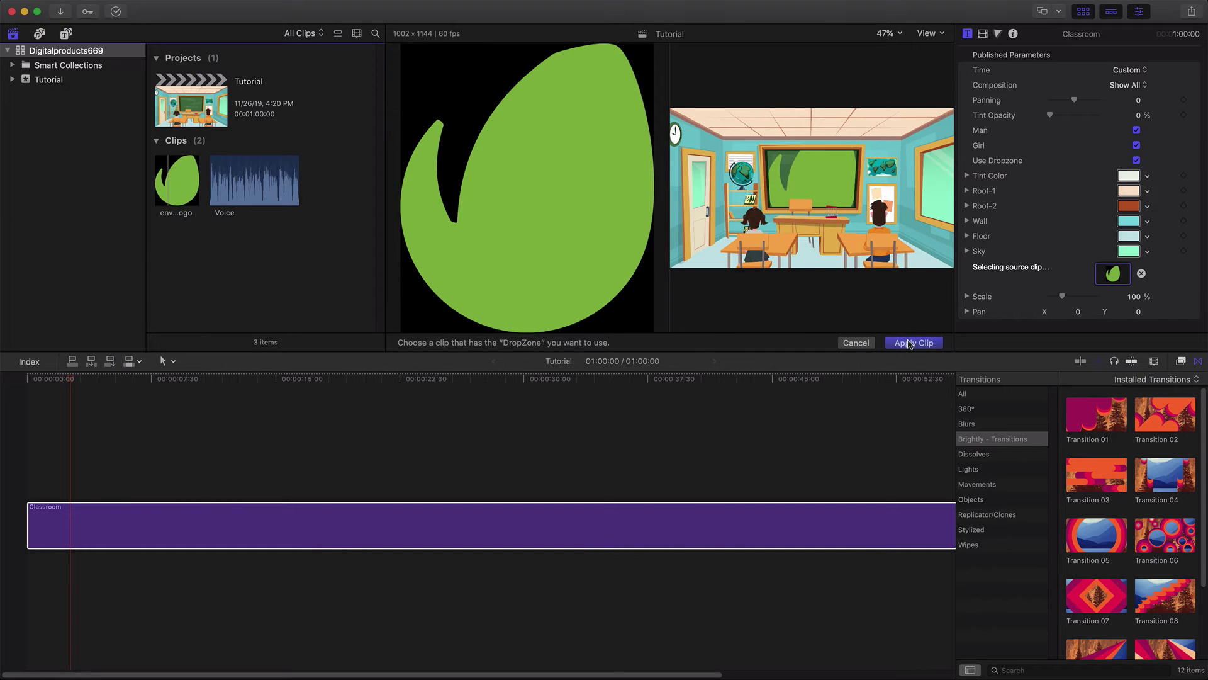
Step: Scale the chalkboard logo down to 31%
left_click(513, 543)
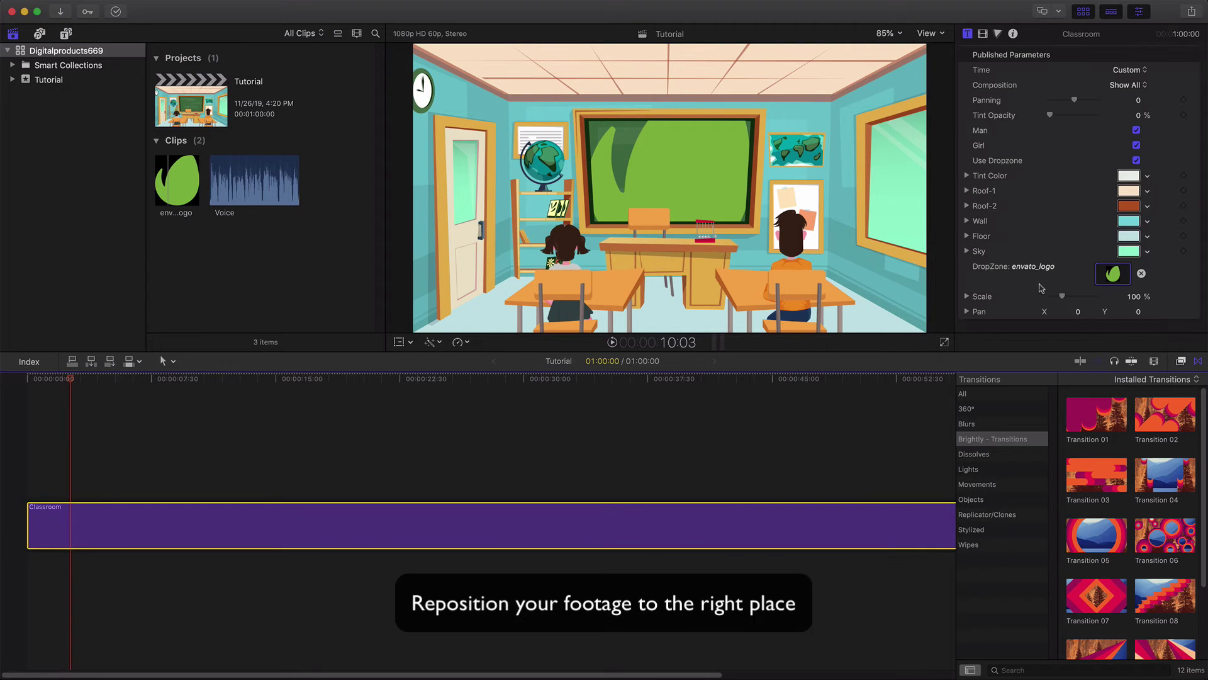
left_click_drag(1059, 301, 1055, 300)
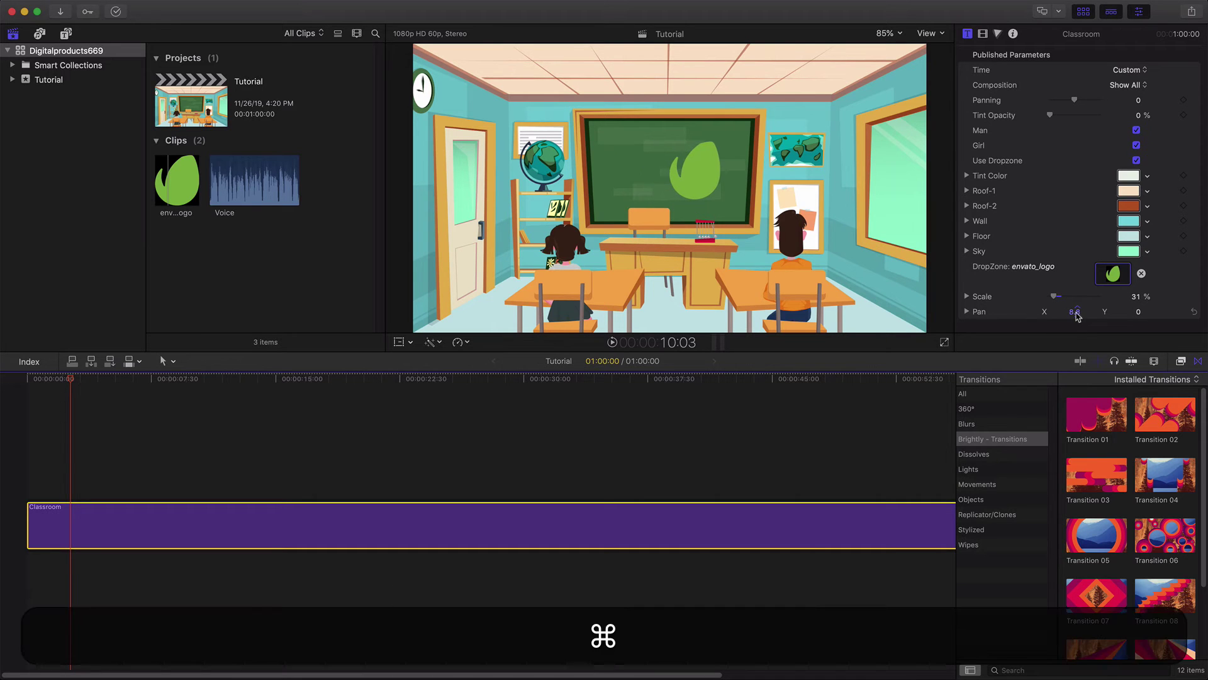
key("super+z")
Step: Add the 26 - Casual character from the Brightly - Character titles to the timeline
left_click(66, 33)
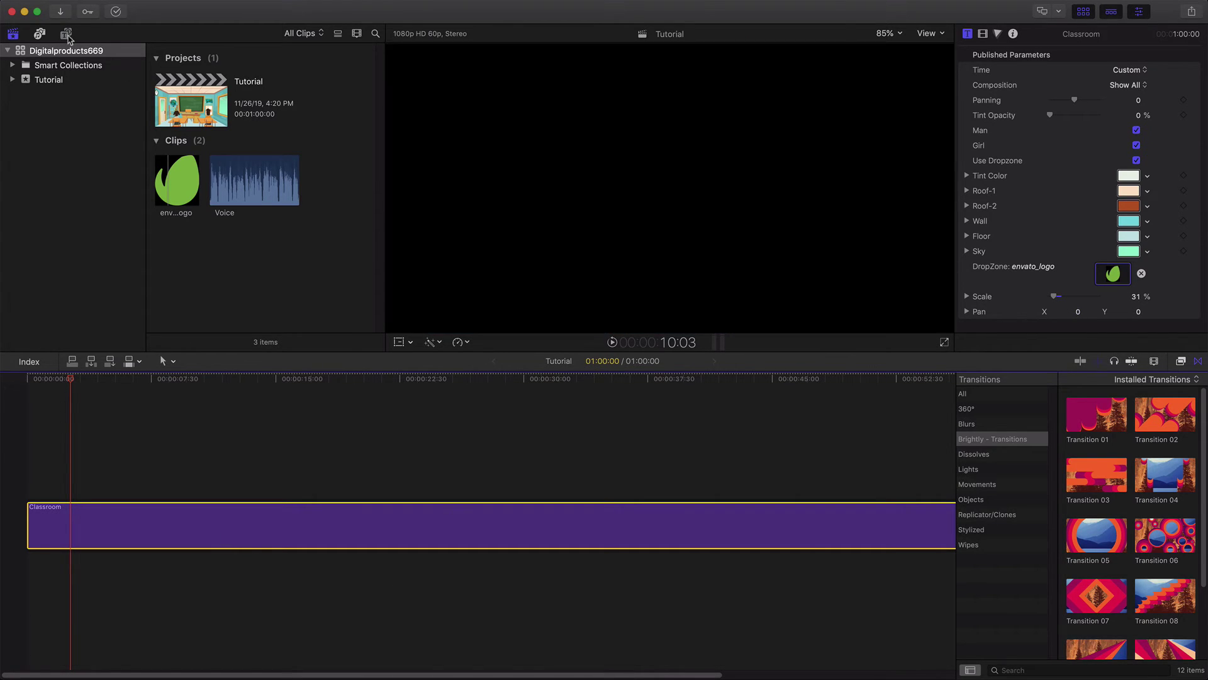
left_click(95, 124)
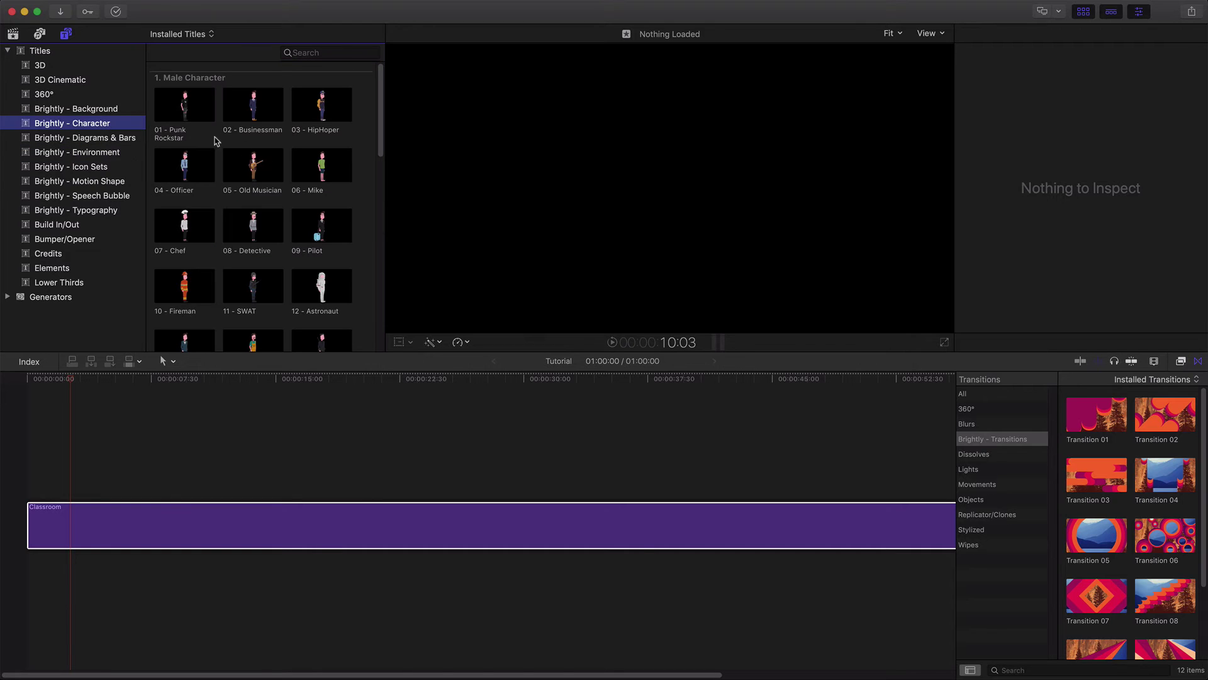
left_click_drag(385, 159, 383, 258)
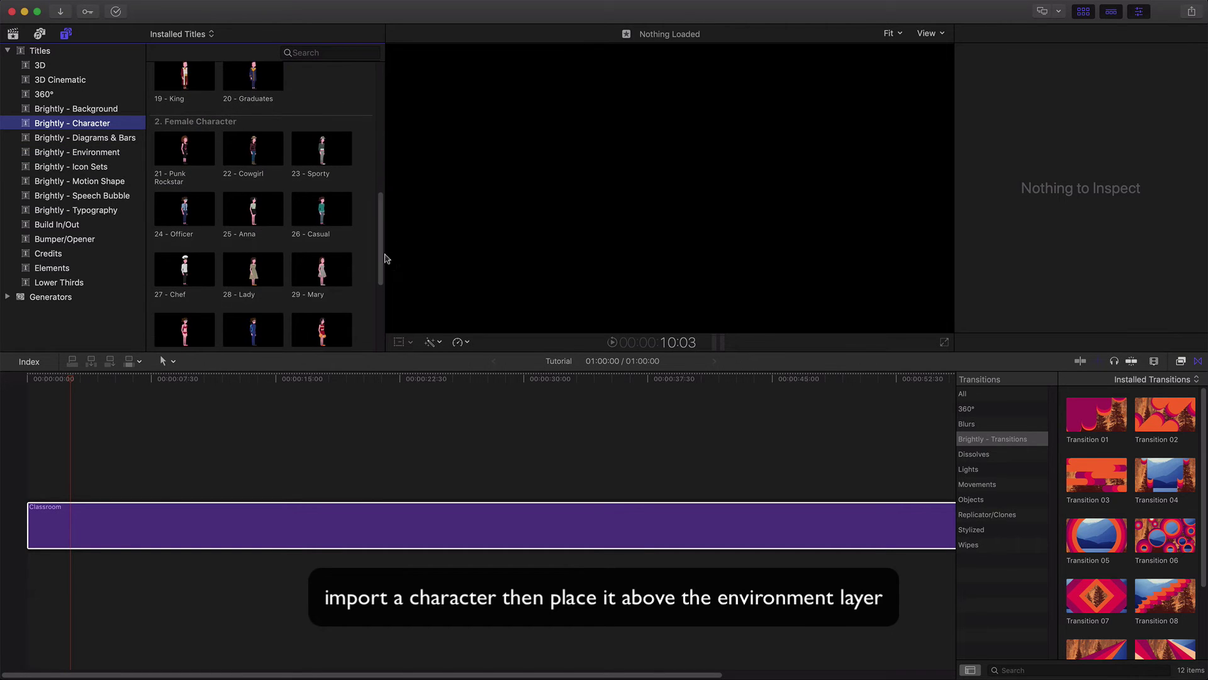
left_click_drag(321, 208, 21, 473)
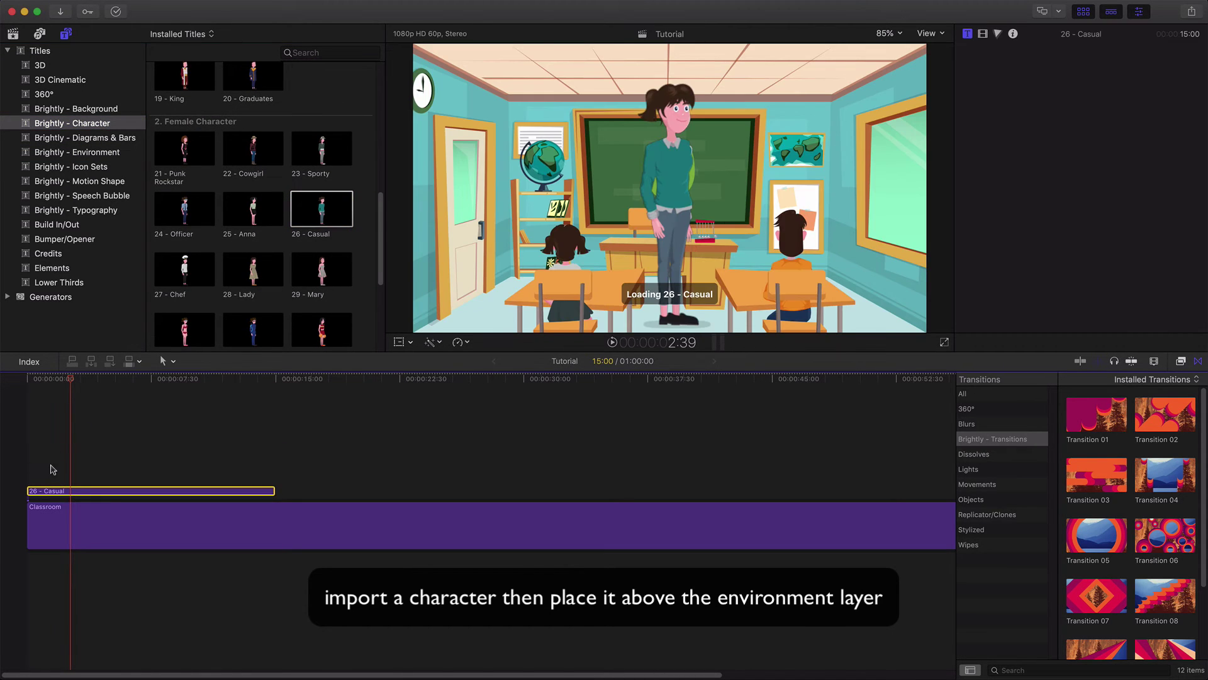
Step: Set the Classroom clip to Background Only and a duplicate above it to Foreground Only
left_click(120, 521)
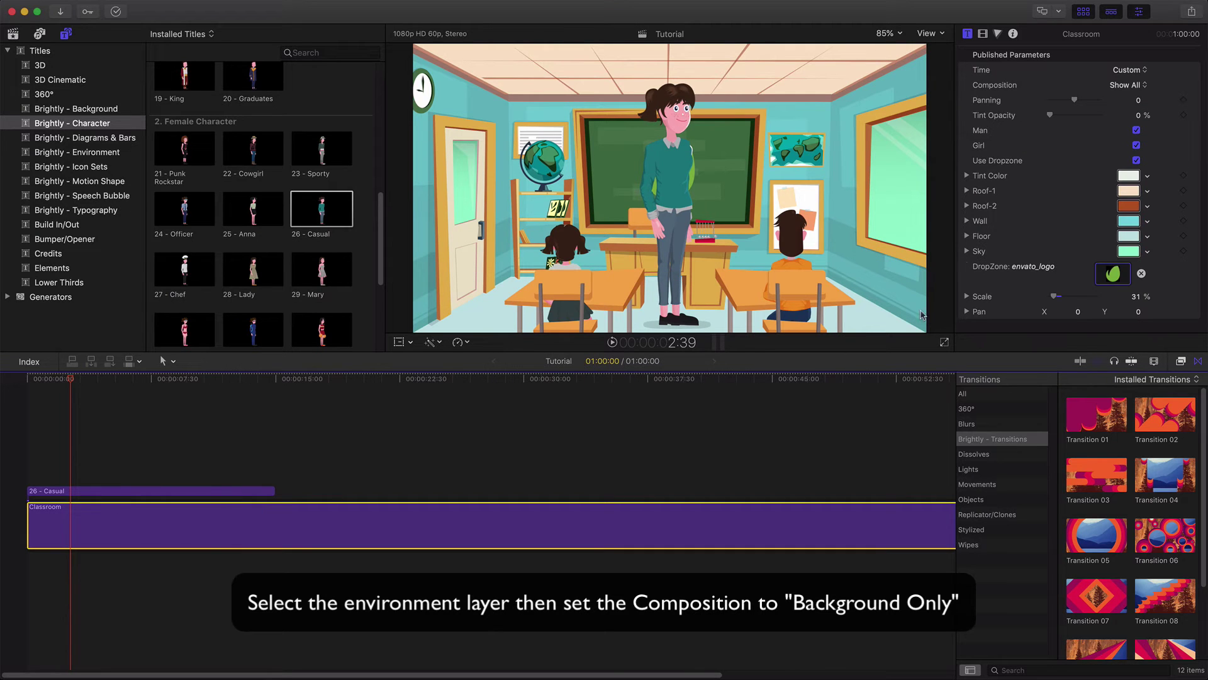
left_click(1103, 91)
left_click(1123, 109)
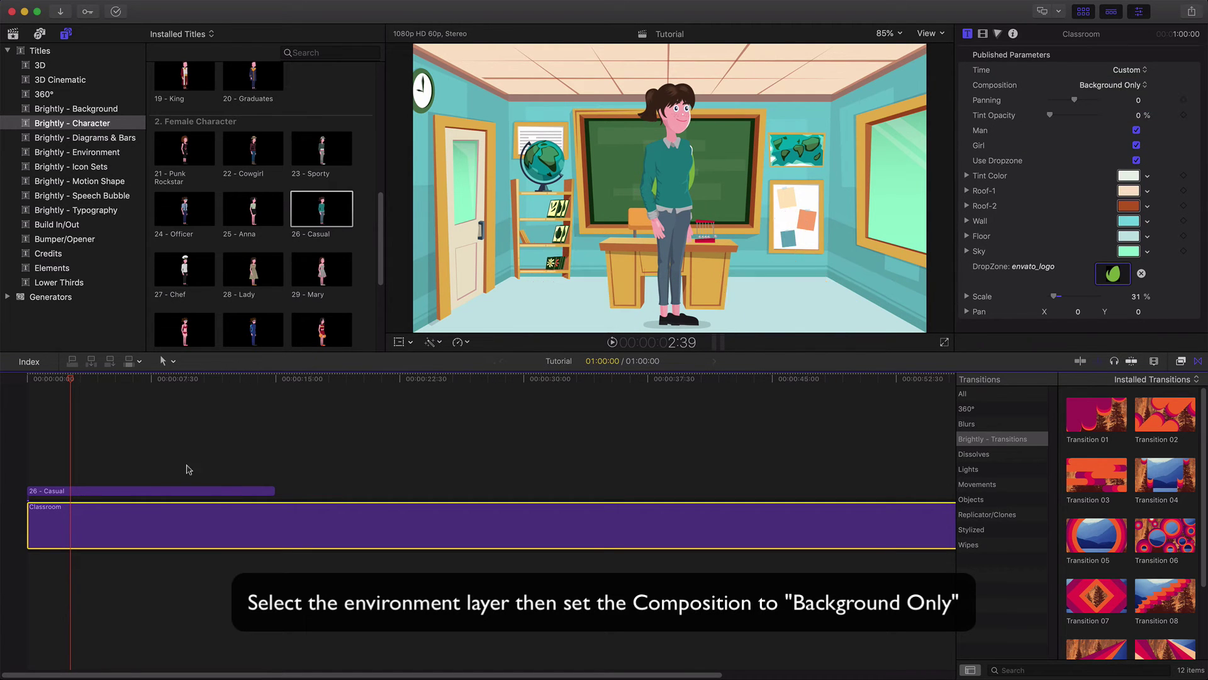
left_click_drag(119, 527, 70, 467)
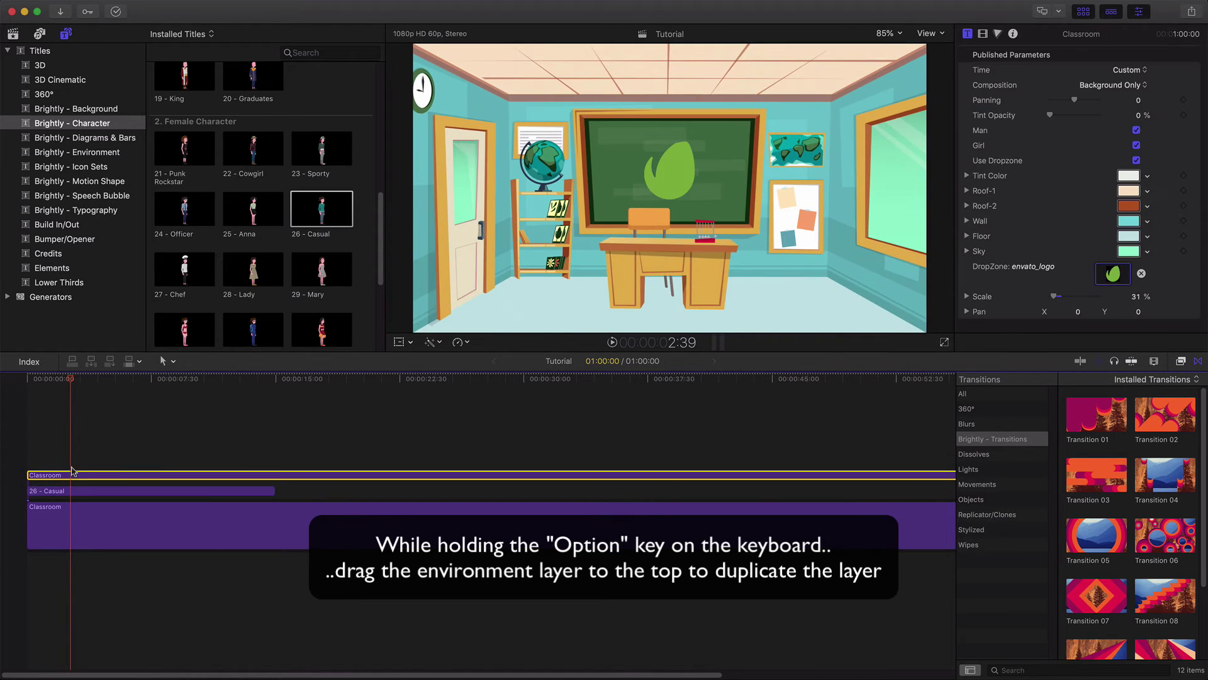
left_click(1135, 88)
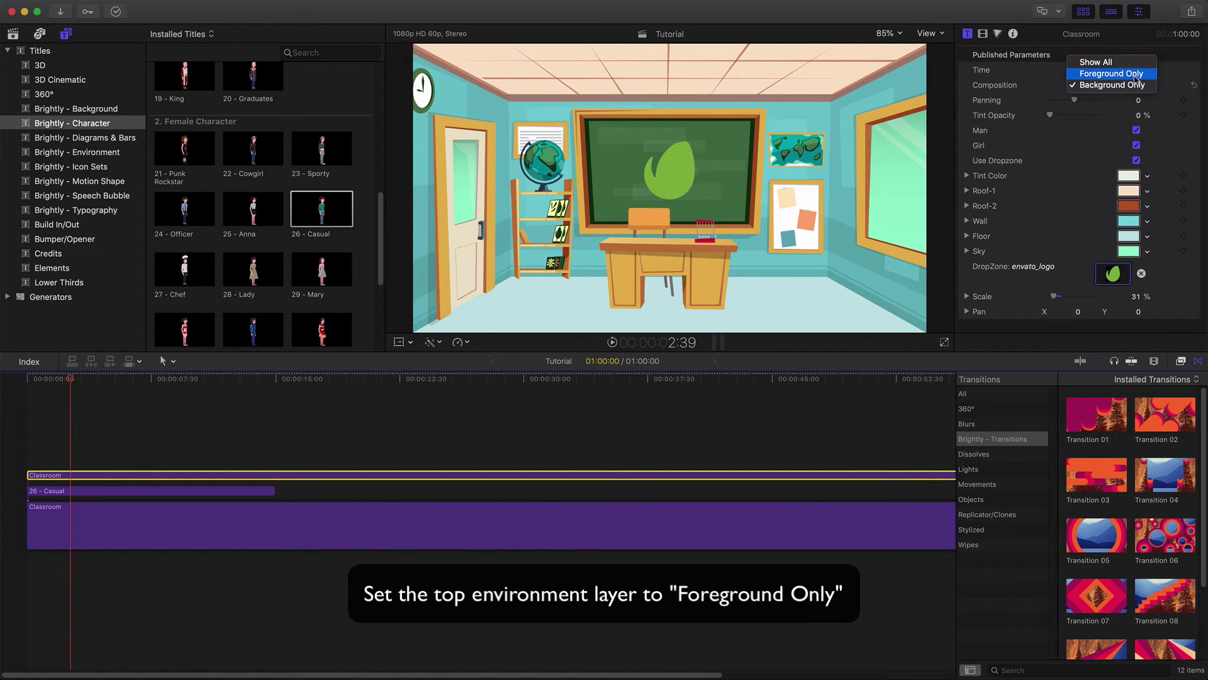
left_click(1138, 73)
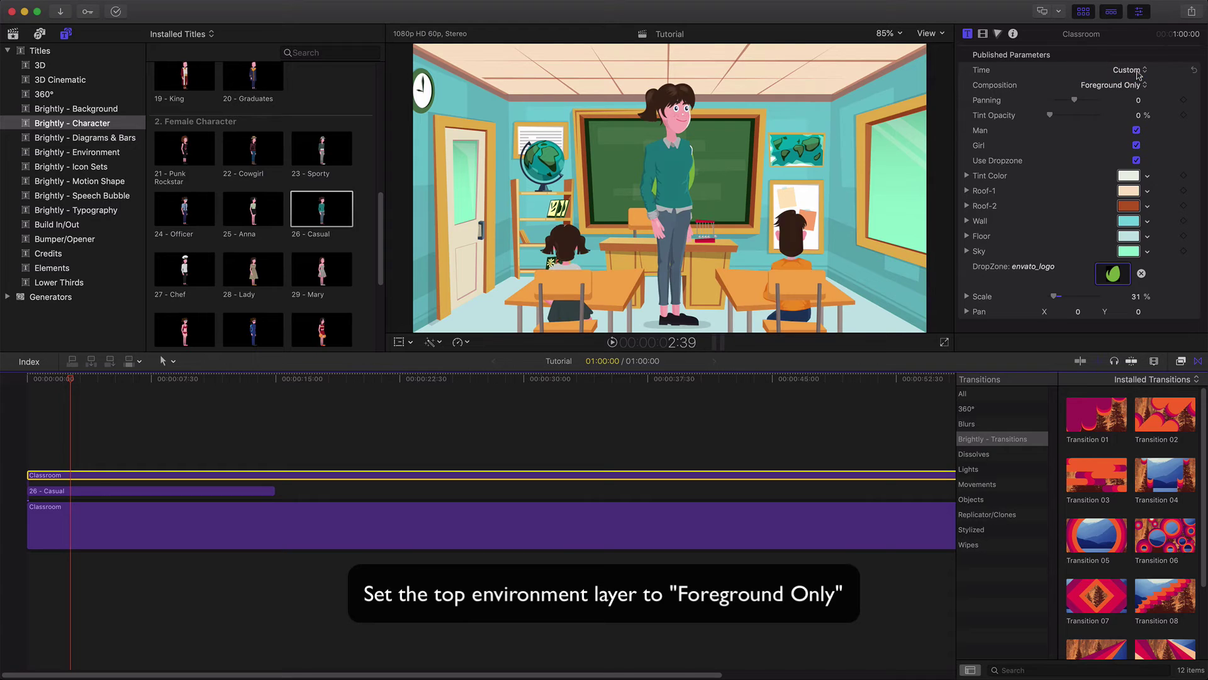
left_click(243, 492)
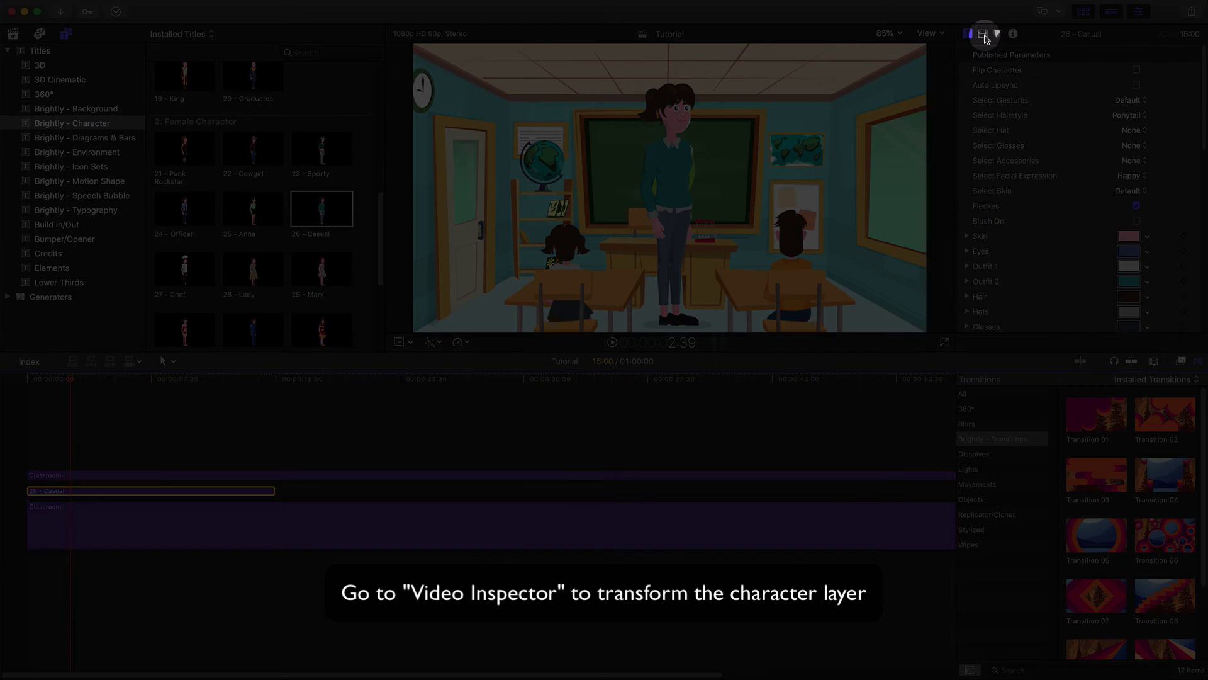
Step: Move the teacher to Position X 315, flip her, and scale her to 59%
left_click(985, 36)
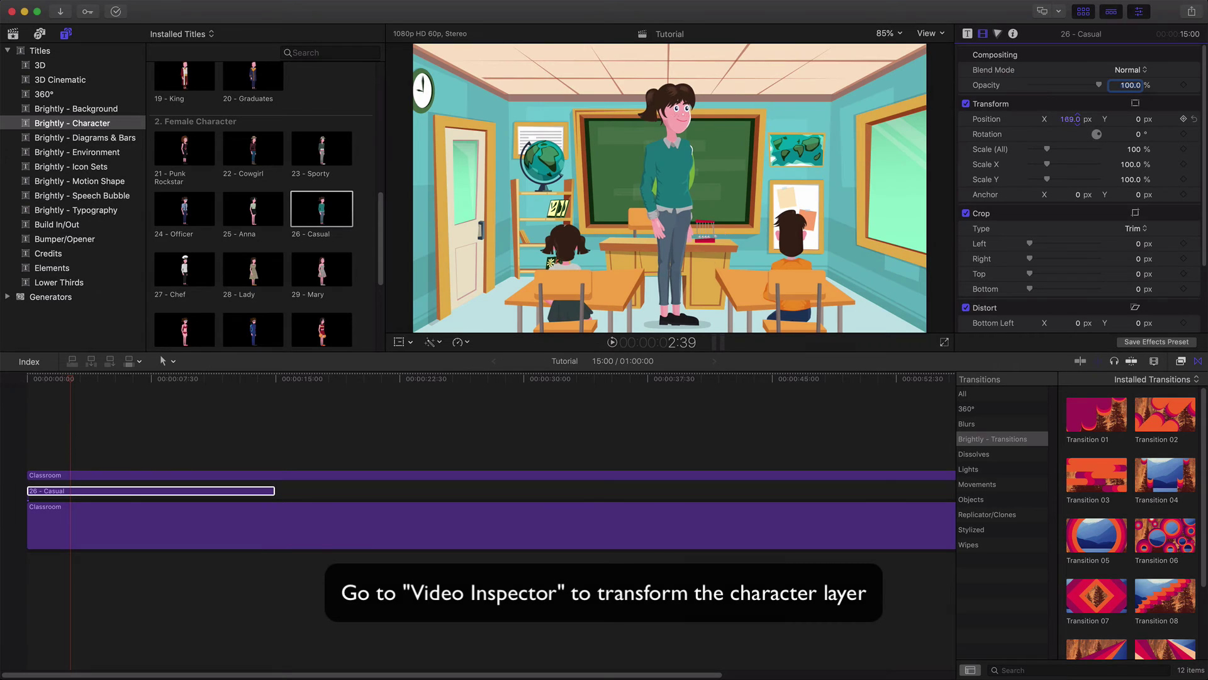
type("169")
left_click_drag(1077, 119, 945, 23)
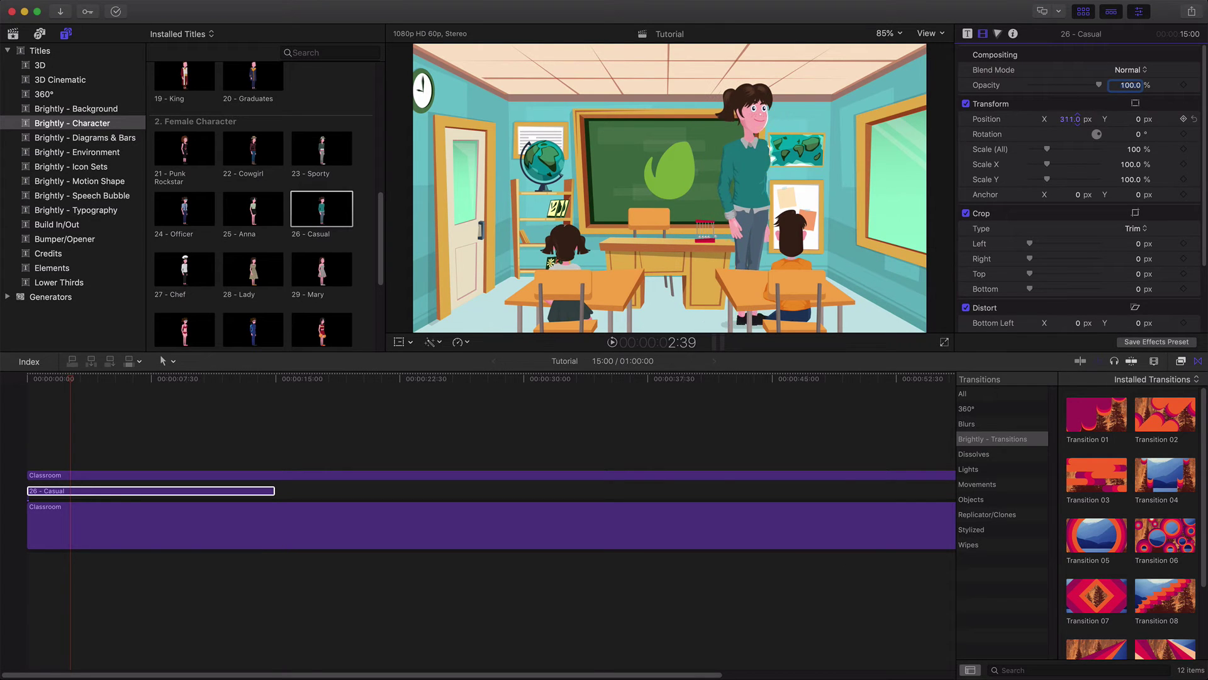
left_click(968, 34)
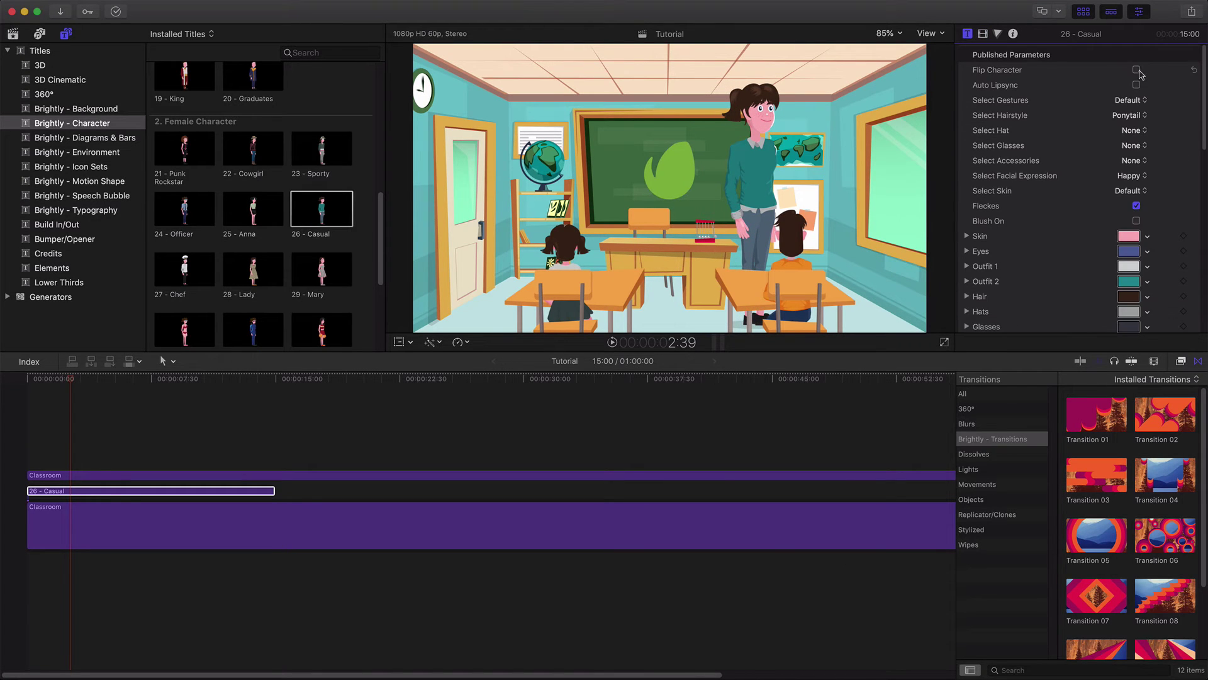
left_click(1137, 70)
left_click(983, 34)
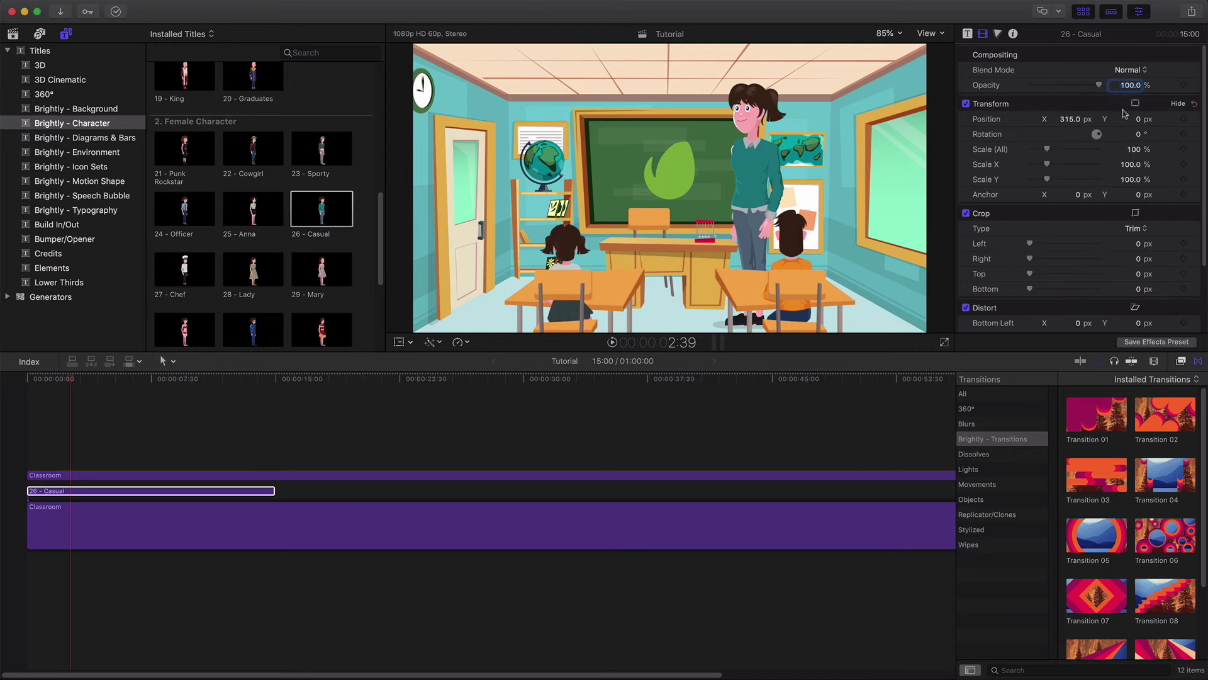
mouse_move(1140, 153)
left_mouse_down()
mouse_move(1113, 153)
mouse_move(1133, 149)
mouse_move(1137, 123)
left_mouse_up()
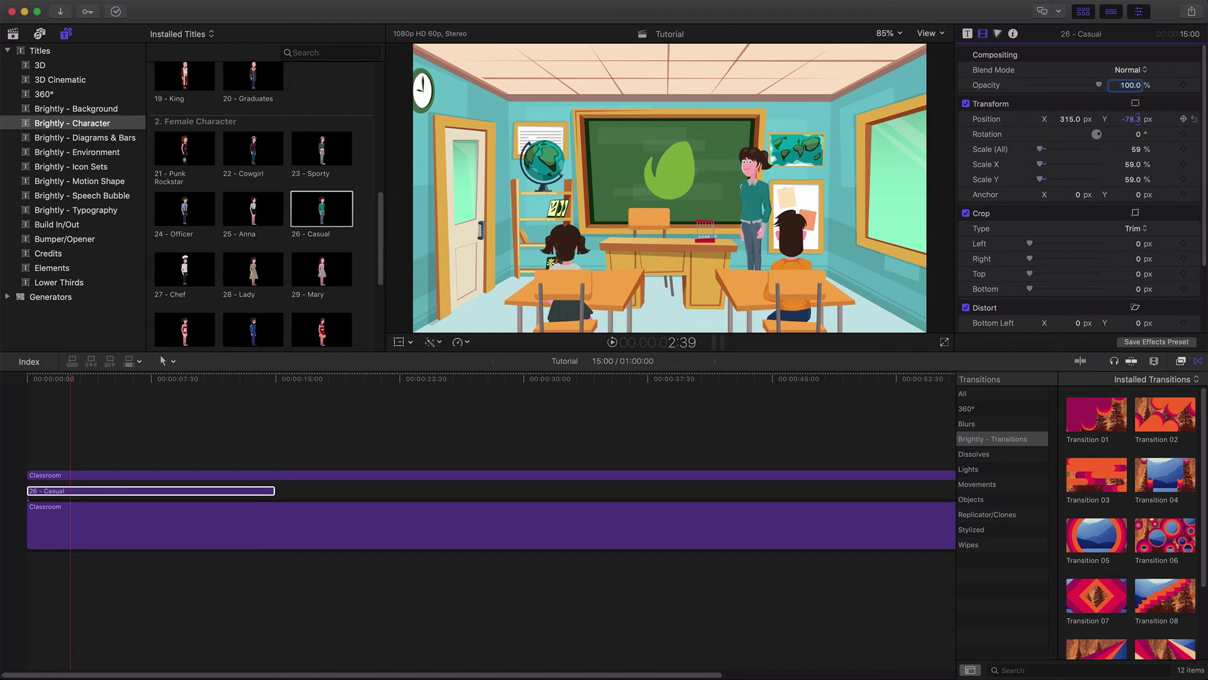
Step: Change the teacher's gesture to Pointing 2 so she points at the board
left_click(968, 34)
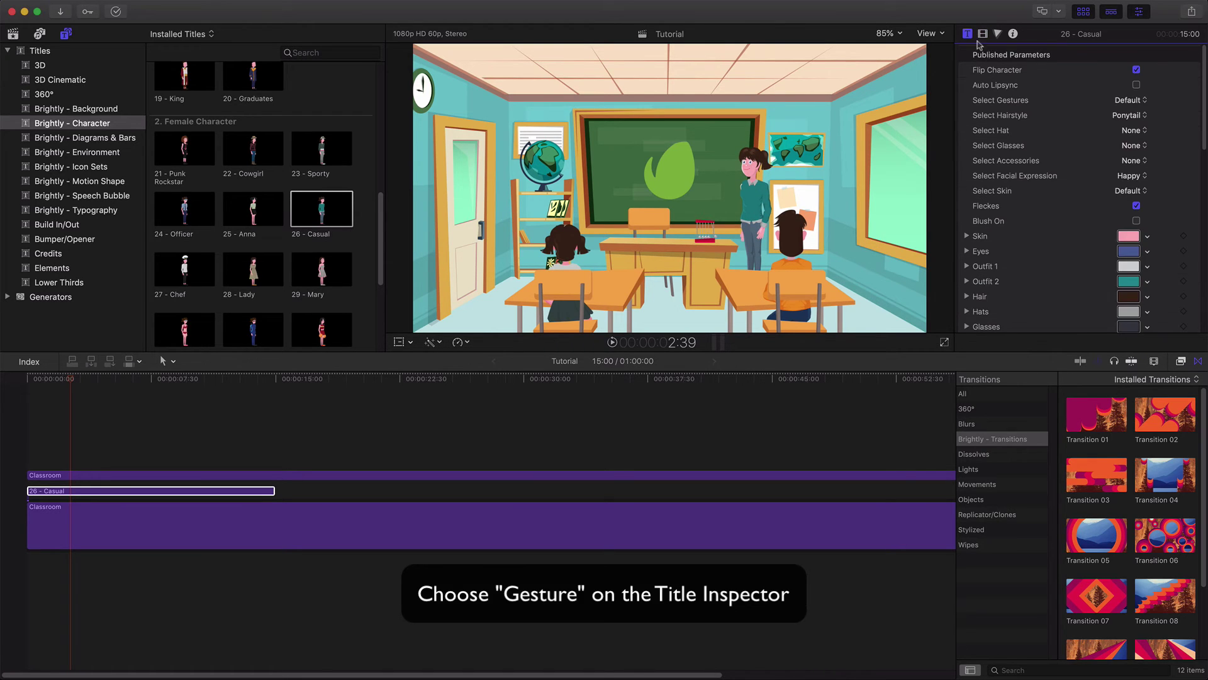
left_click(1131, 101)
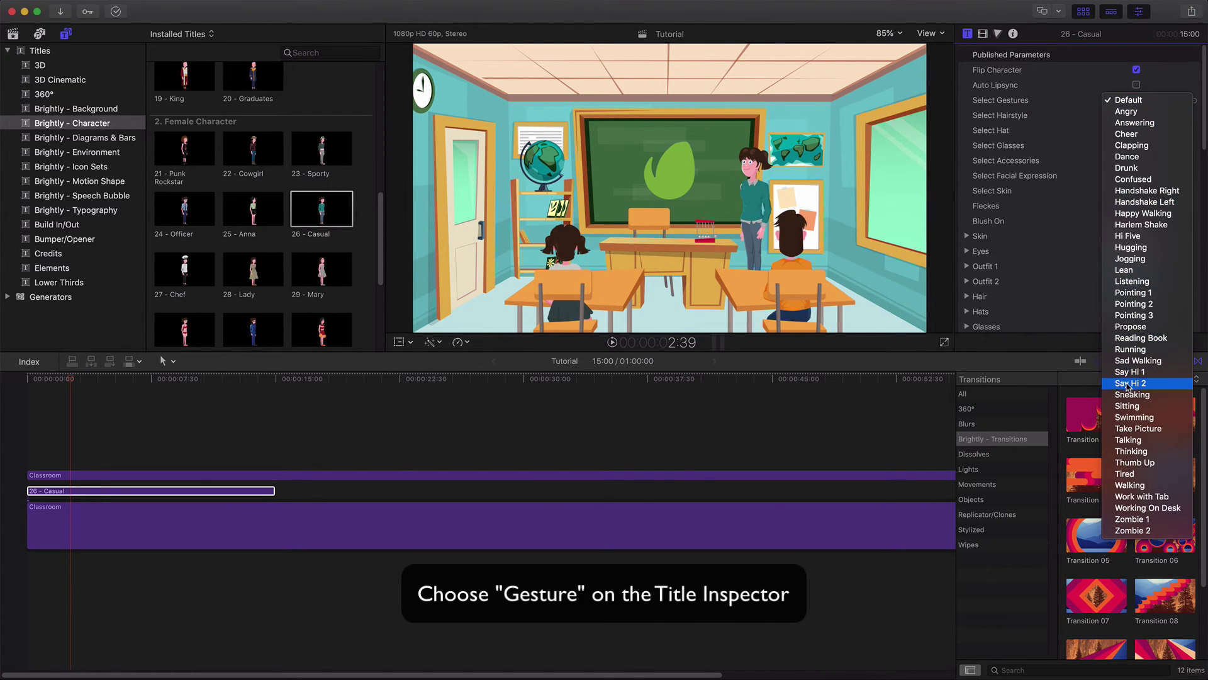
left_click(1139, 293)
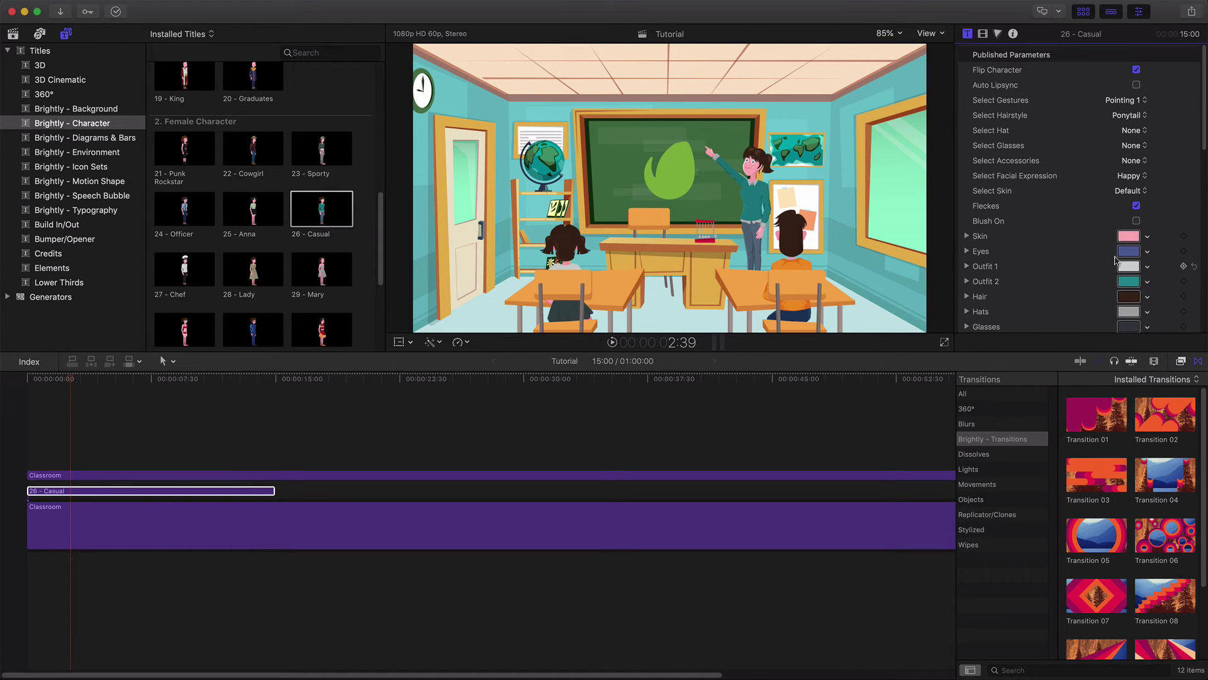
left_click(1131, 100)
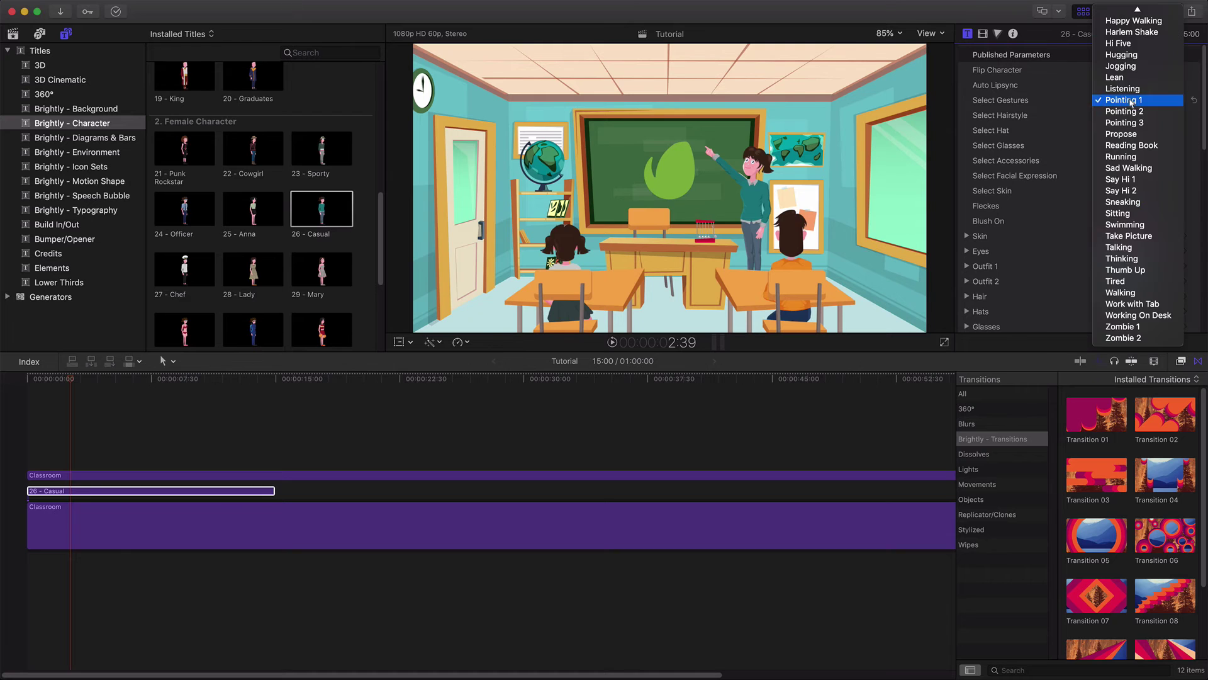
left_click(1133, 112)
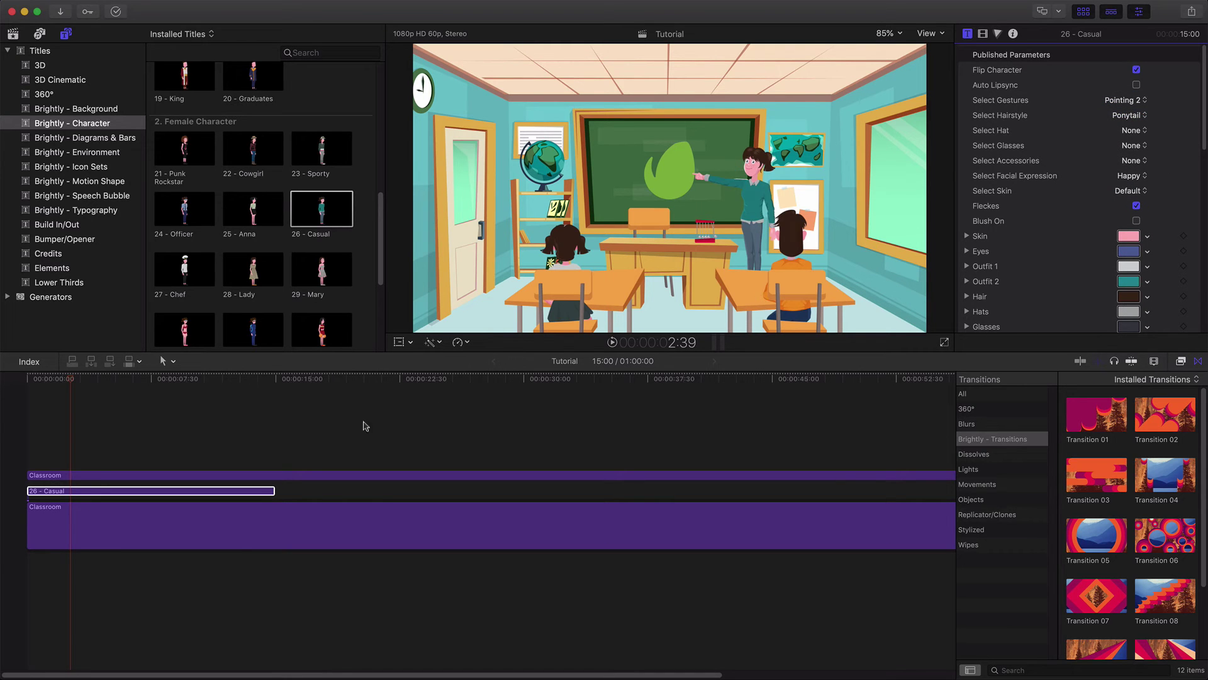
mouse_move(68, 378)
left_mouse_down()
mouse_move(39, 378)
mouse_move(96, 384)
left_mouse_up()
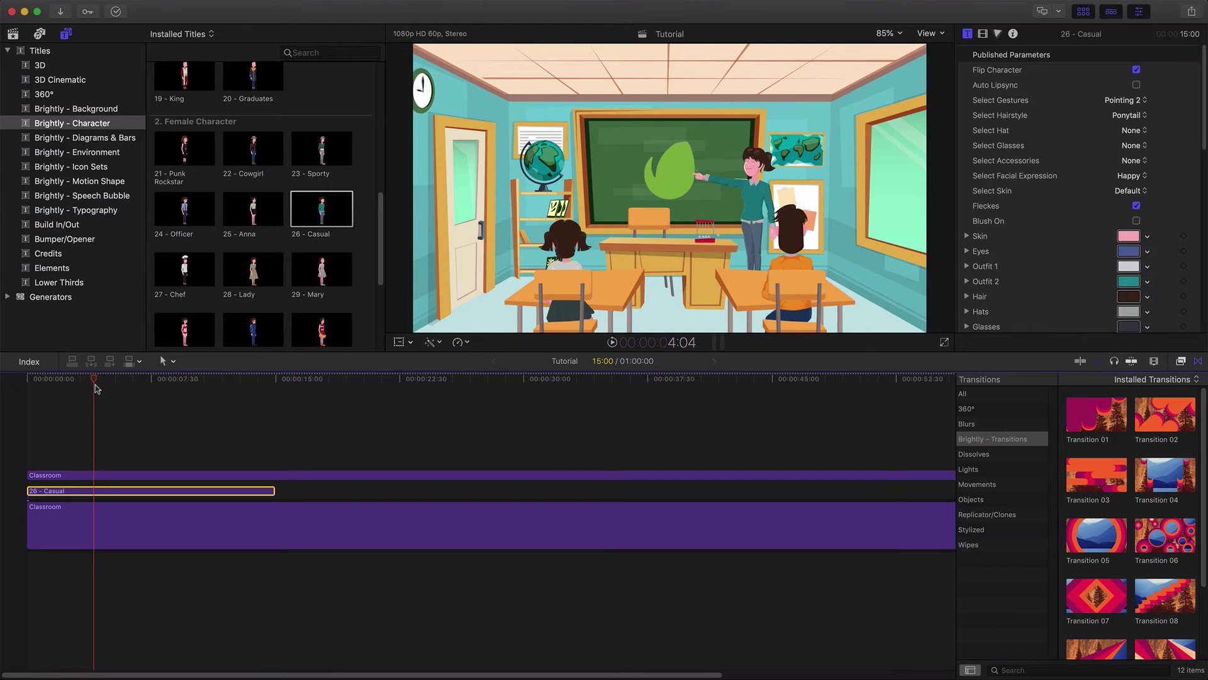
Step: On the bottom Classroom clip, colour the ceiling white and the walls green
left_click(209, 538)
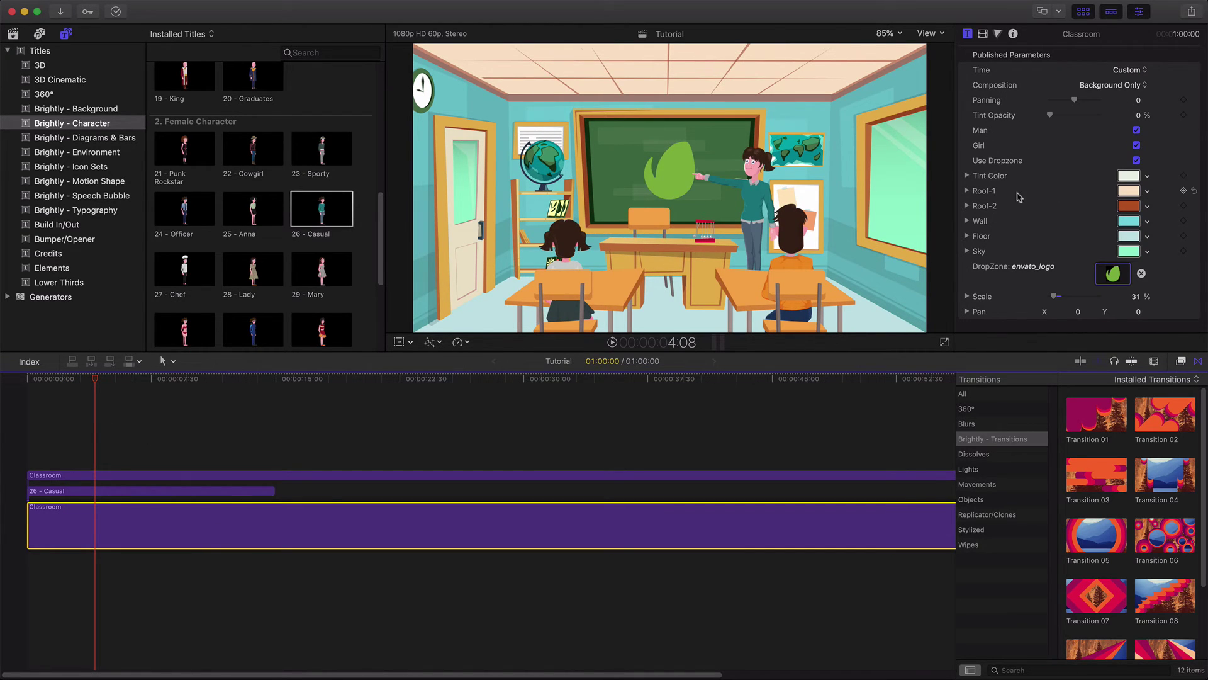
left_click(1129, 191)
left_click(888, 350)
left_click(904, 354)
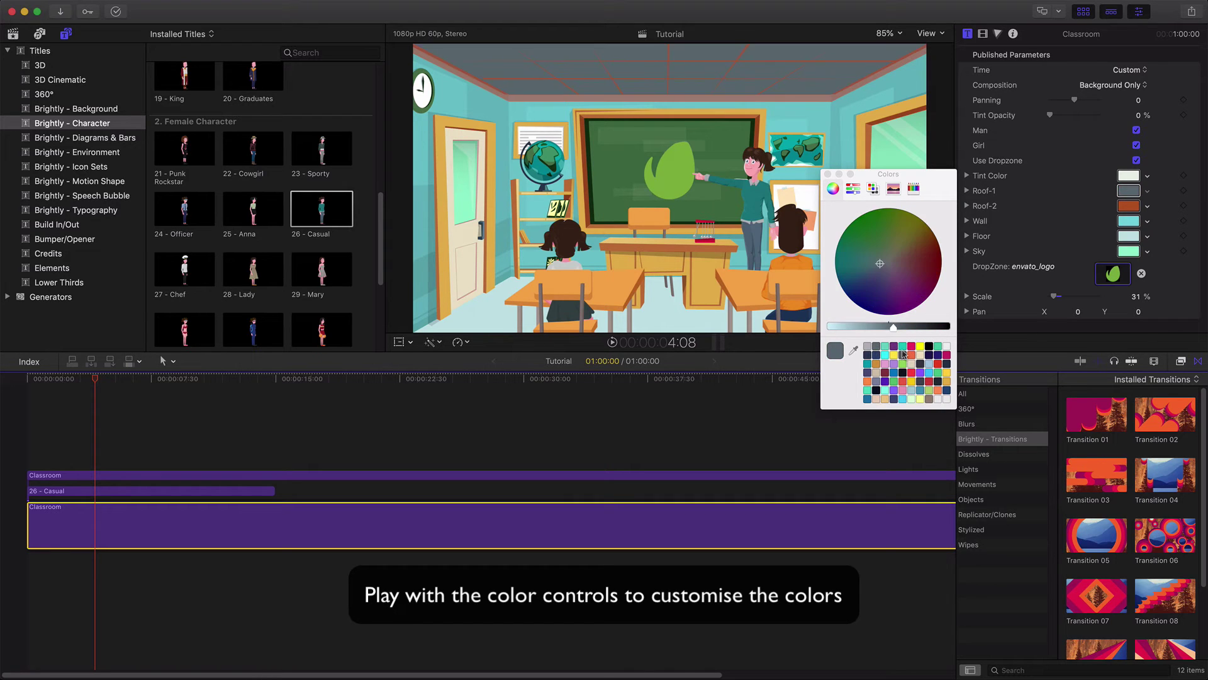
left_click(947, 346)
left_click(1128, 221)
left_click(902, 390)
left_click(903, 366)
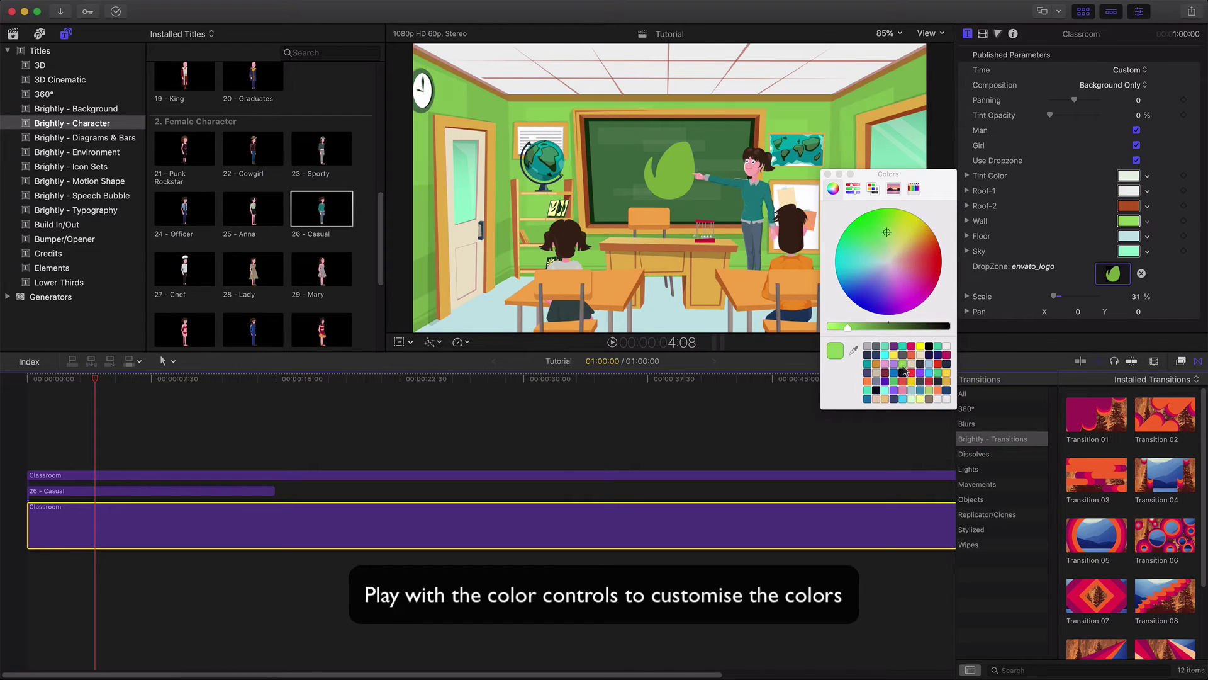
Step: Set the floor to pale beige and the window sky to light blue
left_click(1132, 238)
left_click(920, 346)
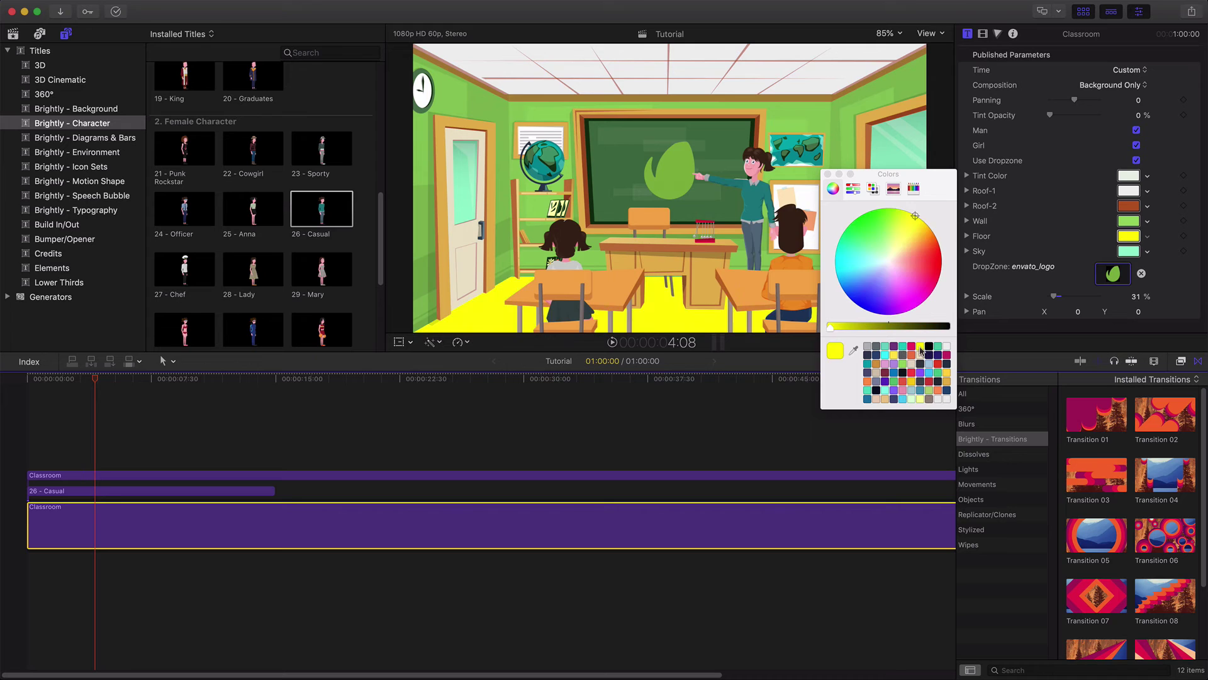
left_click(921, 356)
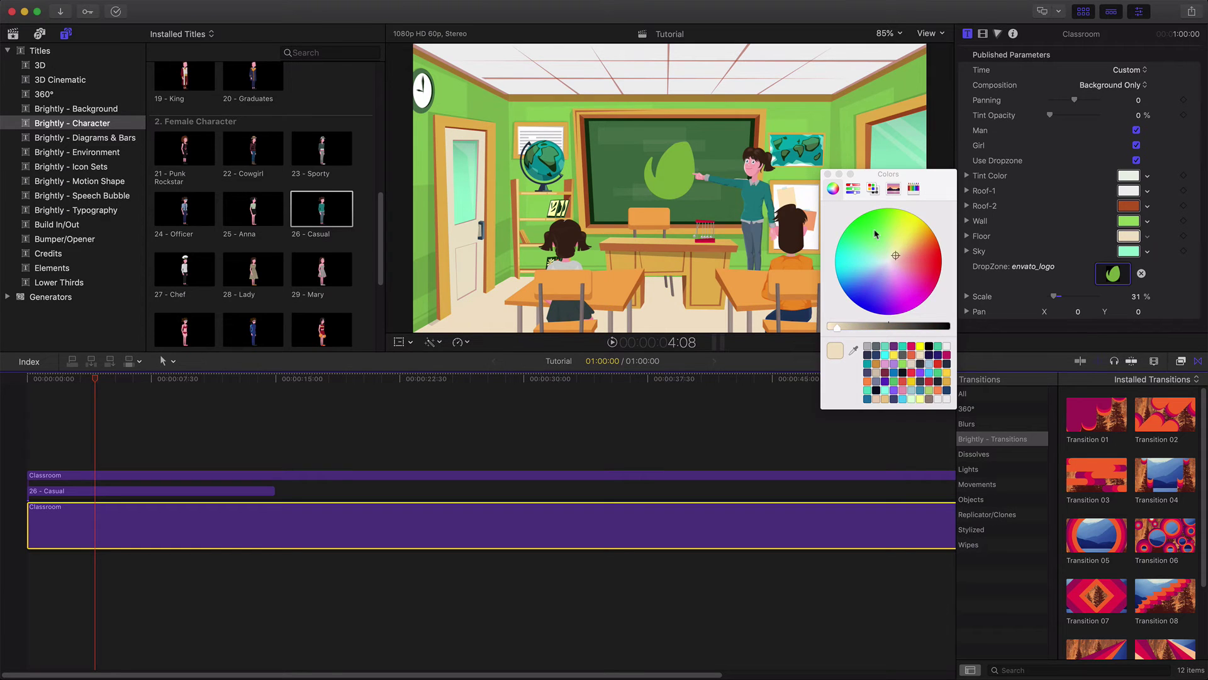
left_click(1129, 251)
left_click(1037, 248)
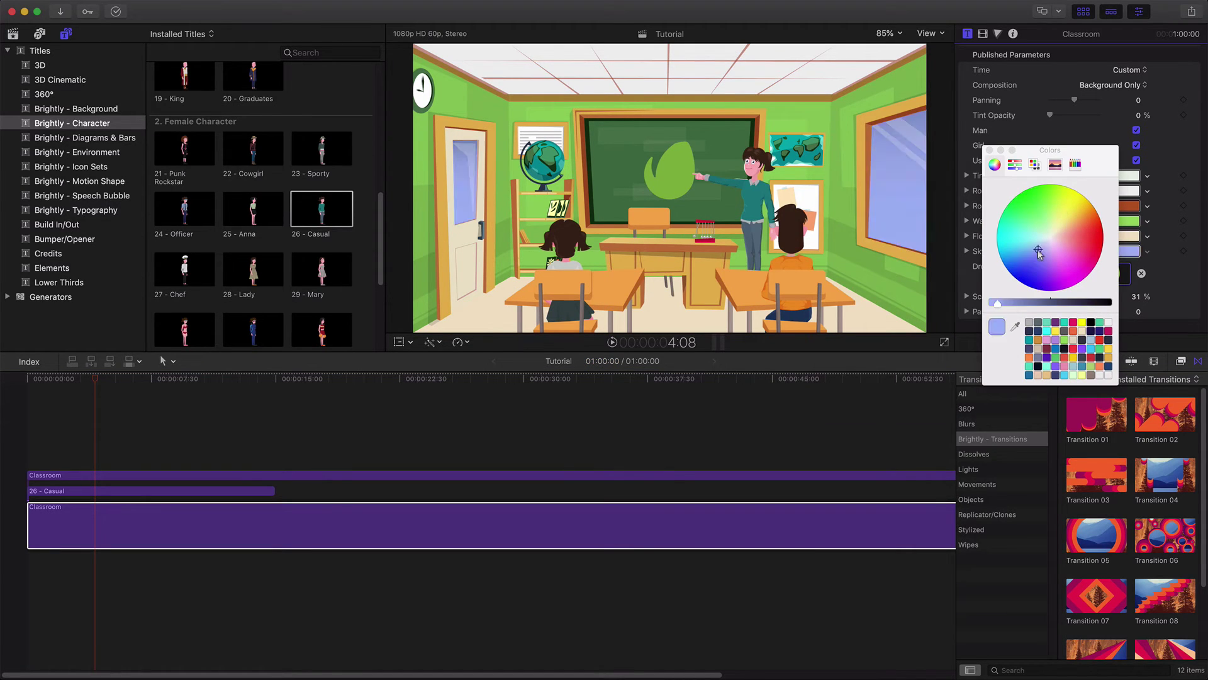
left_click(989, 150)
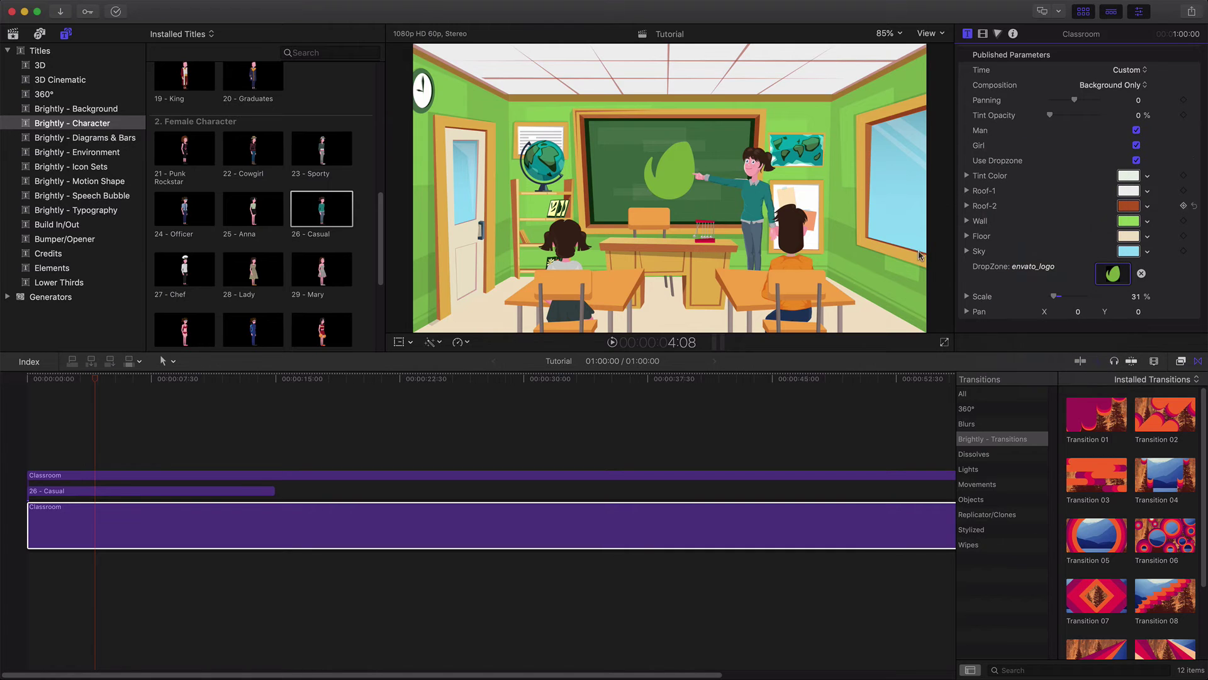
Step: Group the two Classroom layers and the teacher into a compound clip named 'Sceene 1'
left_click_drag(112, 425, 261, 516)
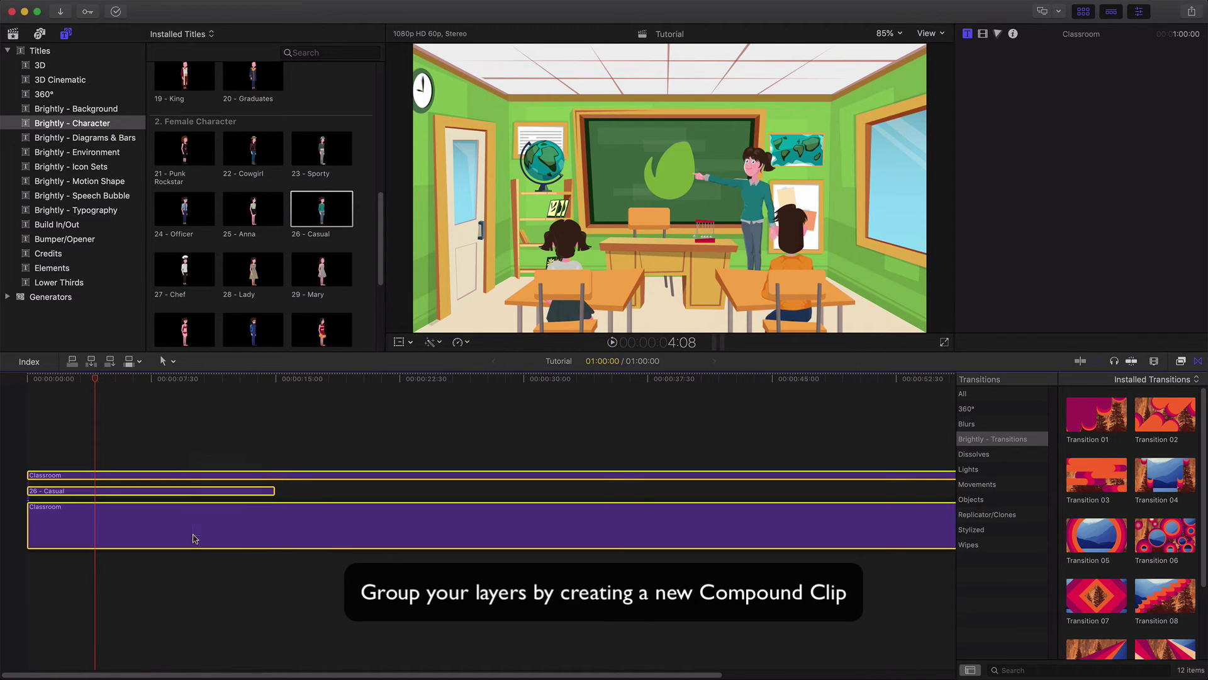
right_click(195, 539)
left_click(256, 542)
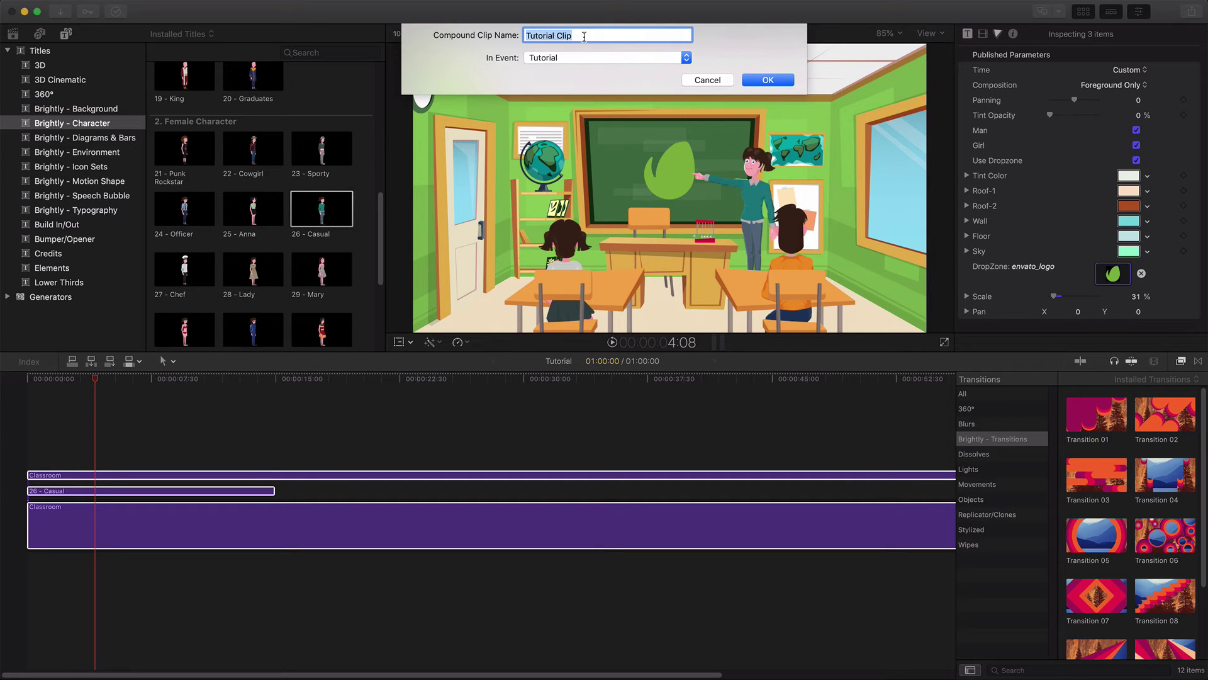
type("Sceene 1")
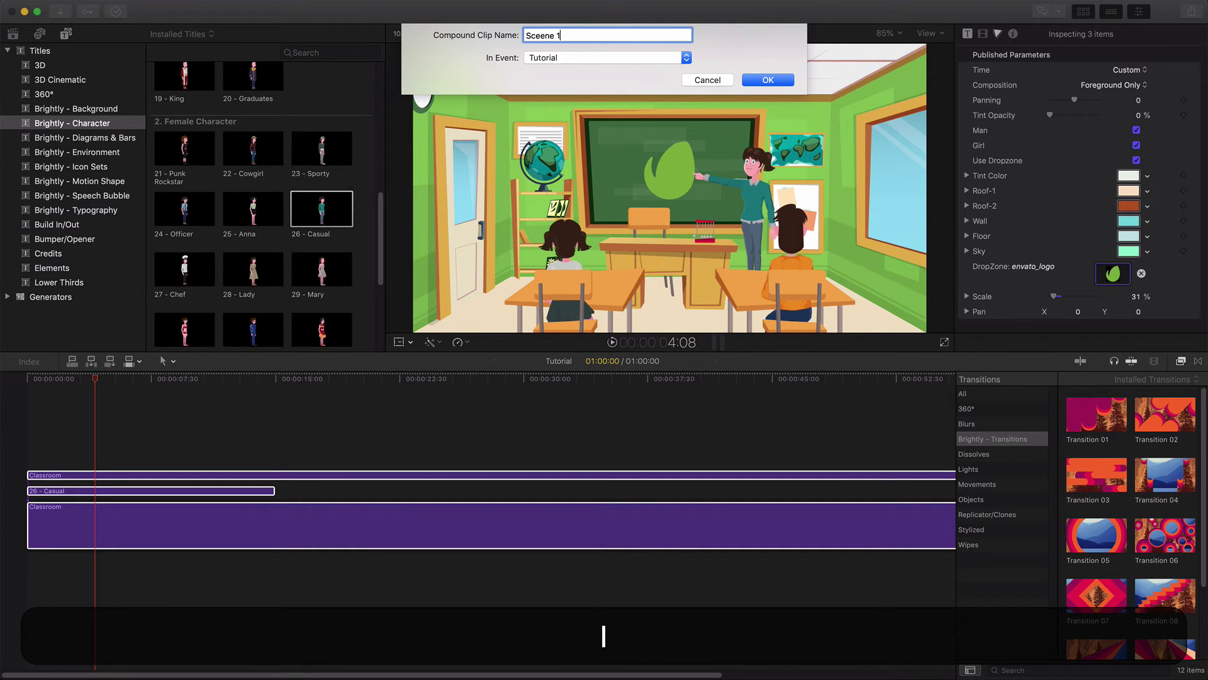
key("Return")
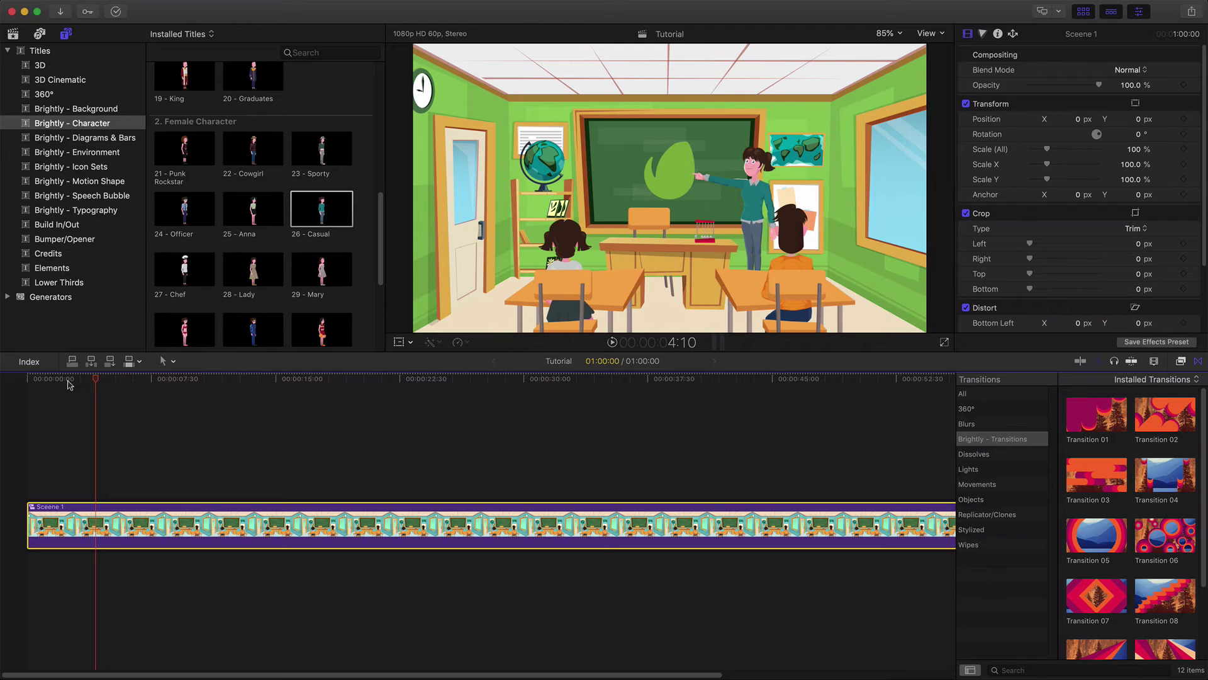
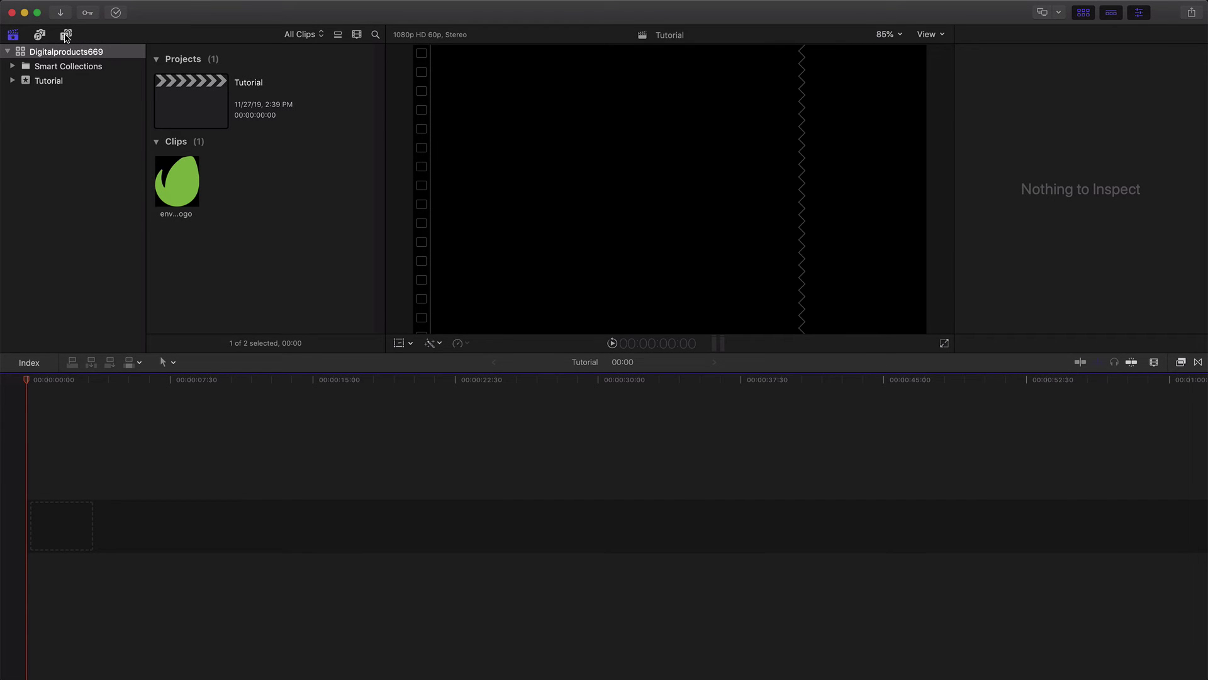
Step: Add the Background 02 title from Brightly - Background to the timeline and scrub partway through it
left_click(65, 35)
left_click(7, 52)
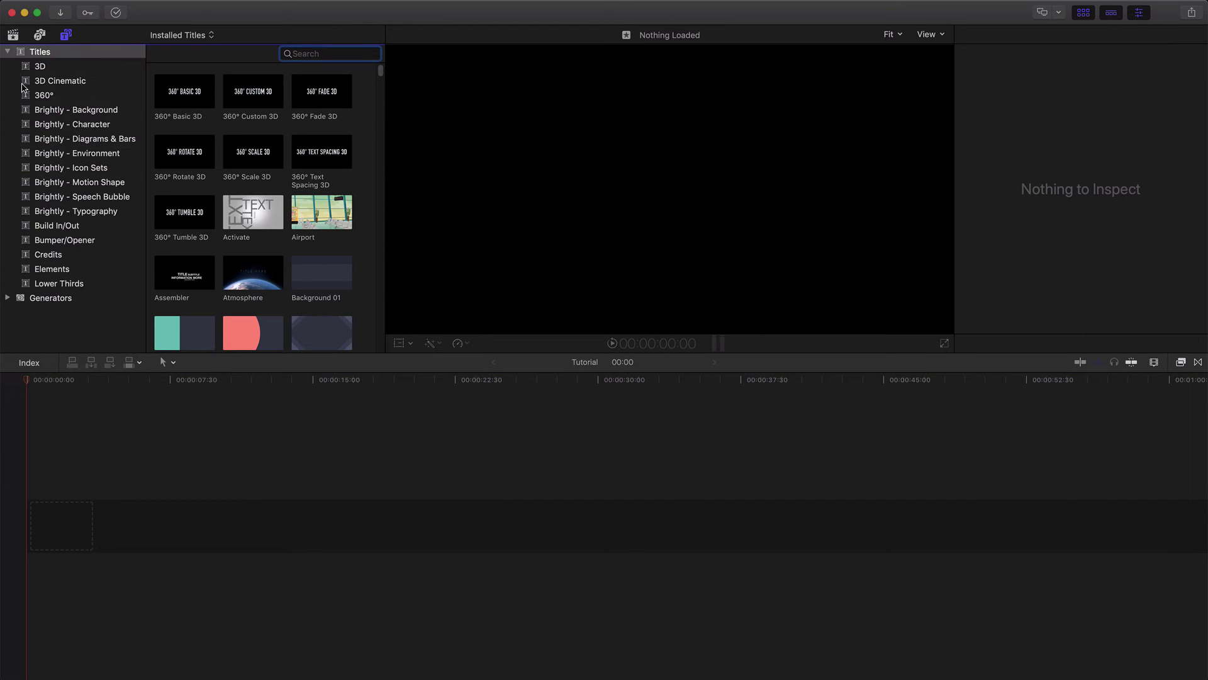
left_click(136, 110)
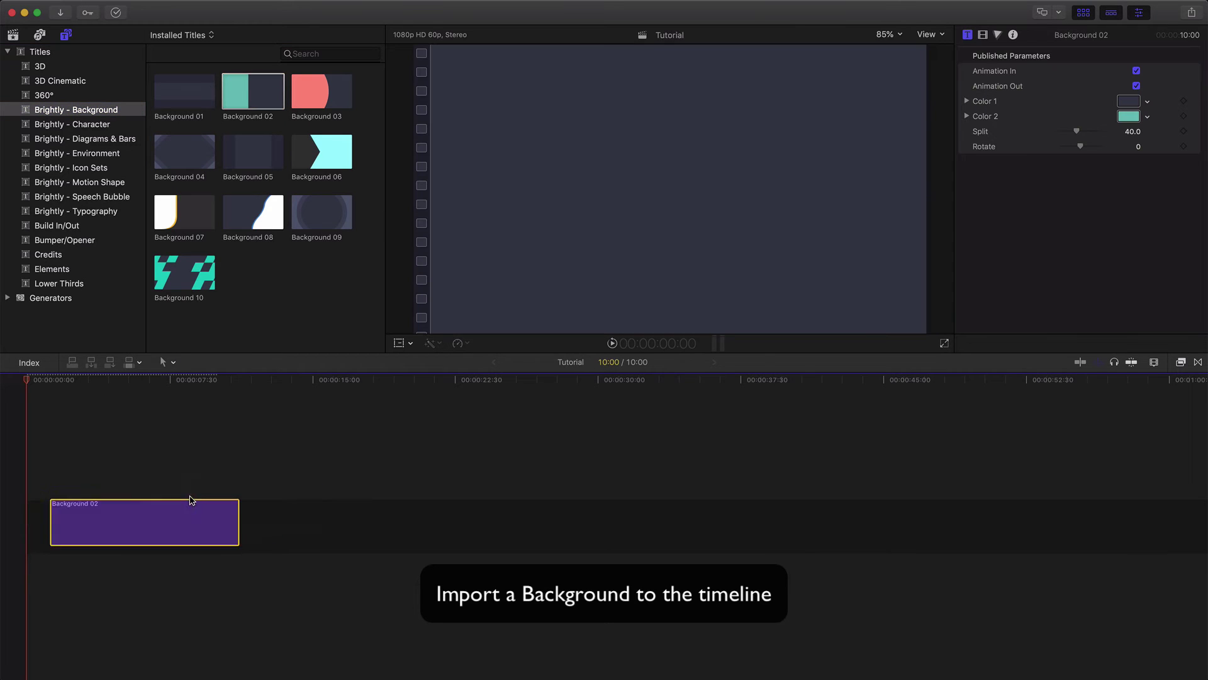
left_click_drag(252, 94, 38, 522)
left_click_drag(28, 379, 73, 379)
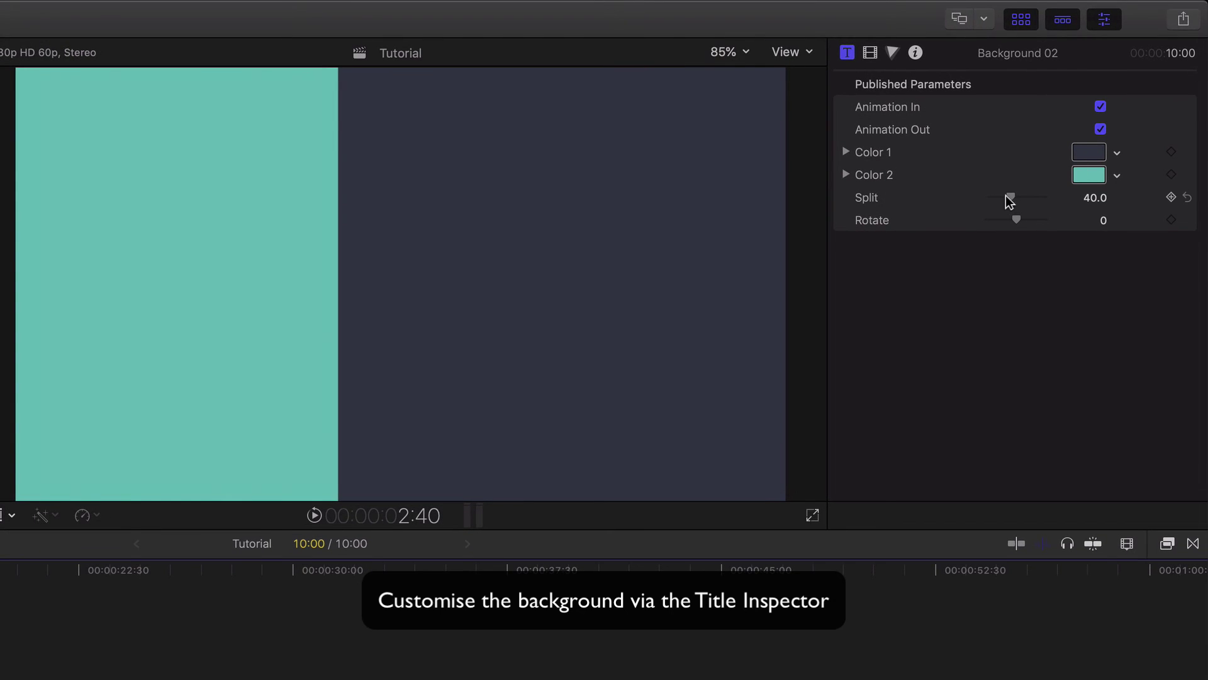
Step: Set Background 02's Split to 35 and Rotate back to 0, then play it from the start
left_click_drag(1005, 197, 1004, 196)
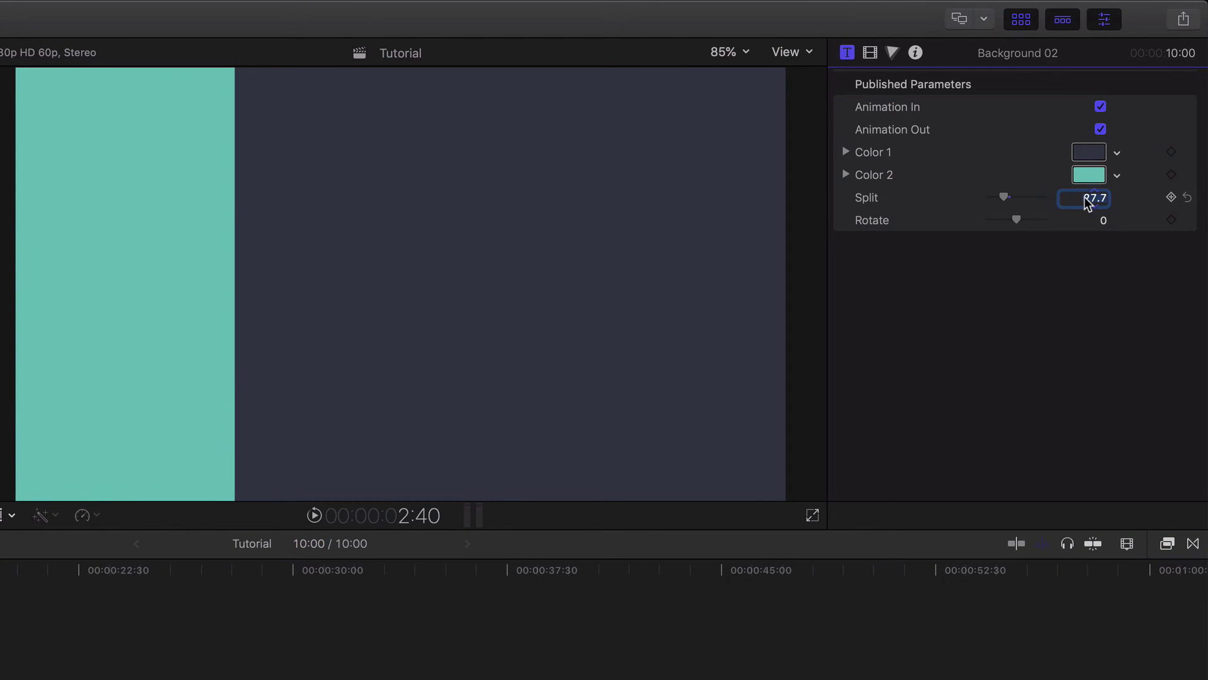
type("35")
key("Return")
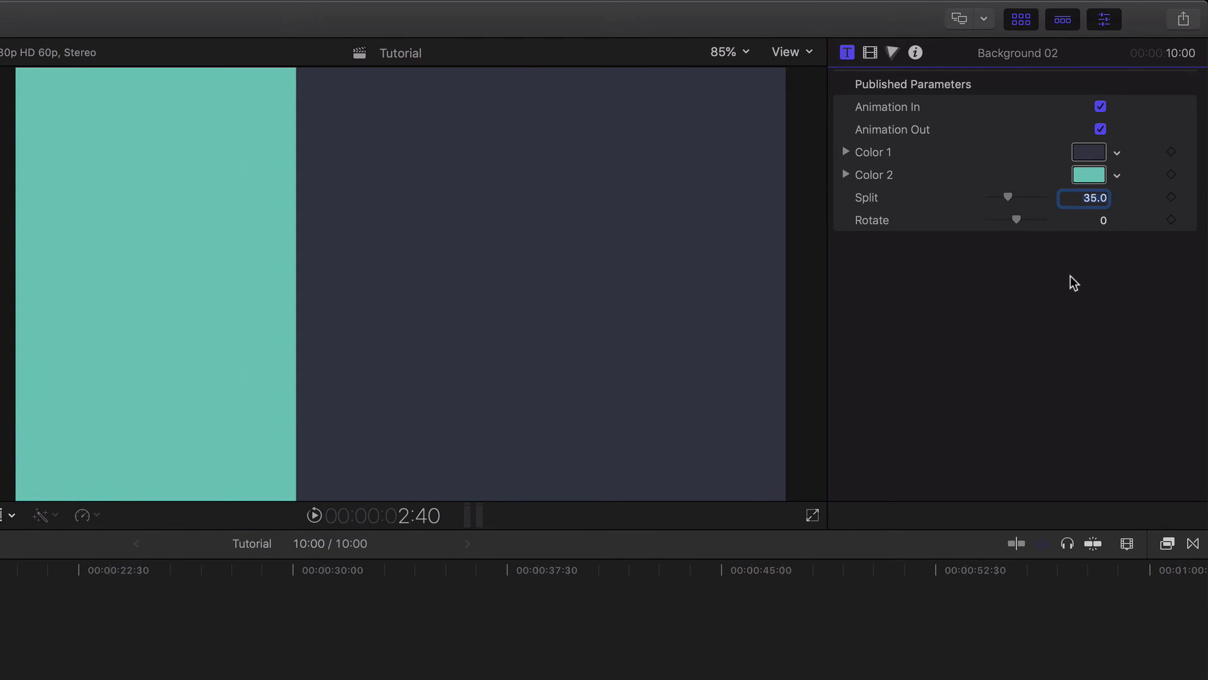
mouse_move(1016, 220)
left_mouse_down()
mouse_move(1001, 221)
mouse_move(1014, 221)
left_mouse_up()
type("0")
key("Return")
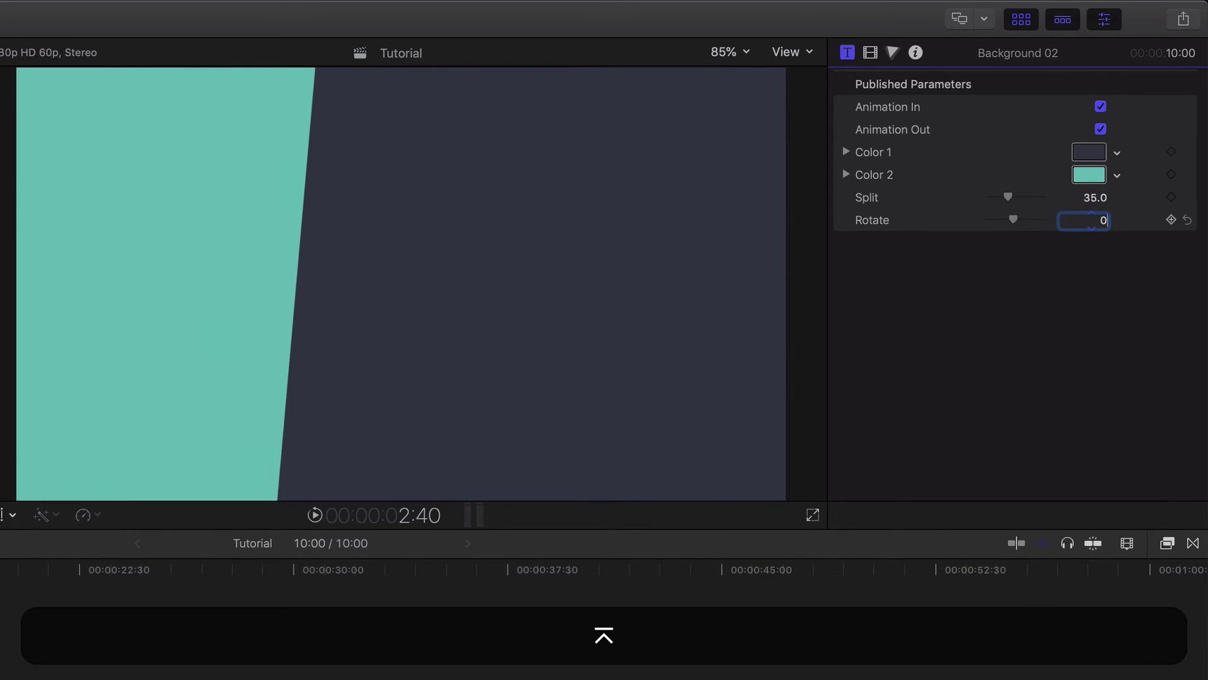
key("Home")
key("space")
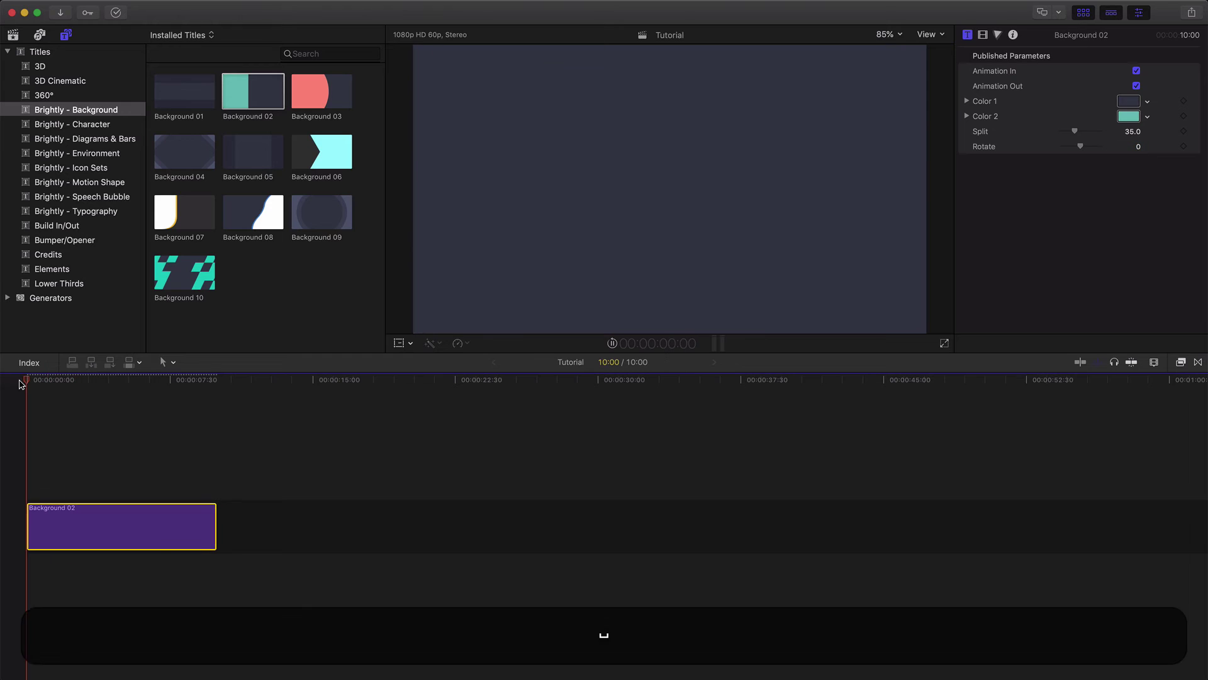
key("space")
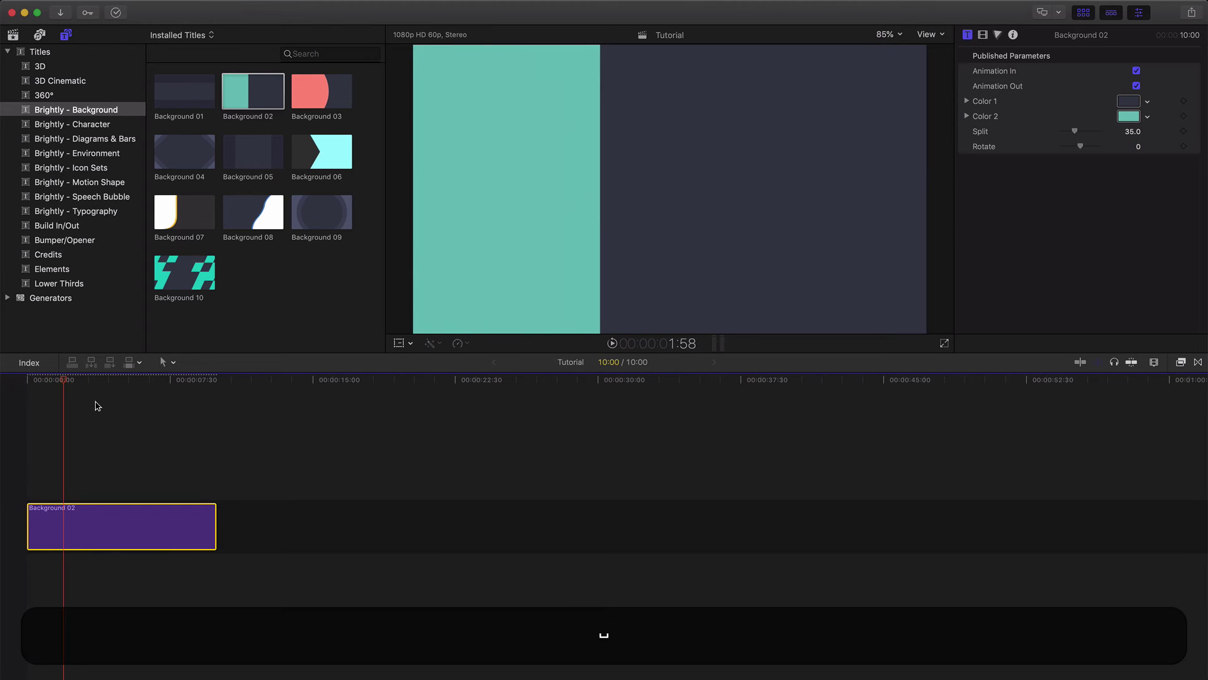
Step: Layer a Vertical Progress Bar above Background 02, hide its background, and shift it to X -56.1 px
left_click(98, 141)
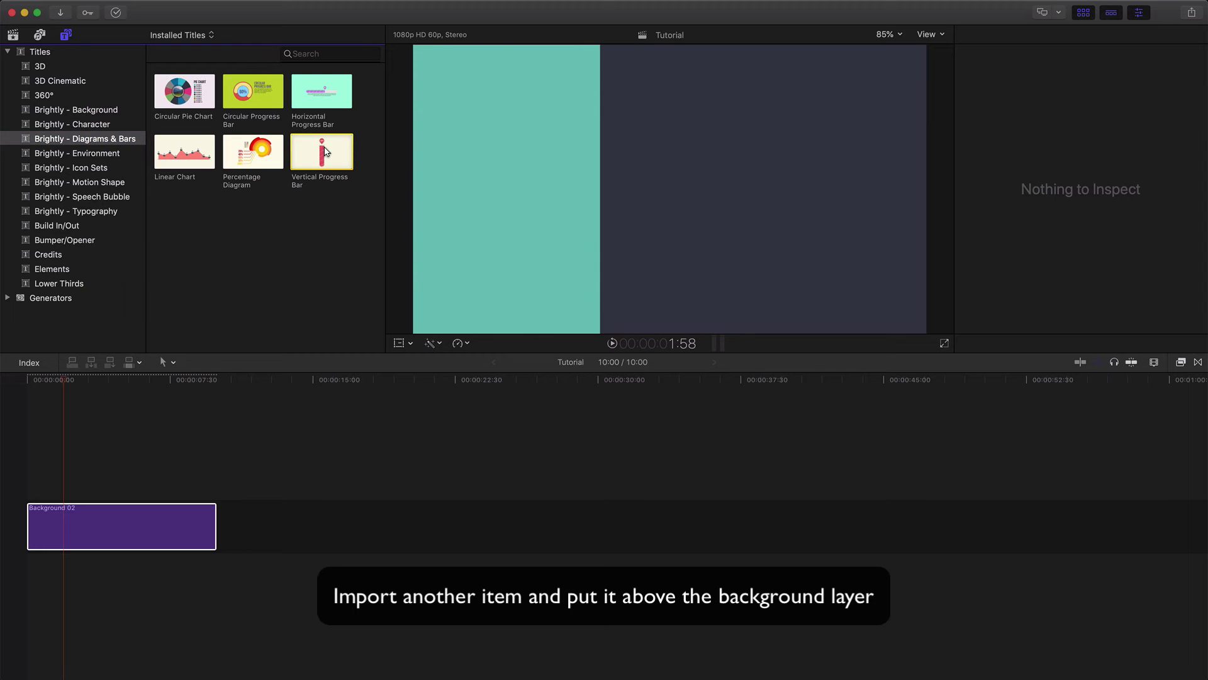
left_click_drag(322, 151, 38, 440)
left_click(58, 381)
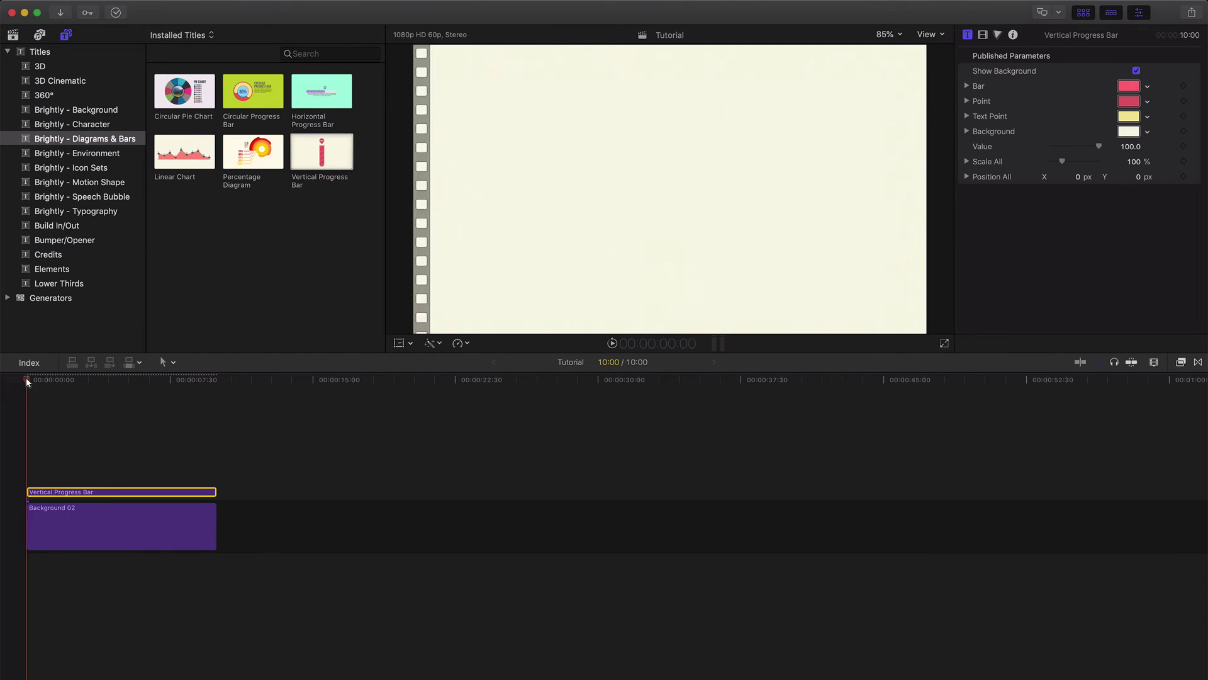
left_click(1136, 71)
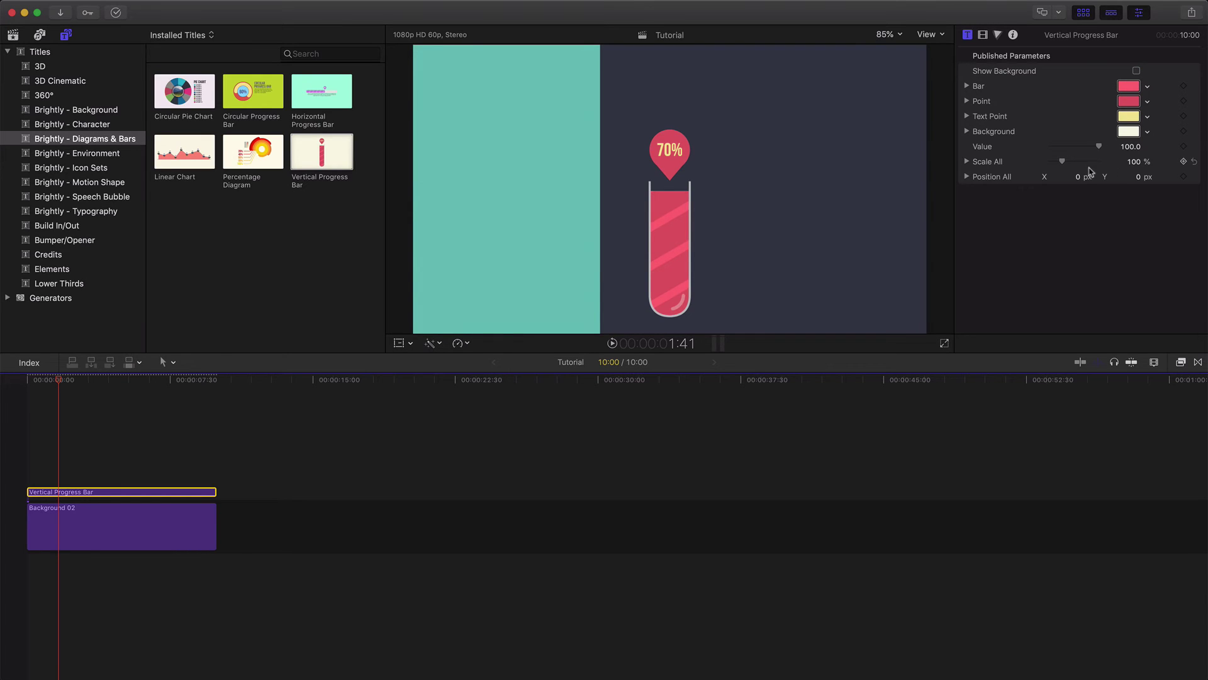
left_click_drag(1079, 177, 1072, 177)
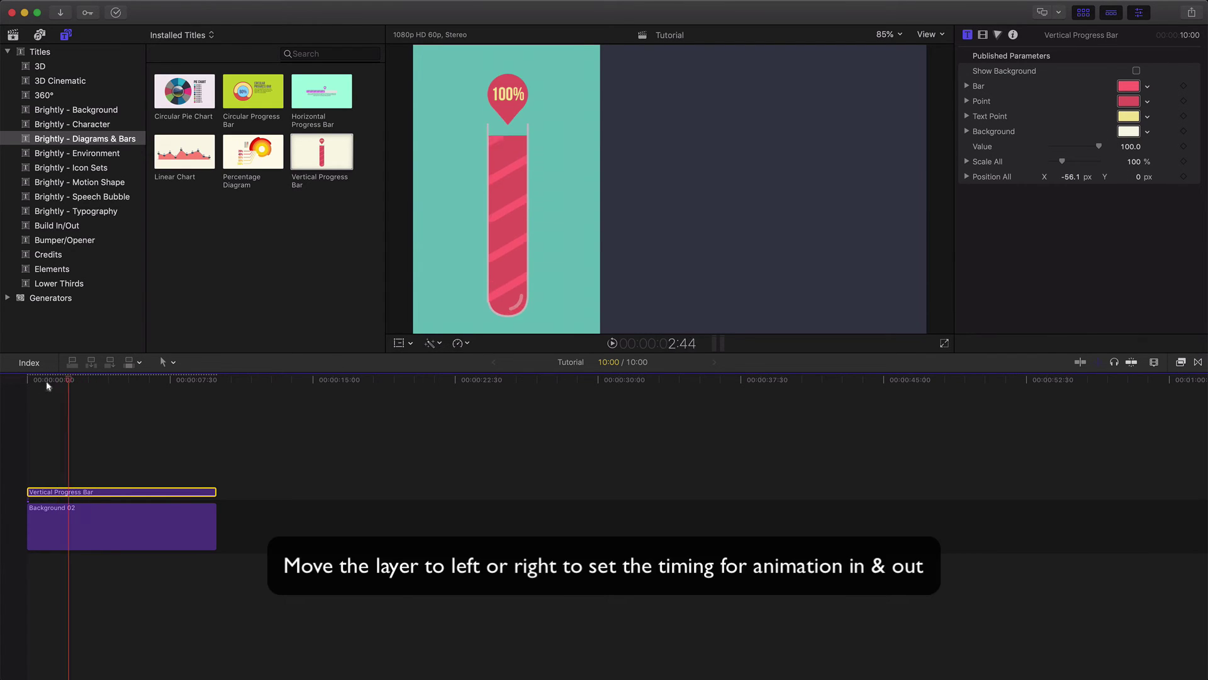
Step: Play the composition, then shift the Vertical Progress Bar clip later and replay it
left_click_drag(71, 379, 2, 381)
key("space")
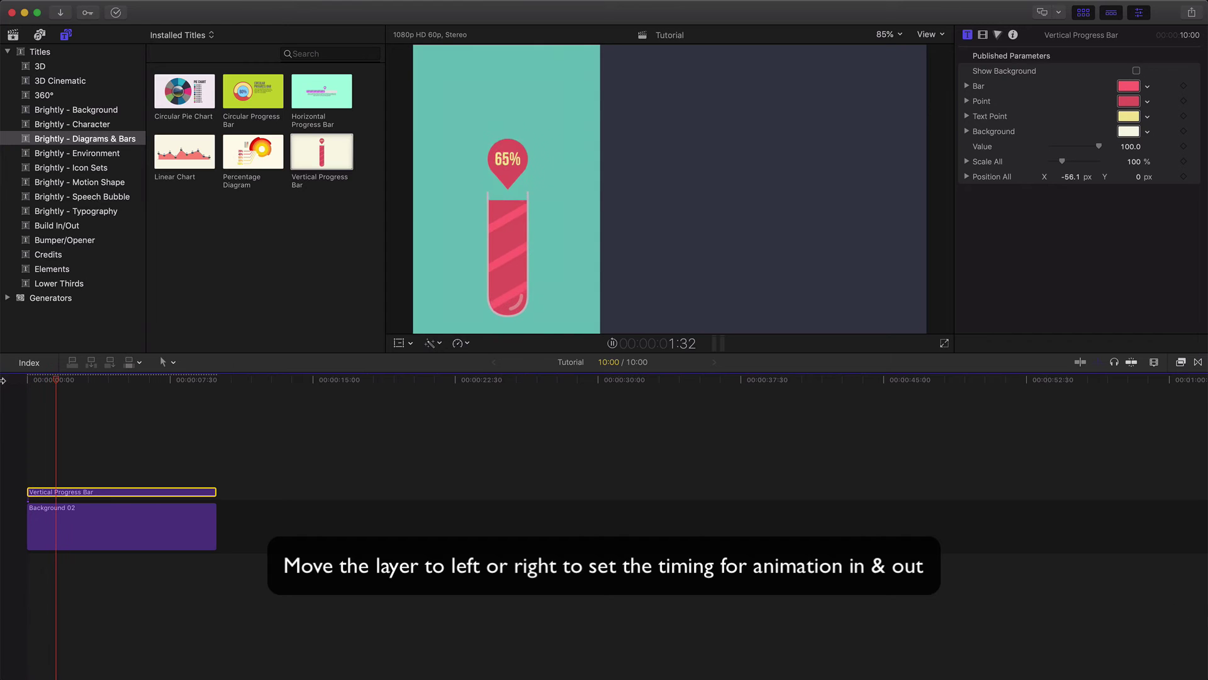
key("space")
left_click_drag(111, 495, 138, 495)
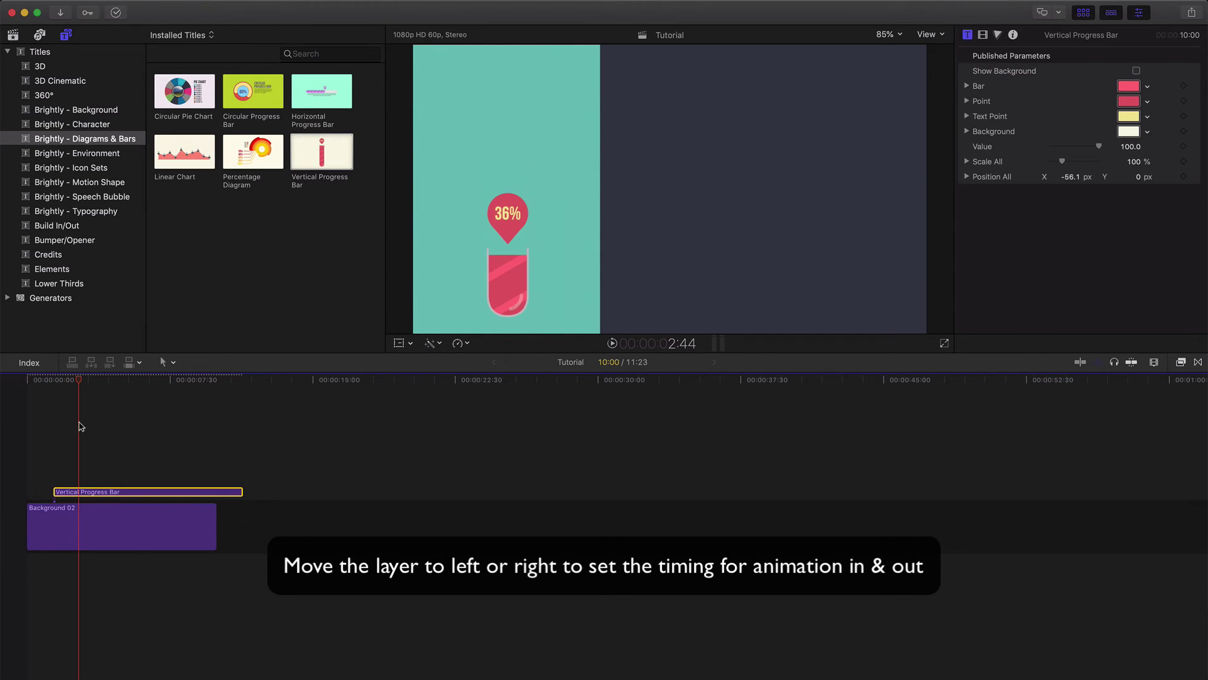
left_click(40, 380)
key("space")
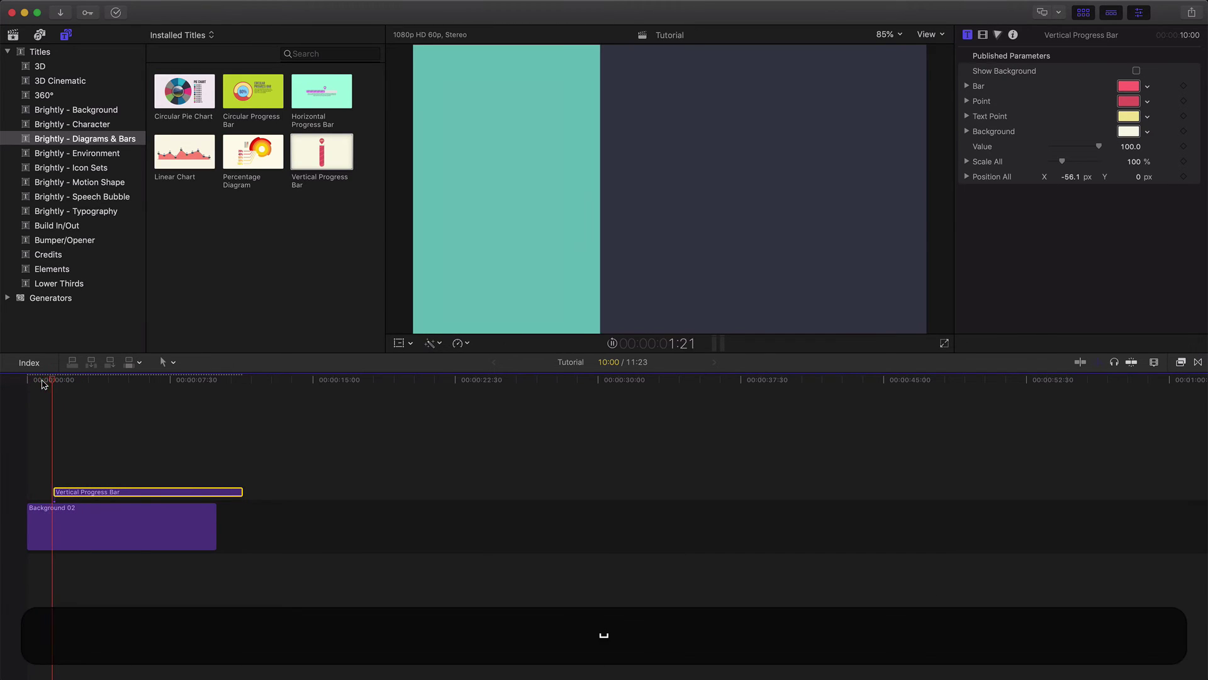
key("space")
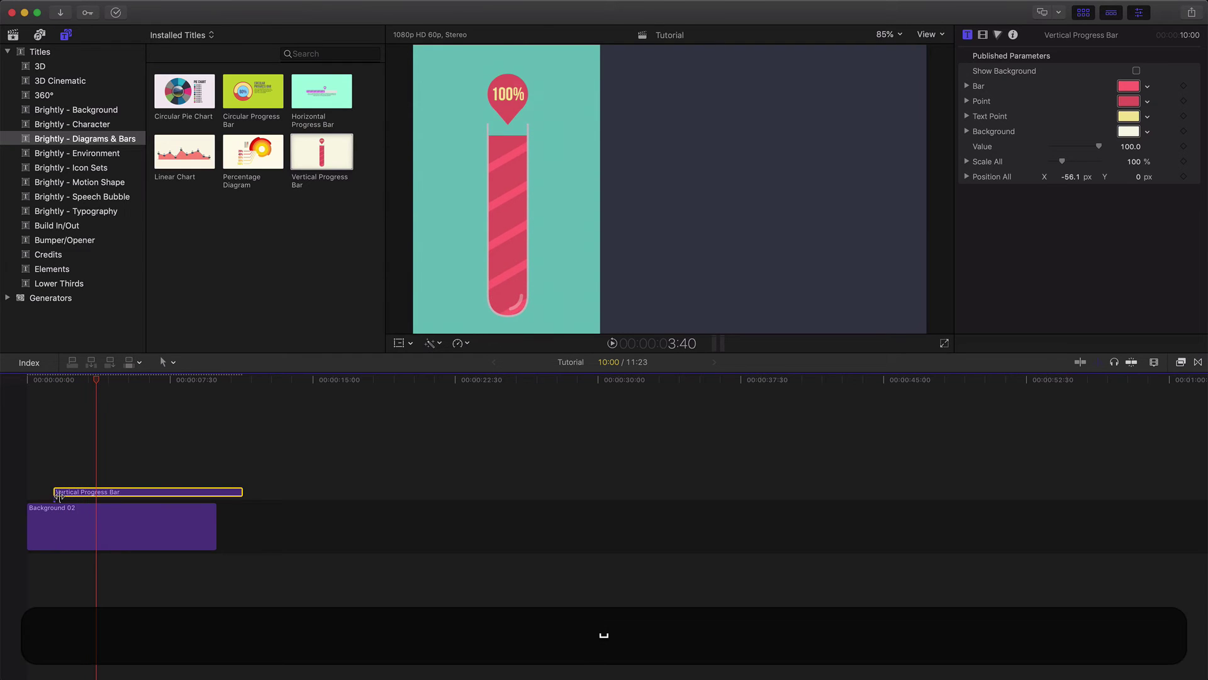
Step: Nudge the progress bar clip slightly earlier, toggling snapping, and scrub to check its timing
left_click_drag(73, 495, 62, 494)
key("n")
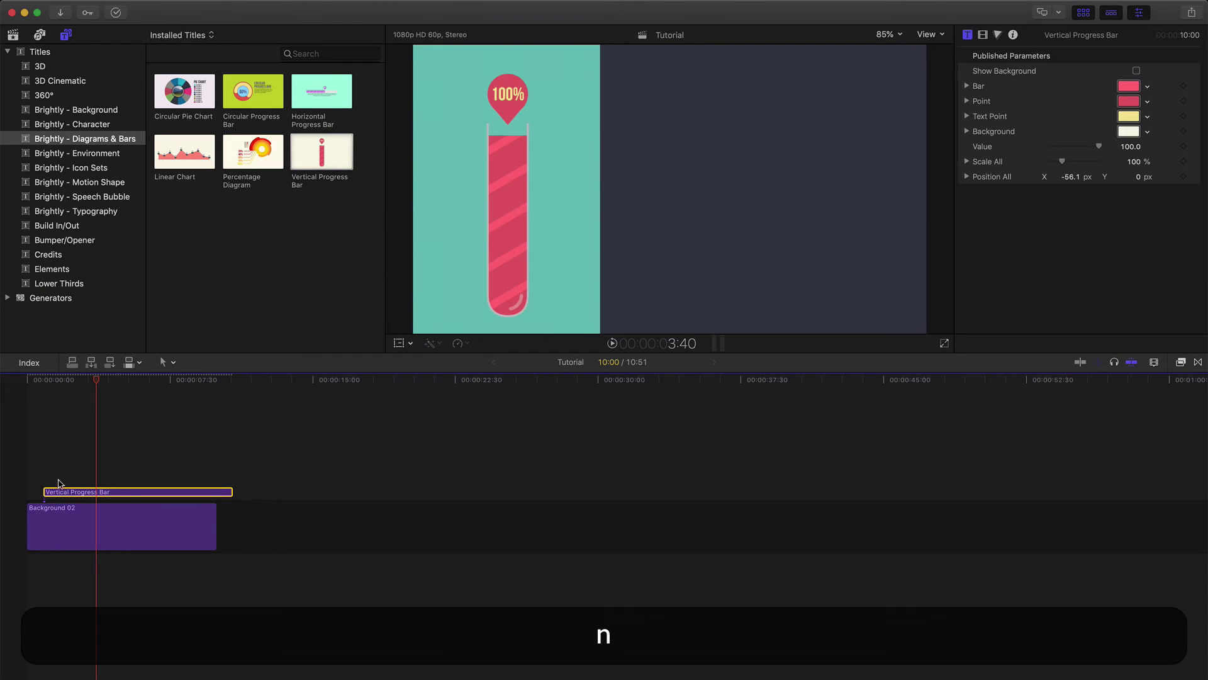
left_click(35, 381)
key("n")
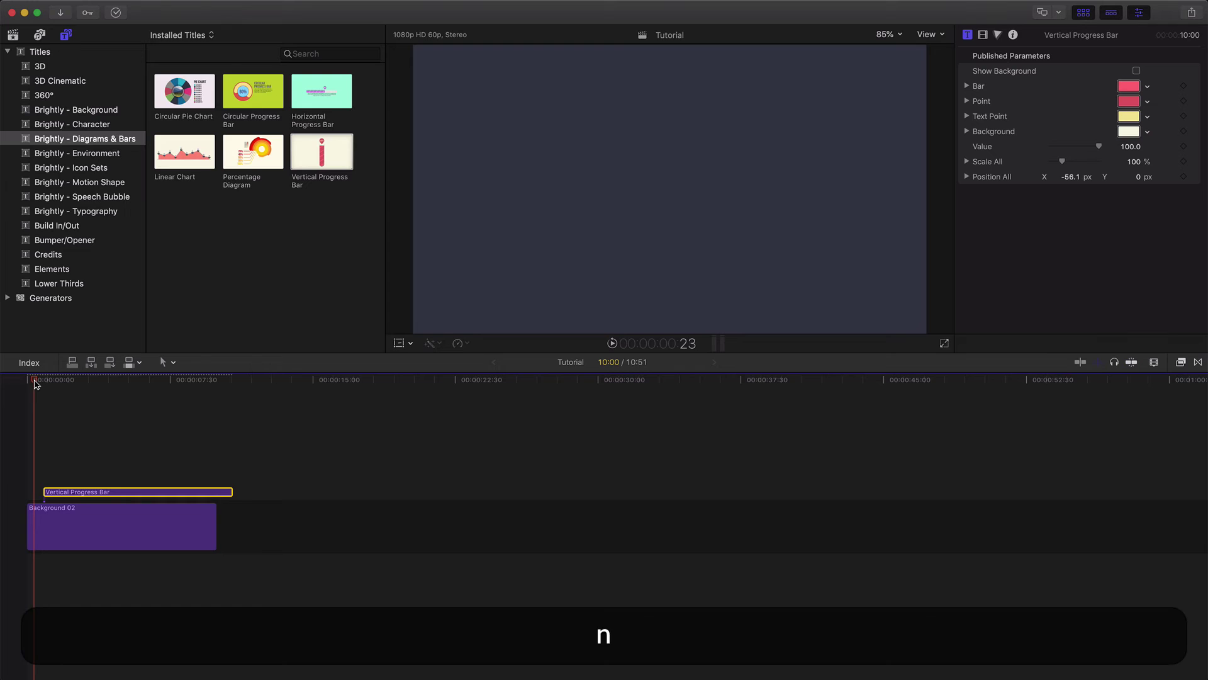
left_click_drag(36, 385, 145, 396)
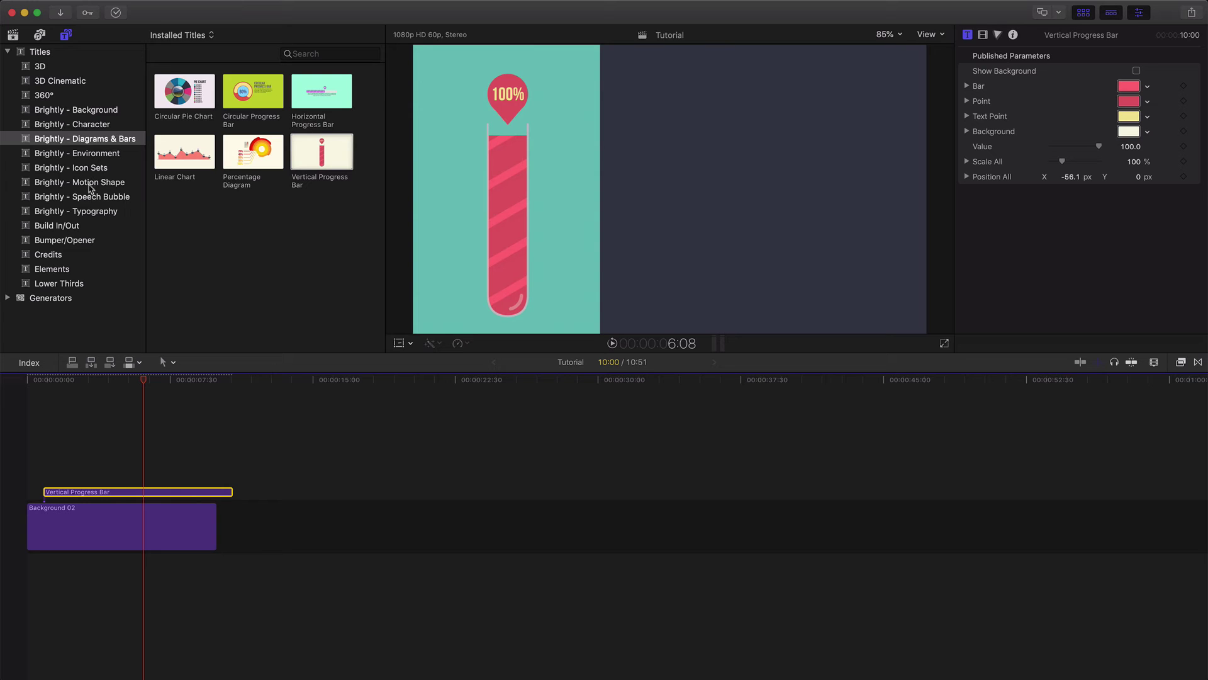
Step: Place Typography 7 from Brightly - Typography above the progress bar clip and preview it
left_click(92, 212)
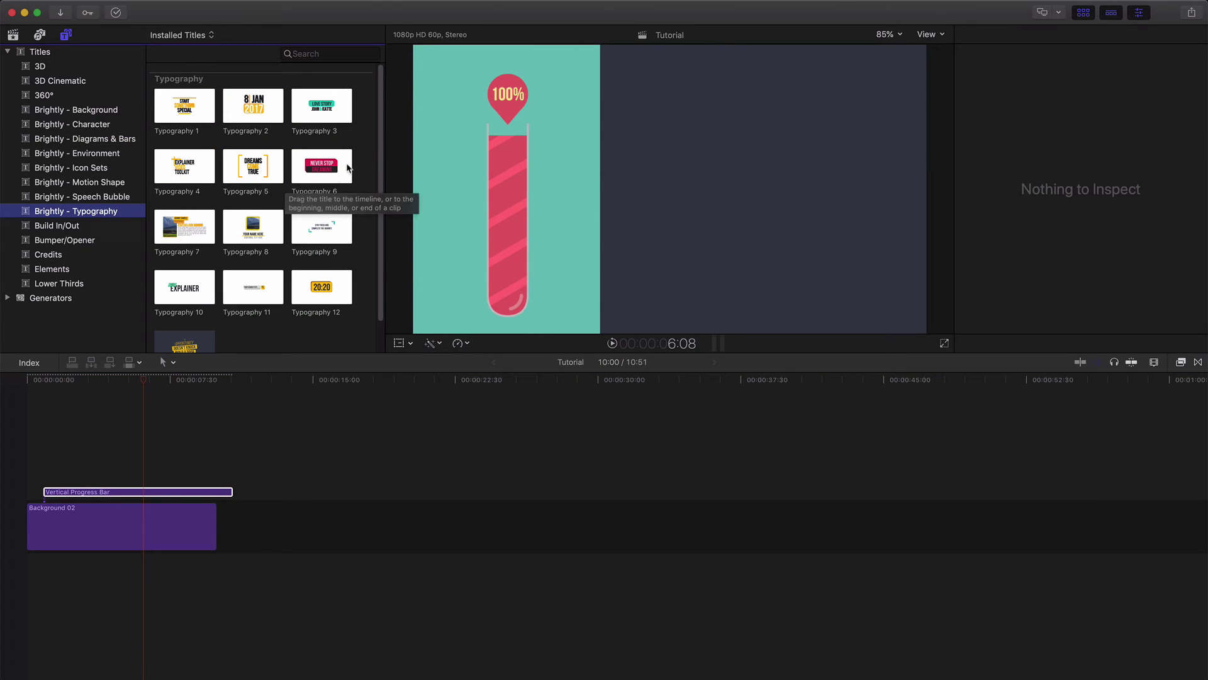
scroll(376, 164, "down", 2)
scroll(380, 110, "up", 2)
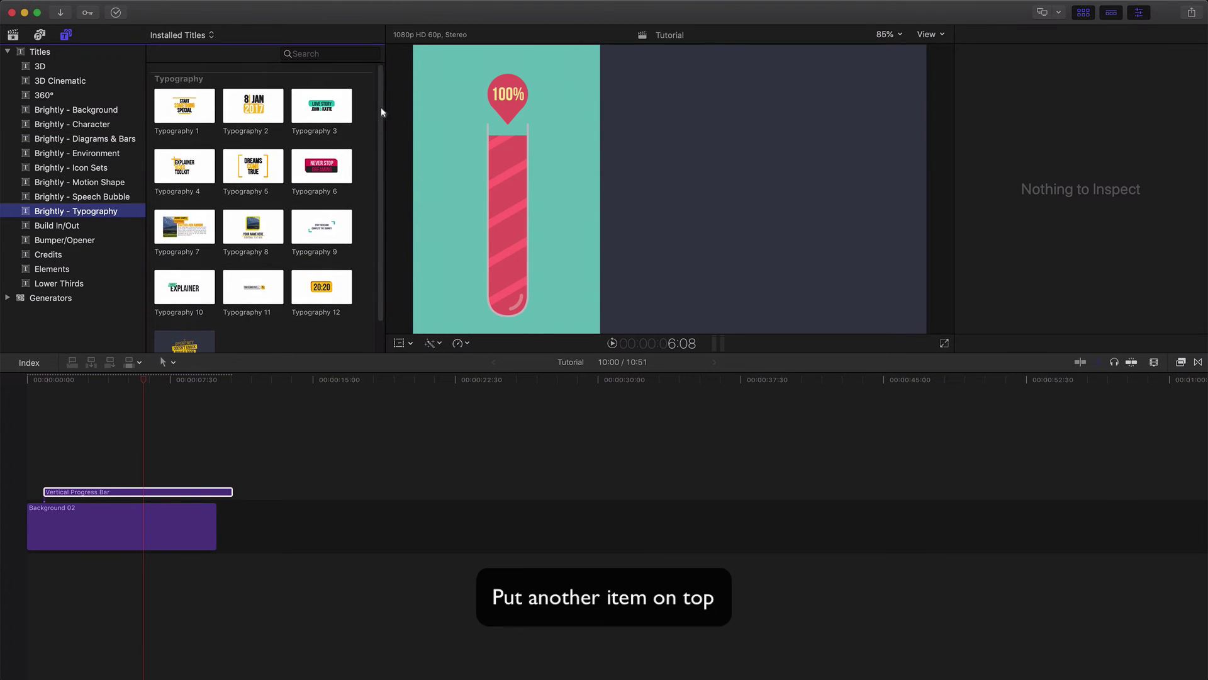
left_click_drag(183, 225, 60, 476)
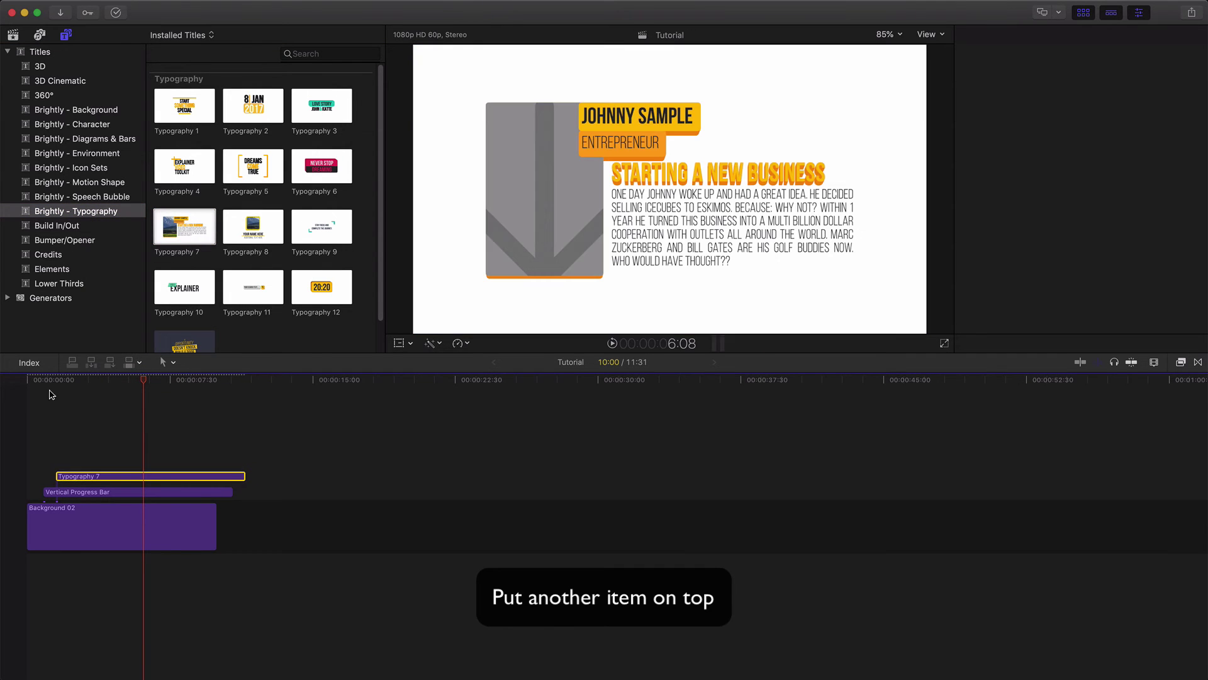
left_click_drag(52, 382, 97, 381)
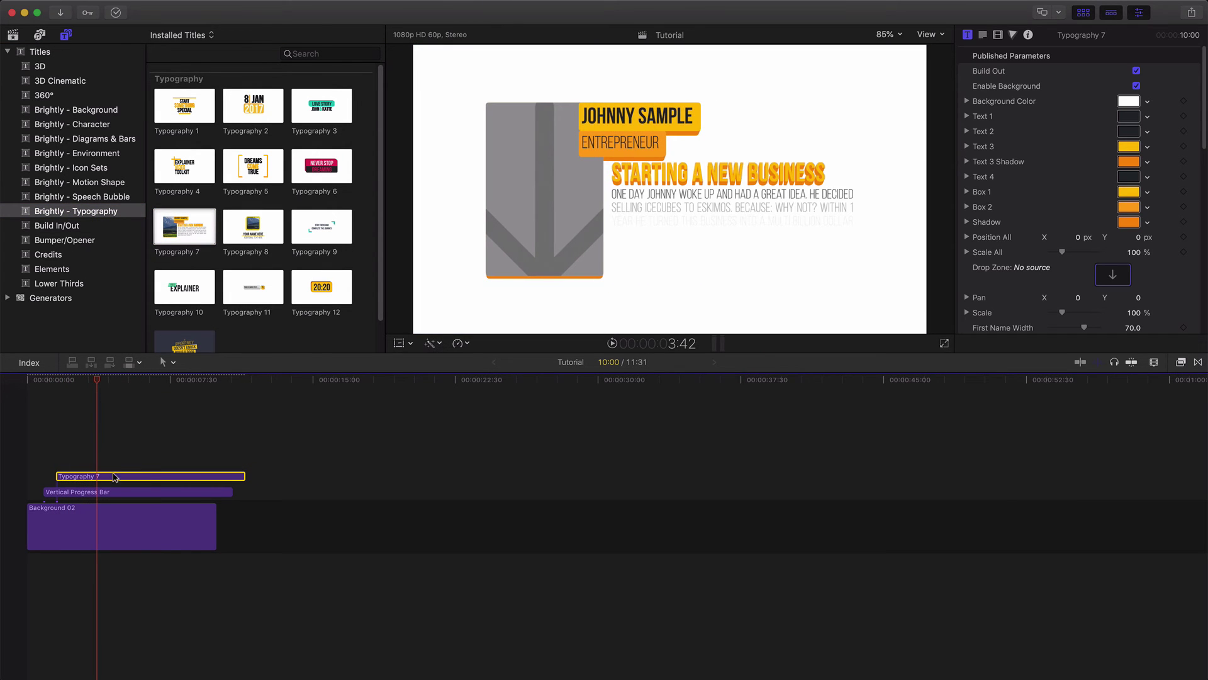
Step: Turn off Typography 7's background, scale it to 75 %, and position it at X 32.6, Y 21.4 px
left_click(1136, 87)
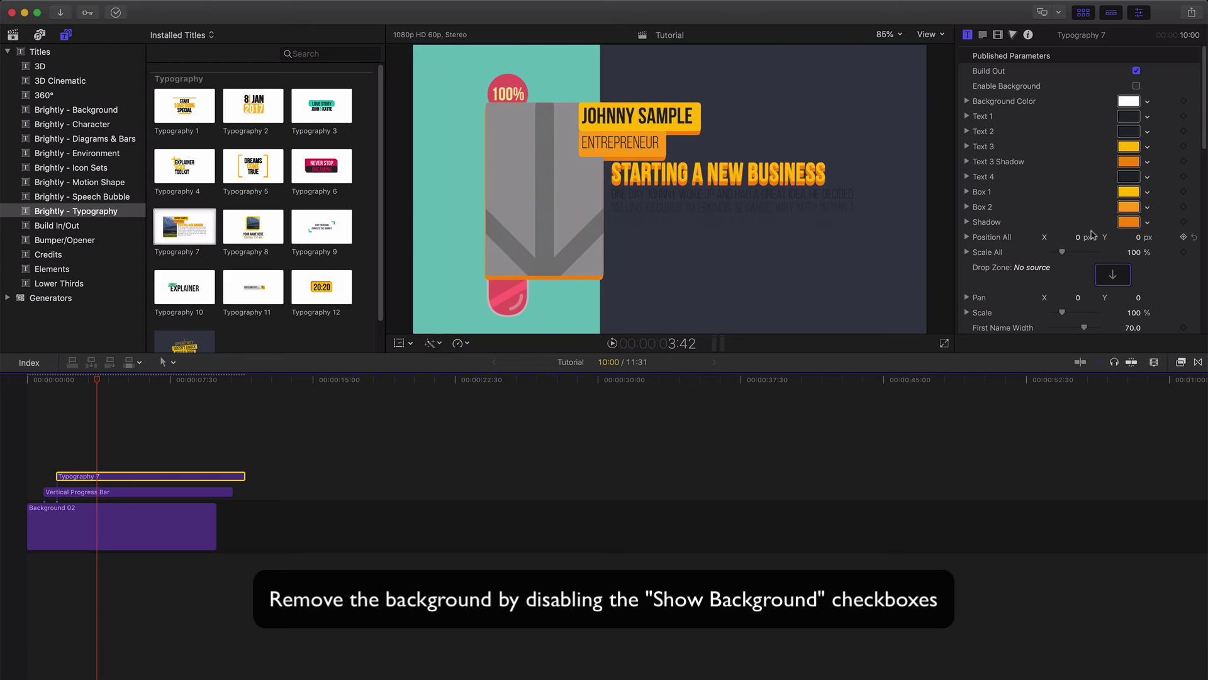
left_click_drag(1062, 252, 1056, 251)
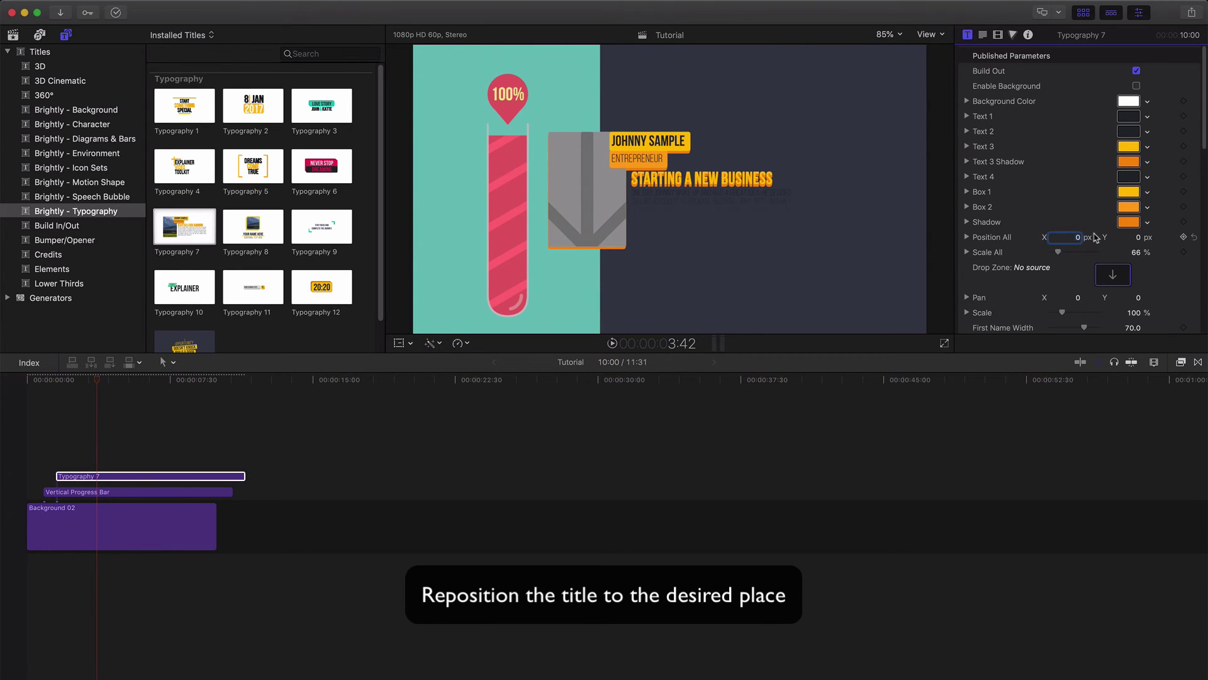
left_click_drag(1076, 237, 1077, 241)
type("28")
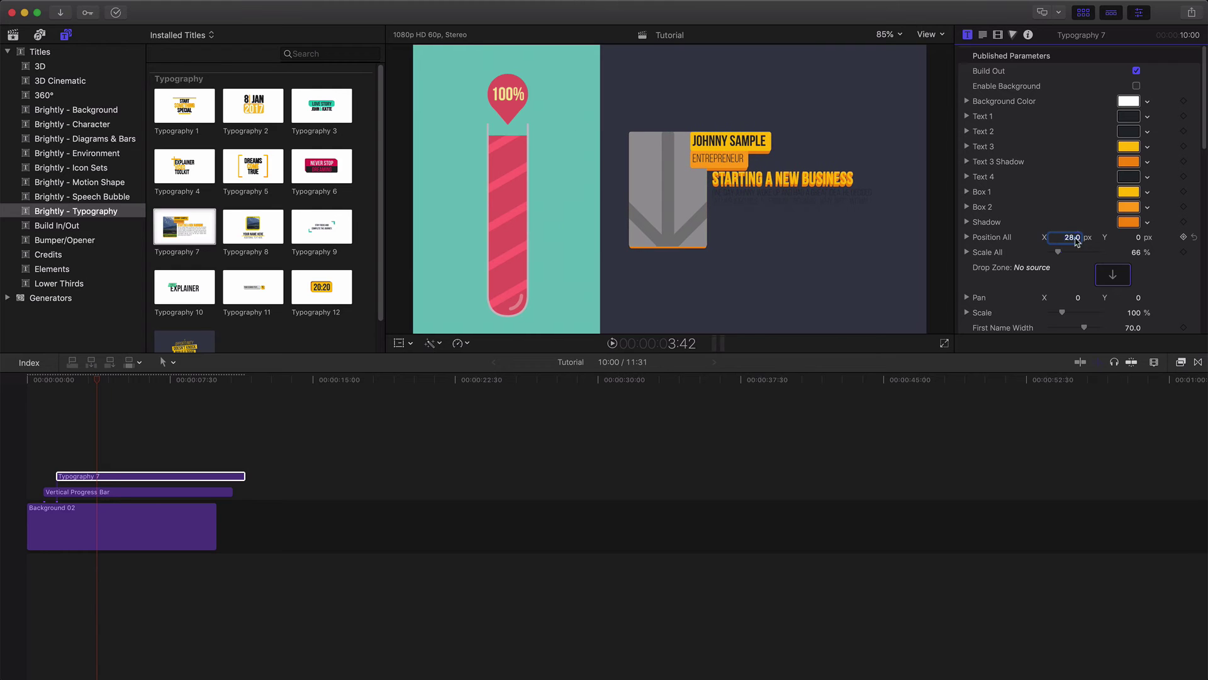
type("75")
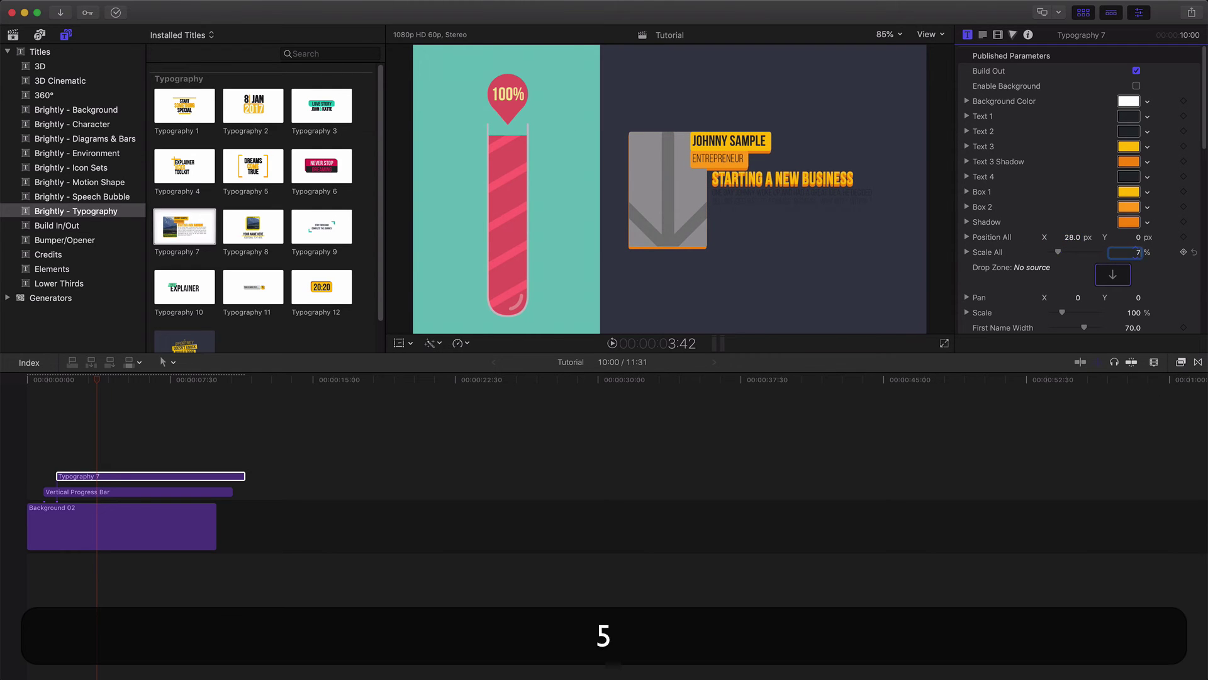
key("Return")
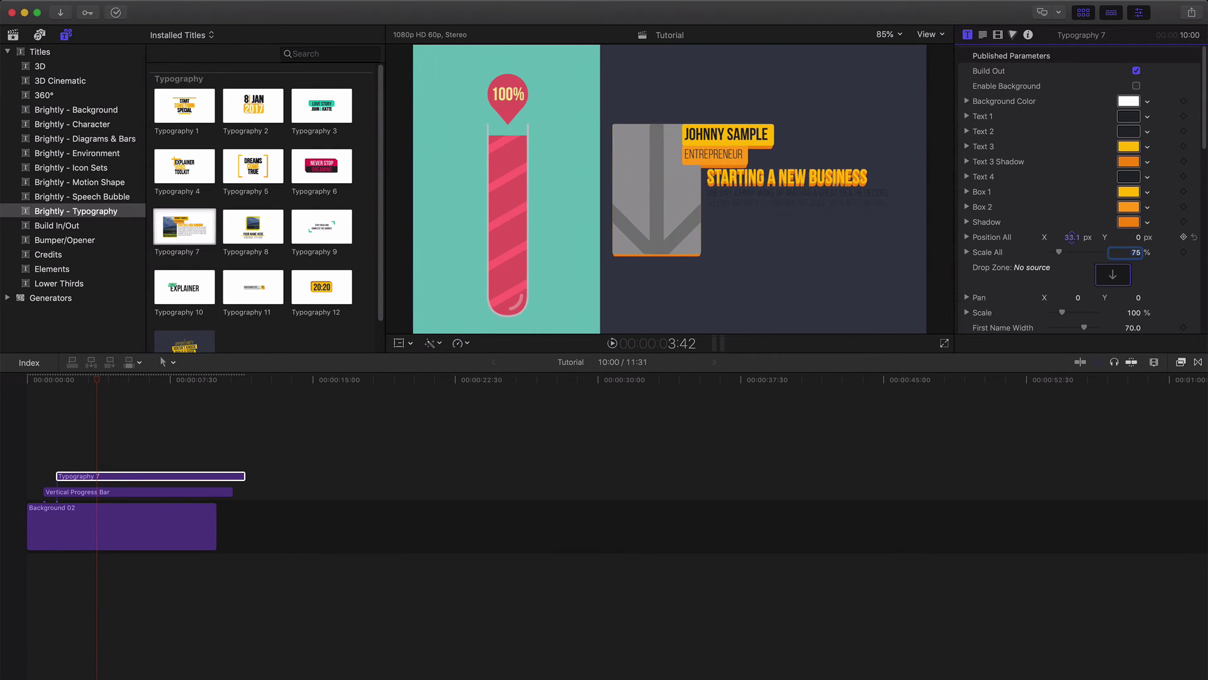
mouse_move(1071, 238)
left_mouse_down()
mouse_move(1133, 237)
mouse_move(1113, 201)
left_mouse_up()
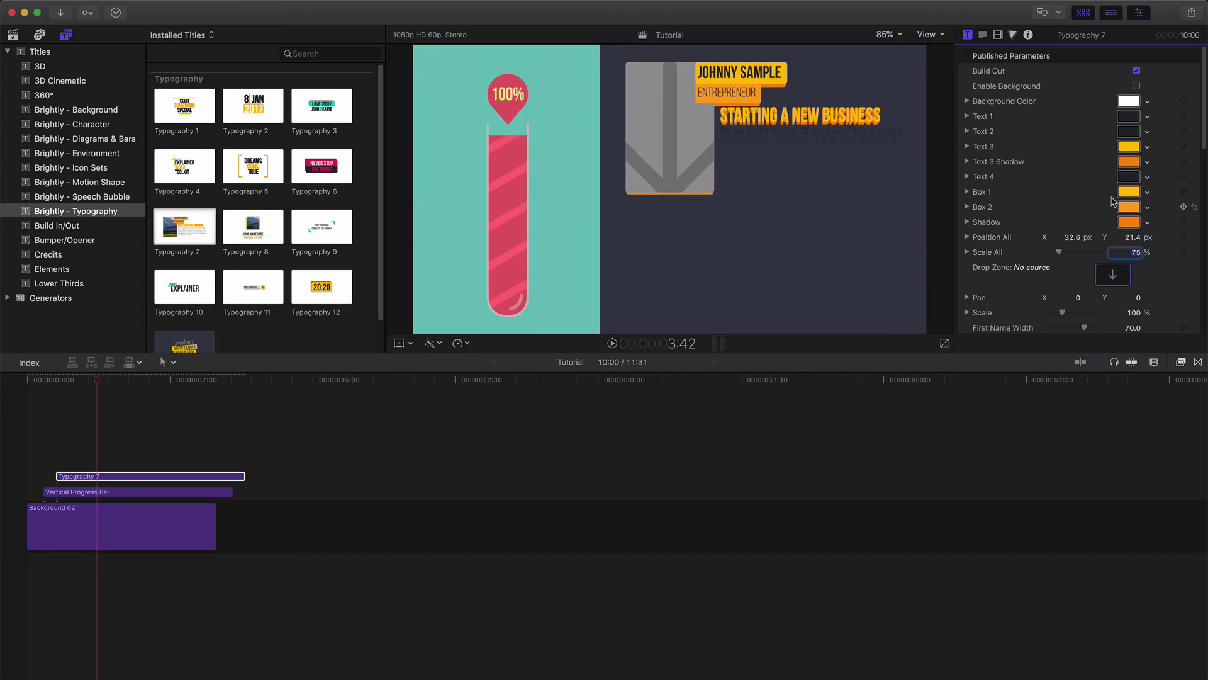
Step: Make Typography 7's Text 4 colour white and replay the title animation
left_click(1130, 117)
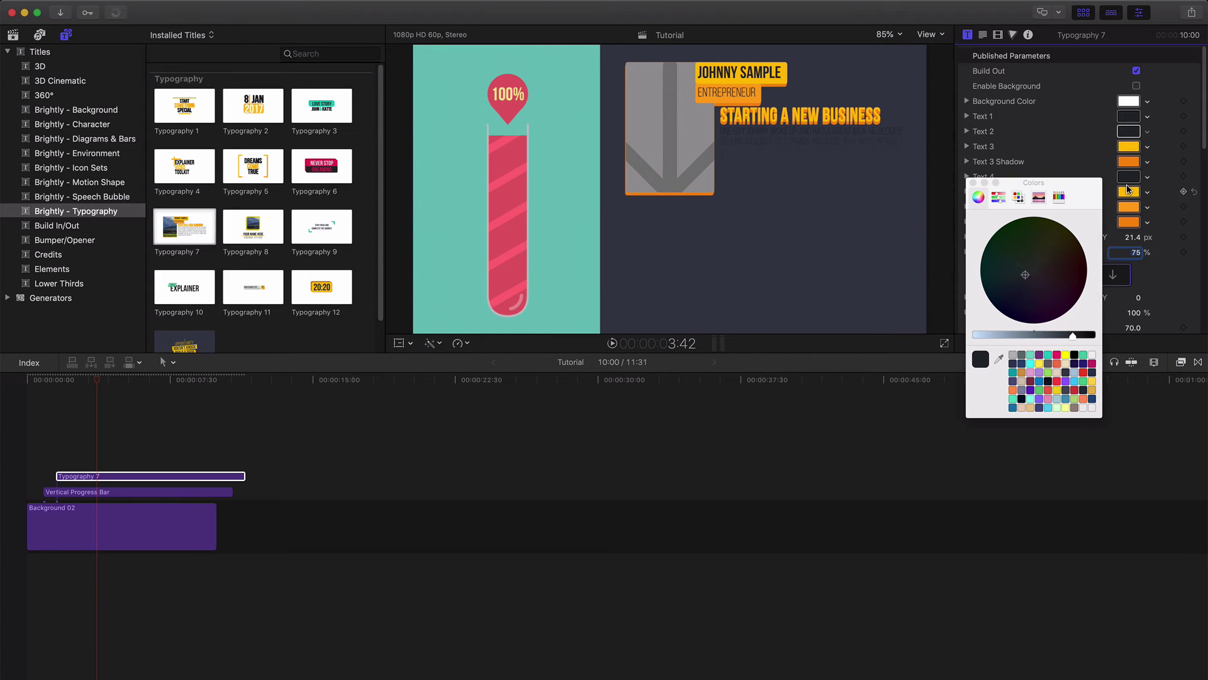
left_click(1093, 356)
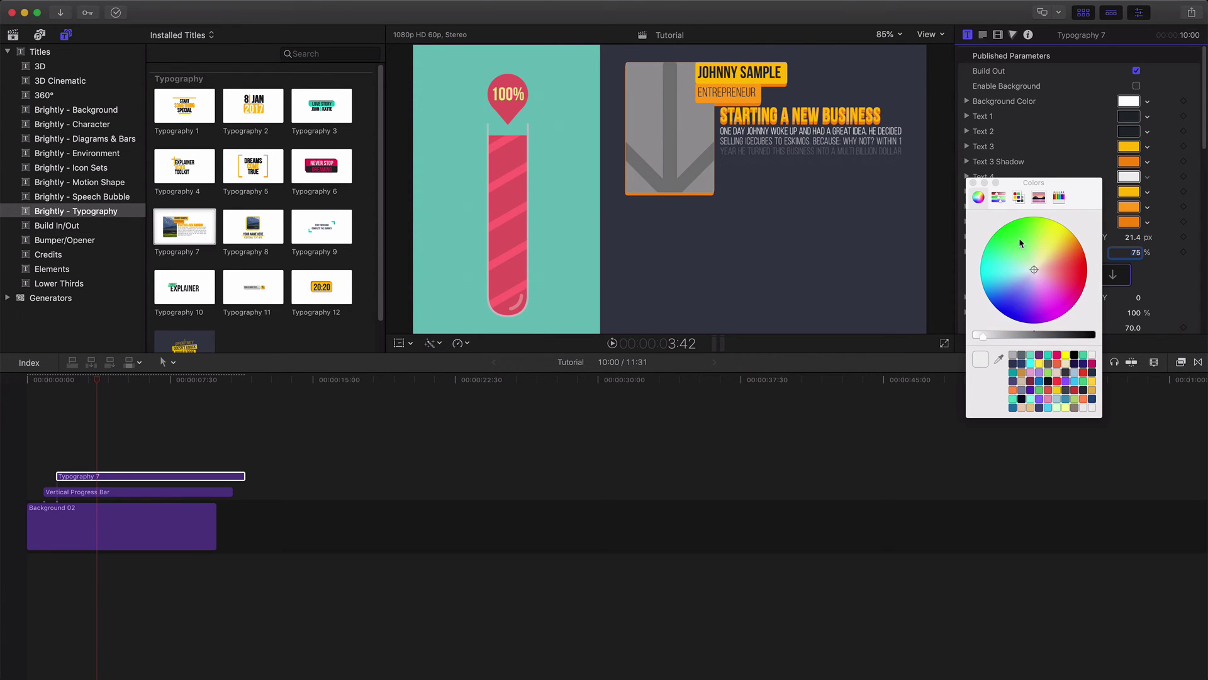
left_click(973, 183)
left_click_drag(72, 386, 154, 387)
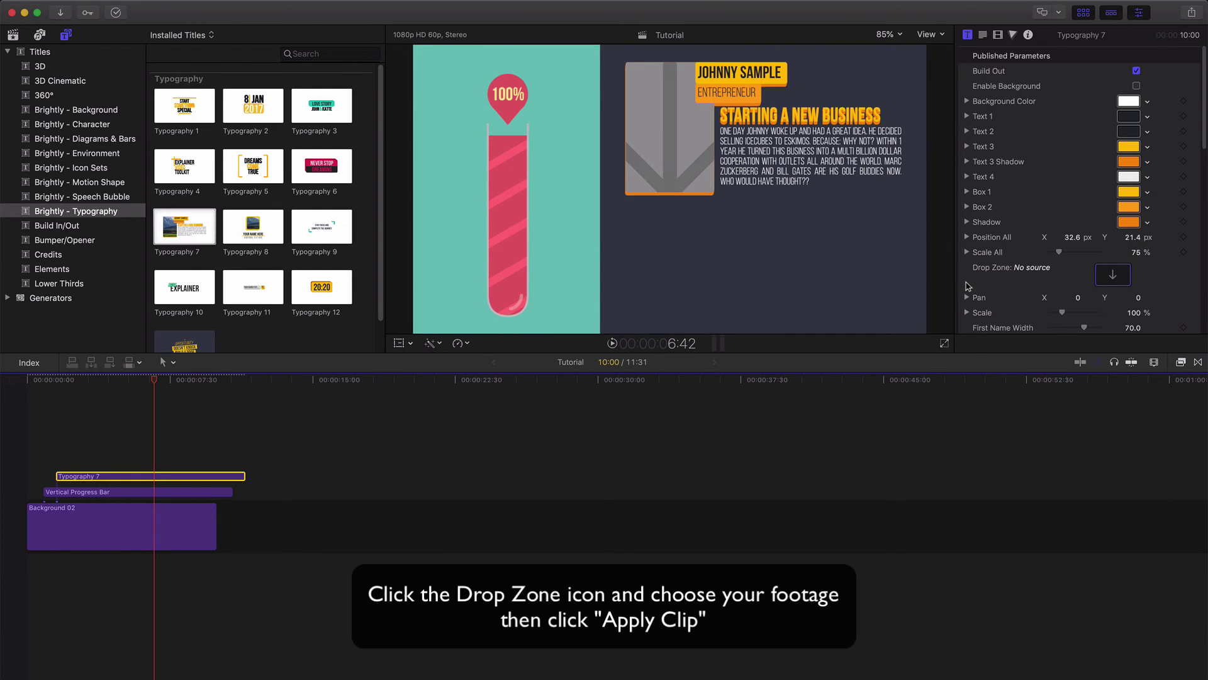
Step: Apply the envato_logo clip to Typography 7's drop zone
left_click(1112, 275)
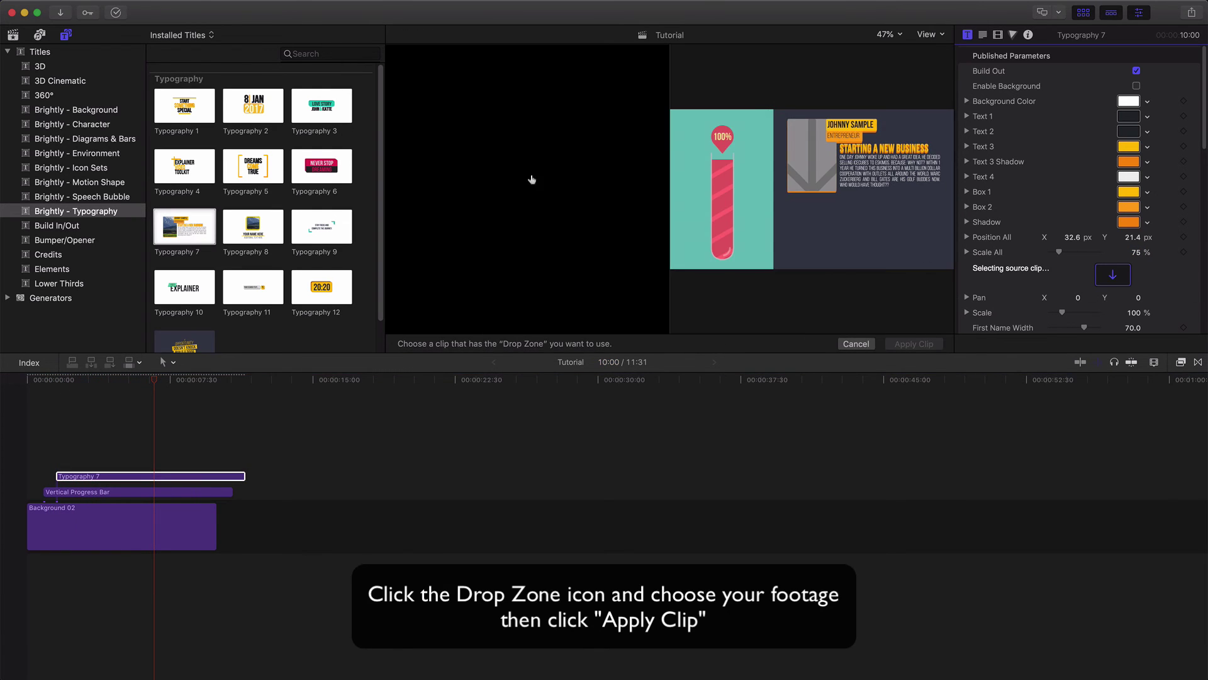
left_click(12, 35)
left_click(177, 180)
left_click(896, 345)
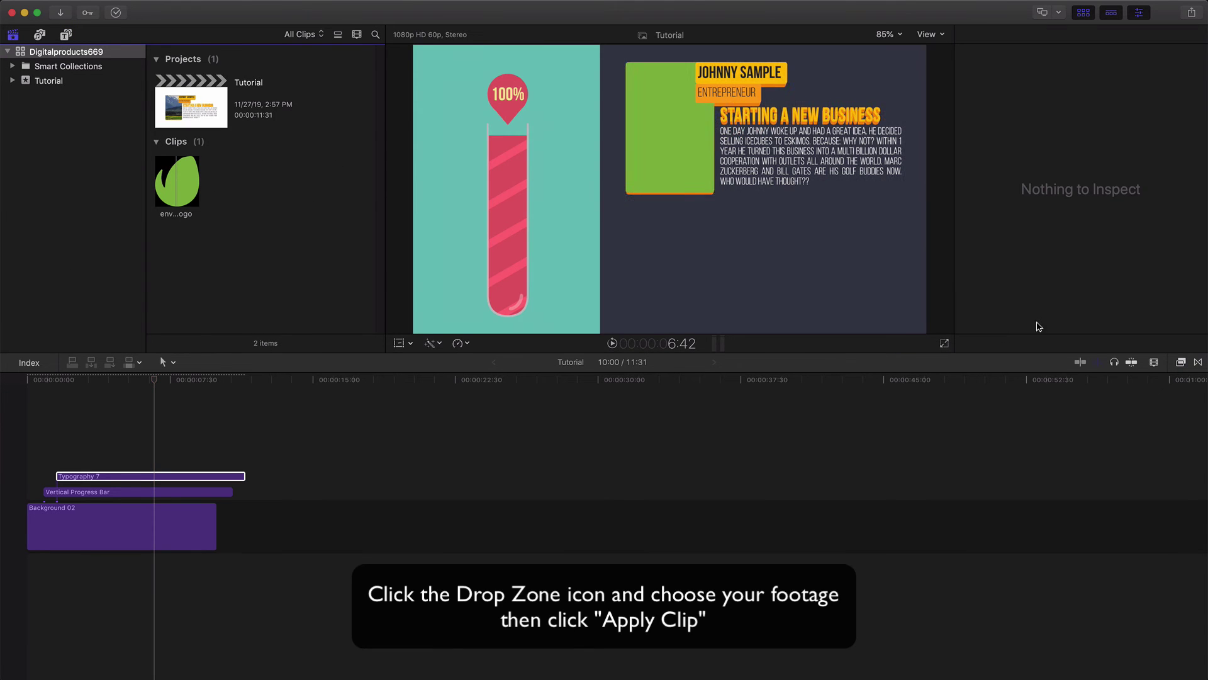
Step: Scale the drop-zone logo to 13 %, replay the title, and return to the titles browser
left_click(164, 478)
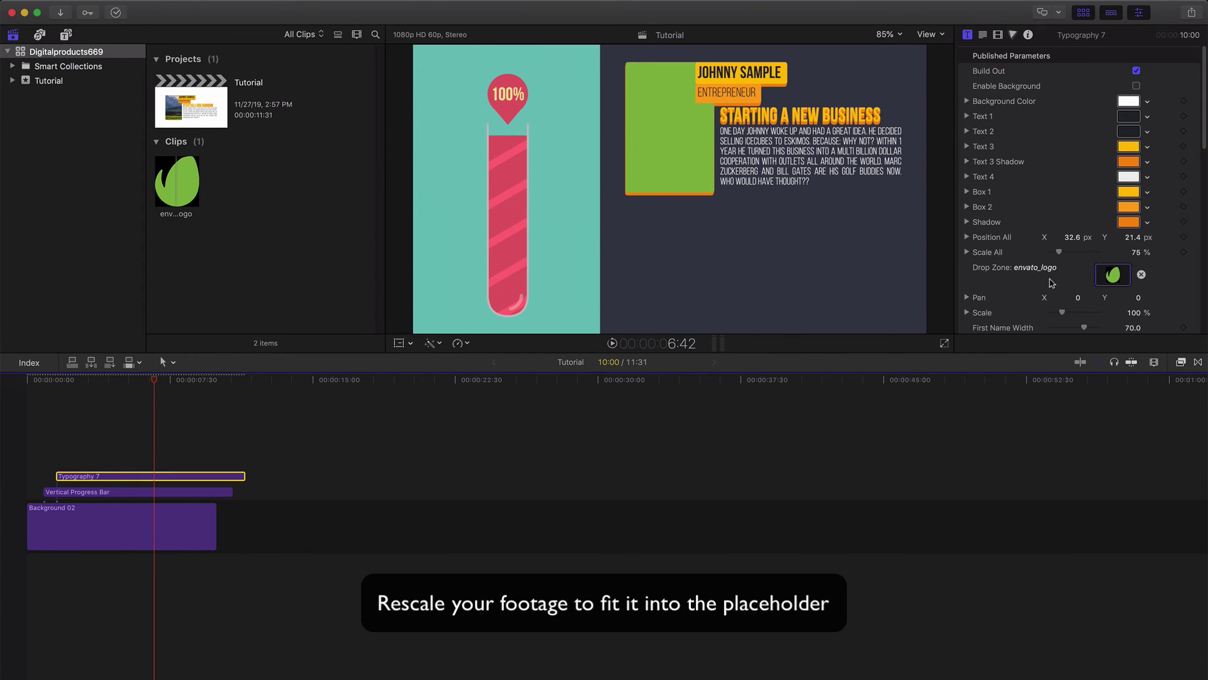
left_click_drag(1057, 313, 1054, 319)
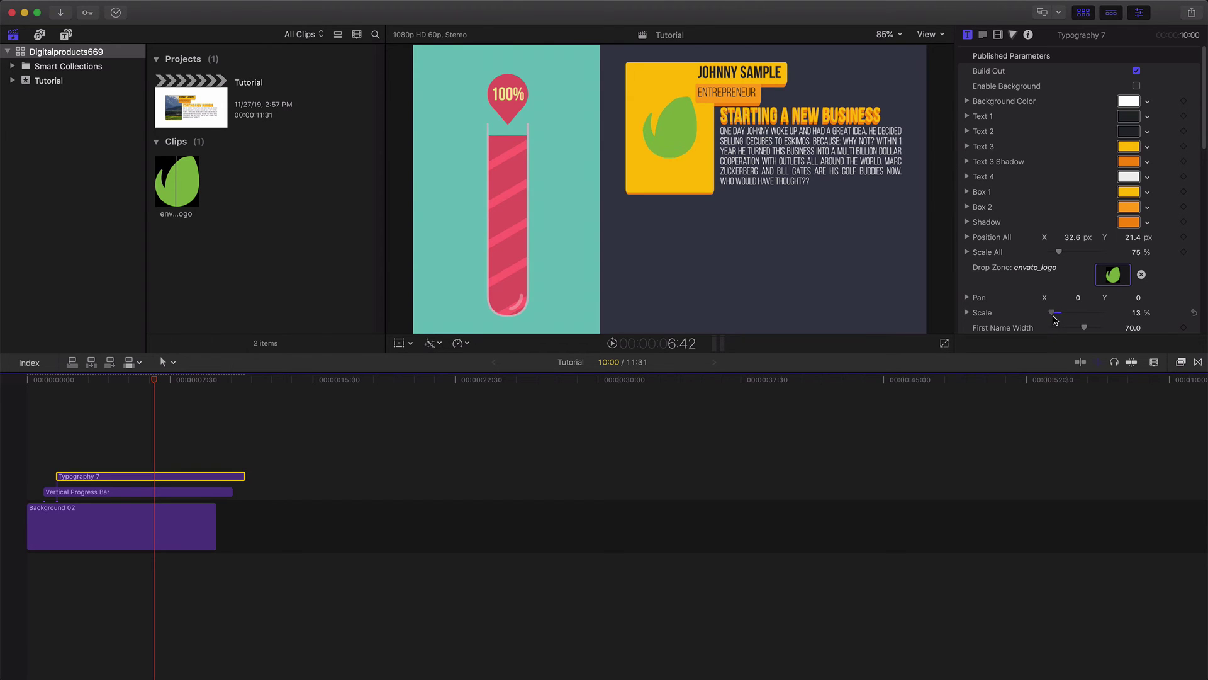
left_click_drag(36, 380, 134, 380)
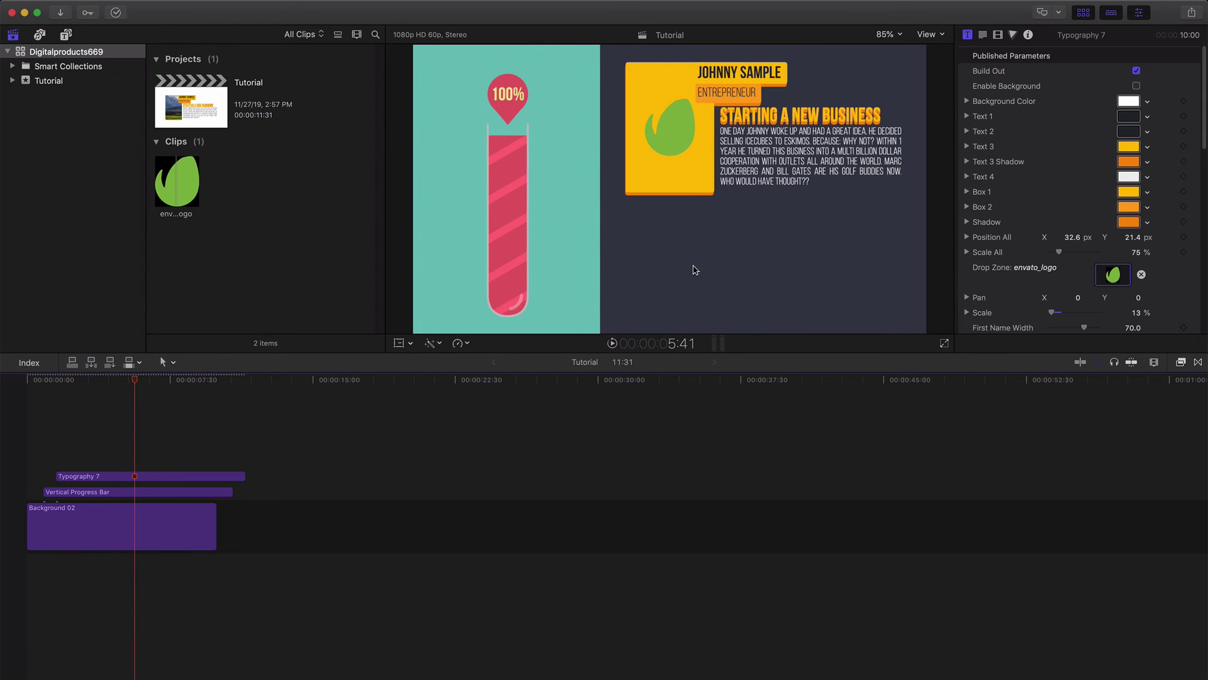
left_click(65, 35)
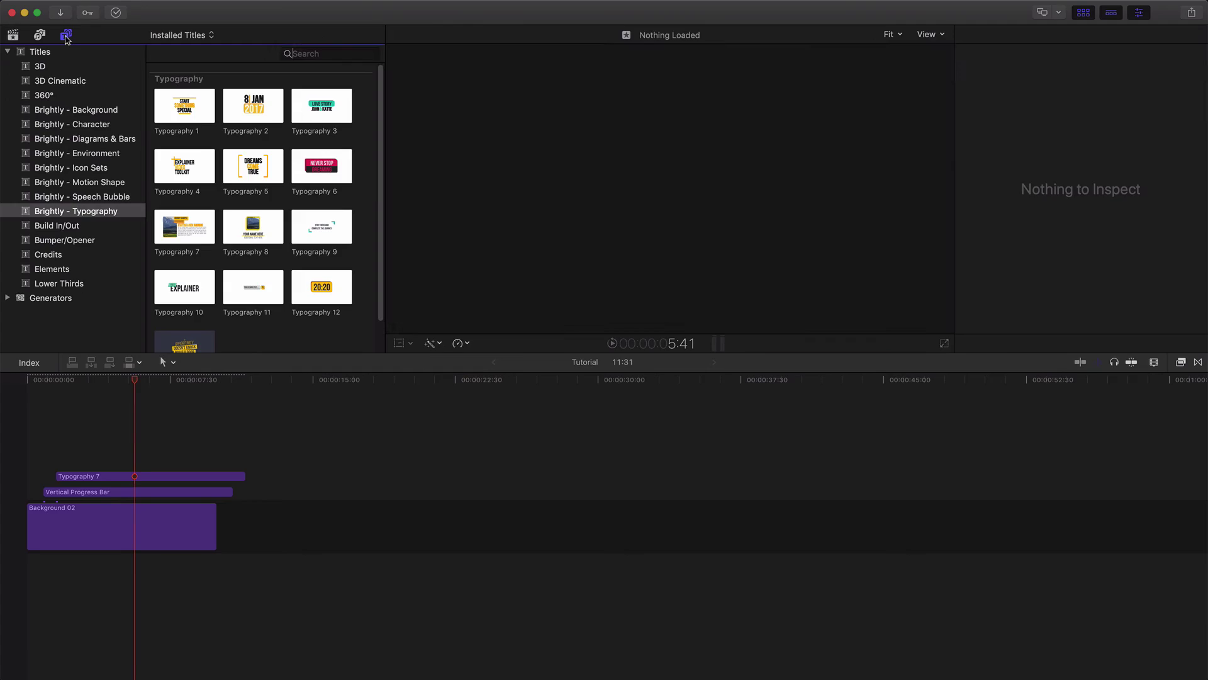
Step: Stack Alarm Clock, Calculator and Credit Card icons from Brightly - Icon Sets above Typography 7
left_click(97, 169)
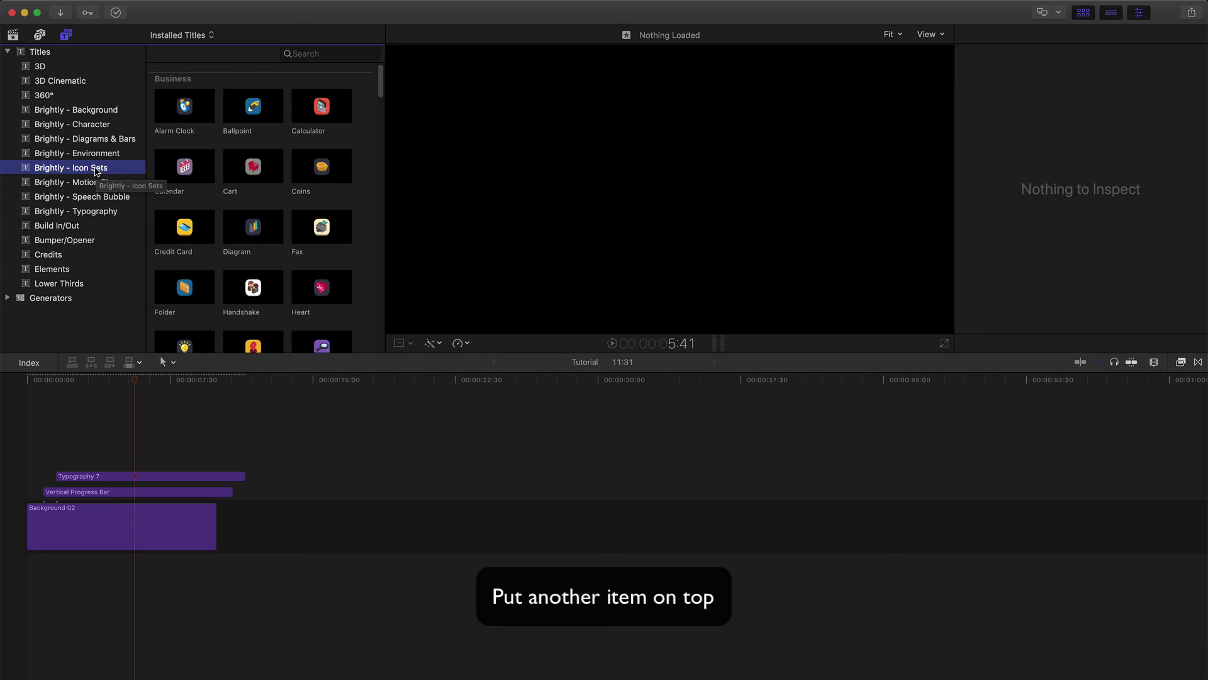
left_click_drag(184, 105, 70, 454)
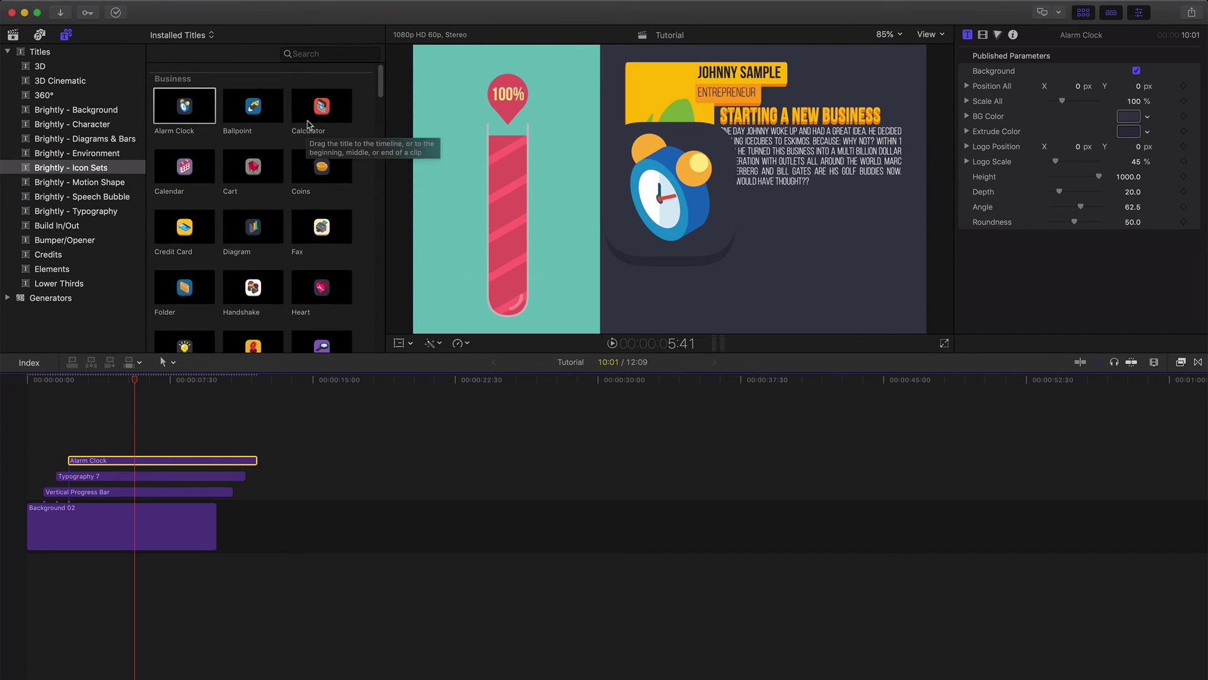
left_click_drag(322, 108, 84, 441)
left_click_drag(185, 227, 93, 430)
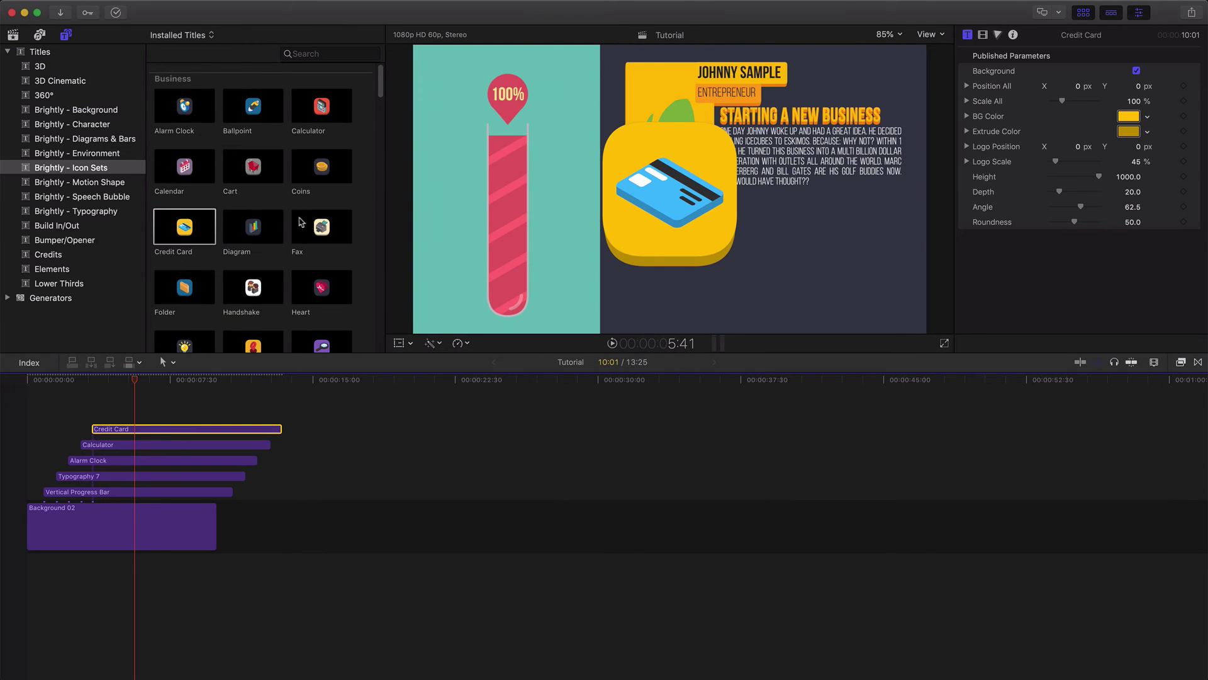
Step: Replace the Alarm Clock clip with the Fax icon and select it for editing
left_click_drag(301, 222, 79, 465)
left_click(88, 468)
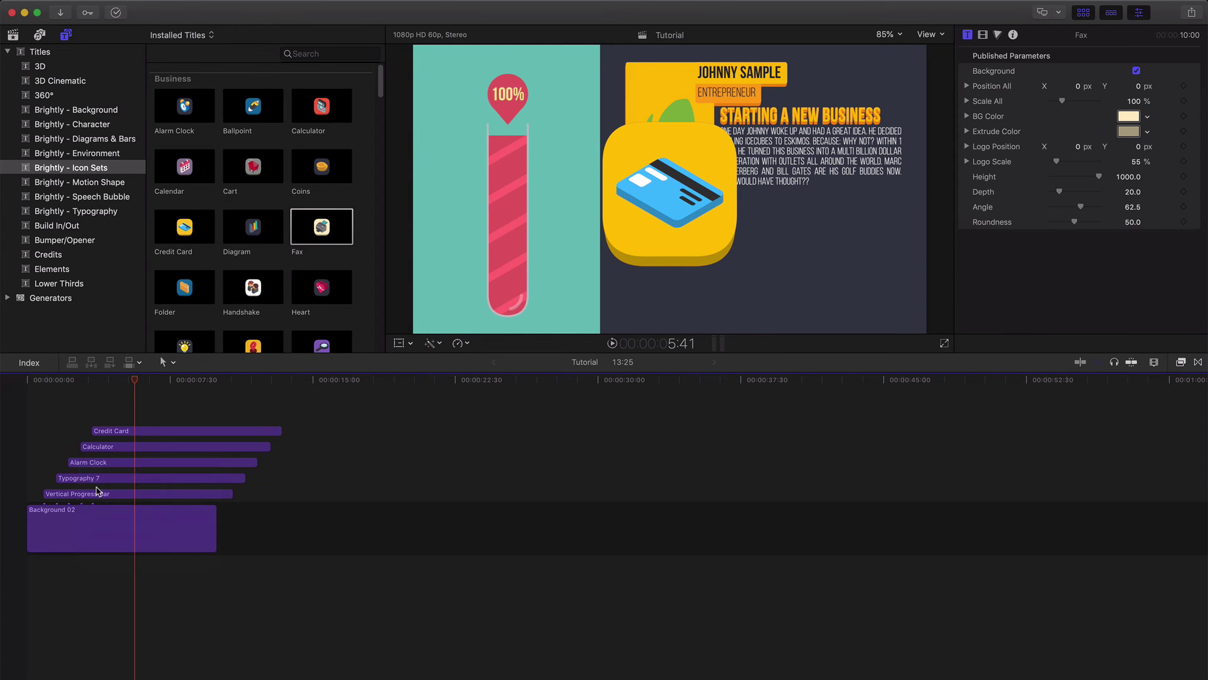
left_click(65, 379)
left_click_drag(73, 382, 145, 380)
left_click(160, 463)
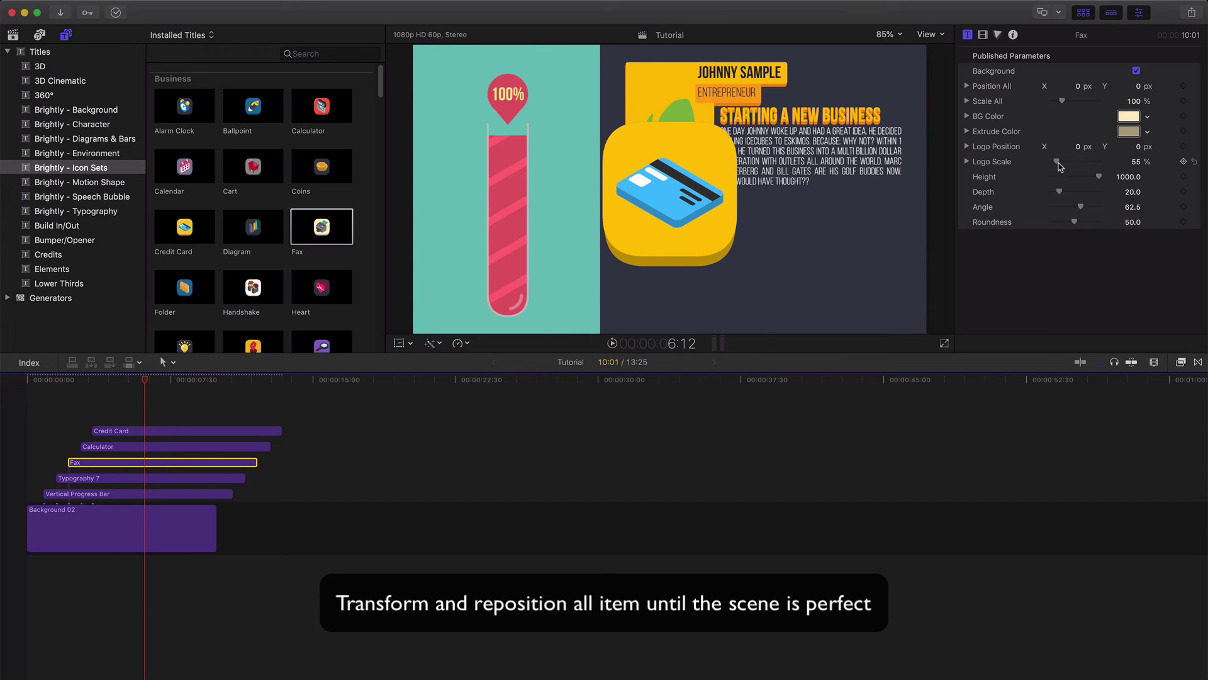
Step: Undo the Fax logo enlargement and set the Credit Card icon's Scale All to 50 %
left_click_drag(1056, 167, 1062, 167)
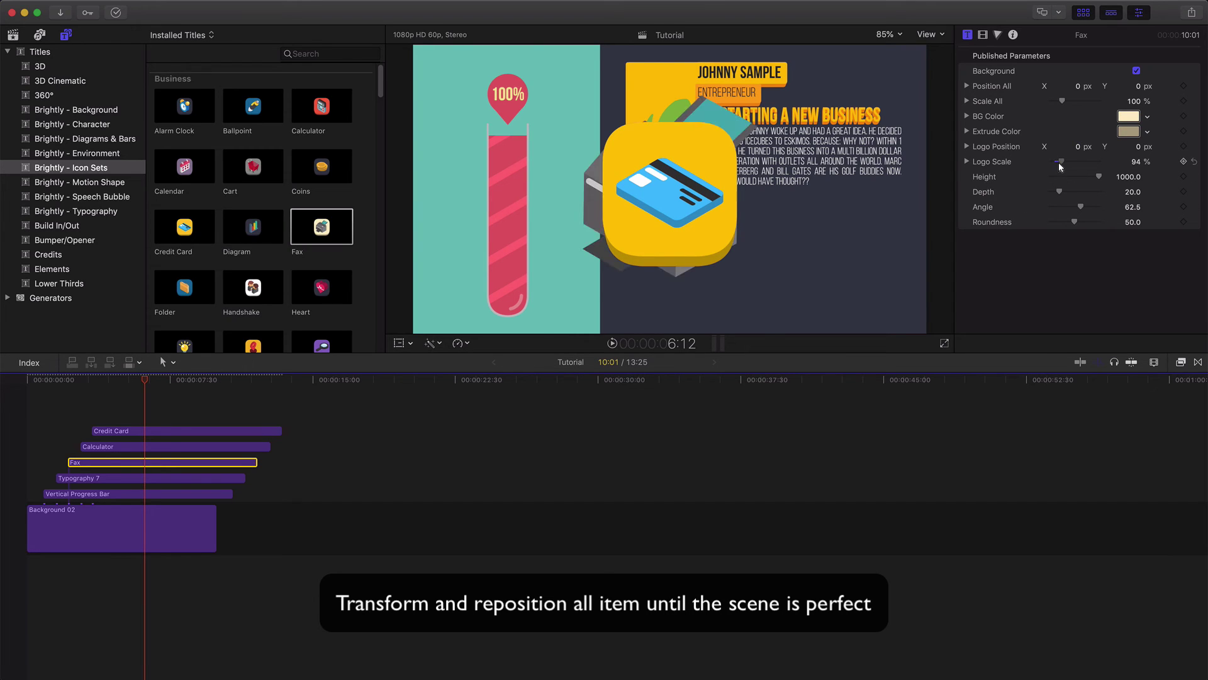
key("super+z")
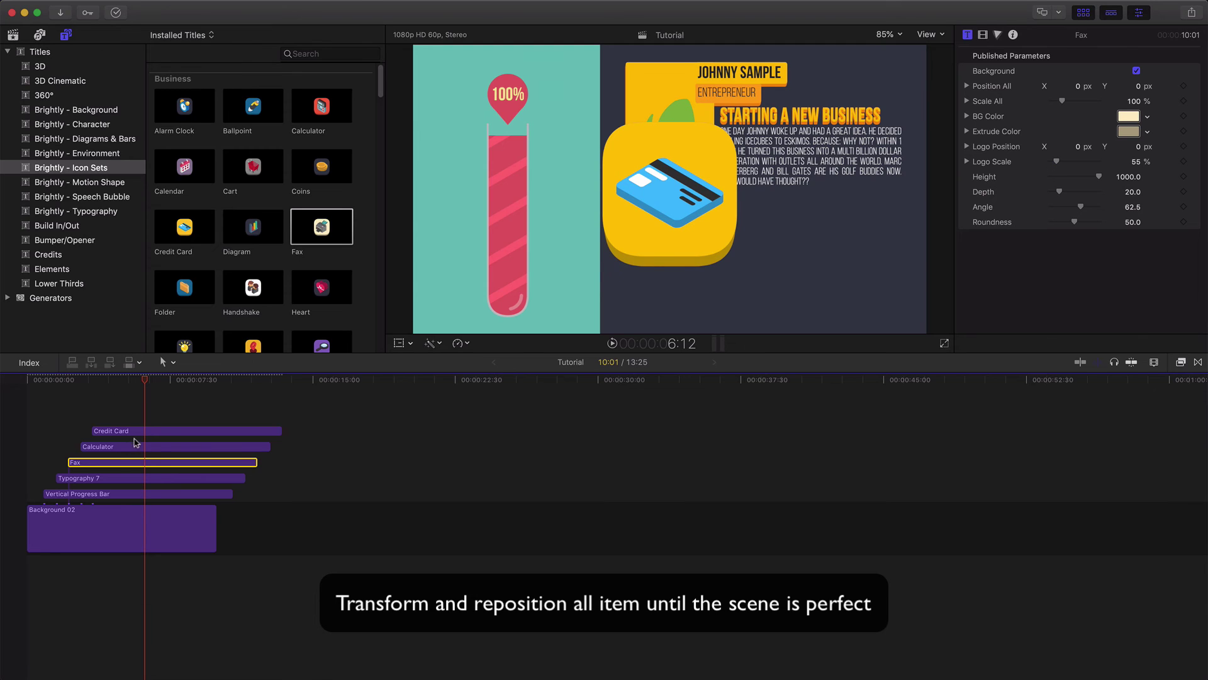
left_click(898, 275)
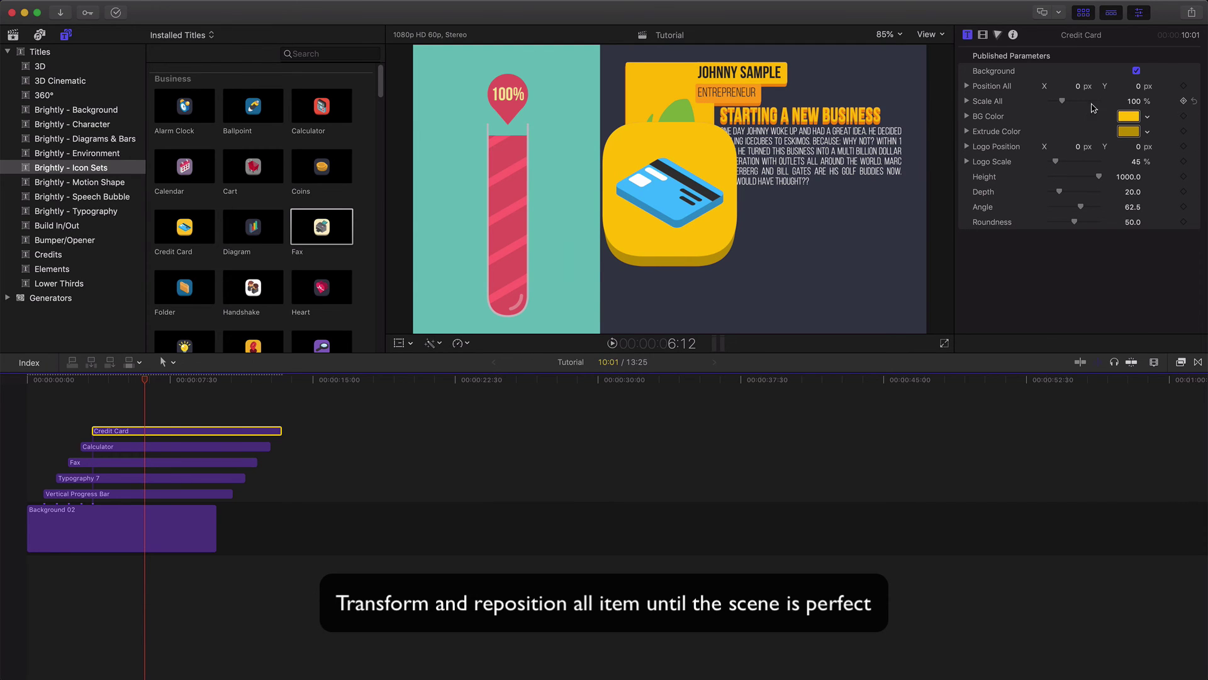
left_click_drag(1062, 101, 1055, 104)
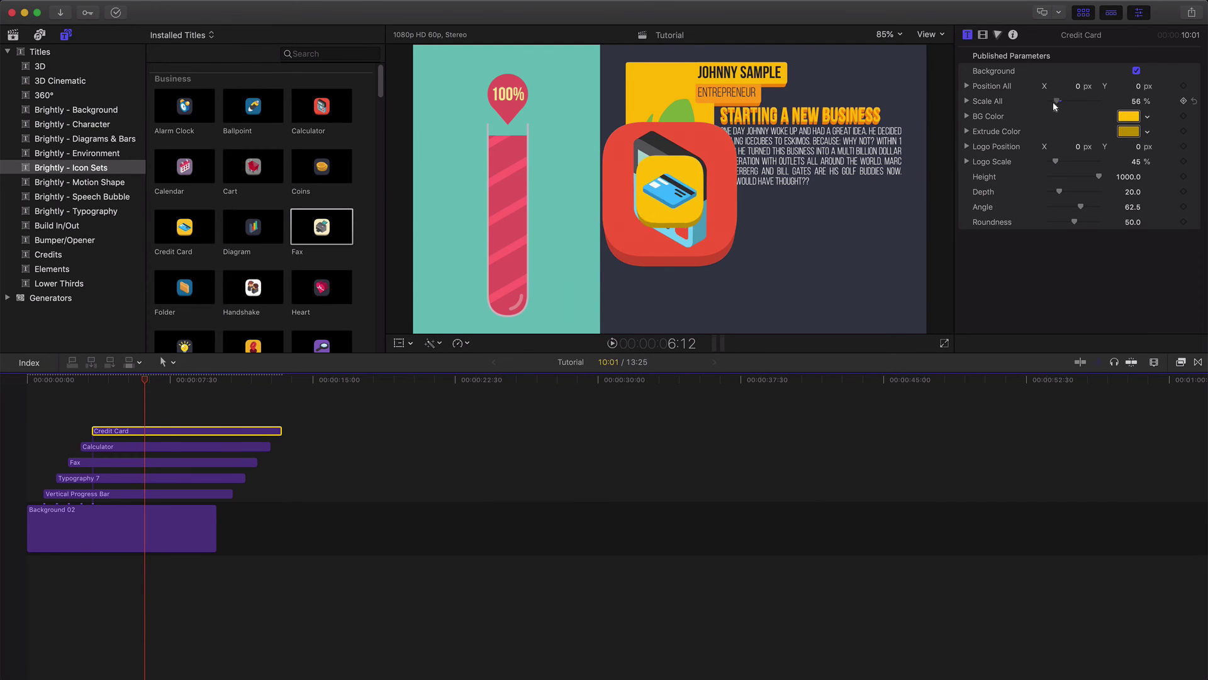
left_click(1136, 101)
type("50")
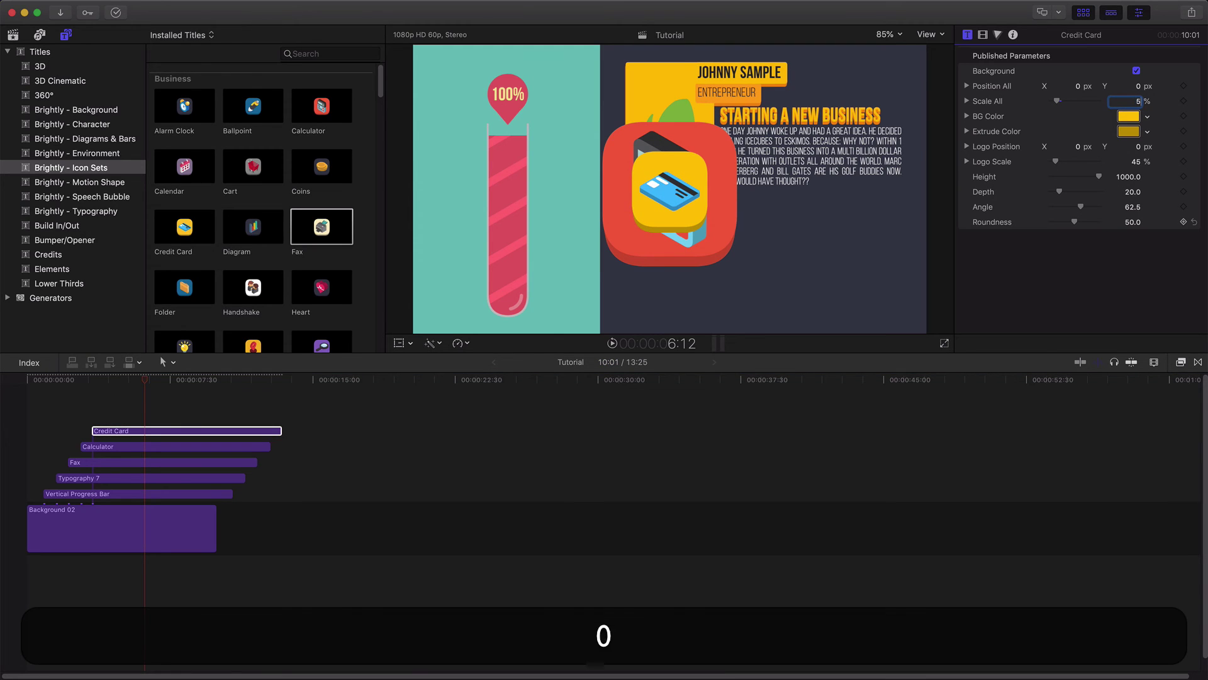
key("Return")
Step: Set Scale All to 50 % for the Calculator and Fax icons together
left_click(232, 446)
left_click(227, 462, "super")
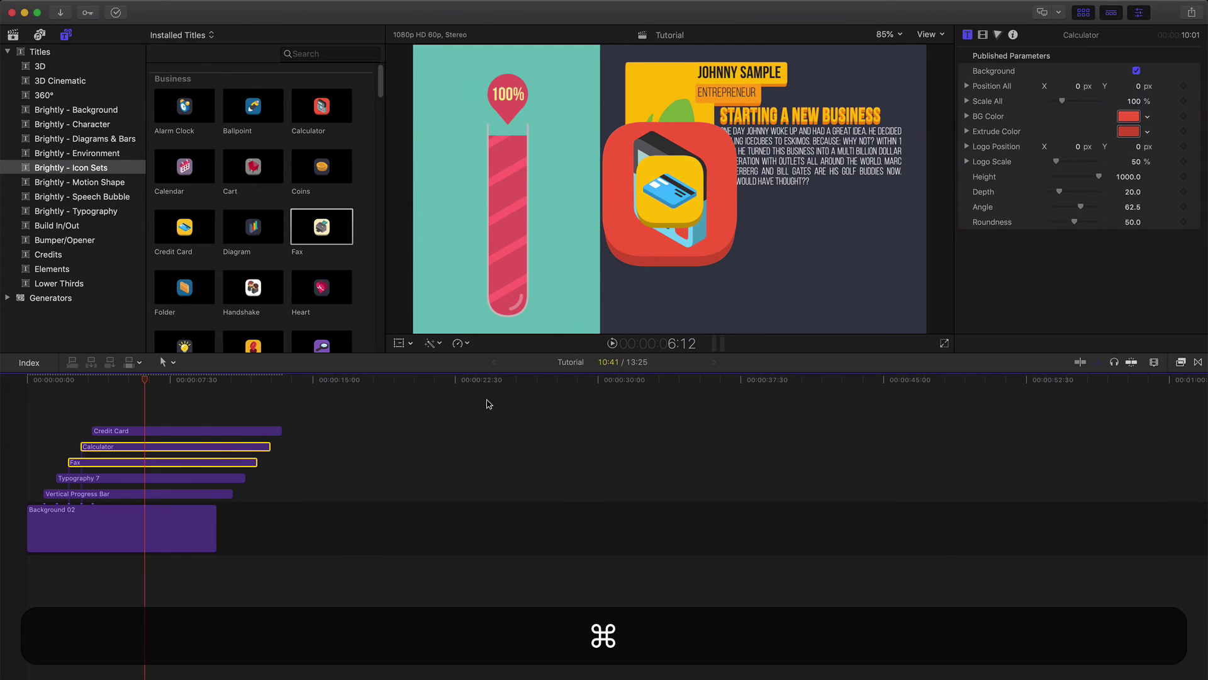
left_click(1136, 101)
type("50")
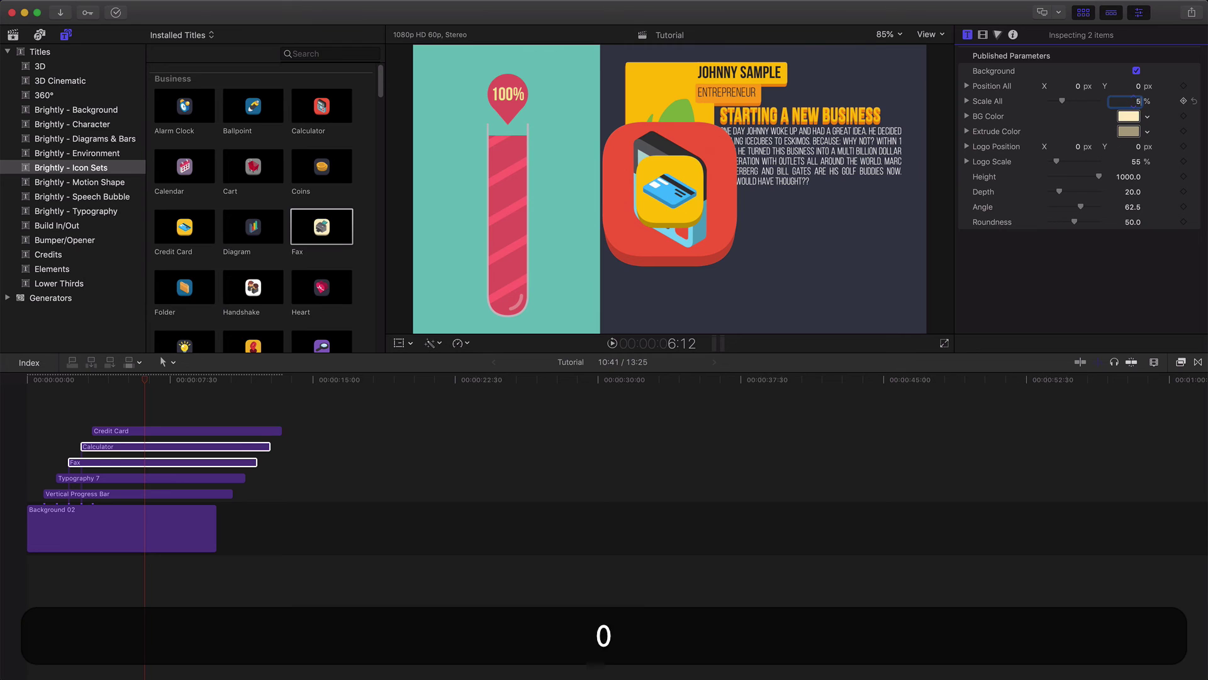
key("Return")
Step: Preview at 7:58 and set the Calculator icon alone to Scale All 50 %
left_click(179, 418)
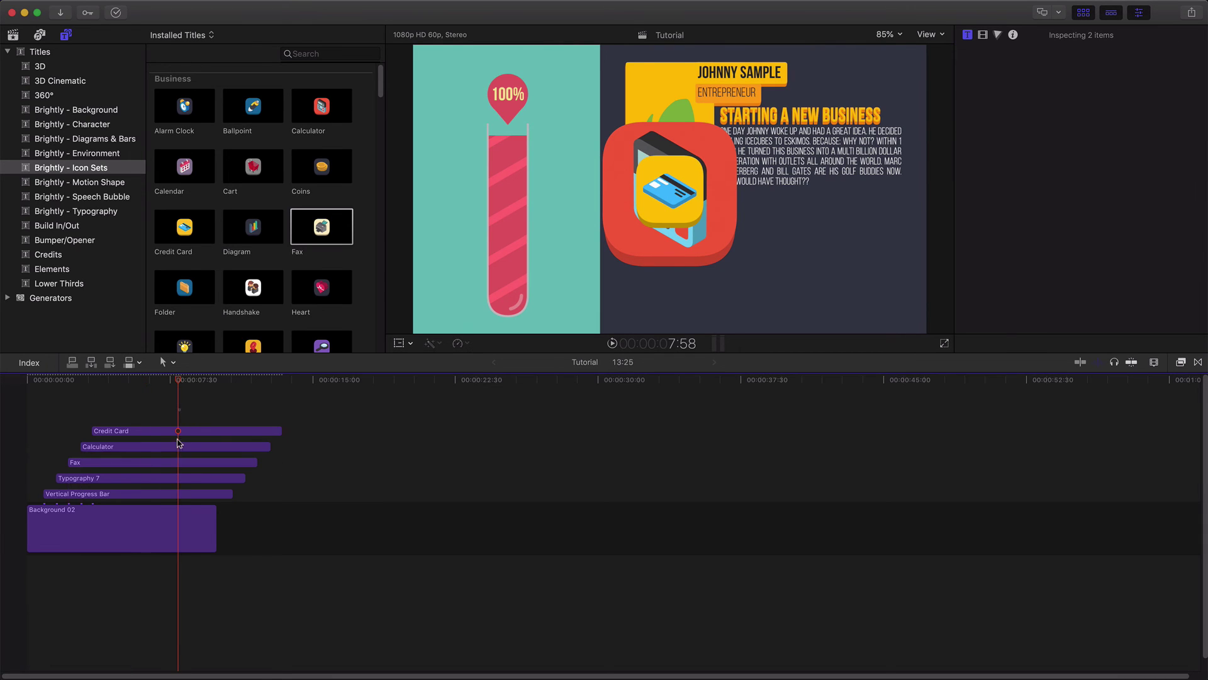
left_click(230, 444)
left_click(1135, 103)
type("50")
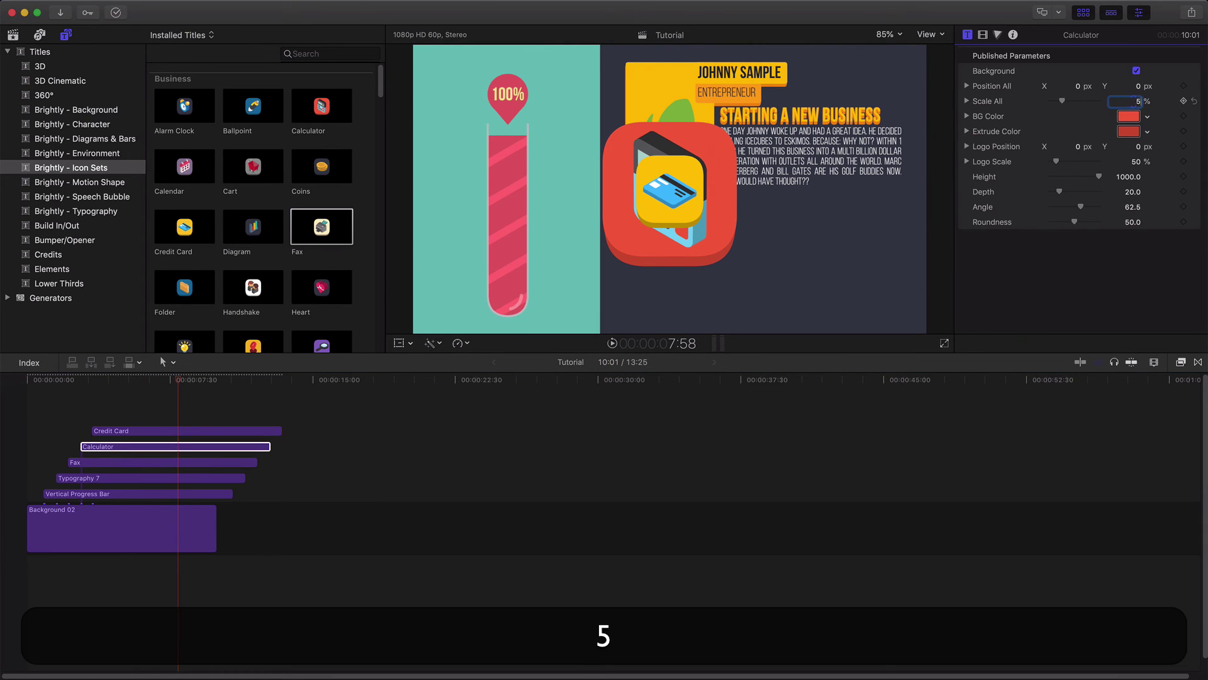
key("Return")
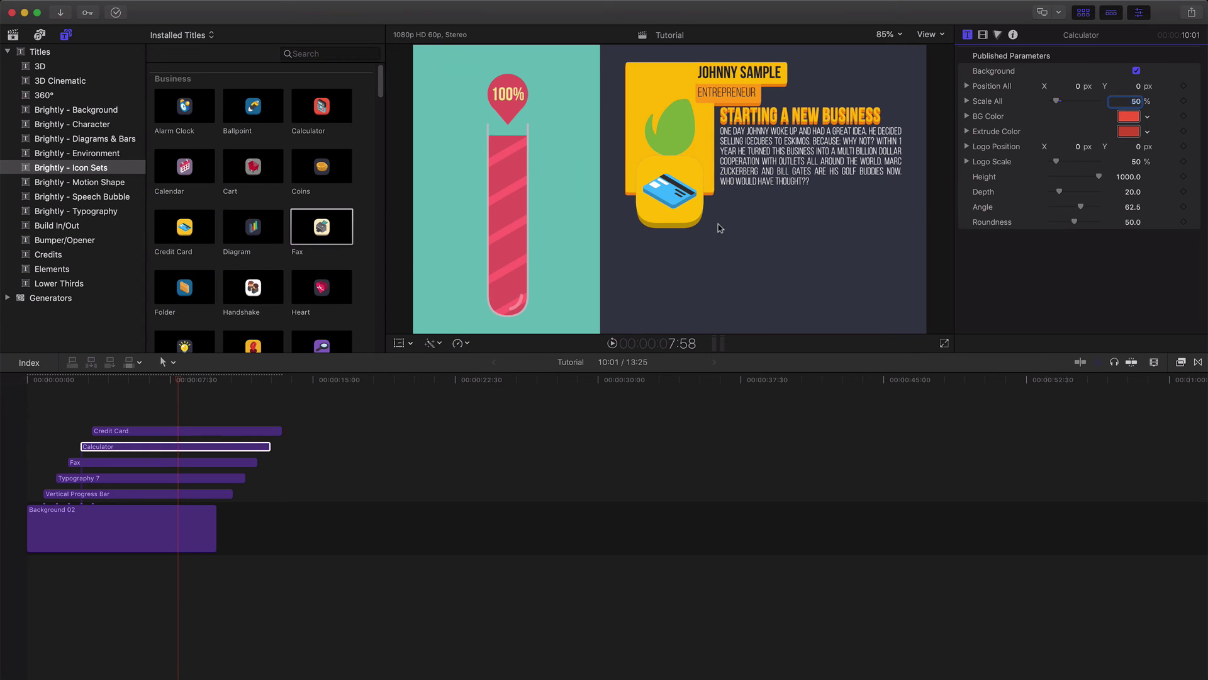
left_click(691, 239)
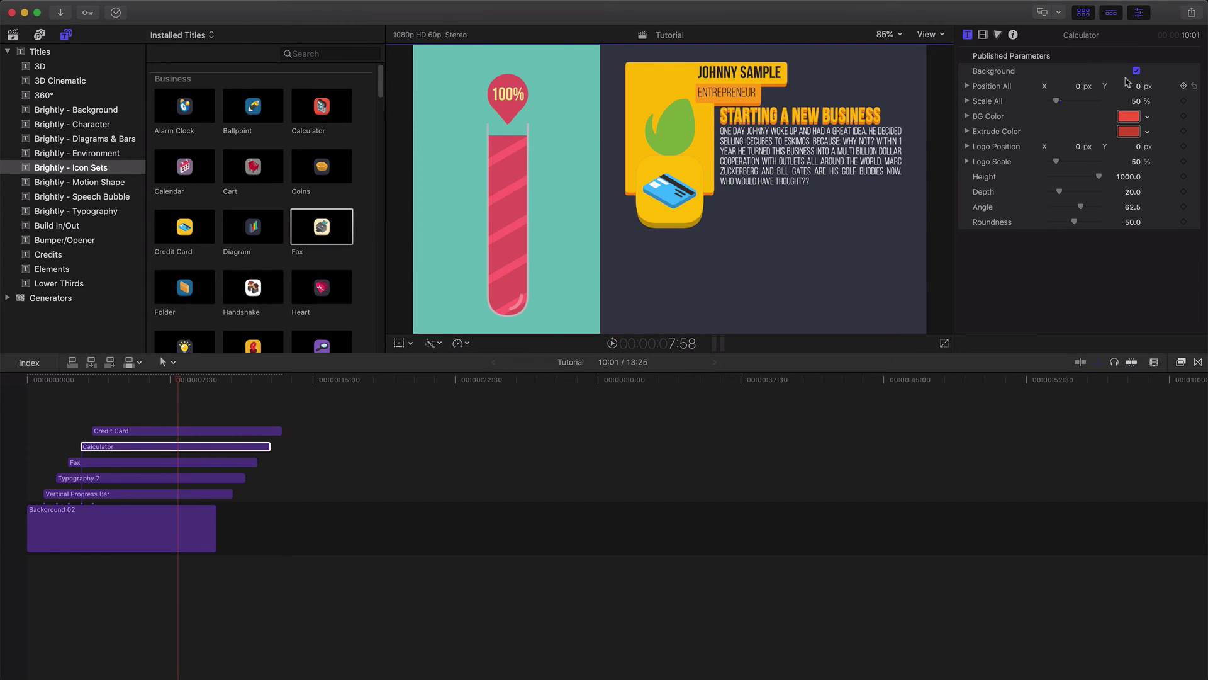
Step: Move the Calculator icon lower and shift the Credit Card icon to the right
mouse_move(1139, 90)
left_mouse_down()
mouse_move(1064, 86)
mouse_move(1085, 86)
left_mouse_up()
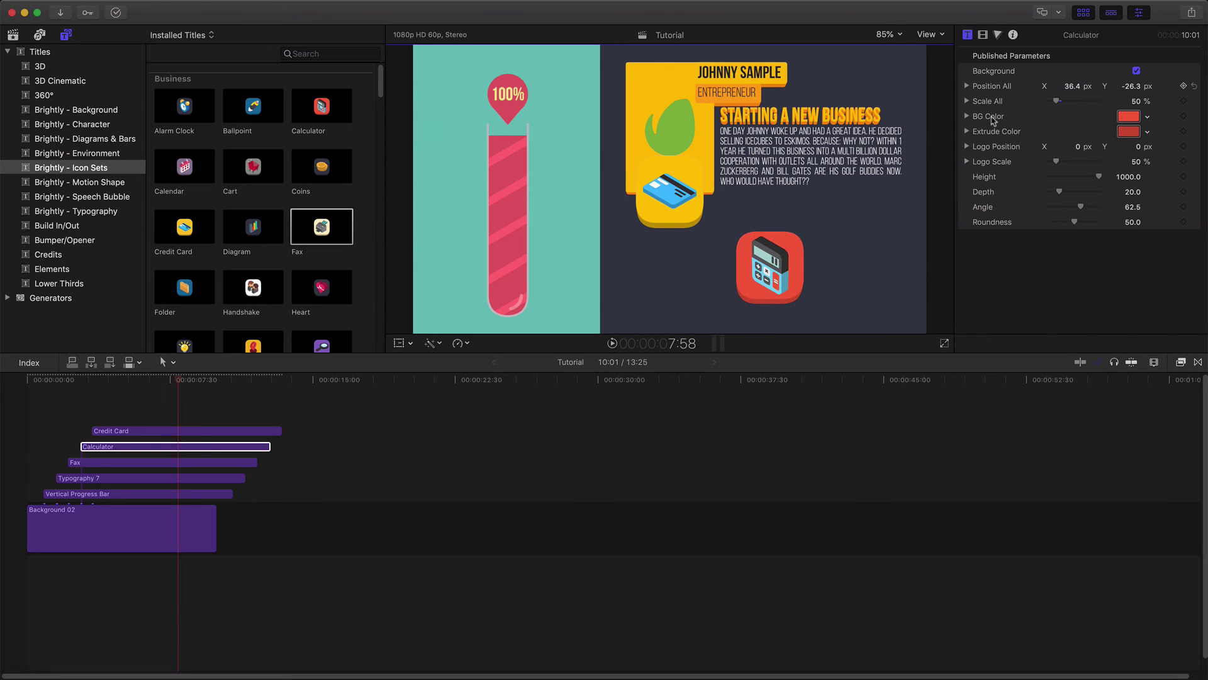
key("super+Up")
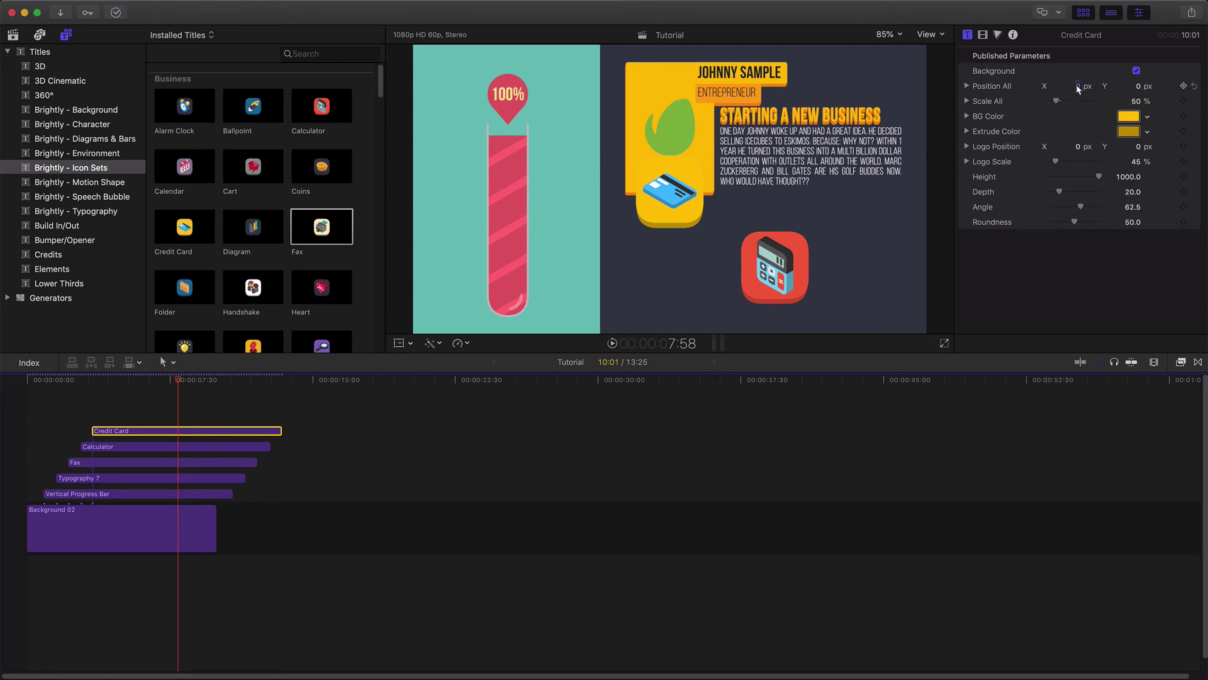
left_click_drag(1078, 88, 1131, 86)
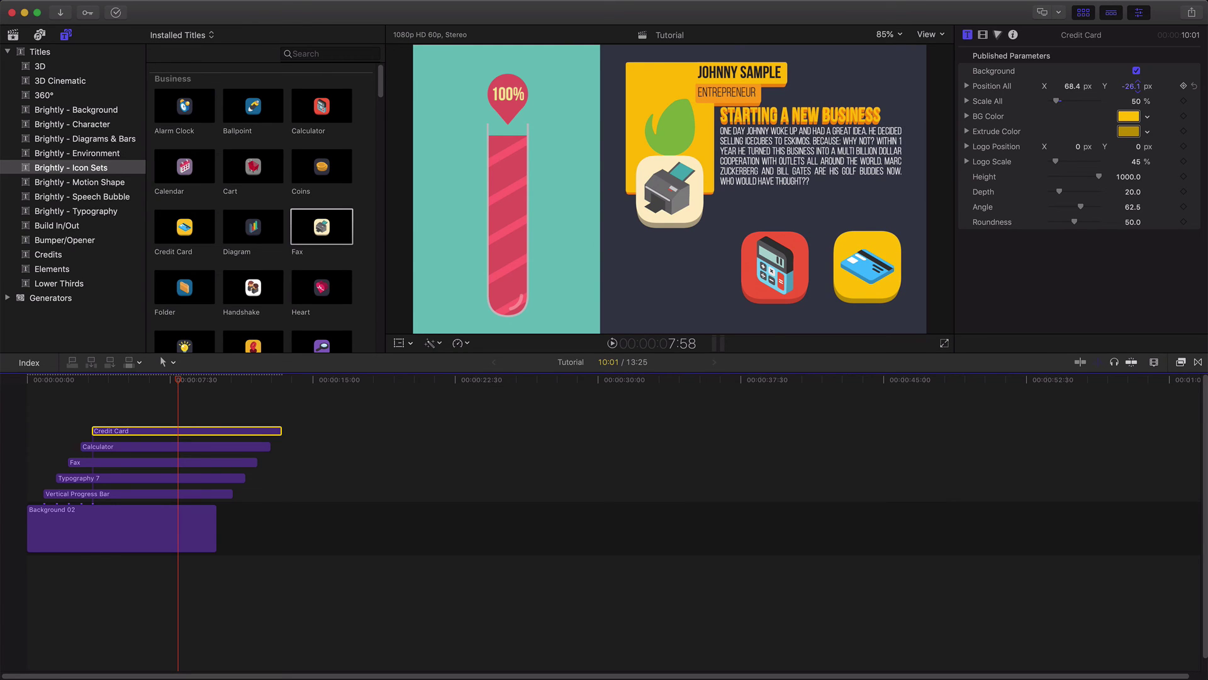
Step: Fine-tune the Fax, Calculator and Credit Card positions into an even row, then preview it
left_click(177, 462)
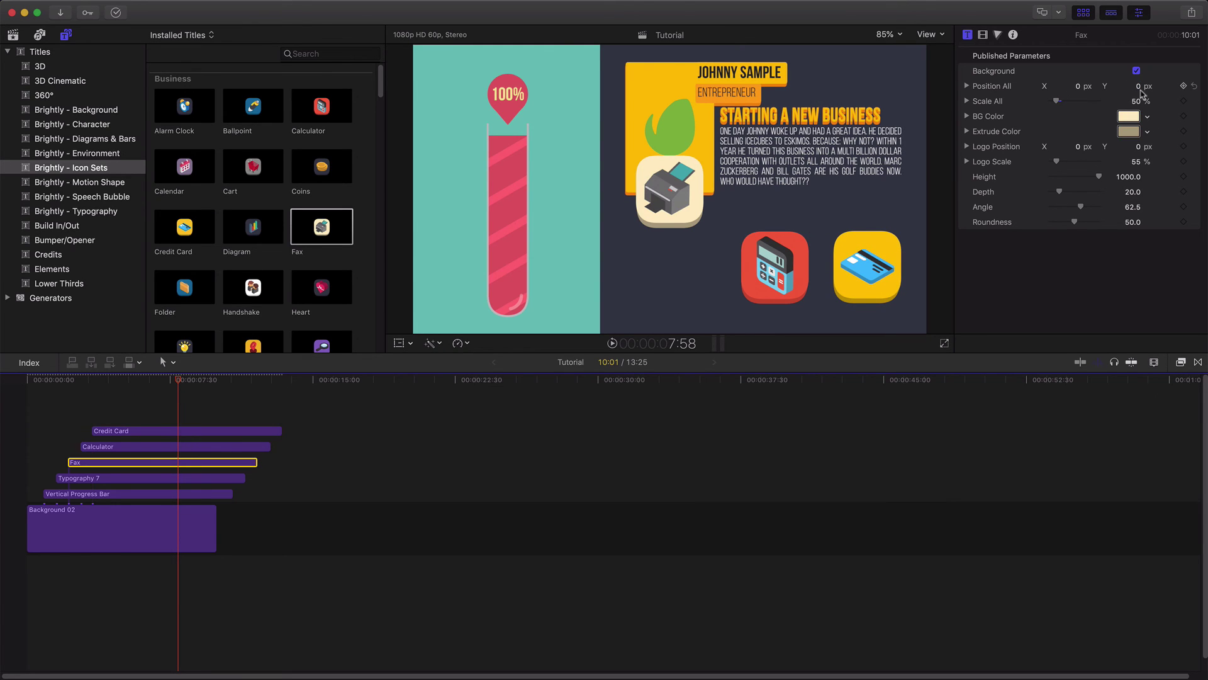
mouse_move(1139, 87)
left_mouse_down()
mouse_move(1126, 87)
mouse_move(1137, 87)
left_mouse_up()
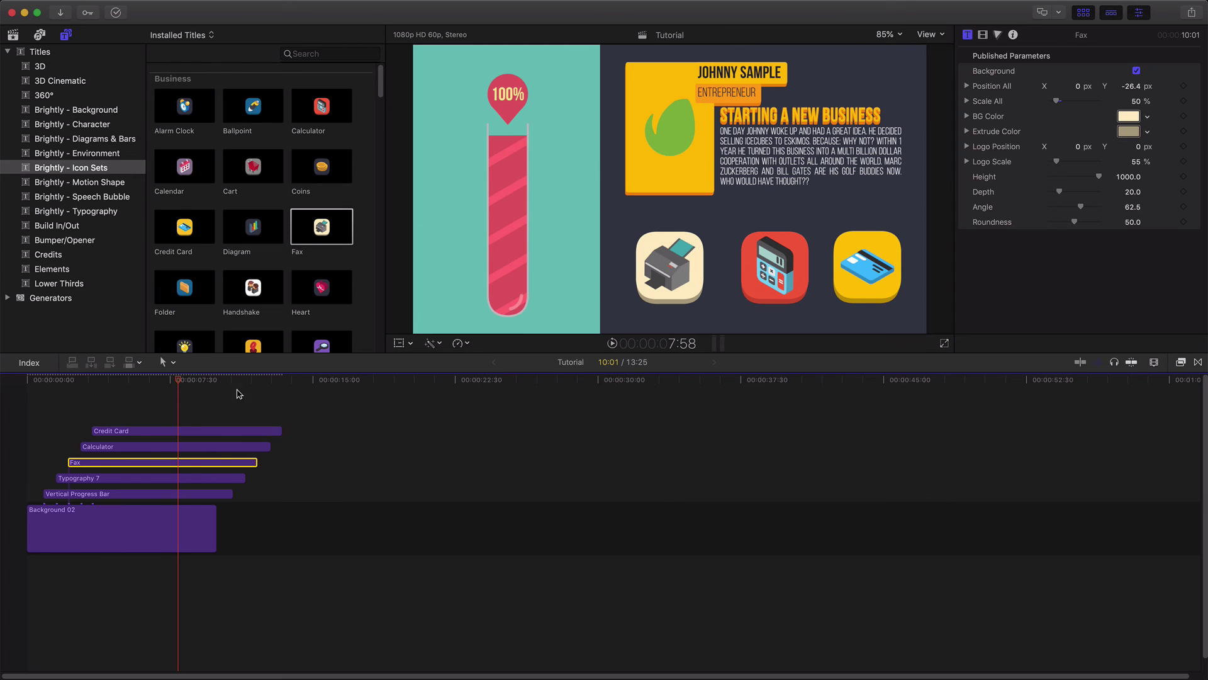
left_click(213, 446)
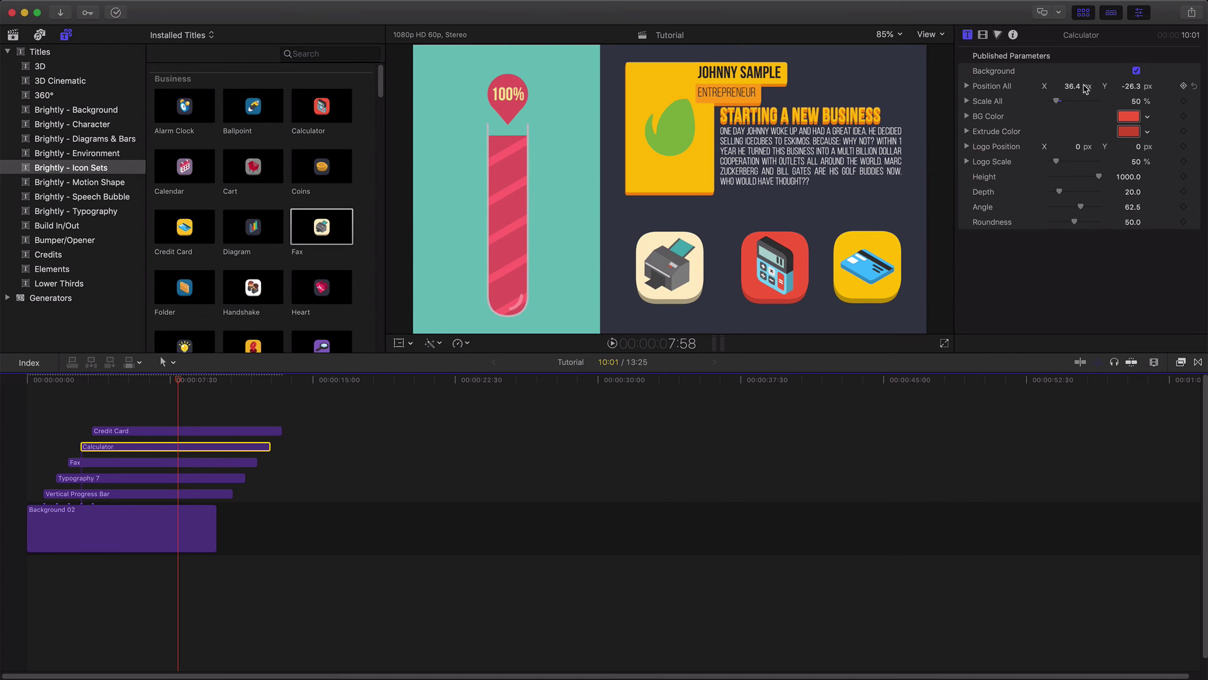
left_click_drag(1086, 88, 1070, 86)
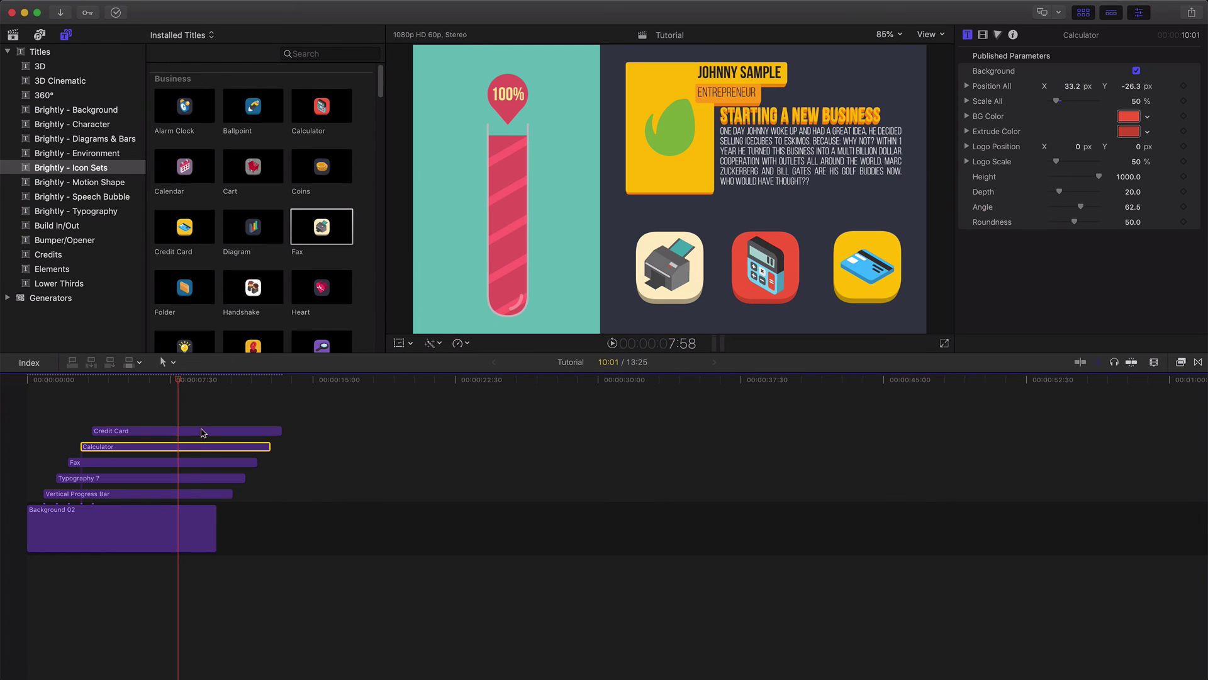
left_click(202, 431)
left_click_drag(1073, 89, 1071, 89)
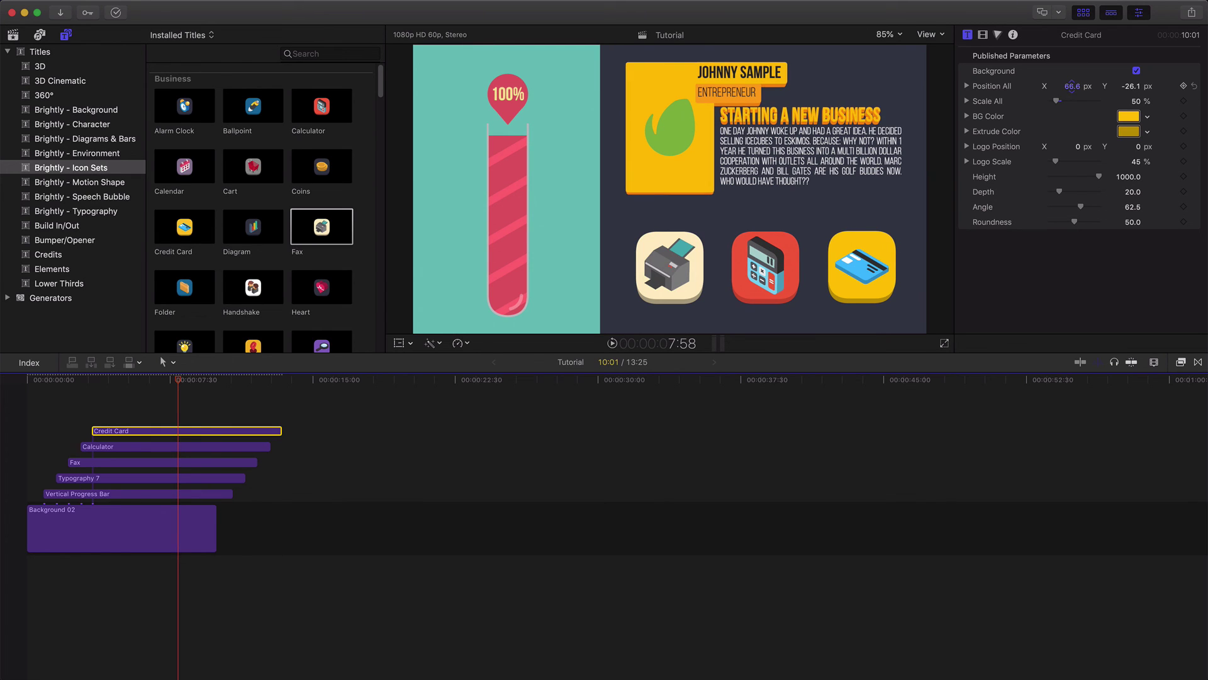
mouse_move(56, 380)
left_mouse_down()
mouse_move(167, 385)
mouse_move(68, 391)
left_mouse_up()
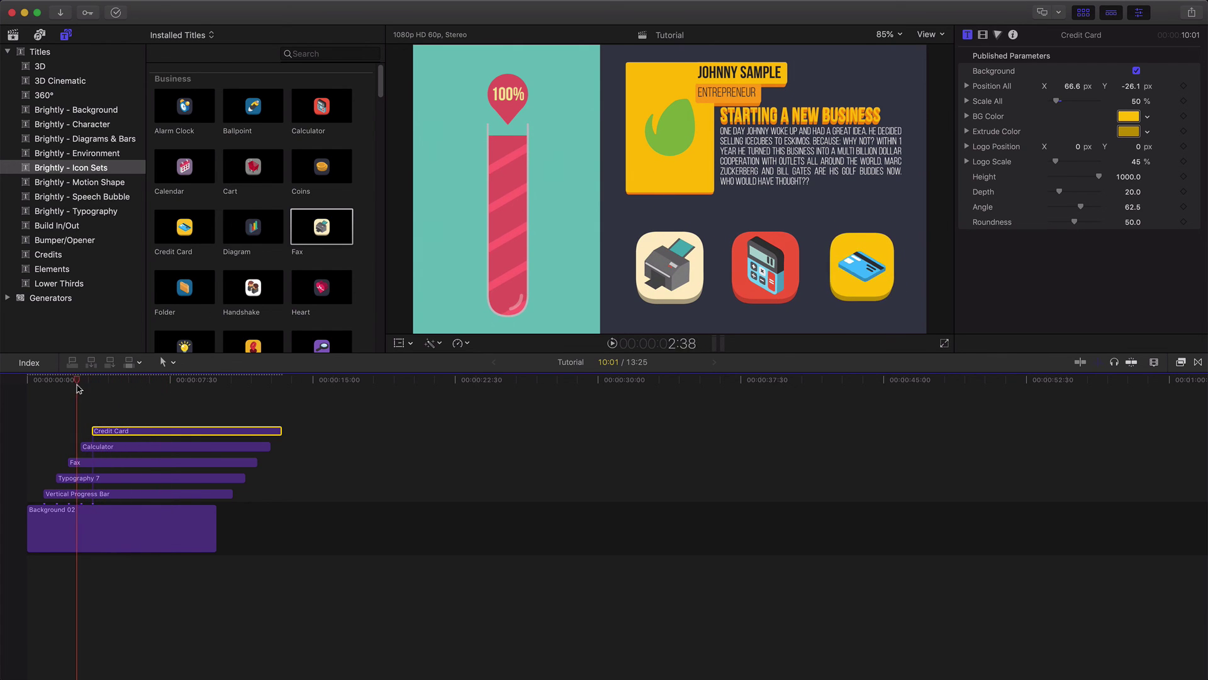
Step: Add Brightly Motion Shape 01 above the Credit Card title, aligned to the playhead
left_click_drag(68, 392, 73, 393)
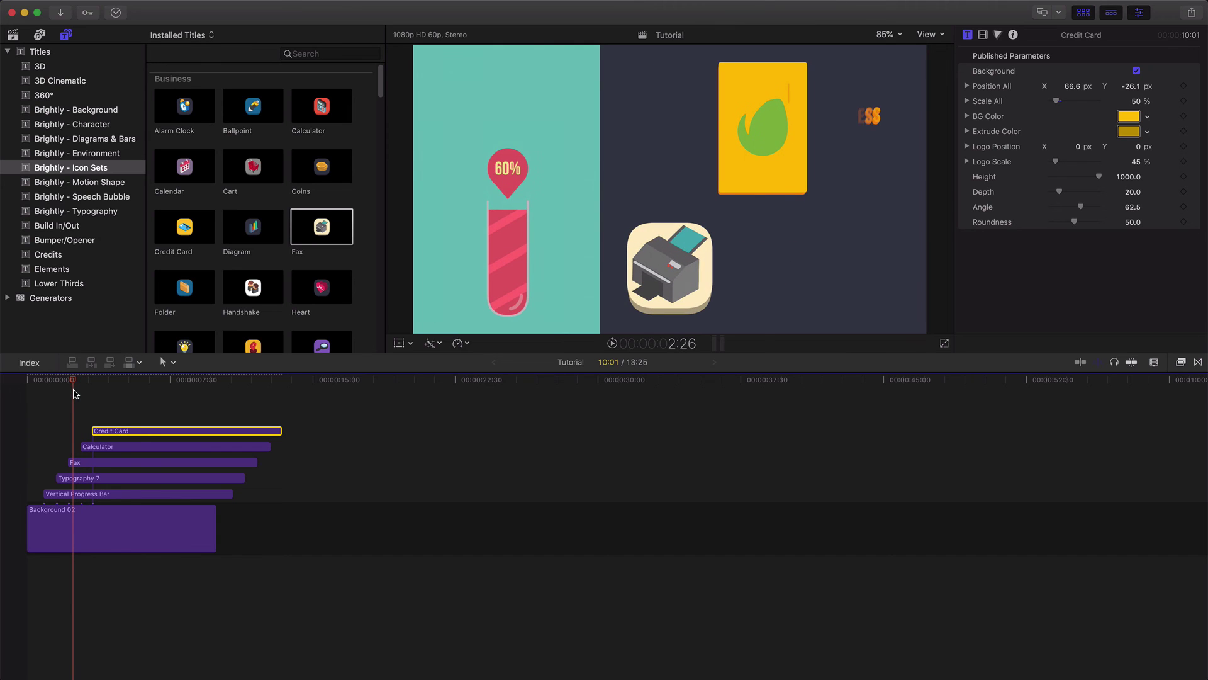
left_click(101, 184)
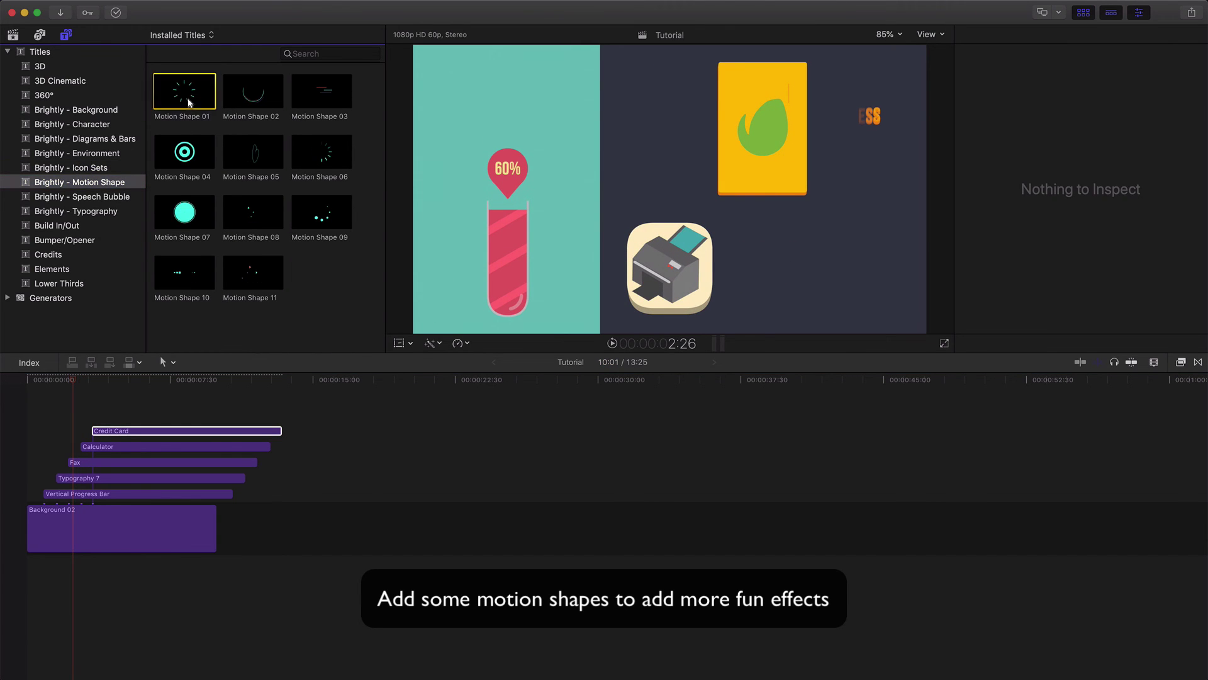
mouse_move(189, 102)
left_mouse_down()
mouse_move(98, 400)
mouse_move(74, 418)
left_mouse_up()
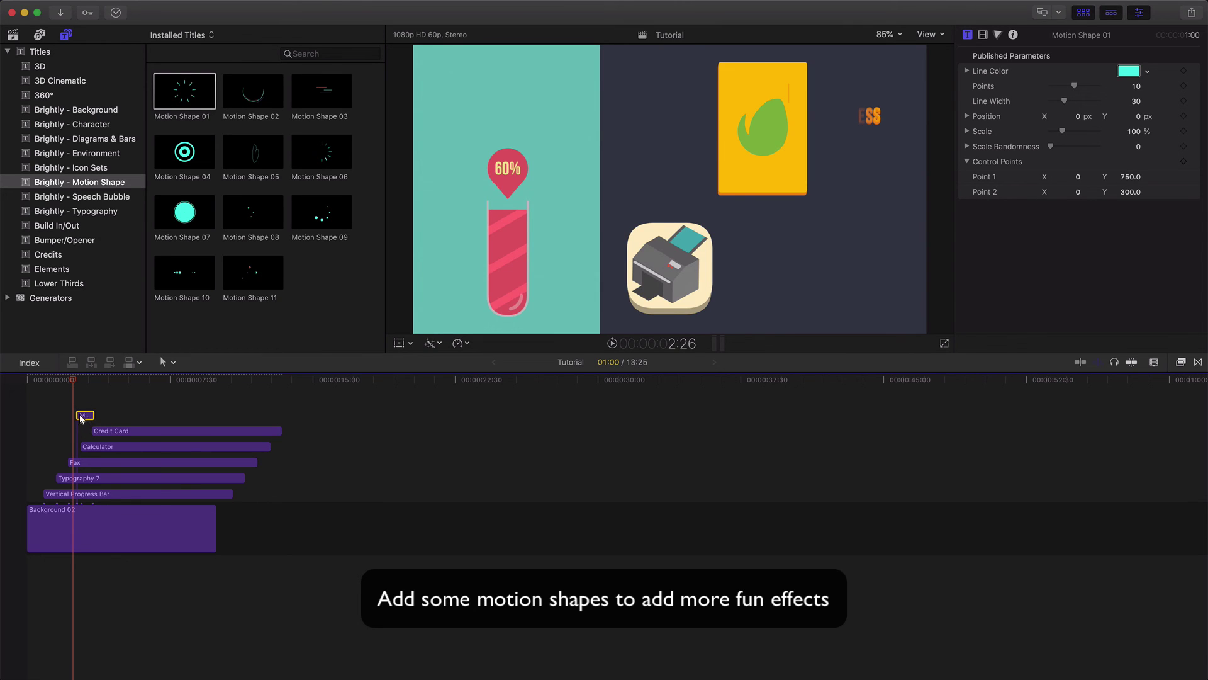
left_click_drag(81, 418, 77, 434)
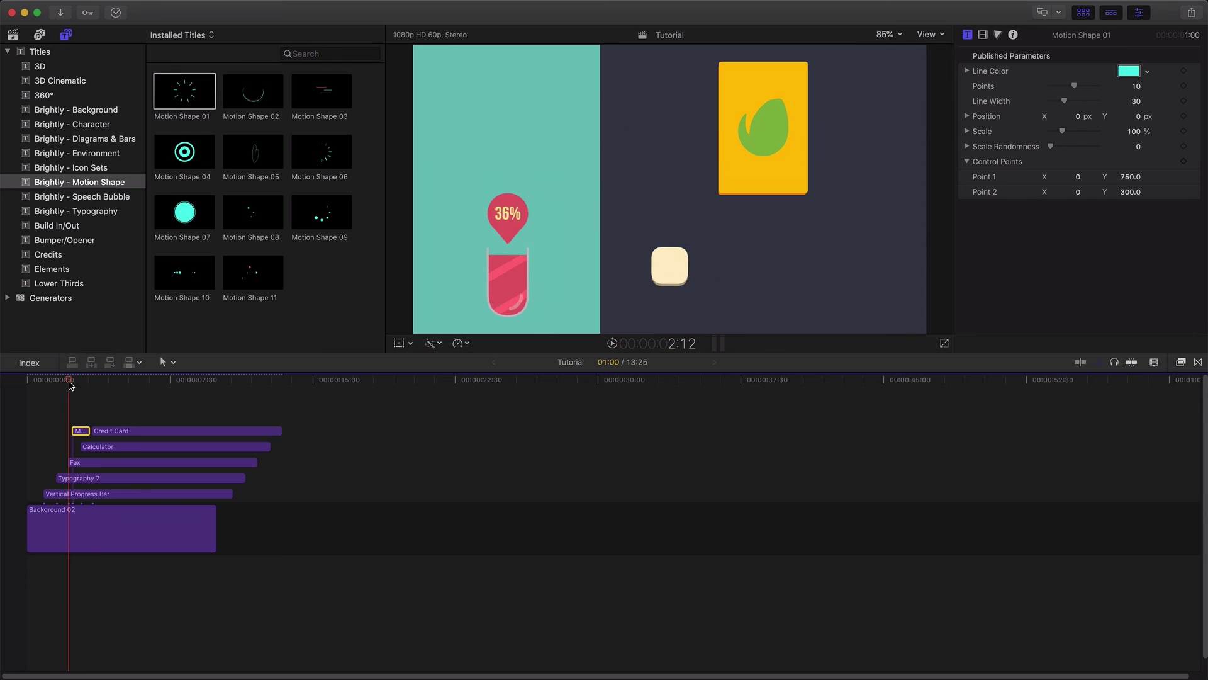
left_click_drag(69, 385, 76, 385)
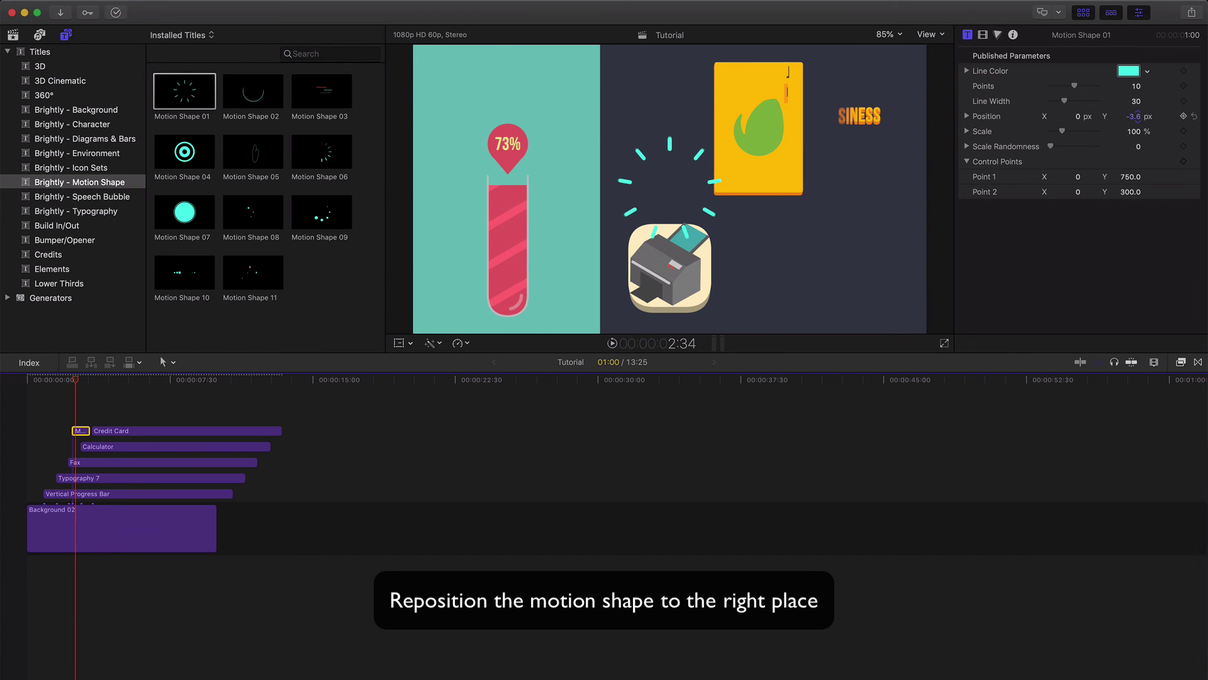
Step: Lower the spark burst onto the fax icon and scale it down to 59%
left_click_drag(1139, 117, 1137, 116)
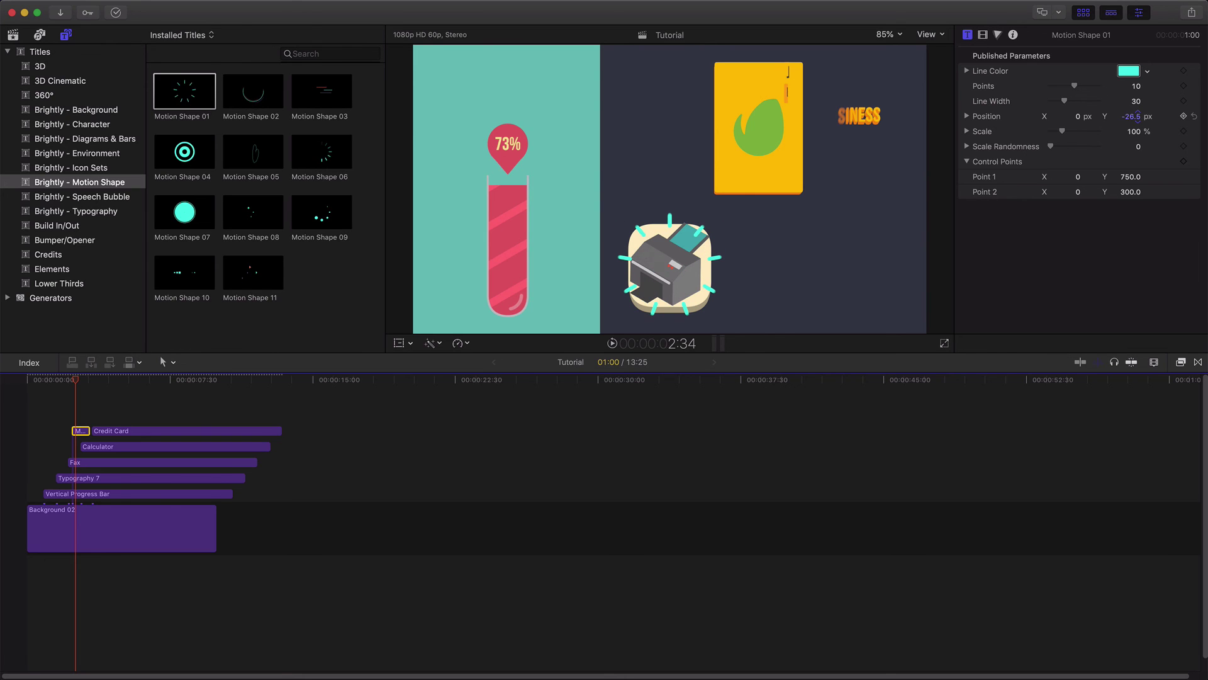
left_click_drag(73, 382, 80, 385)
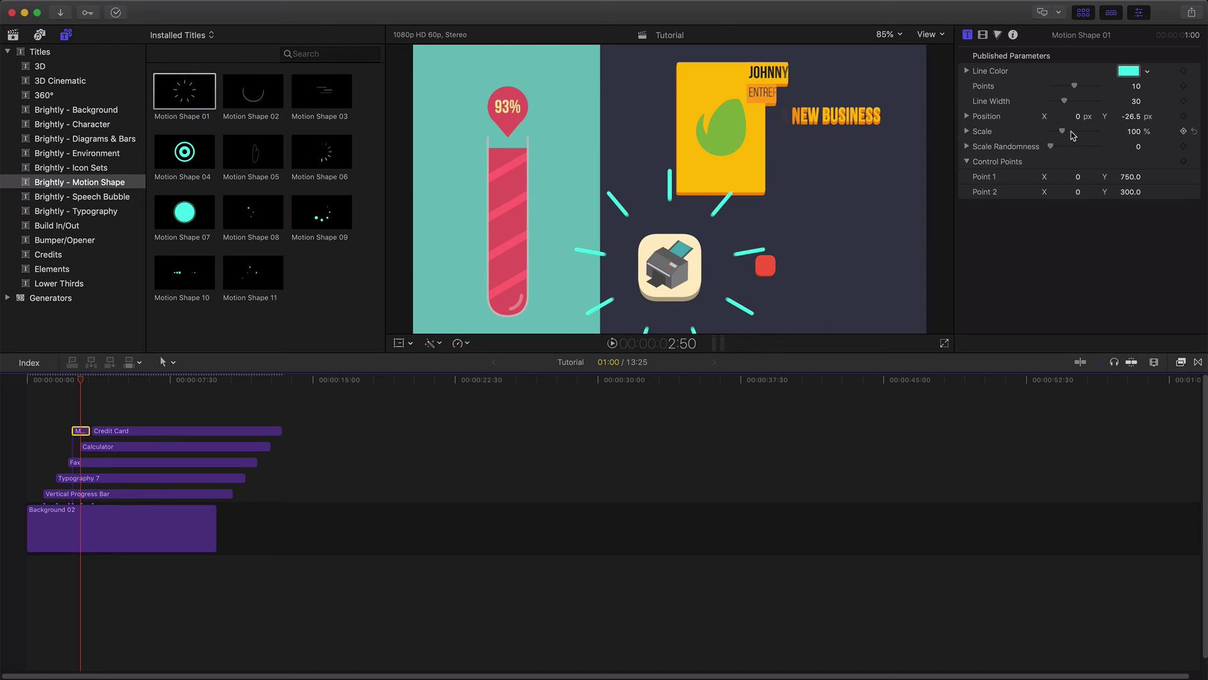
left_click_drag(1057, 132, 1054, 133)
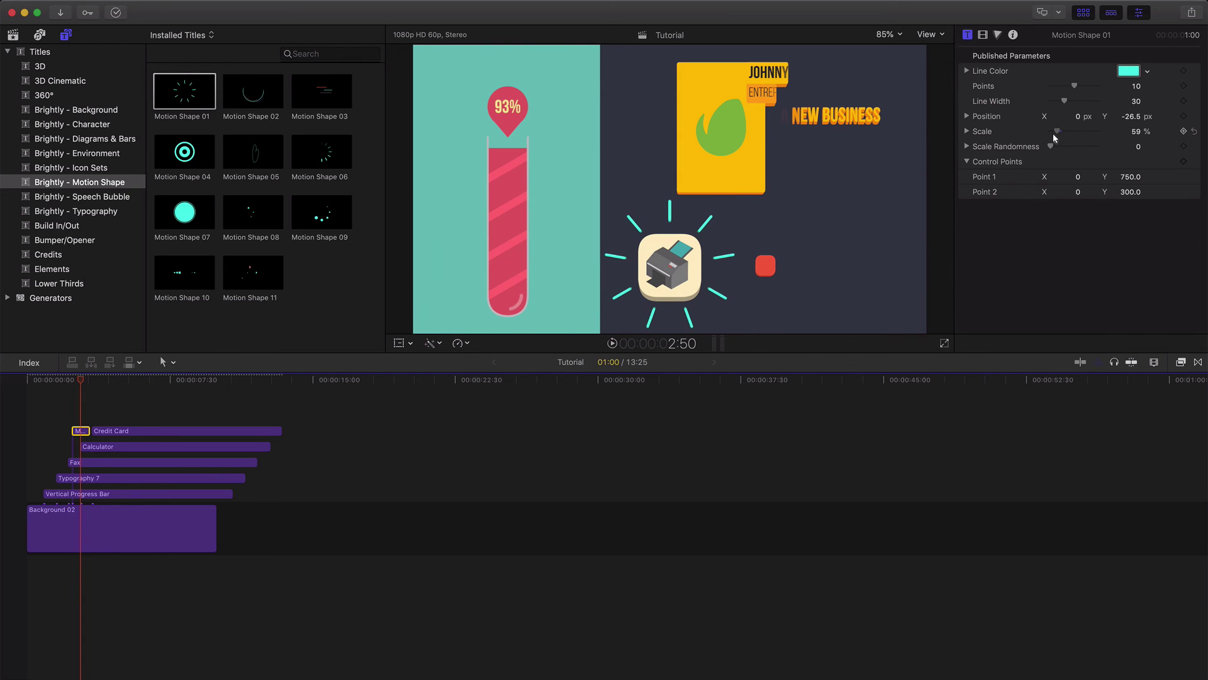
left_click_drag(72, 383, 187, 395)
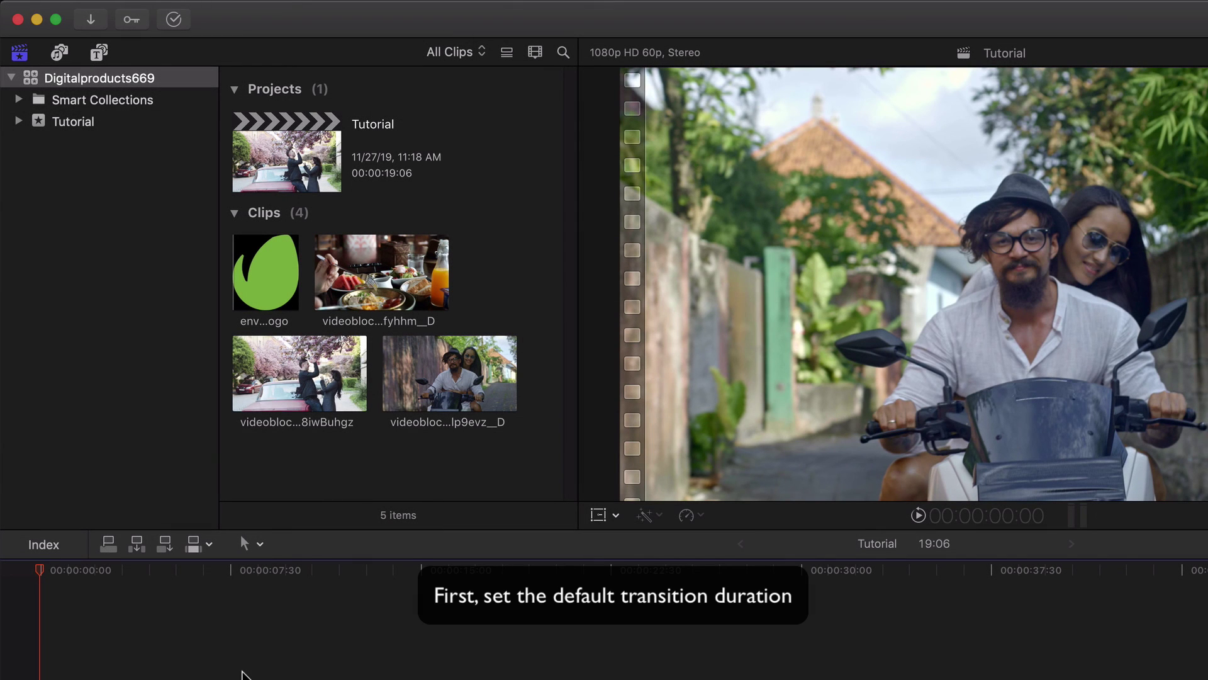
Step: Set Editing preferences' default Transition Duration to 1.5 seconds, then close Preferences
left_click(69, 11)
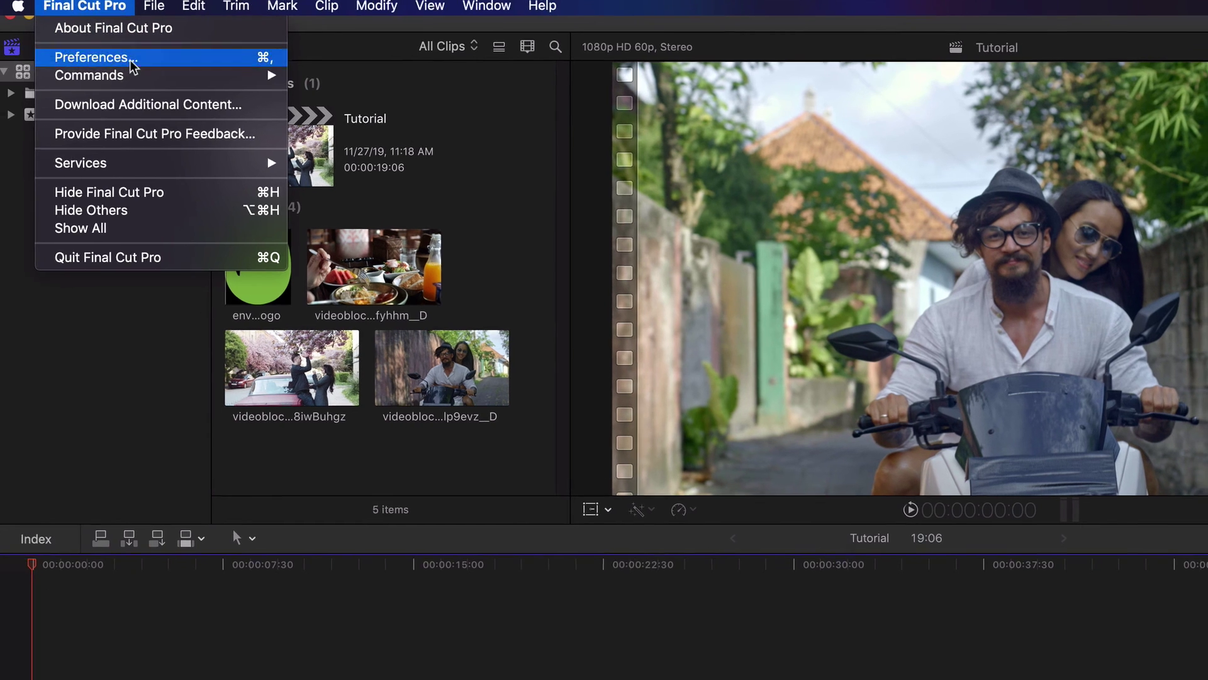
left_click(107, 64)
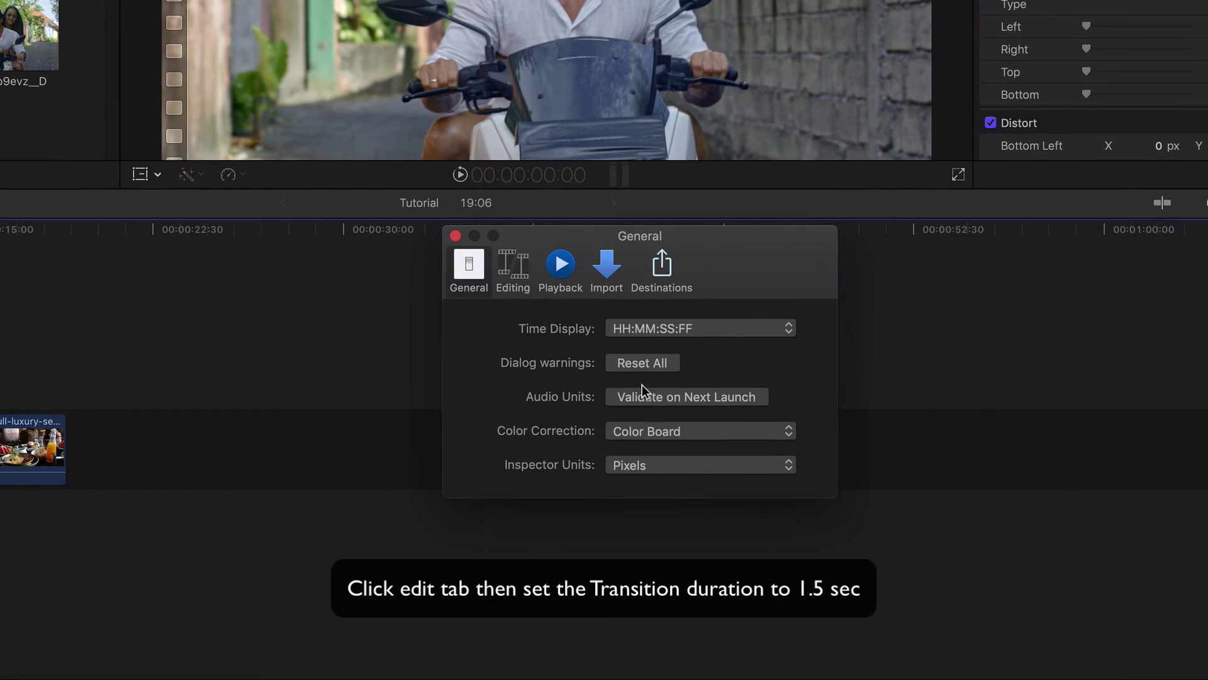
left_click(514, 286)
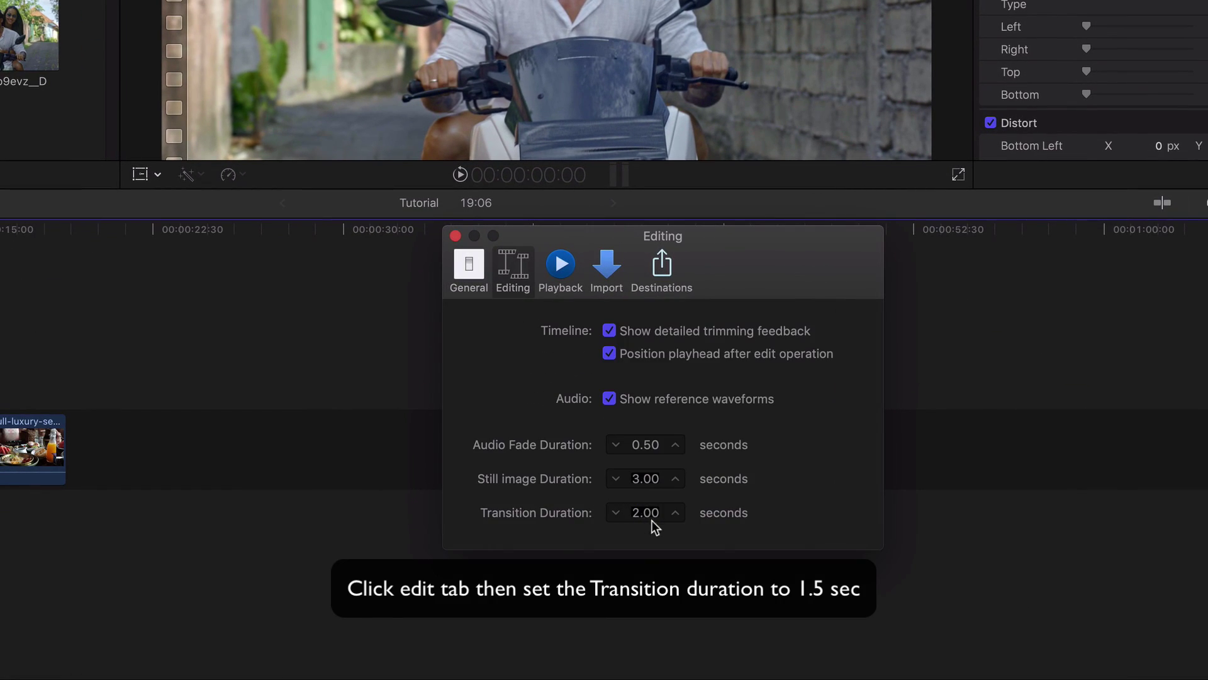
double_click(646, 516)
type("1.5")
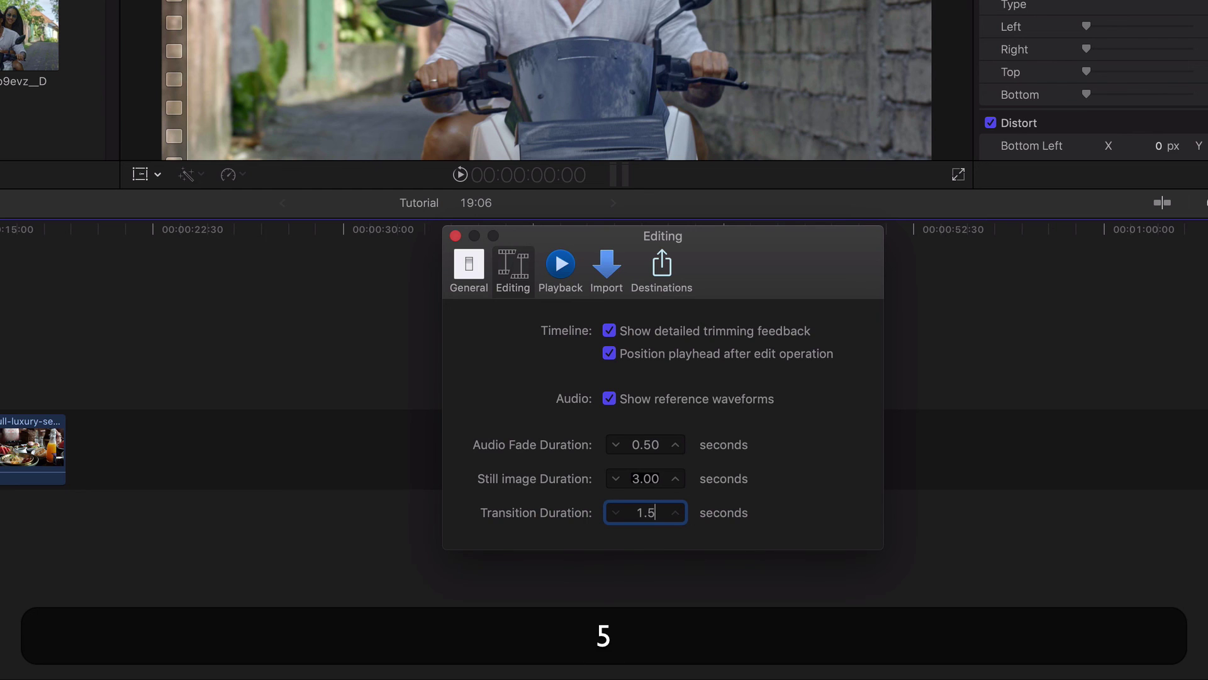
left_click(456, 238)
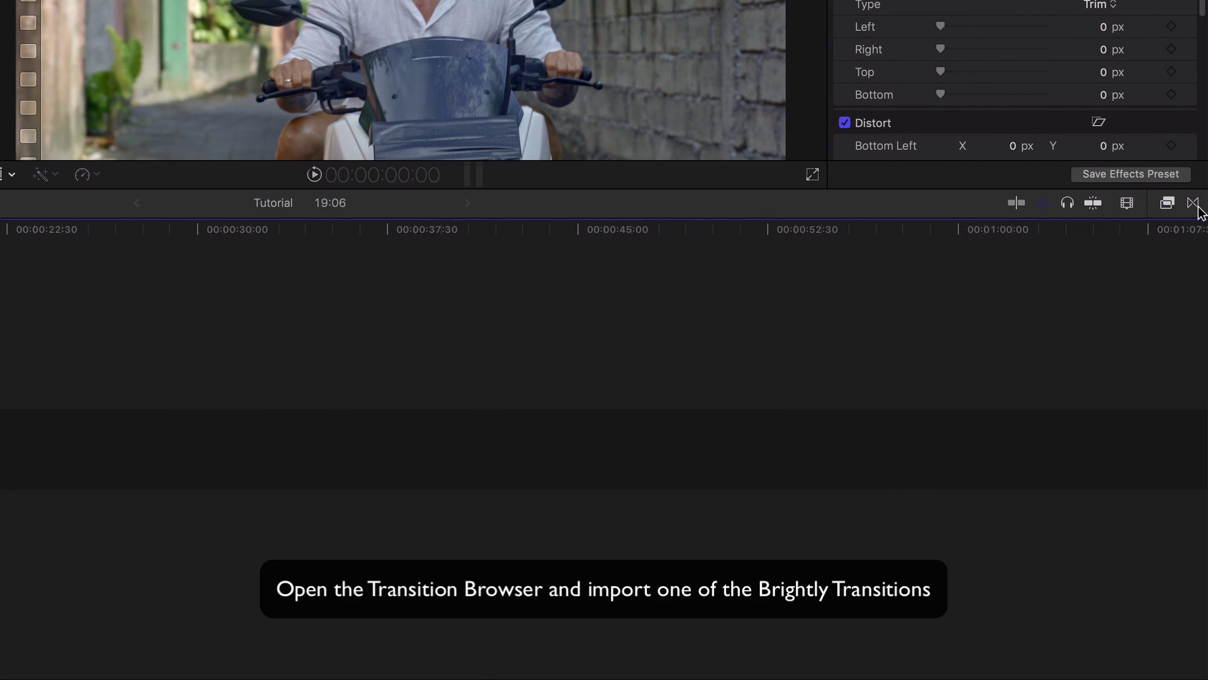
Step: Drop Brightly Transition 05 between the first two clips and play back the concentric-ring wipe
left_click(1193, 204)
left_click(881, 320)
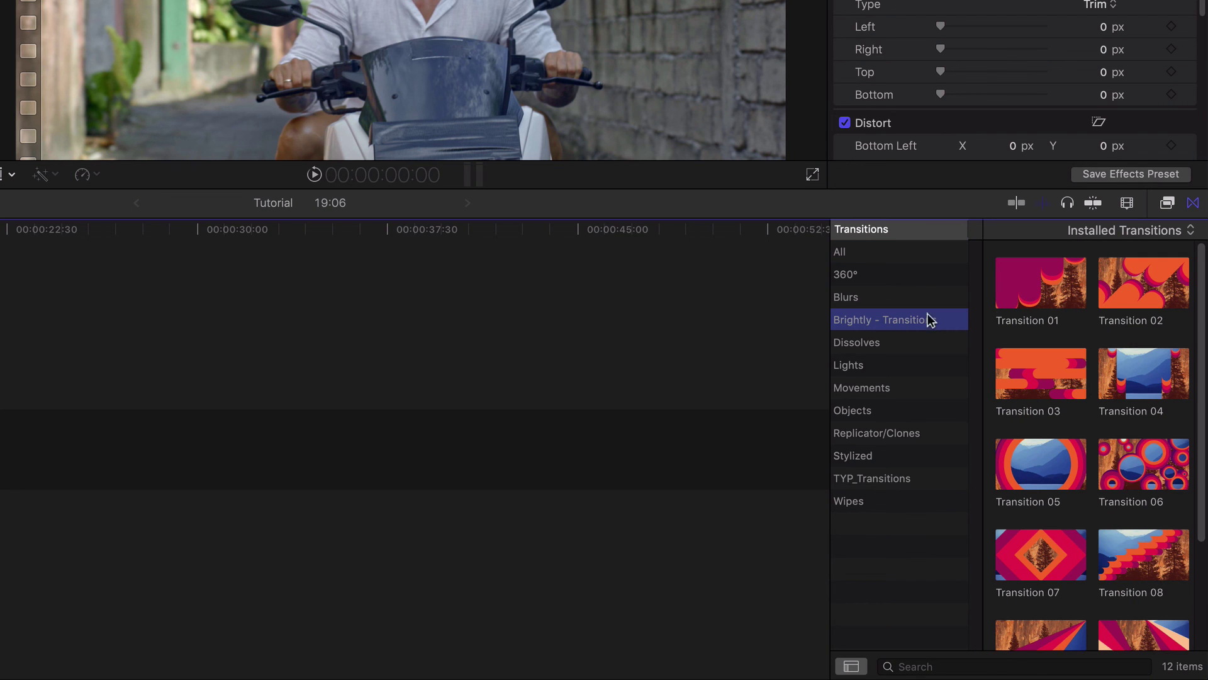
scroll(1105, 511, "down", 2)
scroll(1105, 511, "up", 2)
left_click_drag(1041, 464, 151, 530)
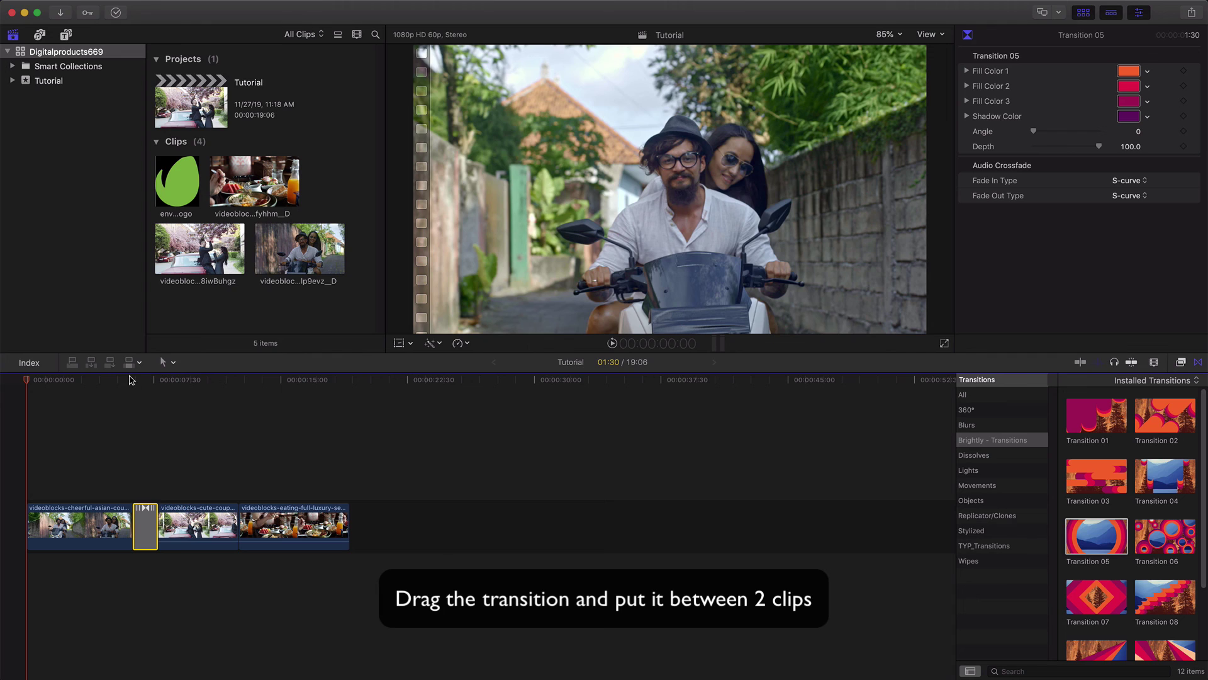
mouse_move(131, 380)
left_mouse_down()
mouse_move(144, 385)
mouse_move(132, 385)
left_mouse_up()
key("space")
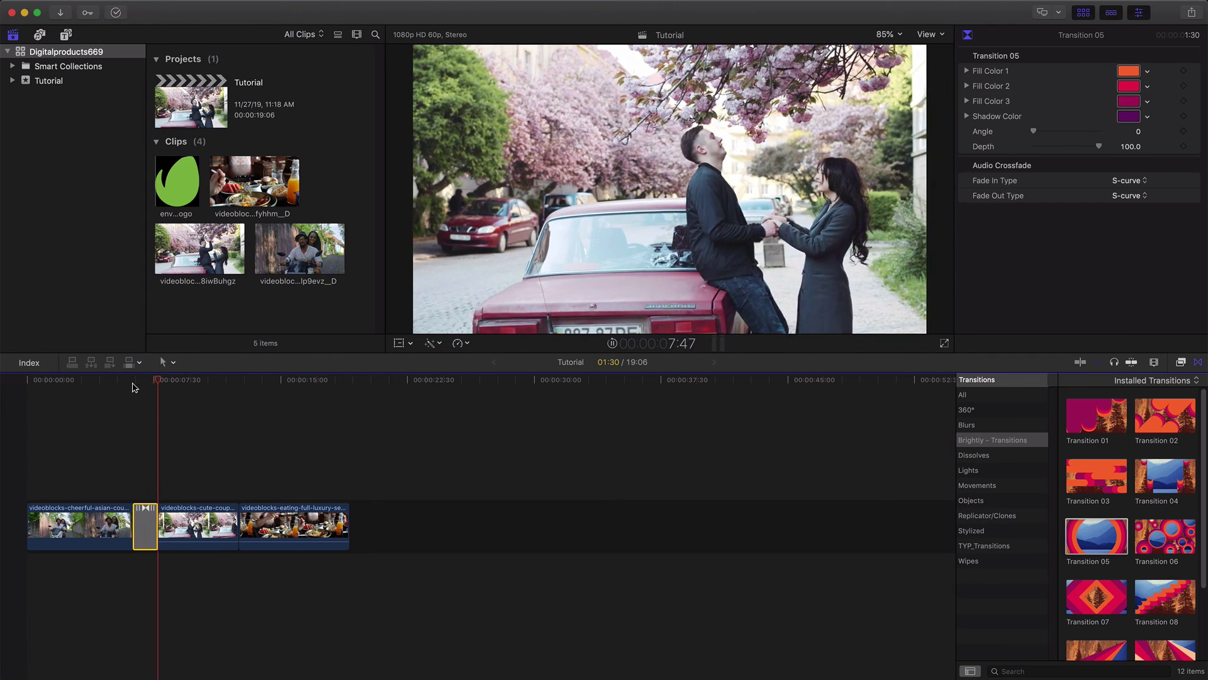
key("space")
left_click(148, 382)
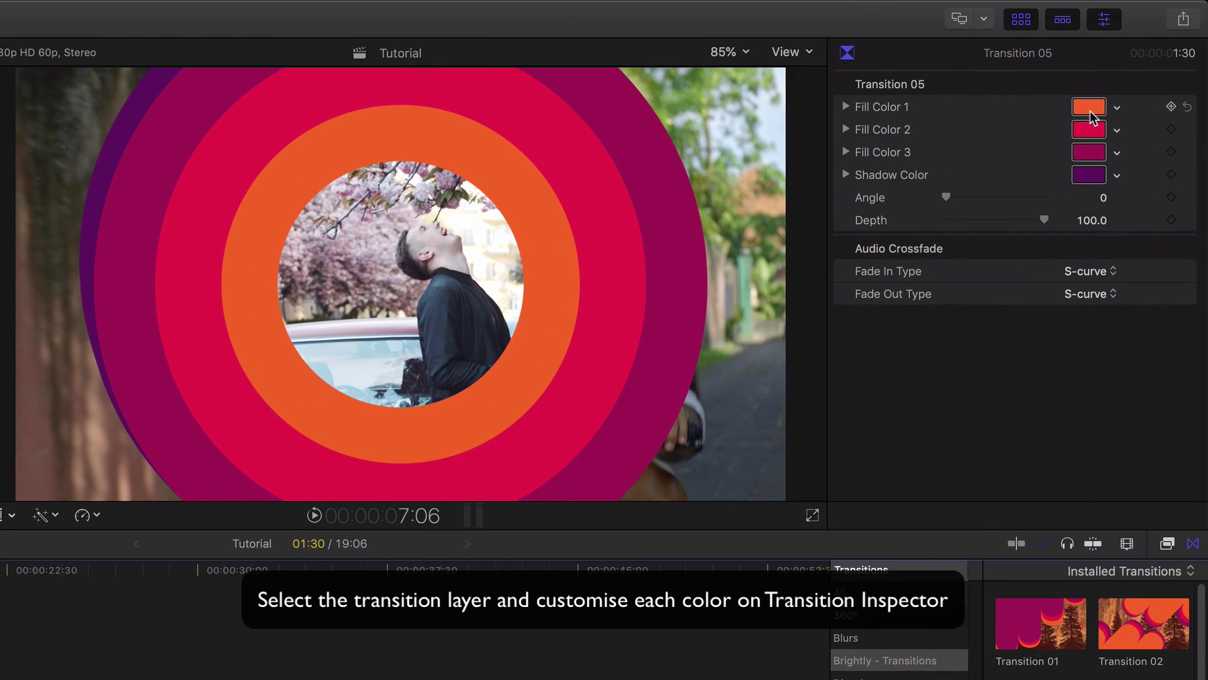
Step: Recolour Transition 05: fills dark grey, light grey and mint, shadow lighter purple
left_click(1129, 70)
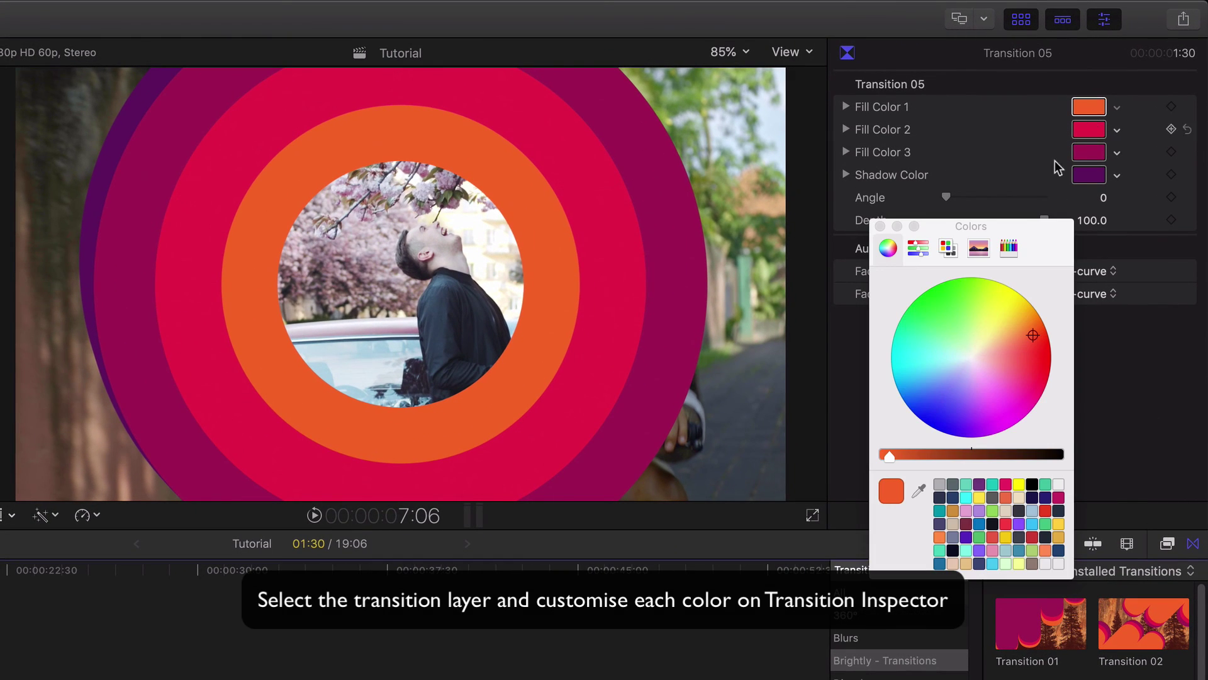
left_click(953, 486)
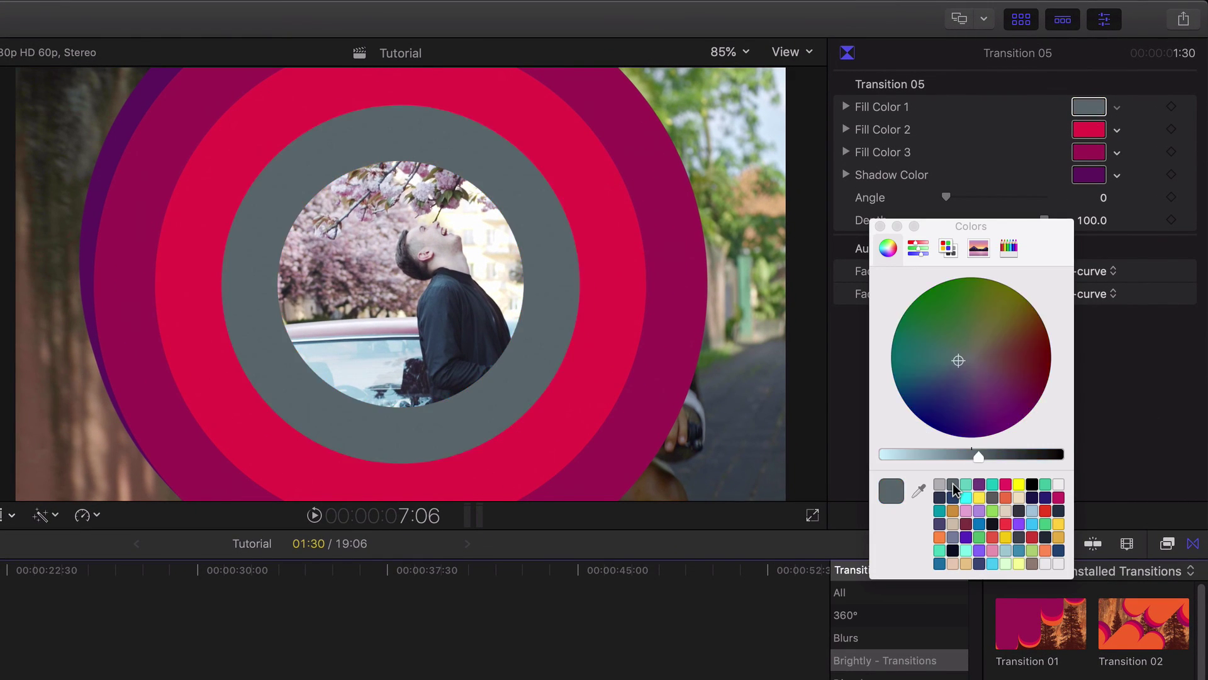
left_click(1083, 131)
left_click(940, 484)
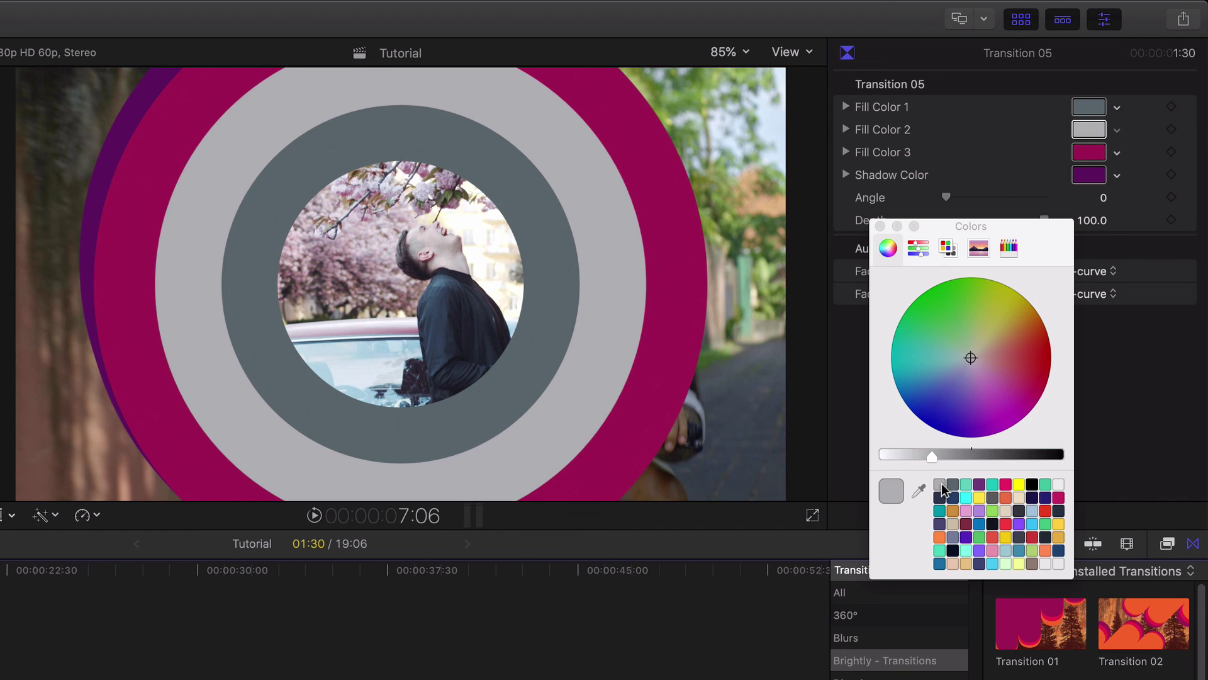
left_click(1083, 149)
left_click(966, 484)
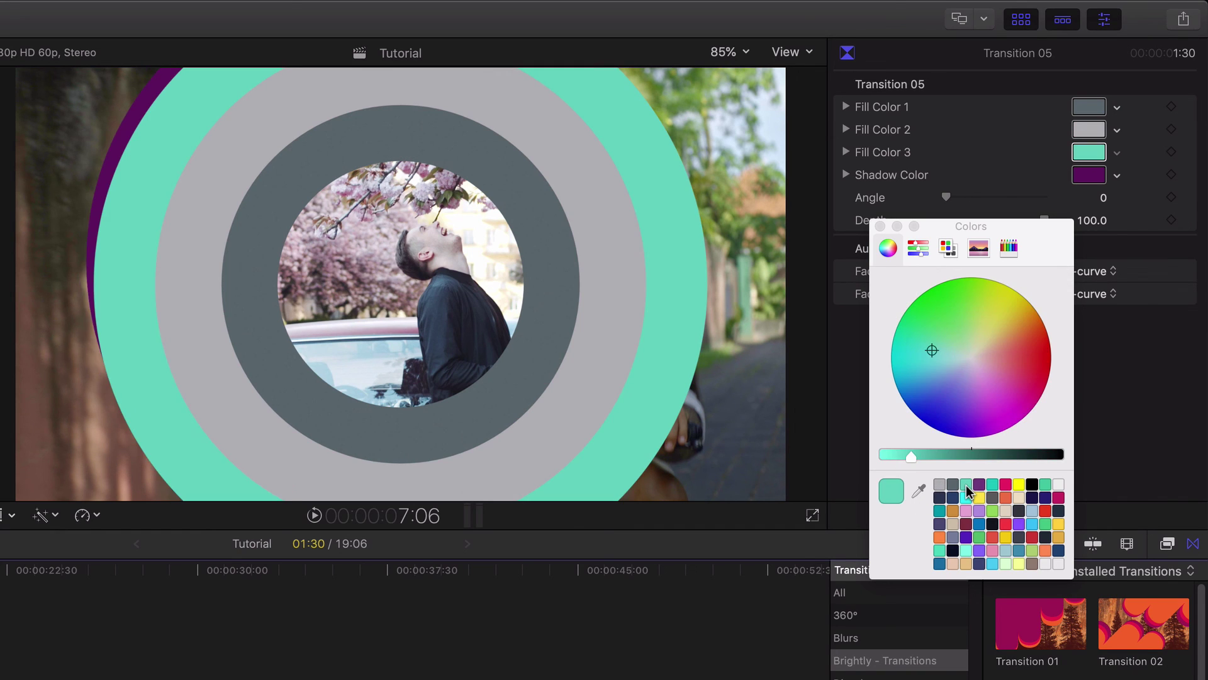
left_click(1094, 177)
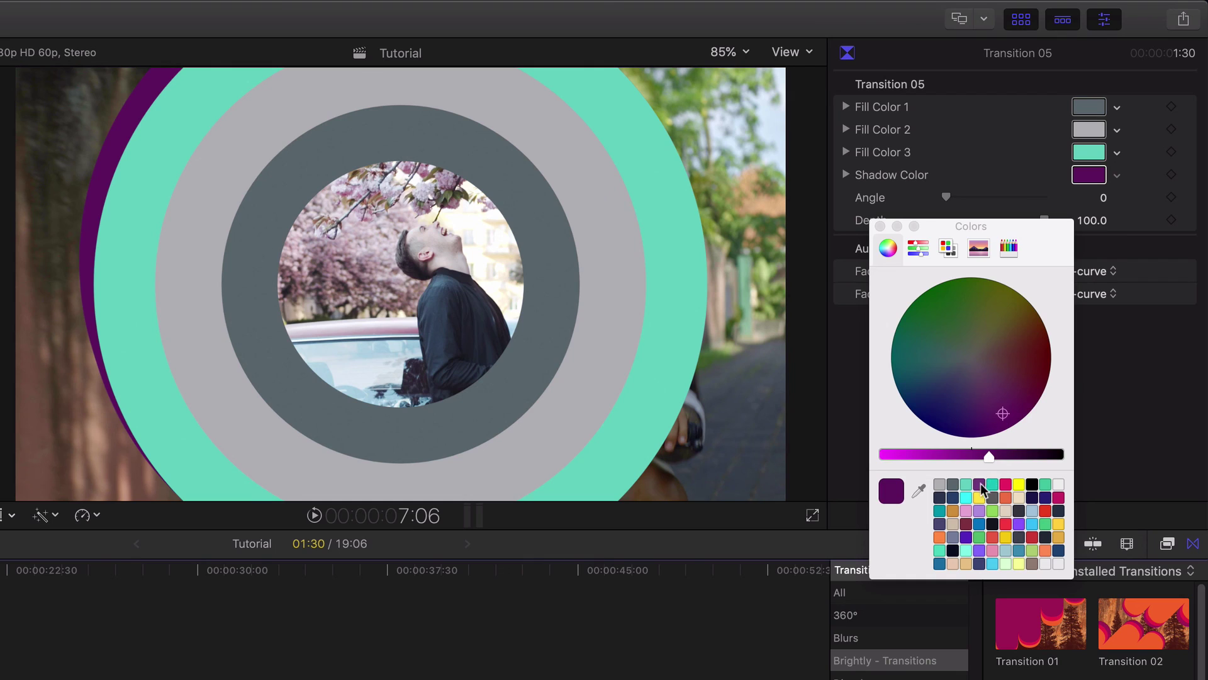
left_click(980, 485)
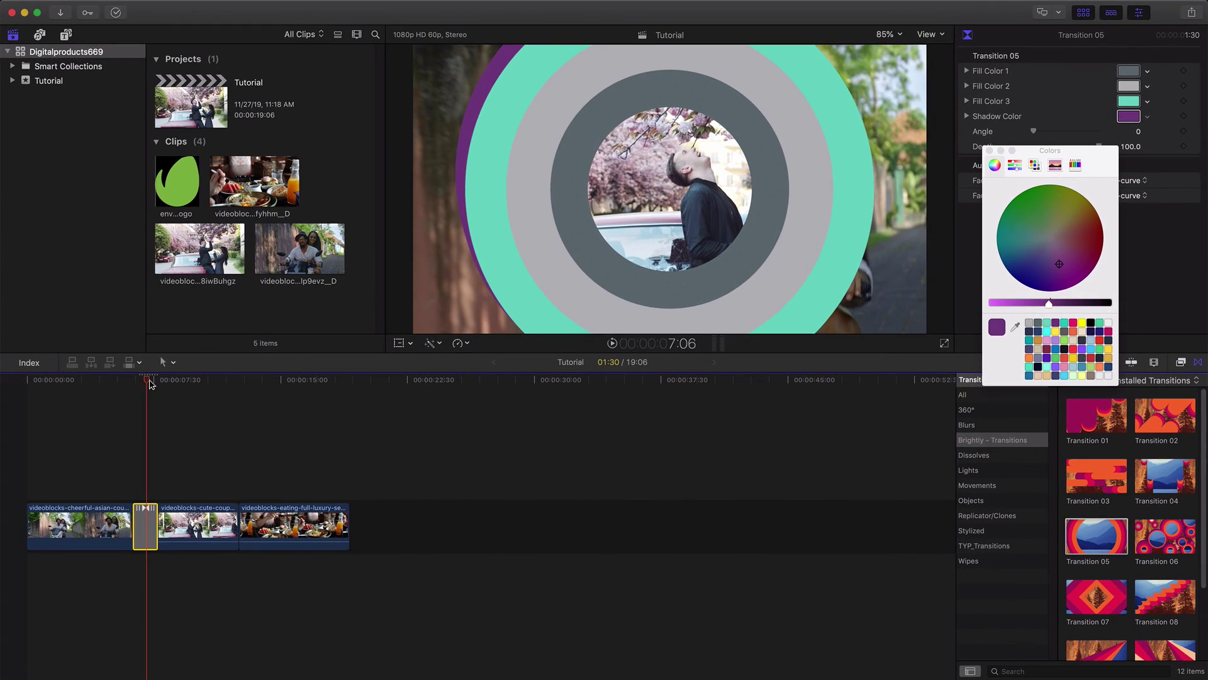
mouse_move(149, 384)
left_mouse_down()
mouse_move(174, 377)
mouse_move(147, 387)
left_mouse_up()
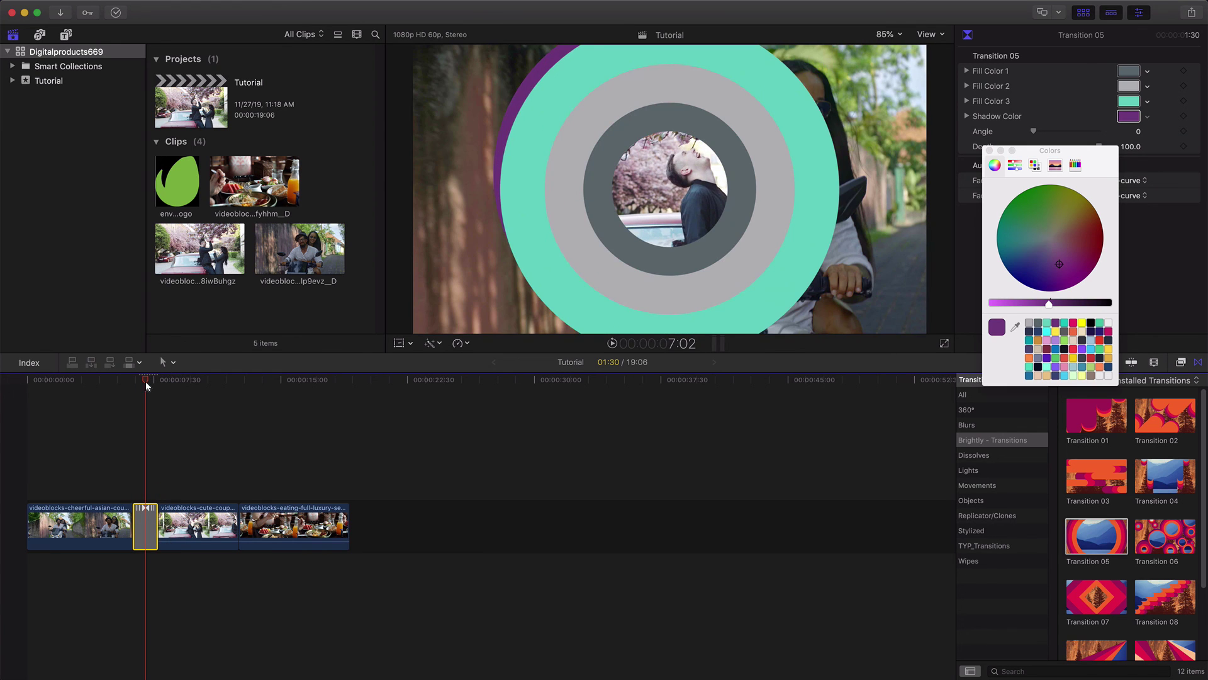
Step: Close the colour picker, undo a trial shadow-angle change, and preview the flattened transition
left_click_drag(1019, 159, 1003, 190)
left_click(973, 183)
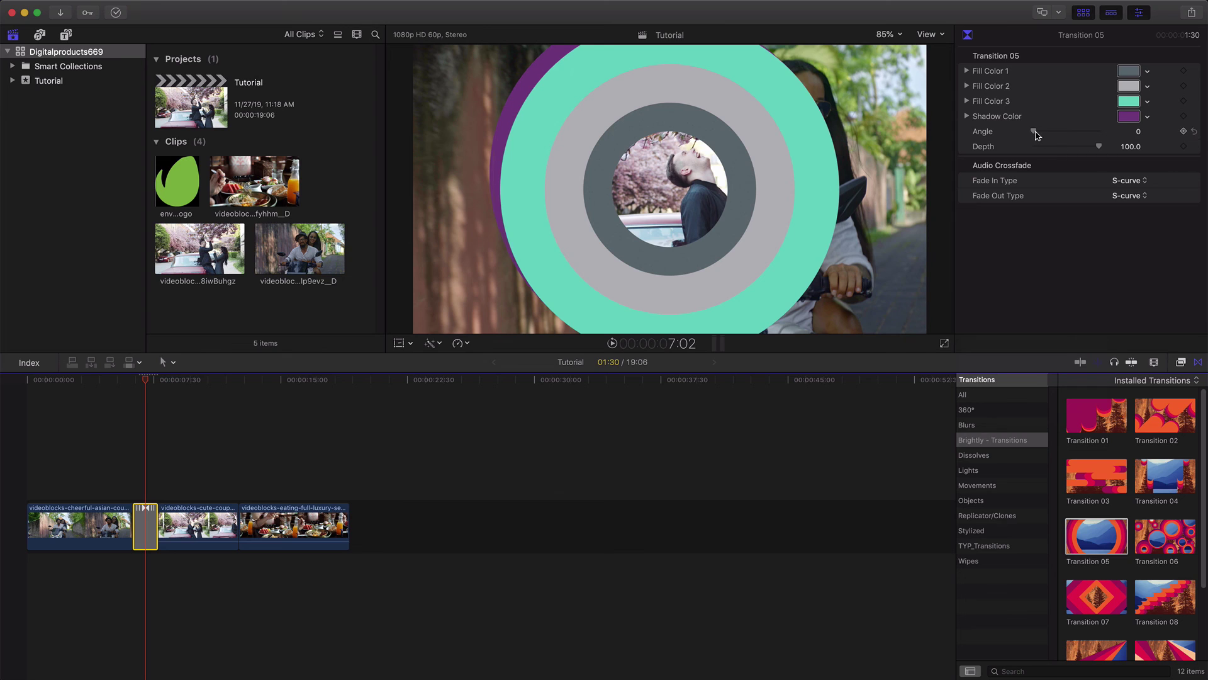
left_click_drag(1034, 132, 1063, 131)
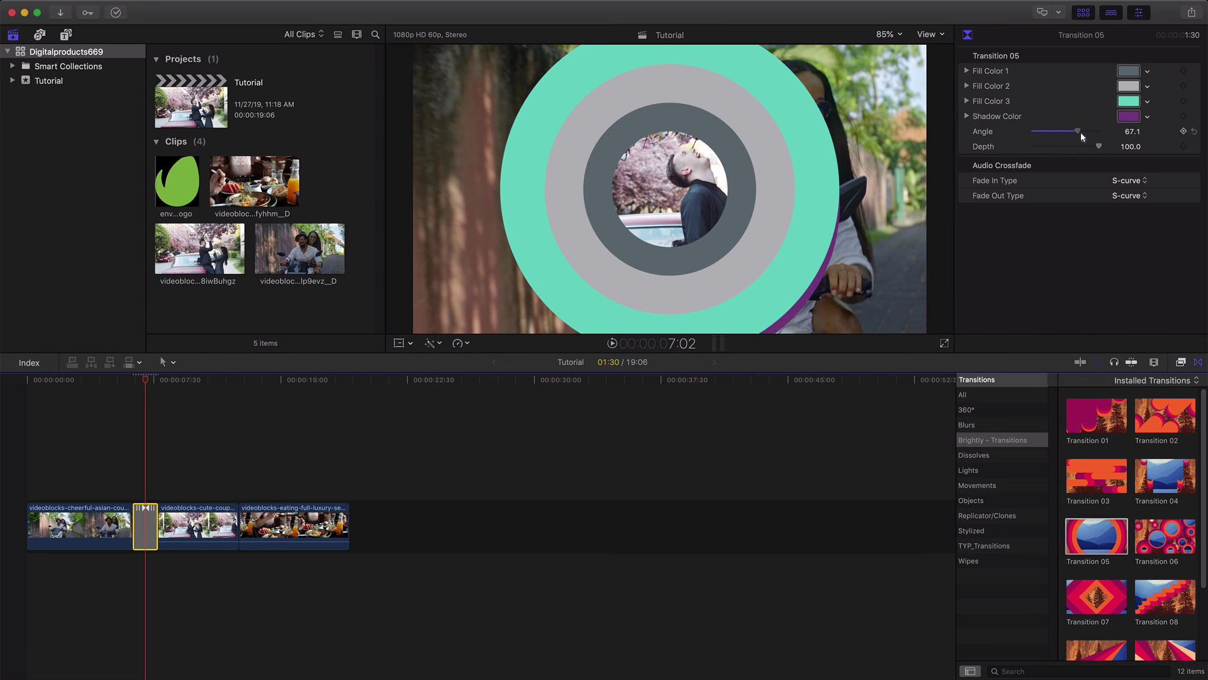
key("super+z")
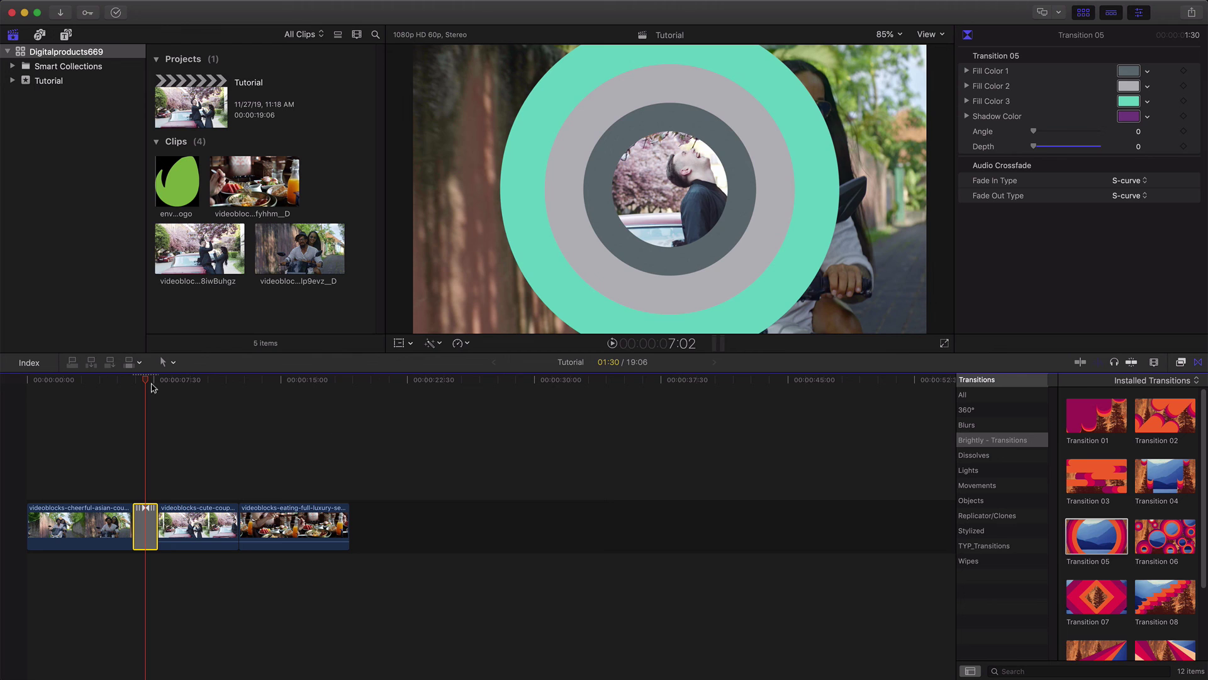
left_click_drag(126, 377, 183, 385)
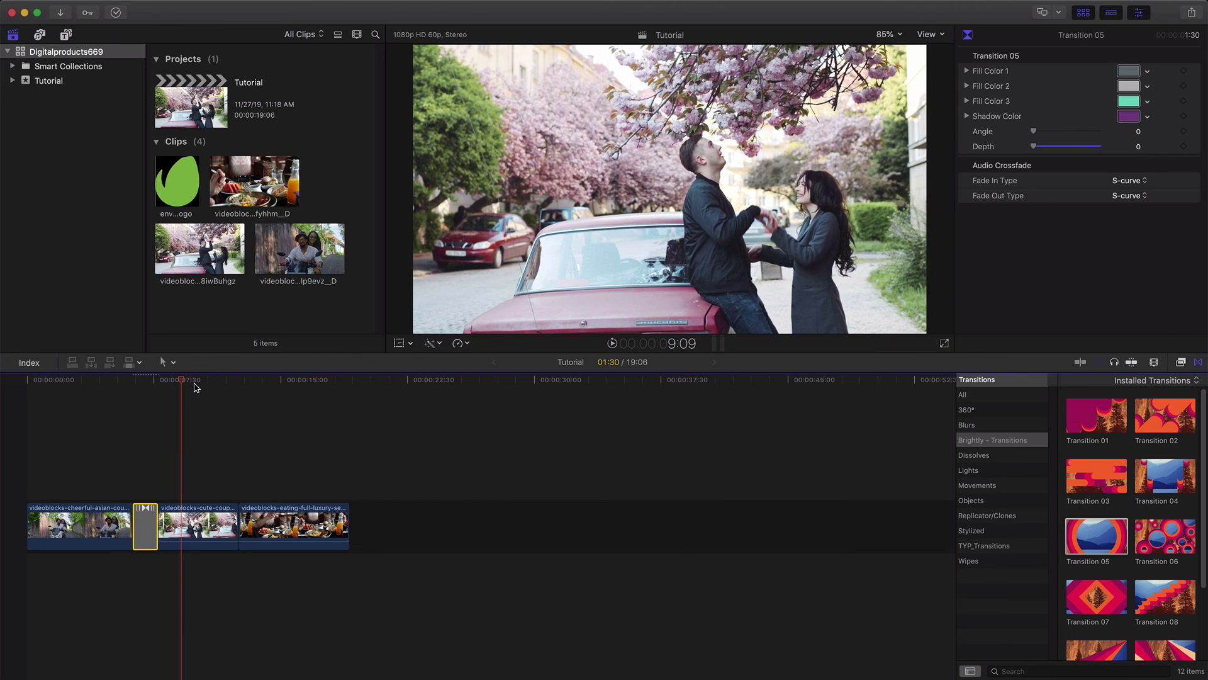
Step: Place Brightly Transition 06 between the couple and eating clips and preview the circle bursts
left_click_drag(1174, 551, 239, 526)
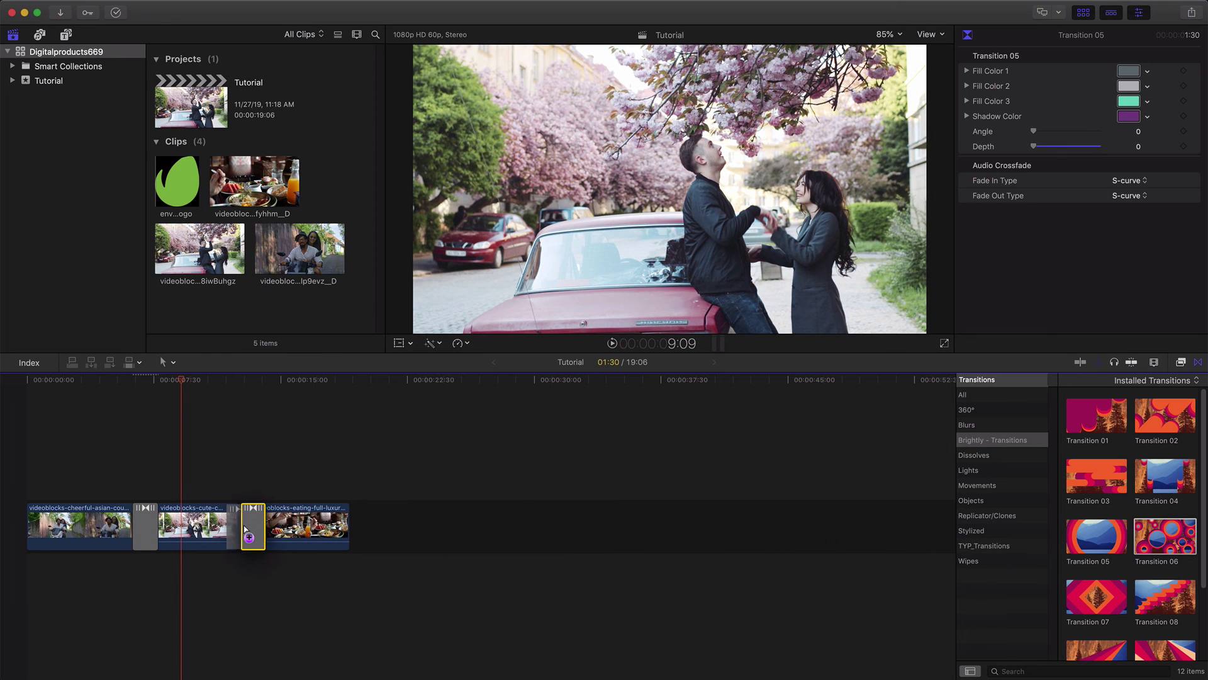
mouse_move(214, 385)
left_mouse_down()
mouse_move(257, 390)
mouse_move(239, 395)
left_mouse_up()
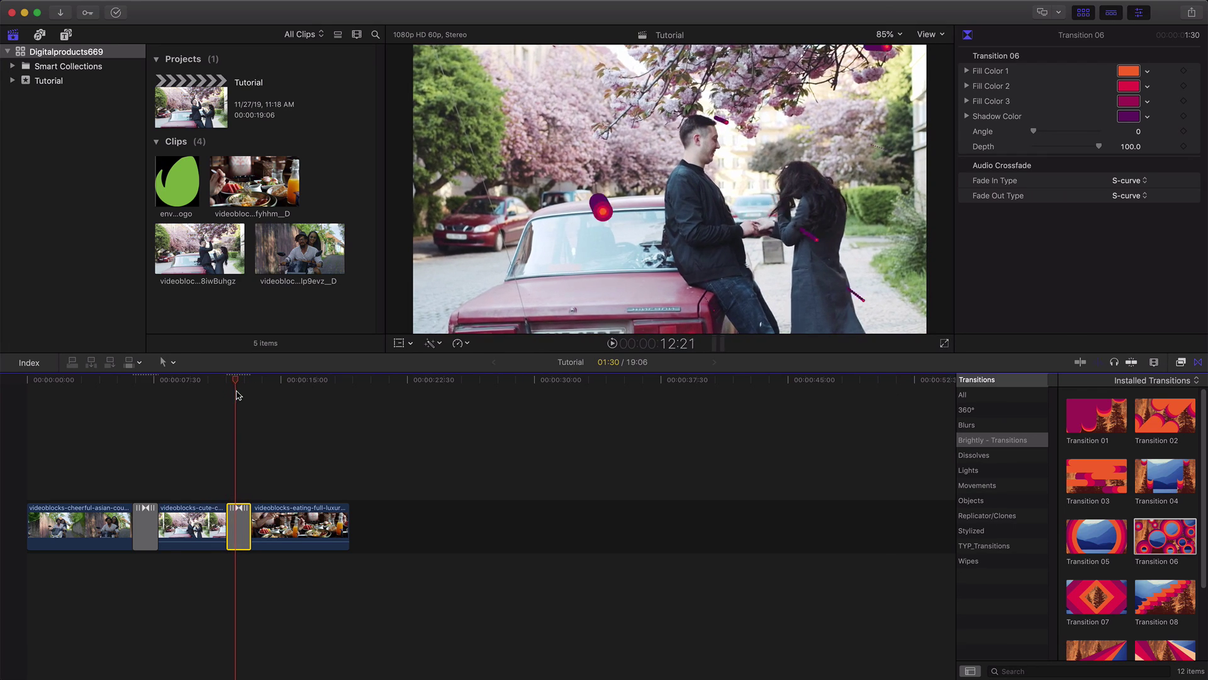